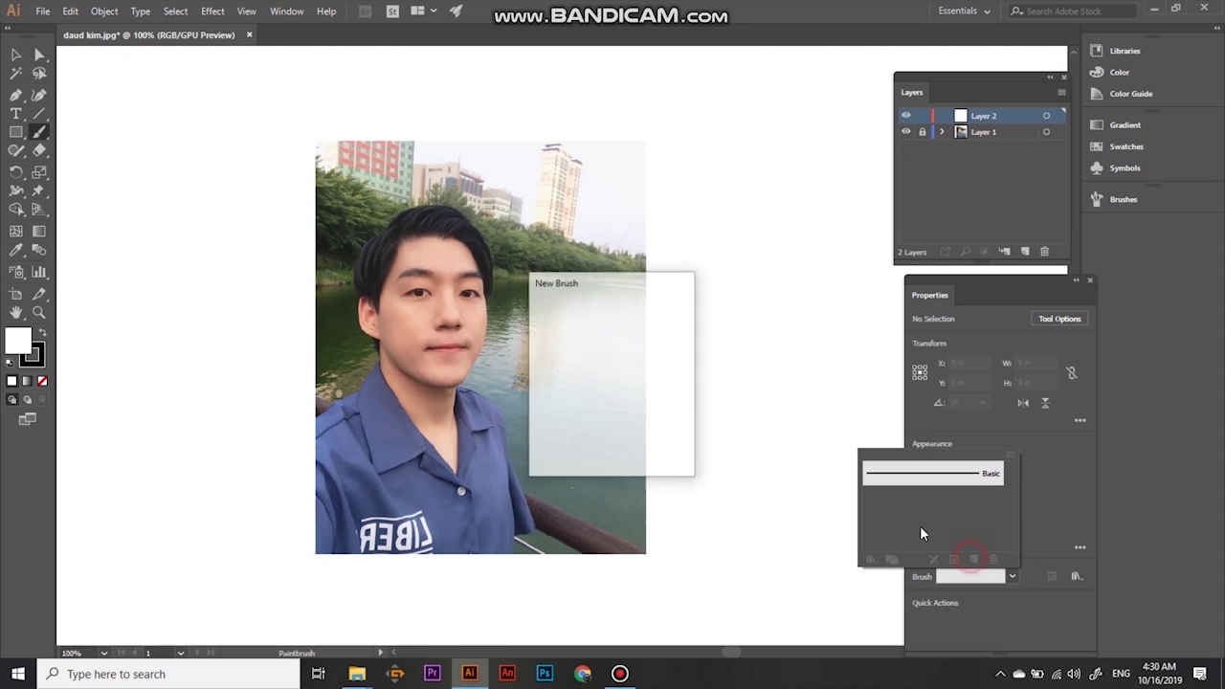
Set the brush Size to Pressure, then sketch the left eye's eyelids and undo the strokes
{"action": "left_click", "coordinate": [654, 424]}
{"action": "left_click", "coordinate": [706, 409]}
{"action": "scroll", "coordinate": [454, 347], "scroll_direction": "up", "scroll_amount": 2}
{"action": "scroll", "coordinate": [497, 460], "scroll_direction": "up", "scroll_amount": 2}
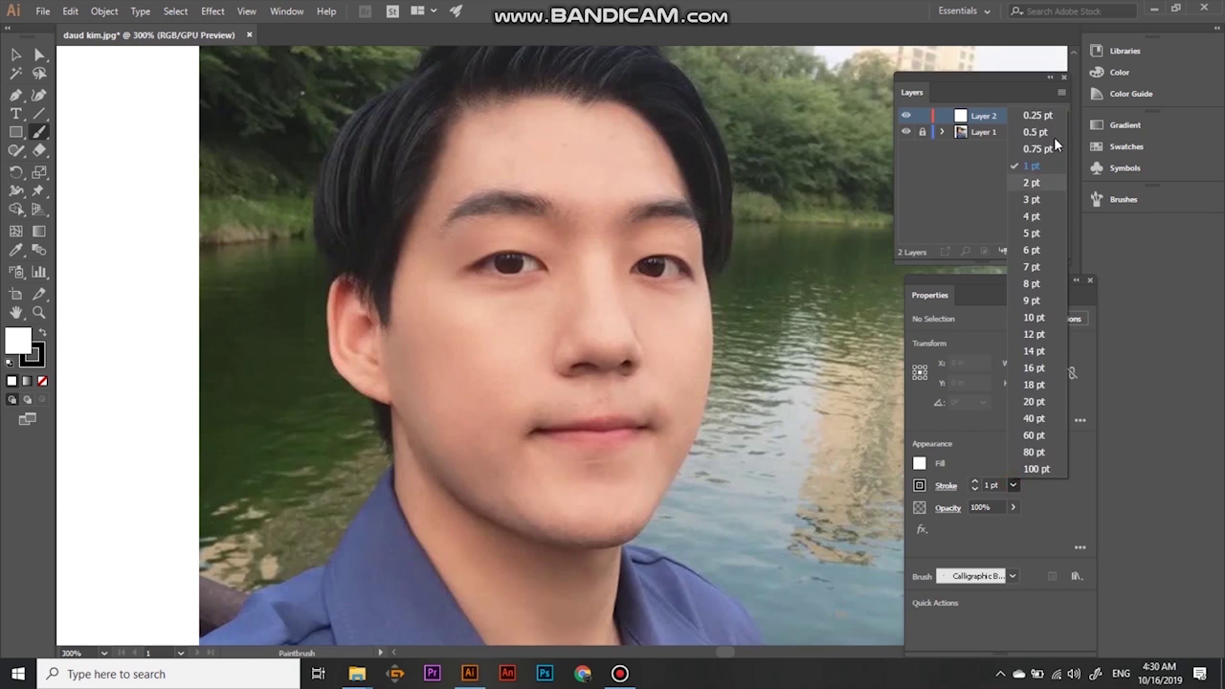
{"action": "scroll", "coordinate": [548, 574], "scroll_direction": "up", "scroll_amount": 1}
{"action": "scroll", "coordinate": [548, 574], "scroll_direction": "up", "scroll_amount": 1}
{"action": "scroll", "coordinate": [539, 342], "scroll_direction": "up", "scroll_amount": 2}
{"action": "mouse_move", "coordinate": [239, 381]}
{"action": "left_mouse_down"}
{"action": "mouse_move", "coordinate": [571, 378]}
{"action": "mouse_move", "coordinate": [341, 396]}
{"action": "mouse_move", "coordinate": [272, 364]}
{"action": "left_mouse_up"}
{"action": "key", "text": "ctrl+z"}
{"action": "key", "text": "ctrl+z"}
{"action": "key", "text": "ctrl+z"}
Redraw the left eye's upper and lower eyelids and outline the other eye's lids
{"action": "left_click_drag", "start_coordinate": [571, 377], "coordinate": [262, 374]}
{"action": "mouse_move", "coordinate": [571, 378]}
{"action": "left_mouse_down"}
{"action": "mouse_move", "coordinate": [451, 396]}
{"action": "mouse_move", "coordinate": [280, 362]}
{"action": "left_mouse_up"}
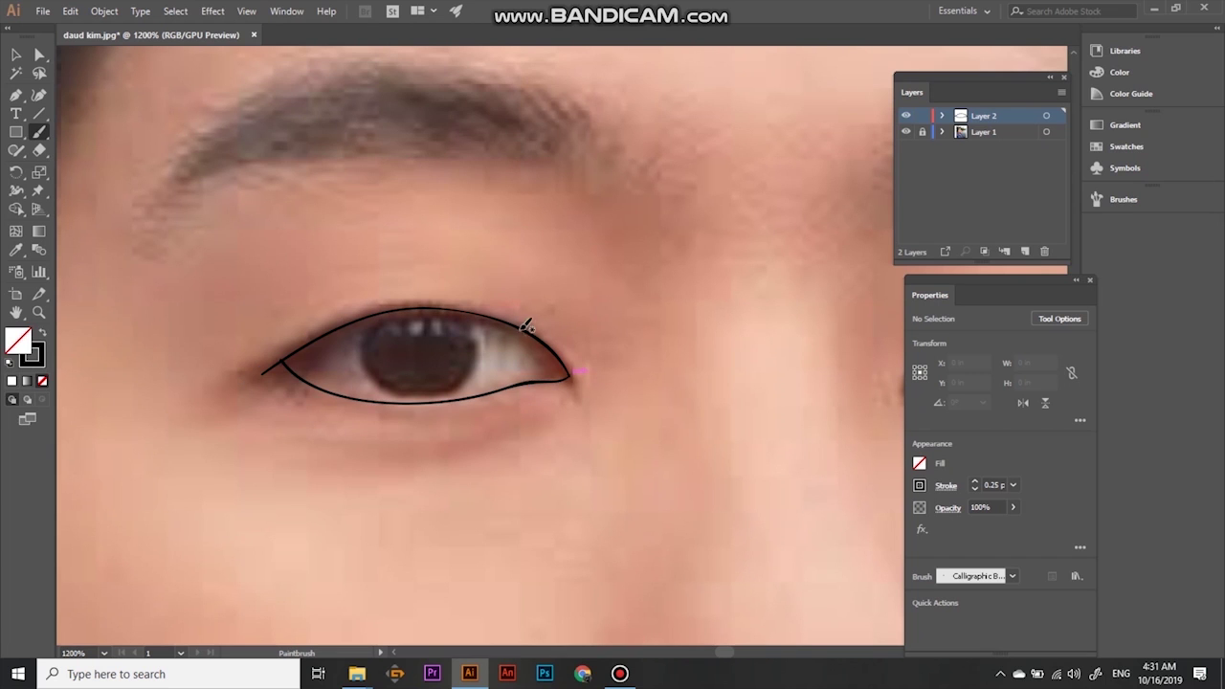
{"action": "scroll", "coordinate": [562, 378], "scroll_direction": "right", "scroll_amount": 5}
{"action": "left_click_drag", "start_coordinate": [391, 388], "coordinate": [632, 394]}
{"action": "left_click_drag", "start_coordinate": [515, 406], "coordinate": [629, 391]}
{"action": "key", "text": "ctrl+z"}
{"action": "key", "text": "ctrl+z"}
{"action": "left_click_drag", "start_coordinate": [392, 390], "coordinate": [637, 391]}
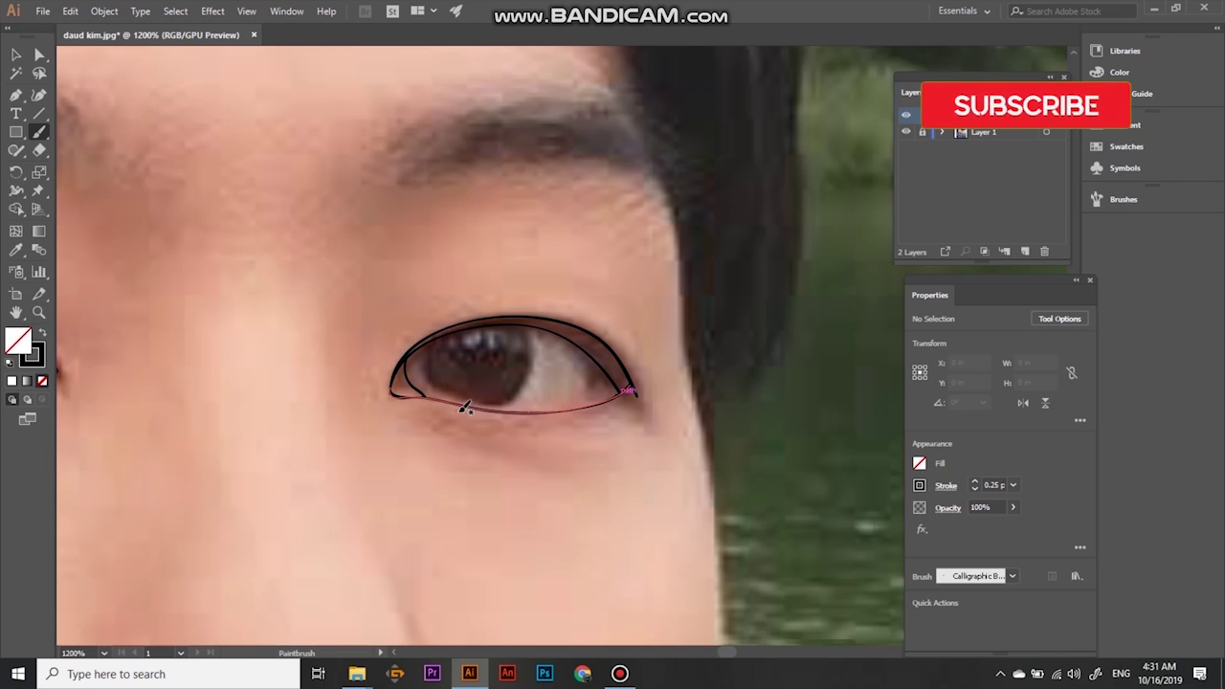
Outline both sides of the nose and the nostril base, and fill the nostrils black
{"action": "scroll", "coordinate": [466, 405], "scroll_direction": "up", "scroll_amount": 1}
{"action": "scroll", "coordinate": [322, 403], "scroll_direction": "up", "scroll_amount": 1}
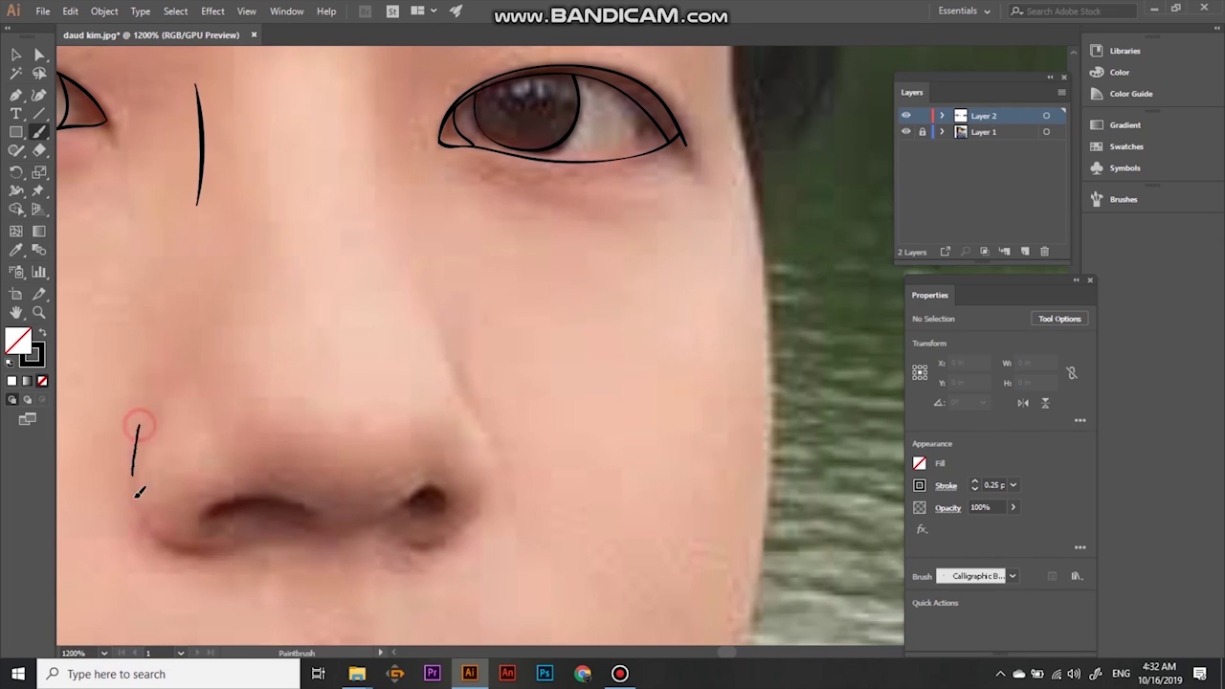
{"action": "left_click_drag", "start_coordinate": [136, 433], "coordinate": [220, 550]}
{"action": "left_click_drag", "start_coordinate": [400, 184], "coordinate": [400, 547]}
{"action": "left_click_drag", "start_coordinate": [203, 522], "coordinate": [414, 508]}
{"action": "scroll", "coordinate": [218, 515], "scroll_direction": "up", "scroll_amount": 1}
{"action": "left_click_drag", "start_coordinate": [218, 515], "coordinate": [427, 320]}
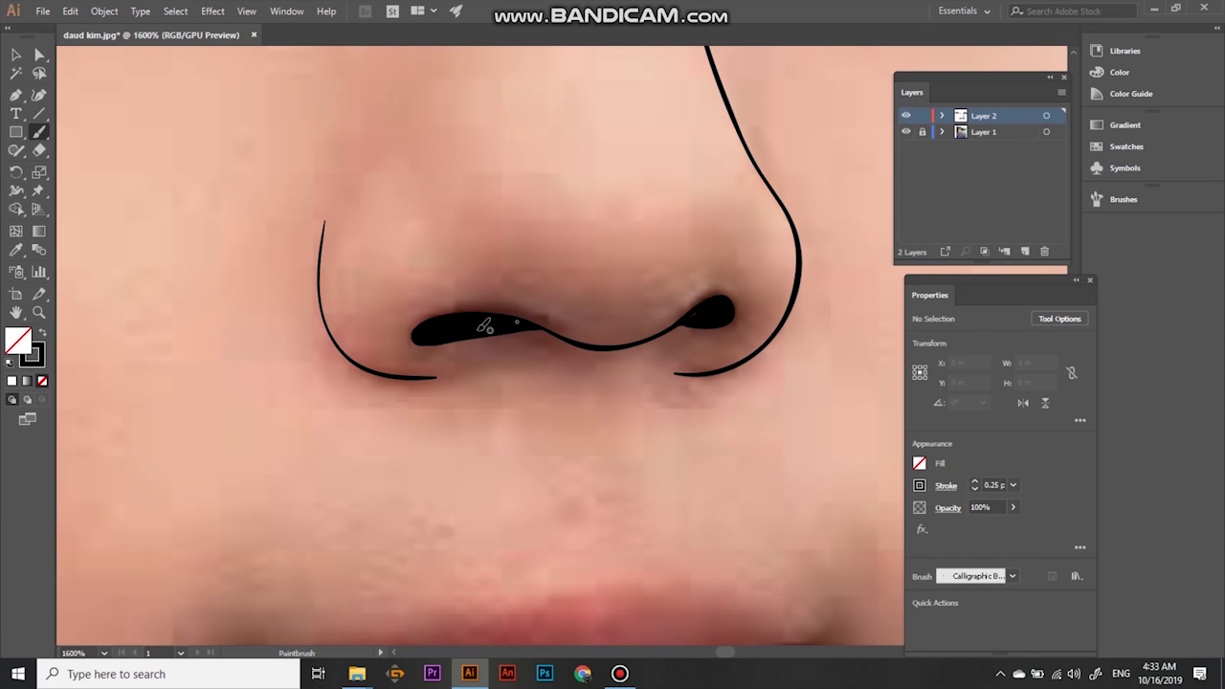
{"action": "left_click_drag", "start_coordinate": [461, 314], "coordinate": [449, 325]}
Trace the line between the lips
{"action": "scroll", "coordinate": [574, 364], "scroll_direction": "down", "scroll_amount": 3}
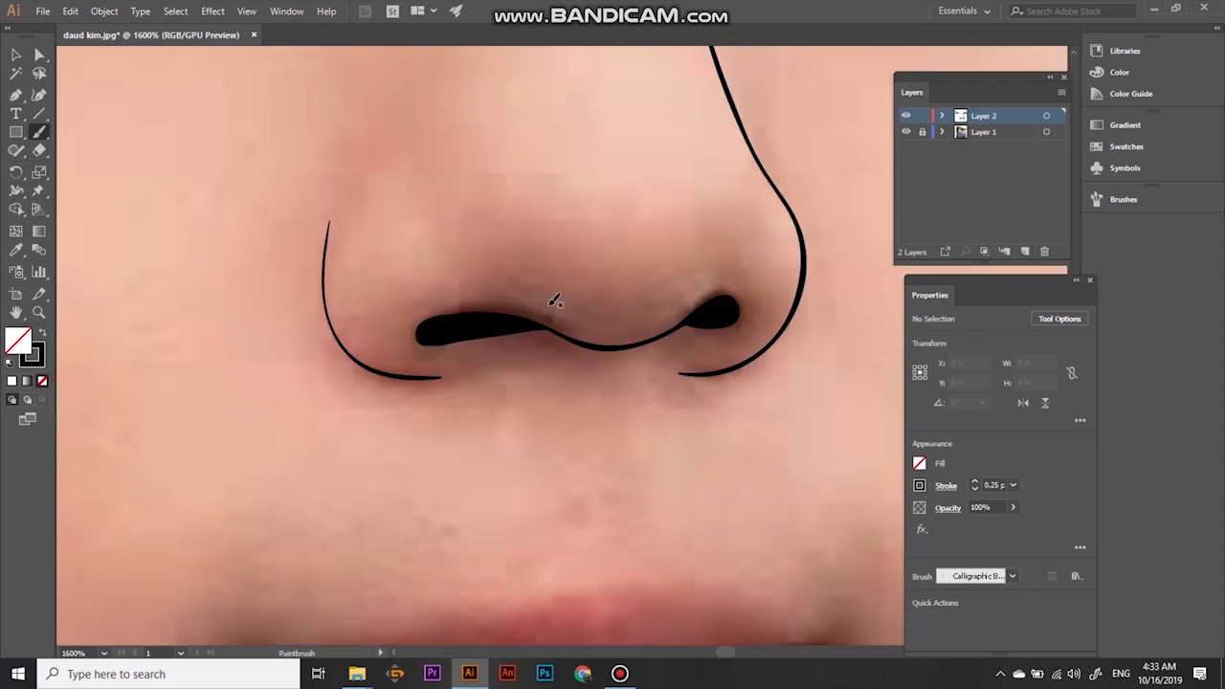
{"action": "left_click_drag", "start_coordinate": [729, 258], "coordinate": [684, 305]}
{"action": "scroll", "coordinate": [558, 383], "scroll_direction": "down", "scroll_amount": 5}
{"action": "scroll", "coordinate": [545, 402], "scroll_direction": "up", "scroll_amount": 2}
{"action": "left_click_drag", "start_coordinate": [201, 311], "coordinate": [655, 295]}
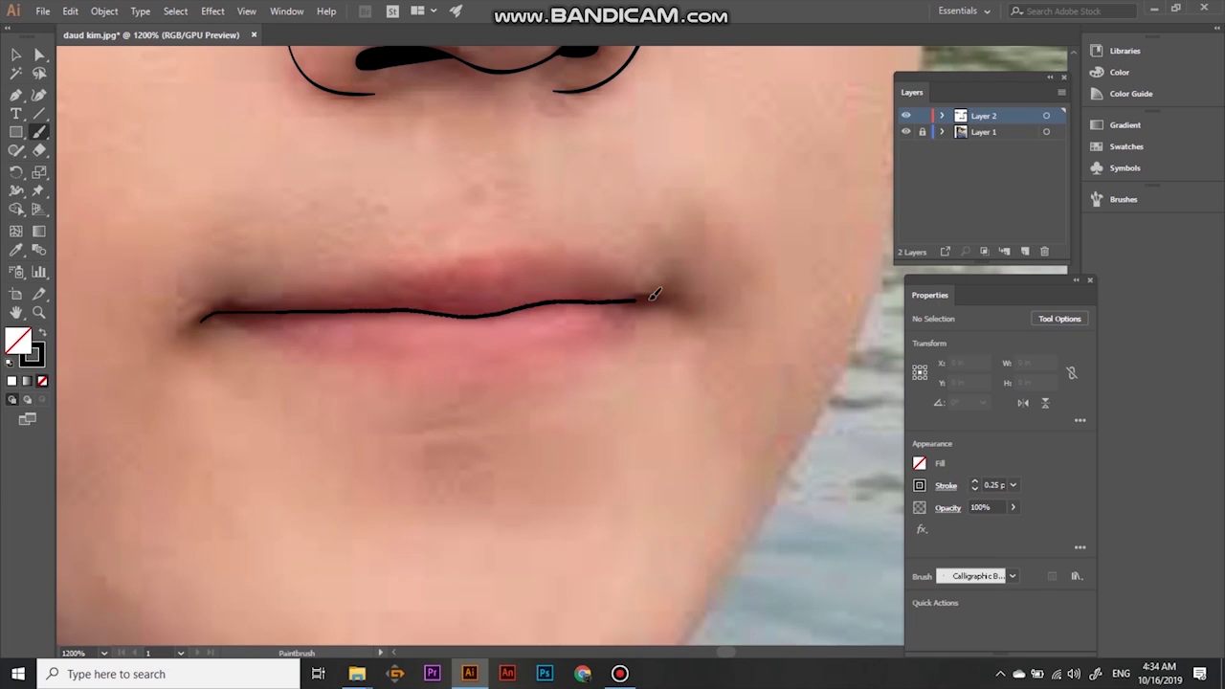
Trace the ear's outer edge and its inner curves
{"action": "scroll", "coordinate": [469, 523], "scroll_direction": "down", "scroll_amount": 2}
{"action": "scroll", "coordinate": [469, 523], "scroll_direction": "up", "scroll_amount": 1}
{"action": "left_click_drag", "start_coordinate": [287, 287], "coordinate": [494, 495]}
{"action": "left_click_drag", "start_coordinate": [316, 354], "coordinate": [349, 596]}
{"action": "left_click_drag", "start_coordinate": [251, 285], "coordinate": [221, 471]}
{"action": "left_click_drag", "start_coordinate": [272, 519], "coordinate": [308, 536]}
{"action": "left_click_drag", "start_coordinate": [299, 380], "coordinate": [288, 365]}
Draw the jawline from the ear down to the chin
{"action": "left_click_drag", "start_coordinate": [431, 495], "coordinate": [172, 182]}
{"action": "scroll", "coordinate": [546, 424], "scroll_direction": "up", "scroll_amount": 2}
{"action": "left_click_drag", "start_coordinate": [139, 373], "coordinate": [268, 521]}
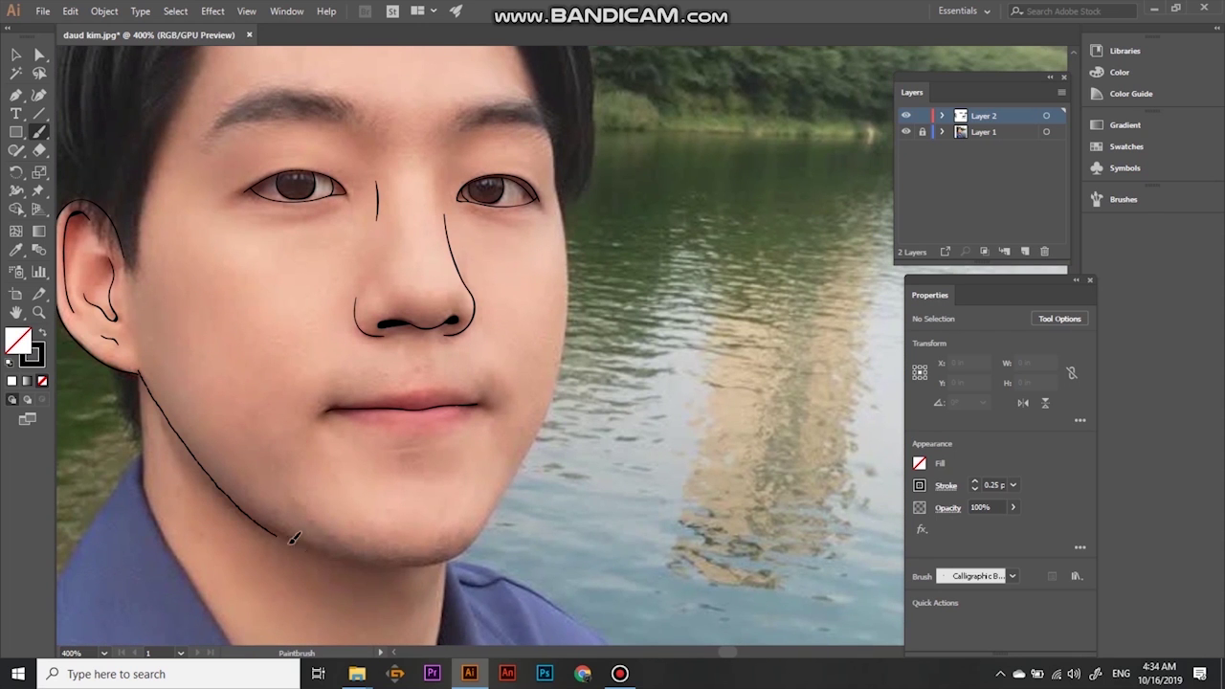
{"action": "scroll", "coordinate": [567, 194], "scroll_direction": "up", "scroll_amount": 3}
{"action": "scroll", "coordinate": [566, 193], "scroll_direction": "down", "scroll_amount": 3}
{"action": "scroll", "coordinate": [197, 377], "scroll_direction": "up", "scroll_amount": 1}
{"action": "scroll", "coordinate": [268, 225], "scroll_direction": "down", "scroll_amount": 2}
{"action": "scroll", "coordinate": [268, 225], "scroll_direction": "down", "scroll_amount": 1}
{"action": "scroll", "coordinate": [268, 383], "scroll_direction": "up", "scroll_amount": 1}
Outline the left neck, shoulder and collar edge, plus the right collar edge to its point
{"action": "left_click_drag", "start_coordinate": [177, 239], "coordinate": [267, 517]}
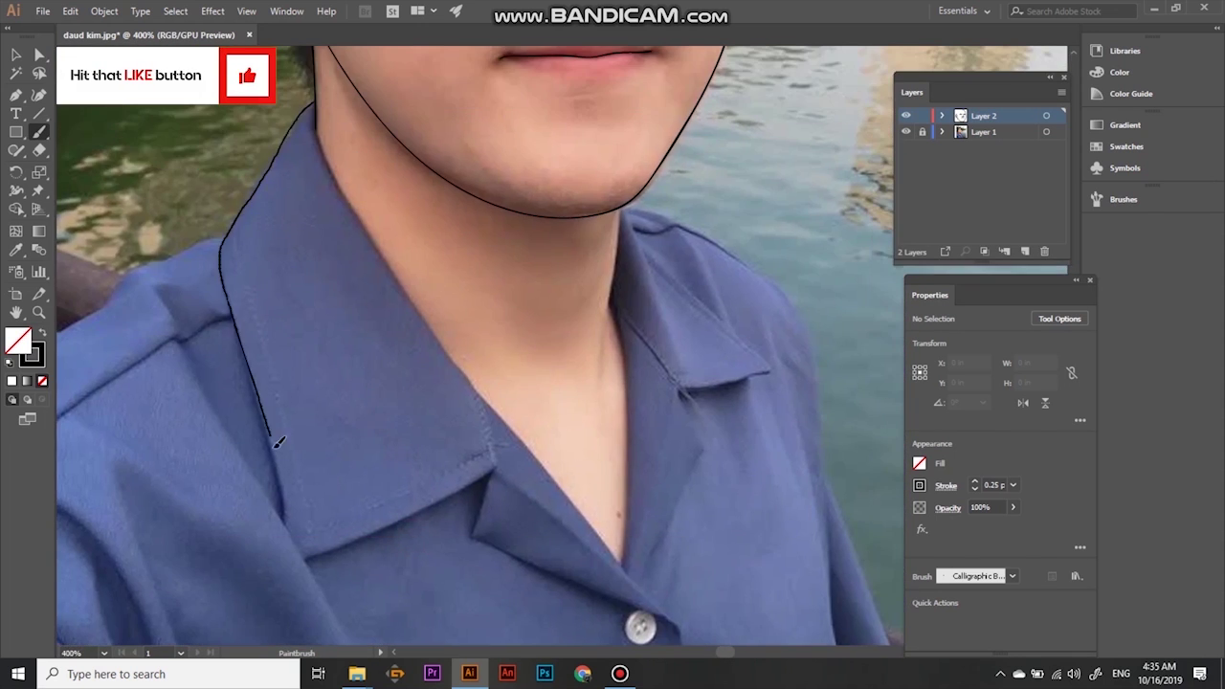
{"action": "scroll", "coordinate": [266, 491], "scroll_direction": "down", "scroll_amount": 1}
{"action": "mouse_move", "coordinate": [542, 481]}
{"action": "left_mouse_down"}
{"action": "mouse_move", "coordinate": [319, 357]}
{"action": "mouse_move", "coordinate": [360, 110]}
{"action": "mouse_move", "coordinate": [687, 206]}
{"action": "left_mouse_up"}
{"action": "left_click_drag", "start_coordinate": [311, 96], "coordinate": [311, 361]}
{"action": "left_click_drag", "start_coordinate": [309, 162], "coordinate": [281, 256]}
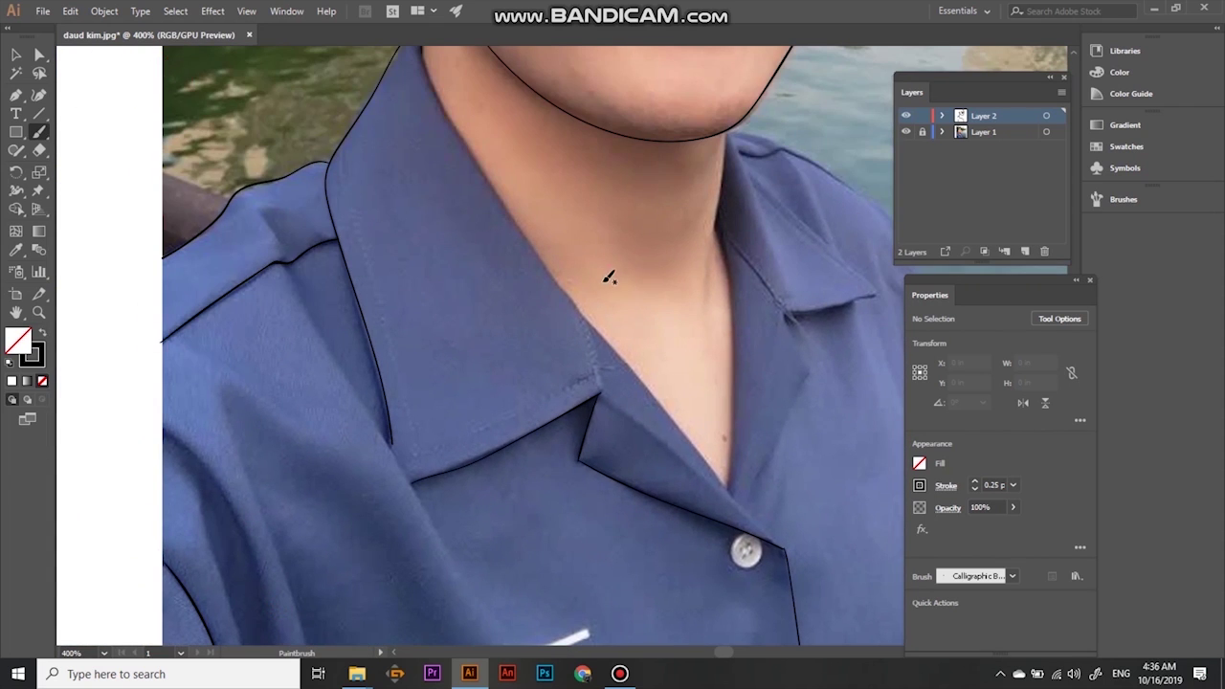
{"action": "left_click_drag", "start_coordinate": [607, 272], "coordinate": [407, 356]}
{"action": "left_click_drag", "start_coordinate": [254, 220], "coordinate": [204, 190]}
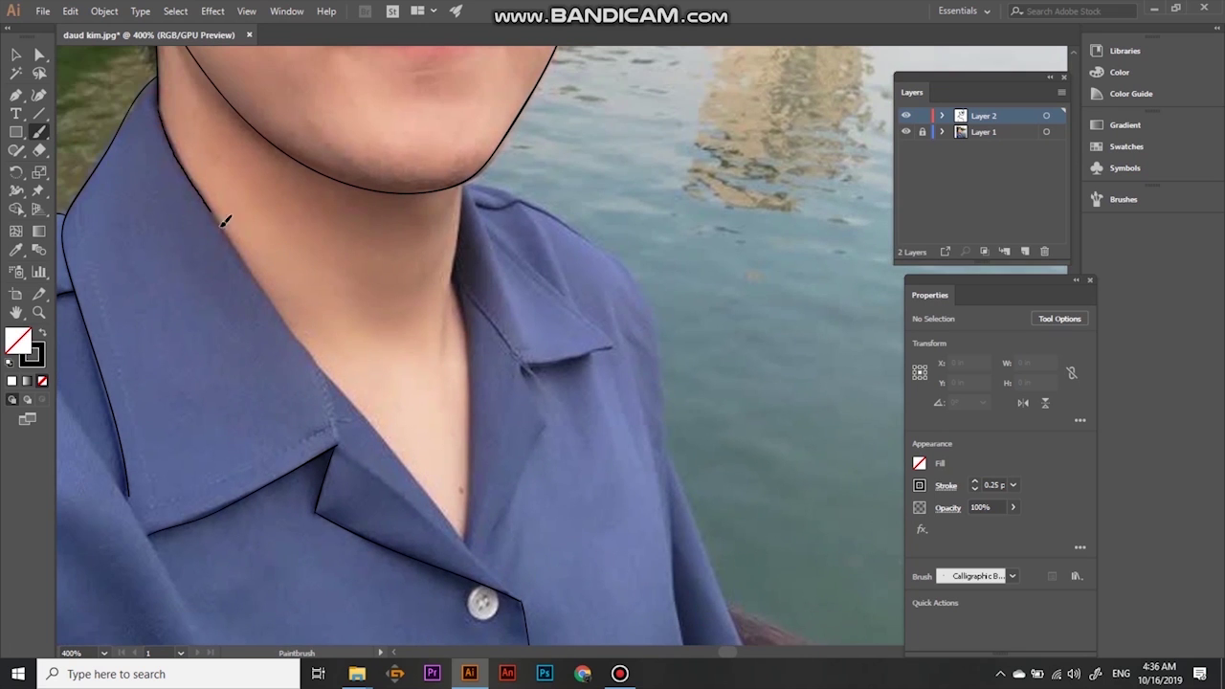
{"action": "left_click_drag", "start_coordinate": [463, 187], "coordinate": [481, 557]}
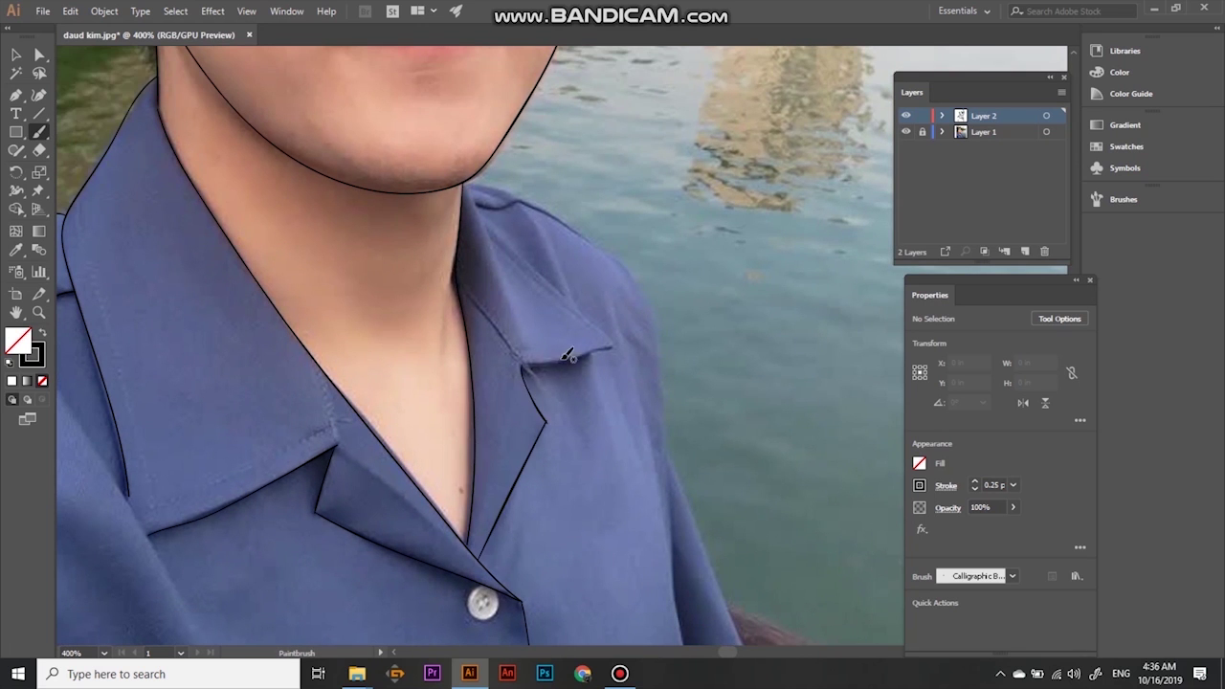
Trace the shirt's right edge and the sleeve edge
{"action": "scroll", "coordinate": [491, 221], "scroll_direction": "up", "scroll_amount": 1}
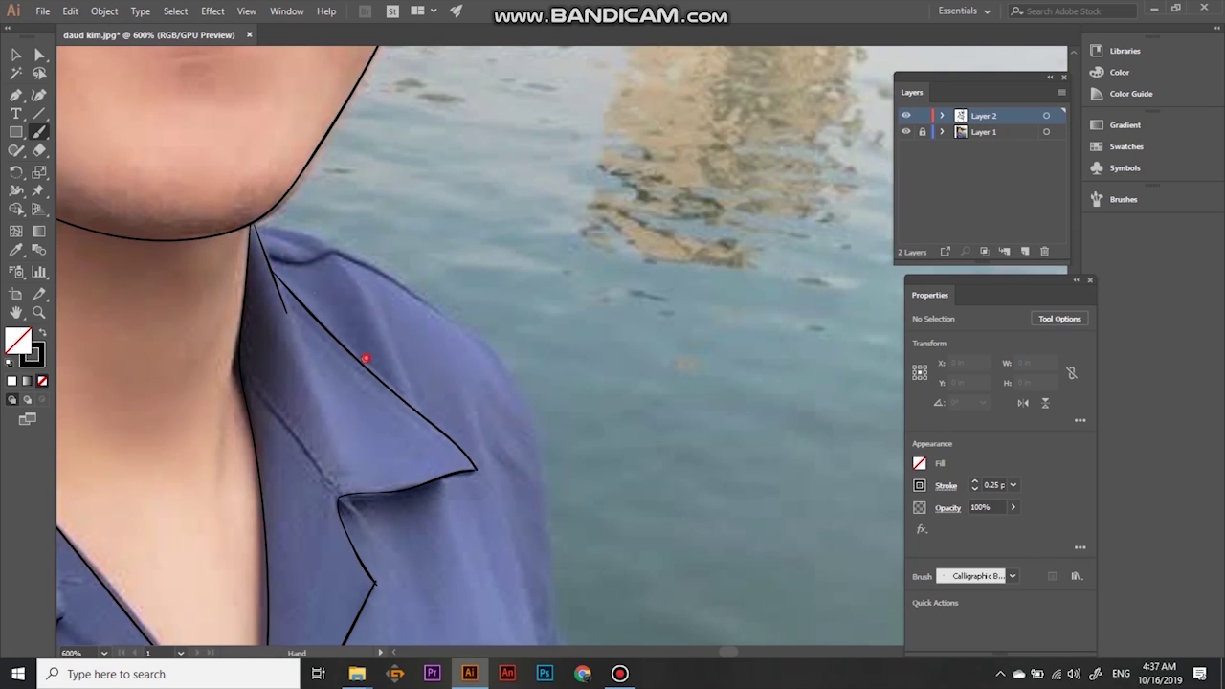
{"action": "left_click_drag", "start_coordinate": [364, 356], "coordinate": [304, 344]}
{"action": "mouse_move", "coordinate": [220, 246]}
{"action": "left_mouse_down"}
{"action": "mouse_move", "coordinate": [500, 597]}
{"action": "mouse_move", "coordinate": [469, 129]}
{"action": "mouse_move", "coordinate": [483, 402]}
{"action": "mouse_move", "coordinate": [504, 461]}
{"action": "left_mouse_up"}
{"action": "left_click_drag", "start_coordinate": [533, 372], "coordinate": [447, 554]}
{"action": "mouse_move", "coordinate": [417, 198]}
{"action": "left_mouse_down"}
{"action": "mouse_move", "coordinate": [436, 591]}
{"action": "mouse_move", "coordinate": [440, 383]}
{"action": "left_mouse_up"}
{"action": "mouse_move", "coordinate": [316, 48]}
{"action": "left_mouse_down"}
{"action": "mouse_move", "coordinate": [493, 442]}
{"action": "mouse_move", "coordinate": [536, 574]}
{"action": "mouse_move", "coordinate": [497, 287]}
{"action": "mouse_move", "coordinate": [536, 574]}
{"action": "mouse_move", "coordinate": [664, 321]}
{"action": "left_mouse_up"}
{"action": "scroll", "coordinate": [664, 321], "scroll_direction": "down", "scroll_amount": 2}
{"action": "scroll", "coordinate": [463, 358], "scroll_direction": "up", "scroll_amount": 3}
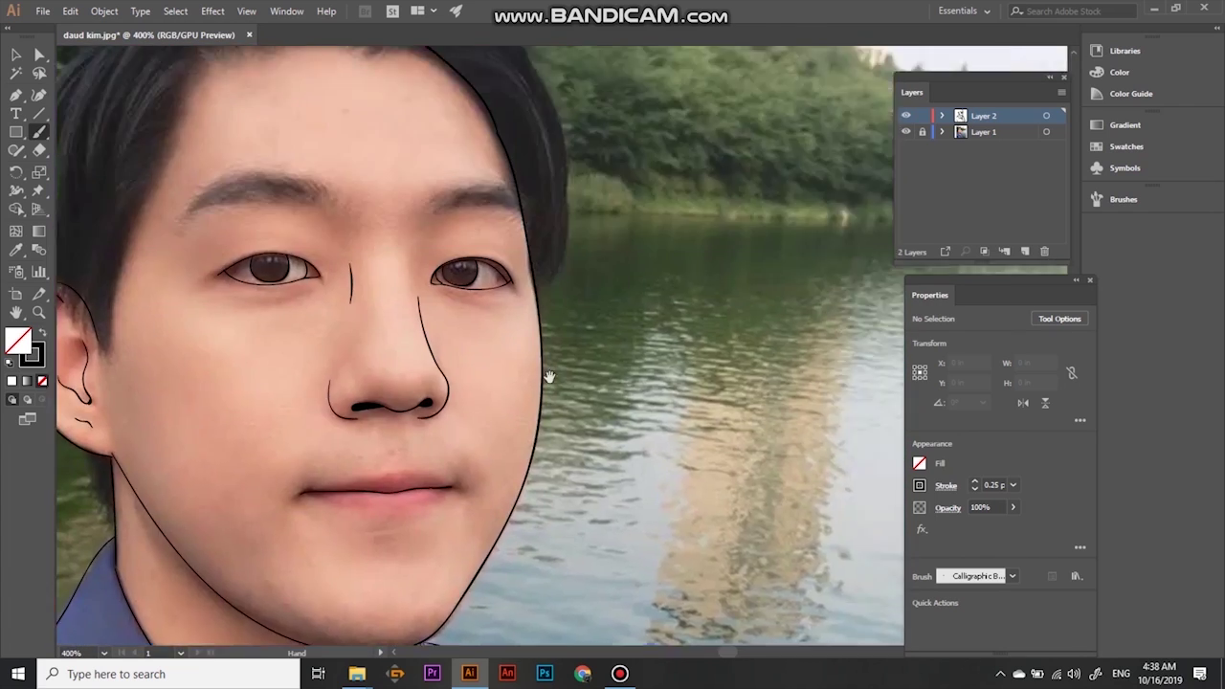
Add a new hair layer and outline the hair's top, side, right edge and hairline
{"action": "left_click", "coordinate": [905, 147]}
{"action": "left_click", "coordinate": [1024, 251]}
{"action": "mouse_move", "coordinate": [302, 203]}
{"action": "left_mouse_down"}
{"action": "mouse_move", "coordinate": [158, 607]}
{"action": "mouse_move", "coordinate": [239, 587]}
{"action": "left_mouse_up"}
{"action": "mouse_move", "coordinate": [153, 479]}
{"action": "left_mouse_down"}
{"action": "mouse_move", "coordinate": [377, 178]}
{"action": "mouse_move", "coordinate": [210, 287]}
{"action": "left_mouse_up"}
{"action": "left_click_drag", "start_coordinate": [210, 287], "coordinate": [714, 304]}
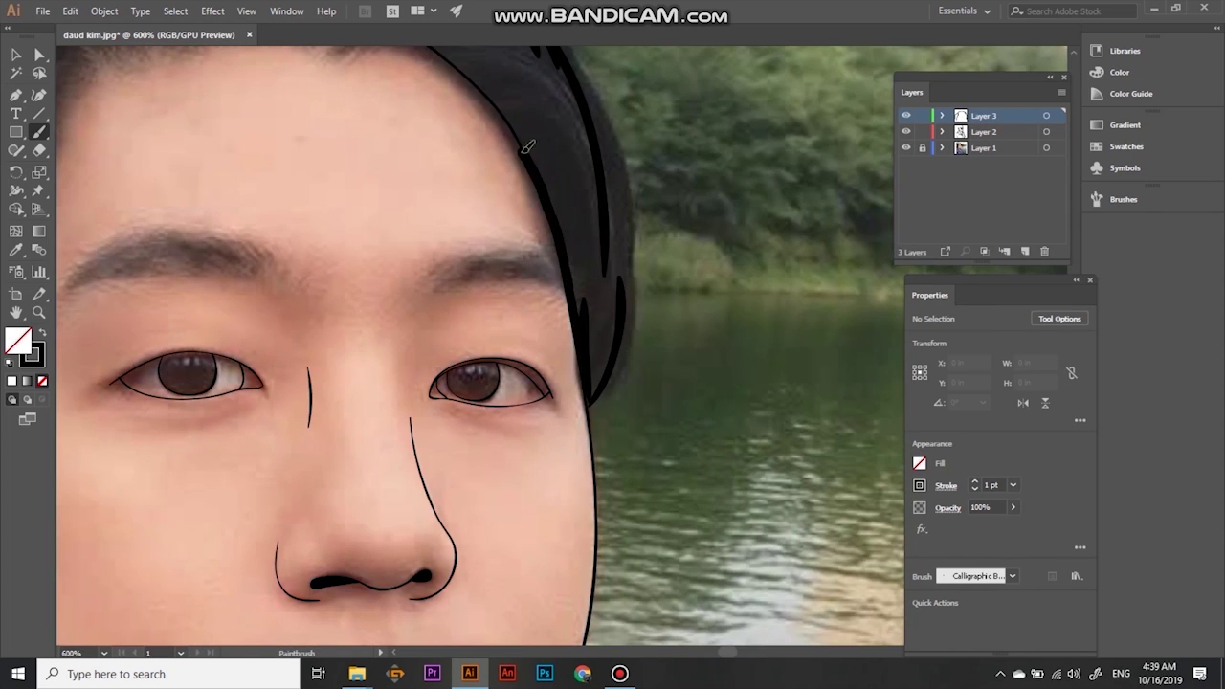
{"action": "left_click_drag", "start_coordinate": [355, 325], "coordinate": [462, 384]}
{"action": "left_click_drag", "start_coordinate": [268, 335], "coordinate": [613, 311]}
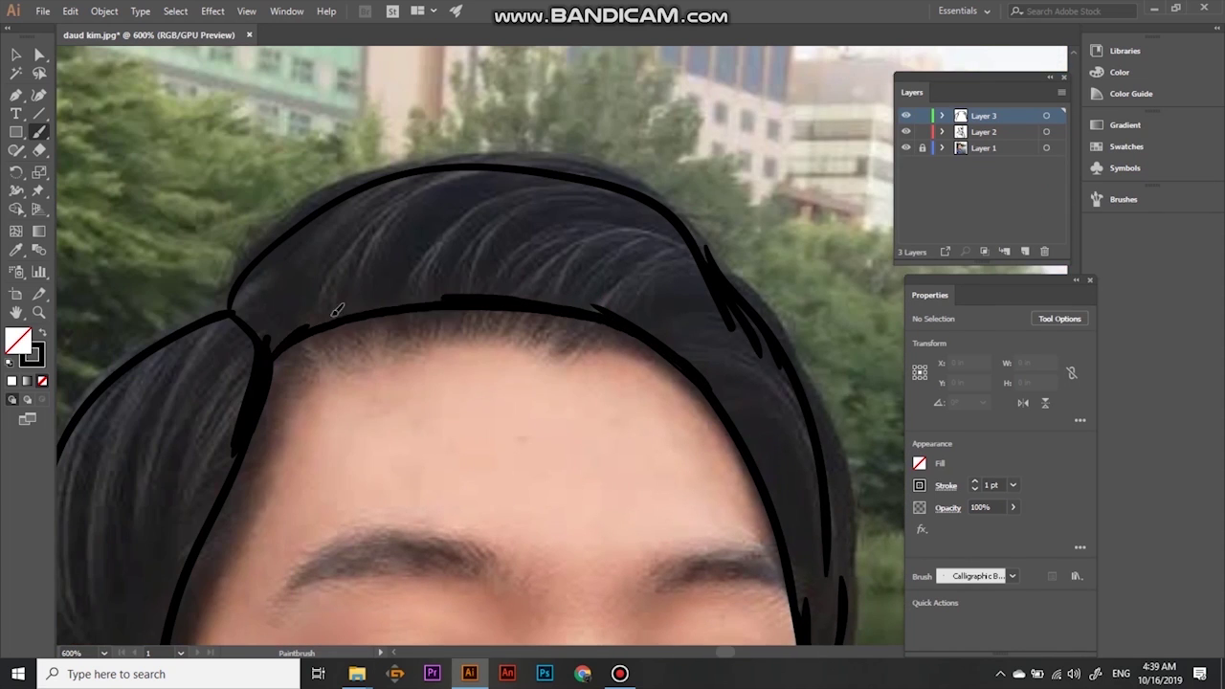
Paint the hair solid black at 10 pt, then fill edge gaps at 5 pt
{"action": "left_click", "coordinate": [1012, 484]}
{"action": "mouse_move", "coordinate": [265, 322]}
{"action": "left_mouse_down"}
{"action": "mouse_move", "coordinate": [642, 222]}
{"action": "mouse_move", "coordinate": [224, 342]}
{"action": "mouse_move", "coordinate": [125, 497]}
{"action": "left_mouse_up"}
{"action": "scroll", "coordinate": [479, 383], "scroll_direction": "down", "scroll_amount": 3}
{"action": "left_click", "coordinate": [1012, 485]}
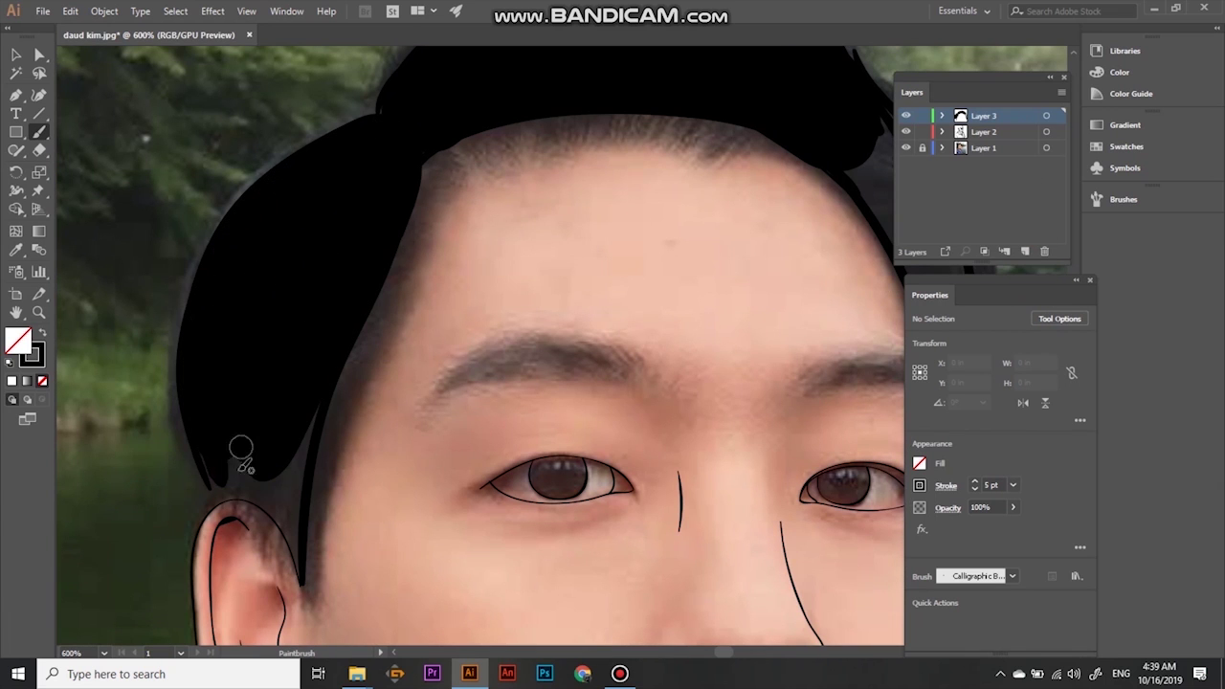
{"action": "scroll", "coordinate": [293, 410], "scroll_direction": "up", "scroll_amount": 3}
{"action": "scroll", "coordinate": [293, 410], "scroll_direction": "right", "scroll_amount": 3}
{"action": "scroll", "coordinate": [392, 183], "scroll_direction": "down", "scroll_amount": 3}
{"action": "mouse_move", "coordinate": [392, 183]}
{"action": "left_mouse_down"}
{"action": "mouse_move", "coordinate": [463, 282]}
{"action": "mouse_move", "coordinate": [506, 498]}
{"action": "left_mouse_up"}
{"action": "mouse_move", "coordinate": [478, 441]}
{"action": "left_mouse_down"}
{"action": "mouse_move", "coordinate": [470, 246]}
{"action": "mouse_move", "coordinate": [504, 440]}
{"action": "left_mouse_up"}
{"action": "left_click_drag", "start_coordinate": [460, 310], "coordinate": [530, 369]}
Paint the hair's upper edge and the strands beside and above the ear black
{"action": "scroll", "coordinate": [530, 369], "scroll_direction": "up", "scroll_amount": 2}
{"action": "scroll", "coordinate": [530, 369], "scroll_direction": "left", "scroll_amount": 4}
{"action": "left_click_drag", "start_coordinate": [273, 227], "coordinate": [479, 105]}
{"action": "scroll", "coordinate": [424, 447], "scroll_direction": "down", "scroll_amount": 3}
{"action": "scroll", "coordinate": [424, 446], "scroll_direction": "left", "scroll_amount": 2}
{"action": "scroll", "coordinate": [353, 437], "scroll_direction": "up", "scroll_amount": 2}
{"action": "left_click_drag", "start_coordinate": [378, 402], "coordinate": [369, 511]}
{"action": "left_click_drag", "start_coordinate": [393, 383], "coordinate": [364, 485]}
{"action": "mouse_move", "coordinate": [344, 364]}
{"action": "left_mouse_down"}
{"action": "mouse_move", "coordinate": [321, 422]}
{"action": "mouse_move", "coordinate": [259, 306]}
{"action": "mouse_move", "coordinate": [203, 299]}
{"action": "mouse_move", "coordinate": [166, 215]}
{"action": "left_mouse_up"}
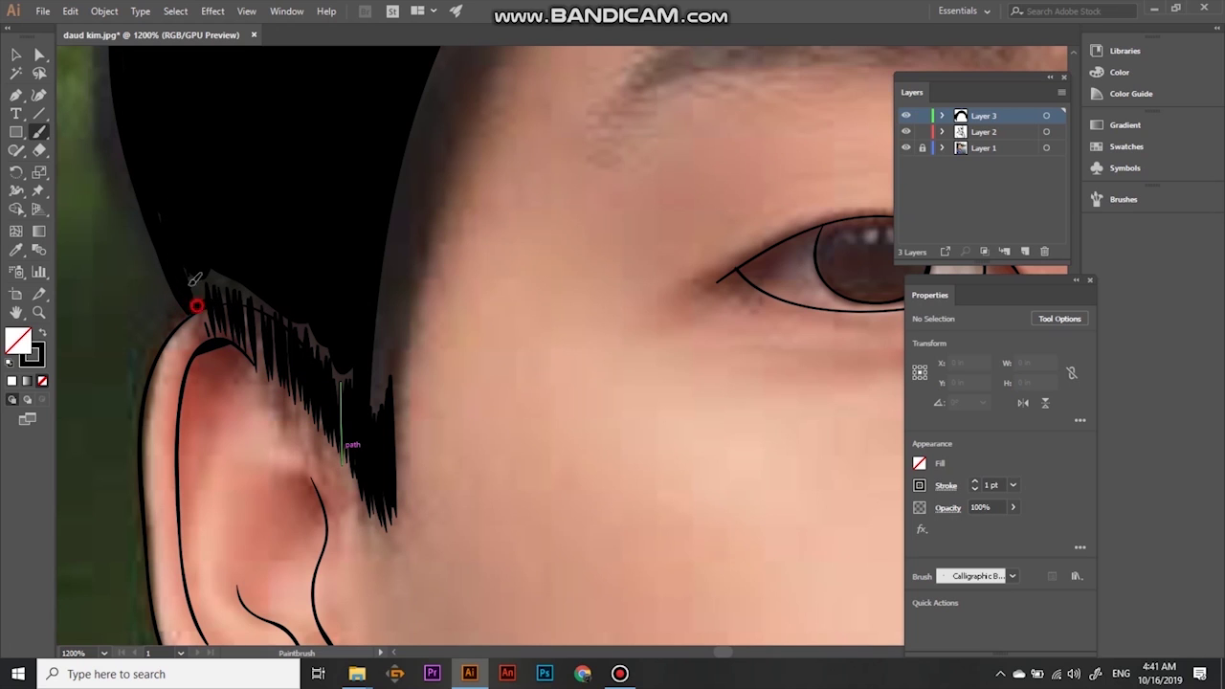
{"action": "mouse_move", "coordinate": [229, 290]}
{"action": "left_mouse_down"}
{"action": "mouse_move", "coordinate": [259, 320]}
{"action": "mouse_move", "coordinate": [335, 347]}
{"action": "left_mouse_up"}
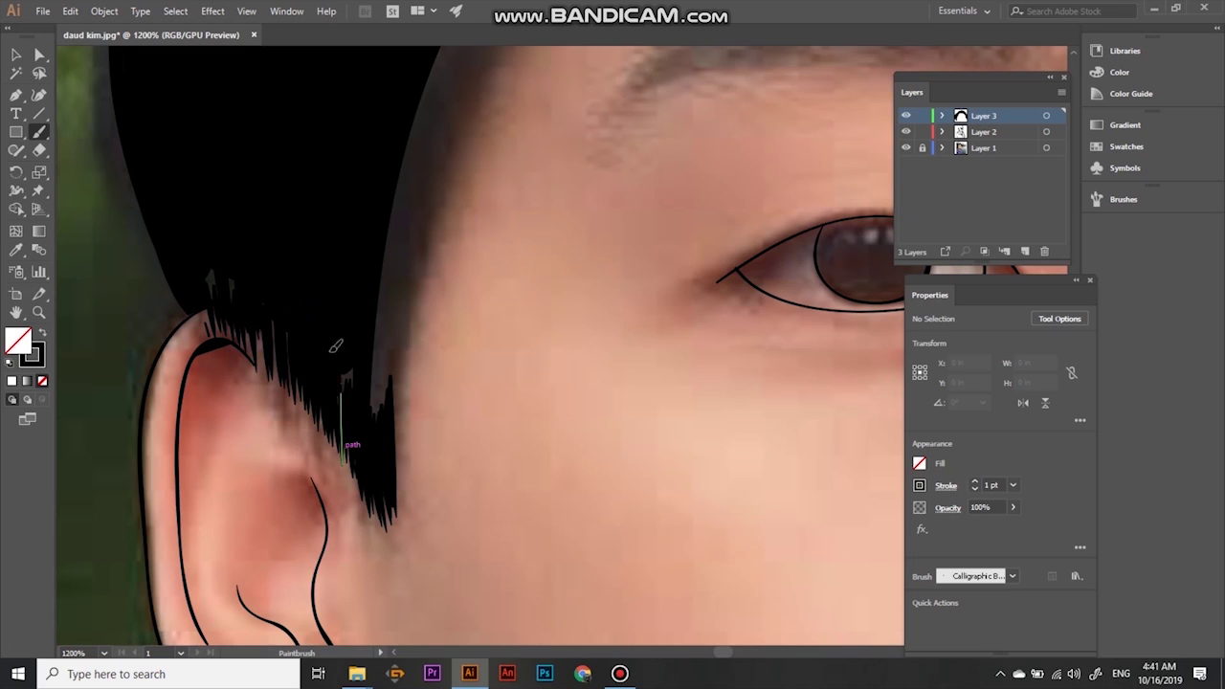
{"action": "left_click_drag", "start_coordinate": [308, 423], "coordinate": [280, 383]}
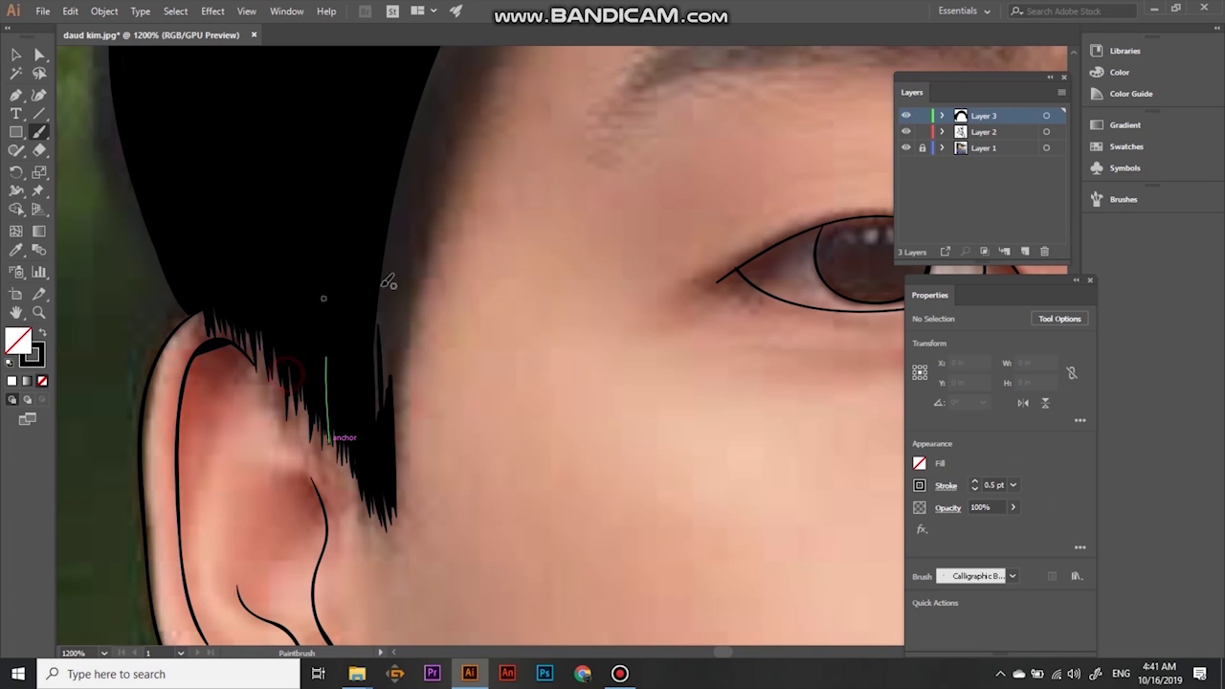
Blacken the hair's right edge upward, then hide the photo layer to check the drawing
{"action": "left_click_drag", "start_coordinate": [388, 282], "coordinate": [383, 405]}
{"action": "left_click_drag", "start_coordinate": [393, 354], "coordinate": [385, 469]}
{"action": "mouse_move", "coordinate": [411, 192]}
{"action": "left_mouse_down"}
{"action": "mouse_move", "coordinate": [392, 325]}
{"action": "mouse_move", "coordinate": [450, 67]}
{"action": "left_mouse_up"}
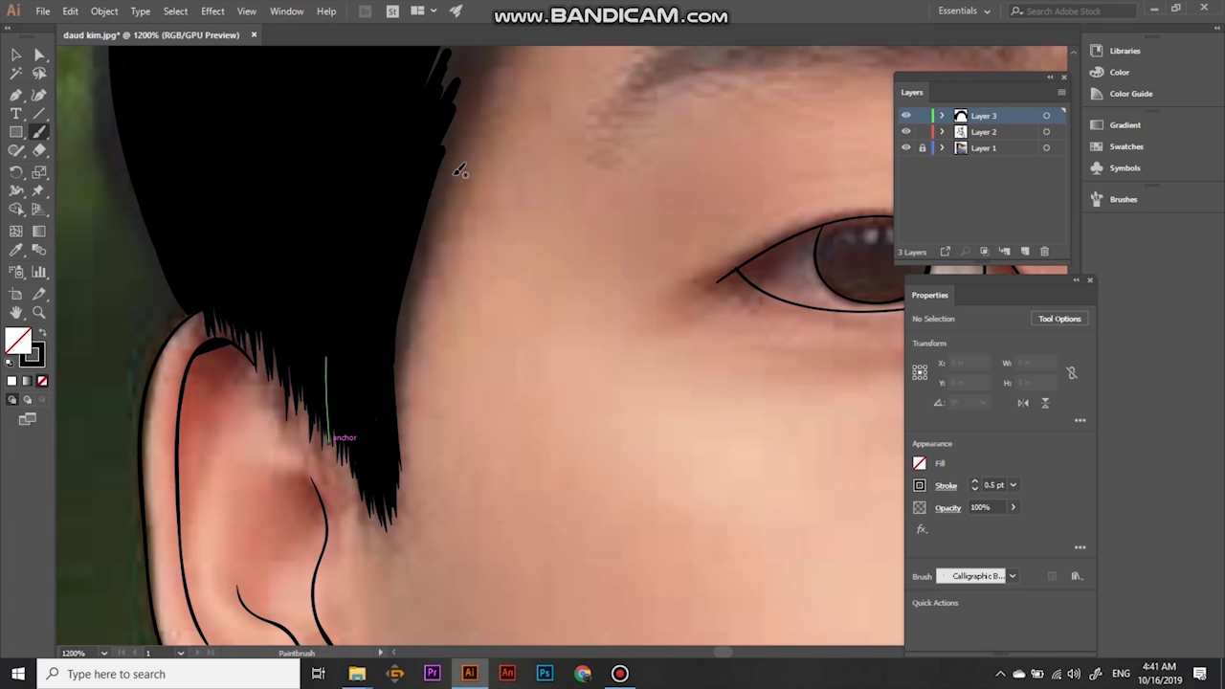
{"action": "scroll", "coordinate": [460, 170], "scroll_direction": "up", "scroll_amount": 5}
{"action": "left_click", "coordinate": [907, 148]}
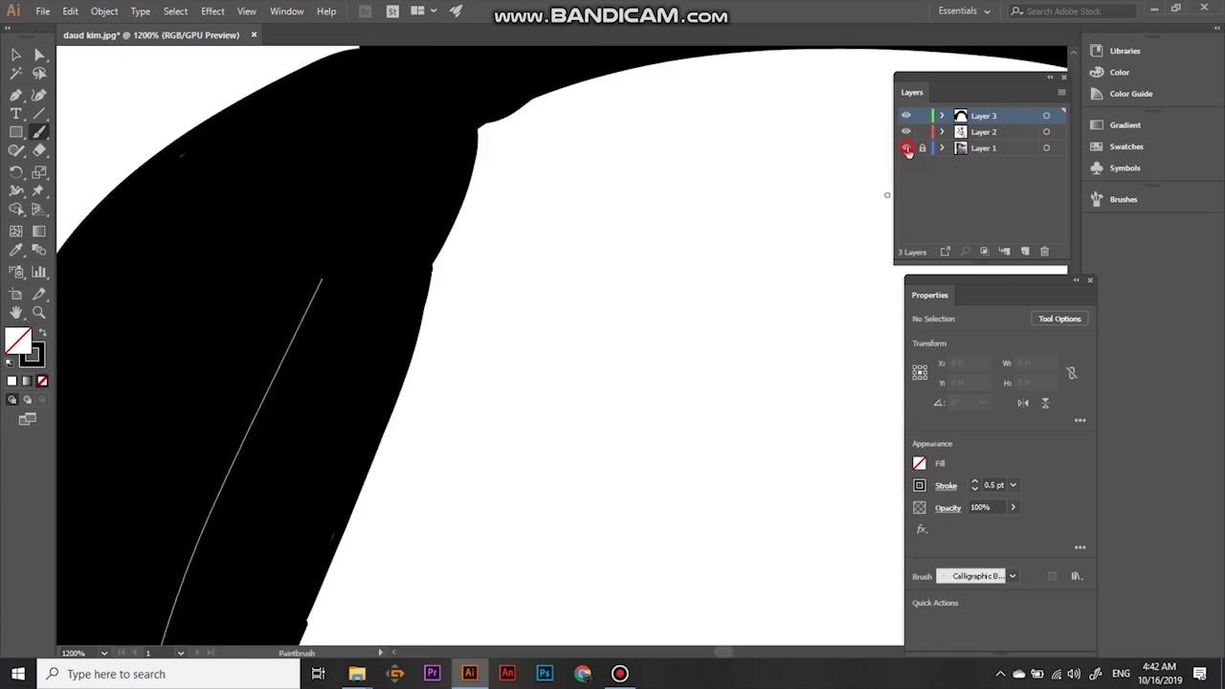
Draw fine 0.25 pt hair strands down the temple's hair edge
{"action": "left_click_drag", "start_coordinate": [466, 272], "coordinate": [309, 396]}
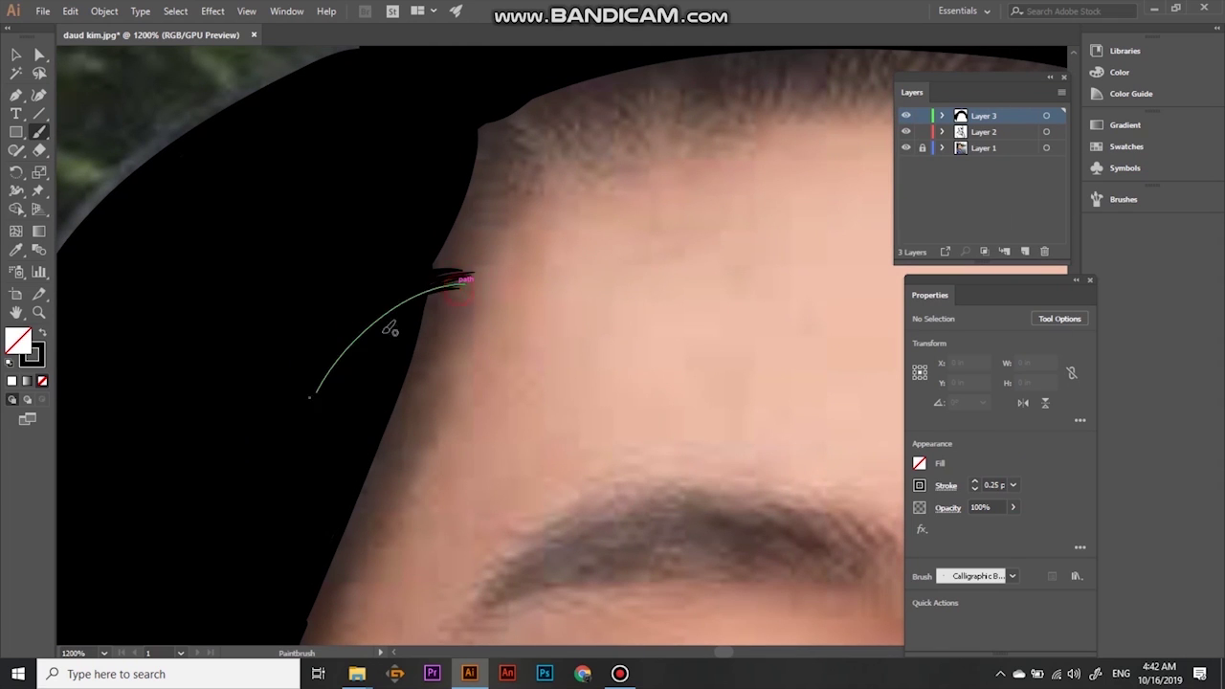
{"action": "left_click_drag", "start_coordinate": [440, 325], "coordinate": [290, 419]}
{"action": "left_click_drag", "start_coordinate": [444, 337], "coordinate": [293, 423]}
{"action": "mouse_move", "coordinate": [436, 359]}
{"action": "left_mouse_down"}
{"action": "mouse_move", "coordinate": [293, 444]}
{"action": "mouse_move", "coordinate": [290, 480]}
{"action": "left_mouse_up"}
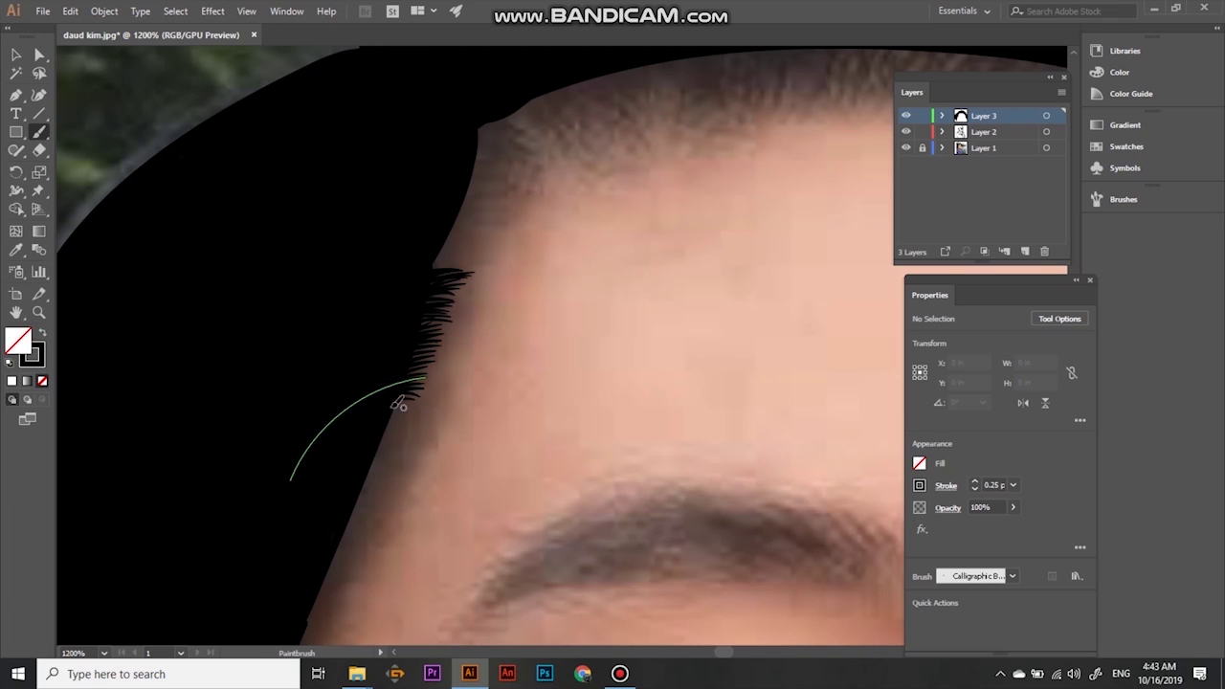
{"action": "left_click_drag", "start_coordinate": [402, 421], "coordinate": [301, 533]}
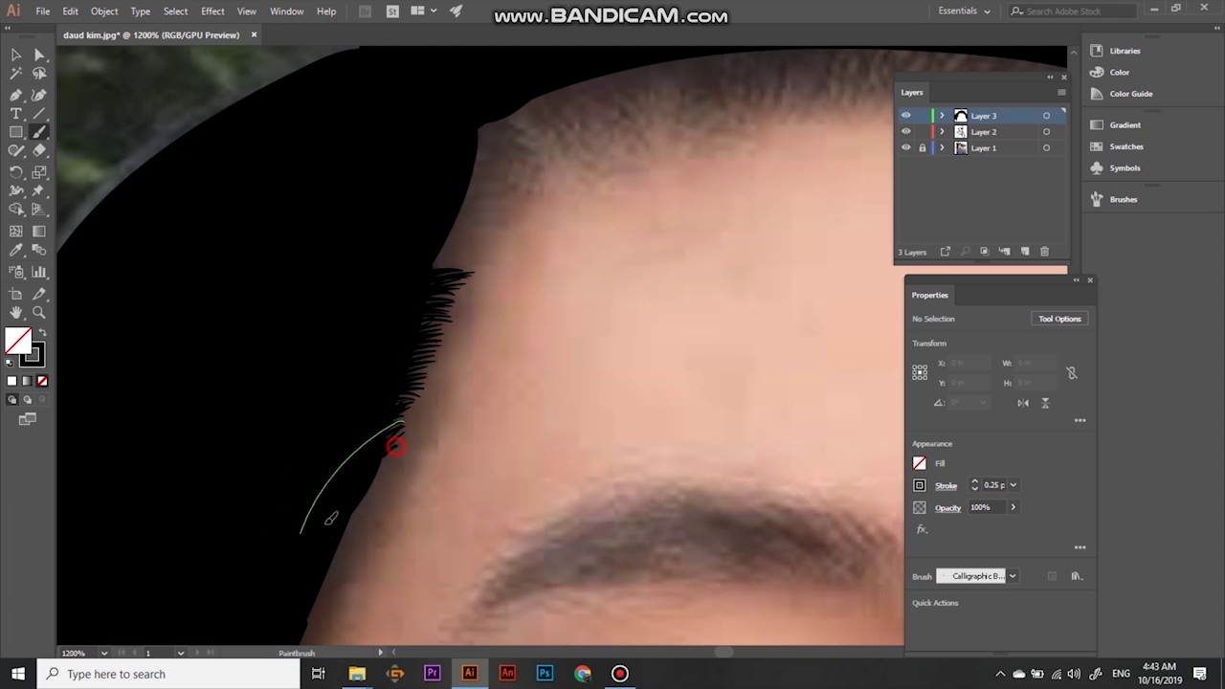
{"action": "left_click_drag", "start_coordinate": [396, 445], "coordinate": [492, 237]}
{"action": "left_click_drag", "start_coordinate": [437, 341], "coordinate": [356, 451]}
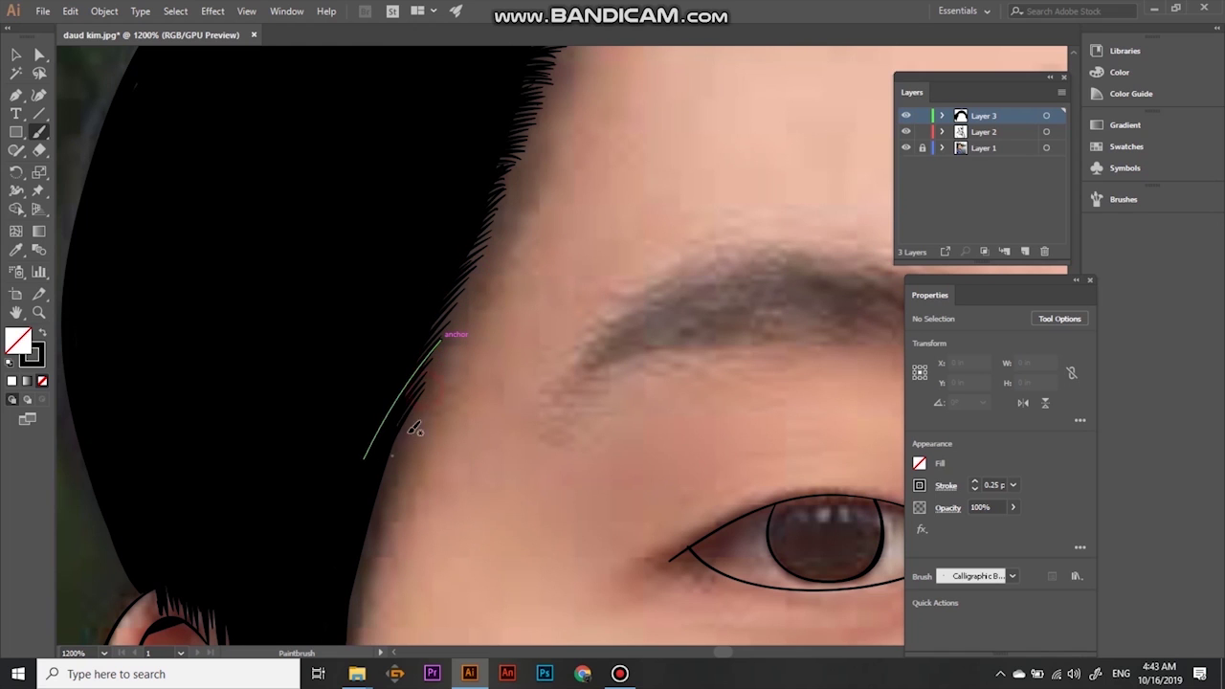
{"action": "left_click_drag", "start_coordinate": [424, 391], "coordinate": [396, 181]}
{"action": "left_click_drag", "start_coordinate": [325, 338], "coordinate": [323, 450]}
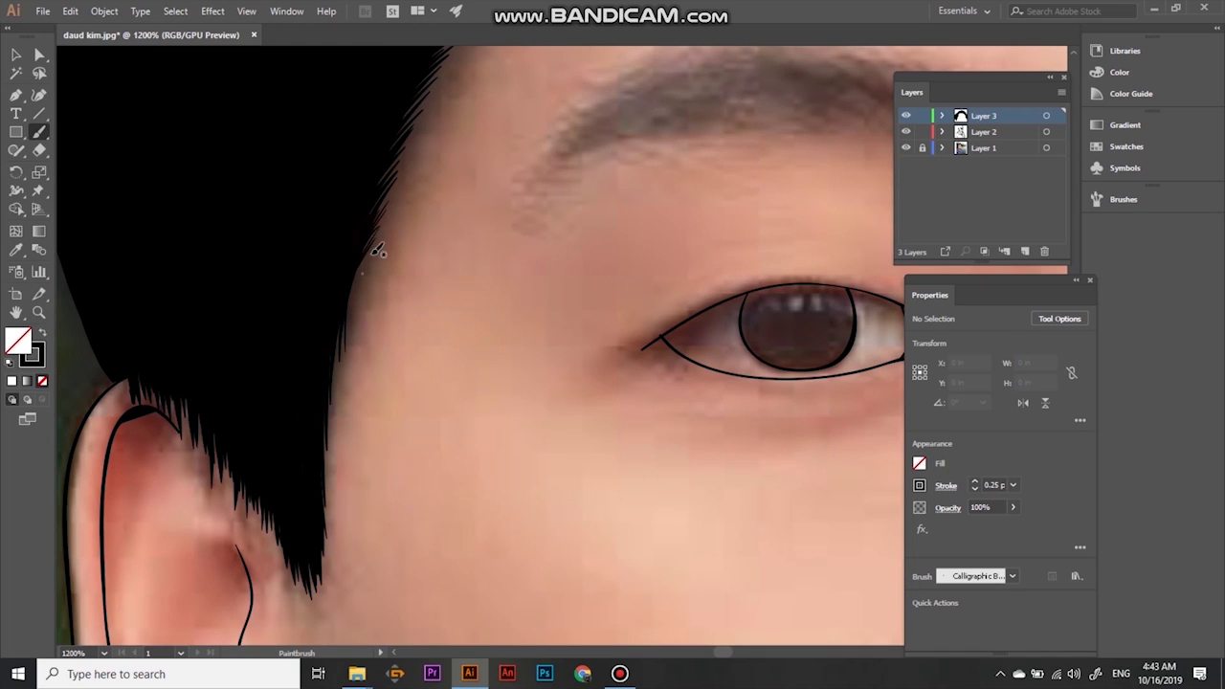
Add 1 pt strands running along the forehead hairline
{"action": "scroll", "coordinate": [336, 330], "scroll_direction": "up", "scroll_amount": 5}
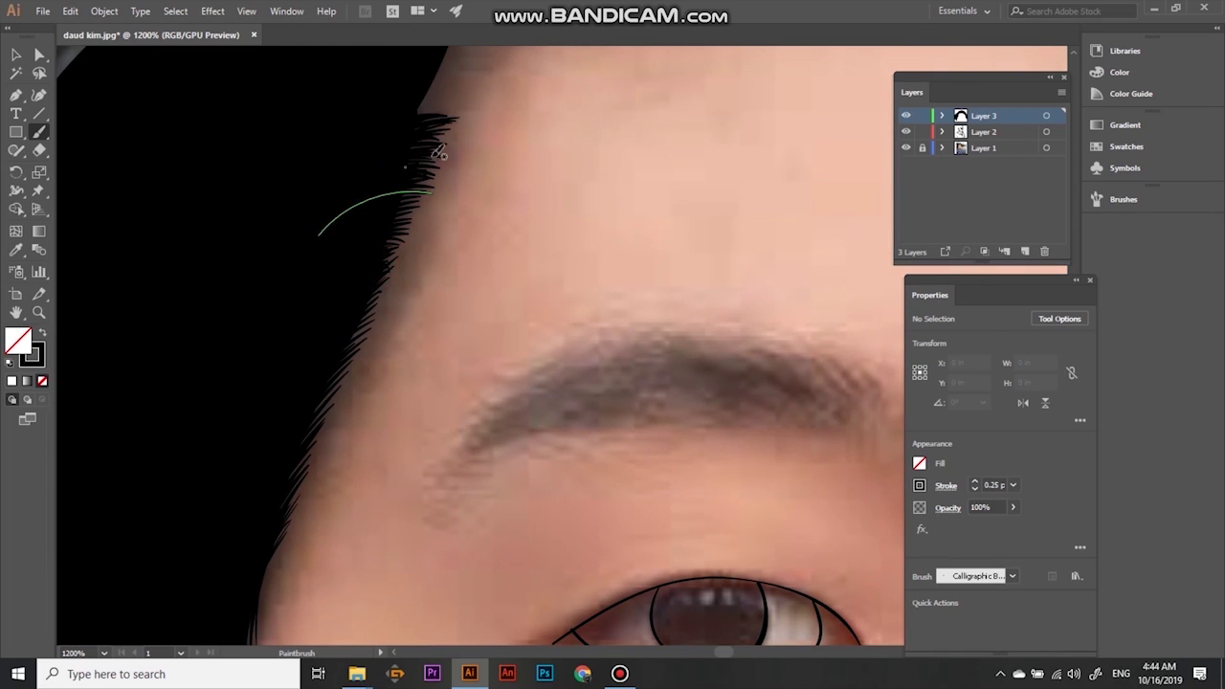
{"action": "scroll", "coordinate": [292, 194], "scroll_direction": "up", "scroll_amount": 3}
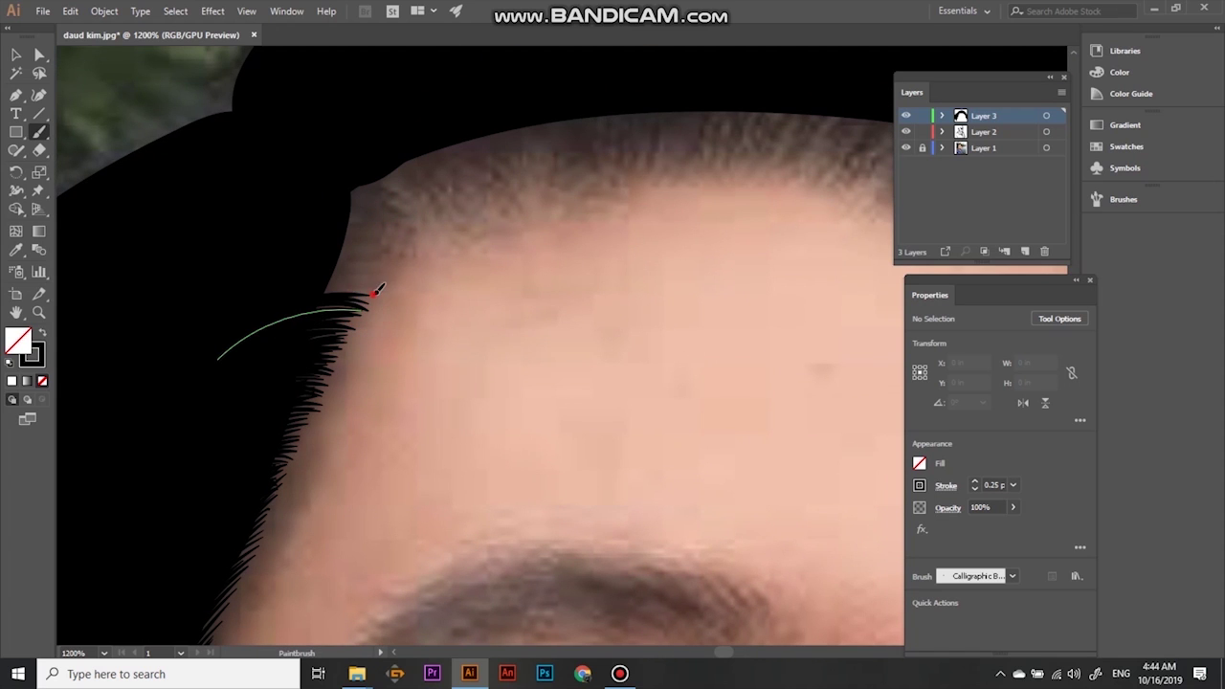
{"action": "left_click_drag", "start_coordinate": [360, 278], "coordinate": [362, 187]}
{"action": "left_click_drag", "start_coordinate": [263, 327], "coordinate": [386, 275]}
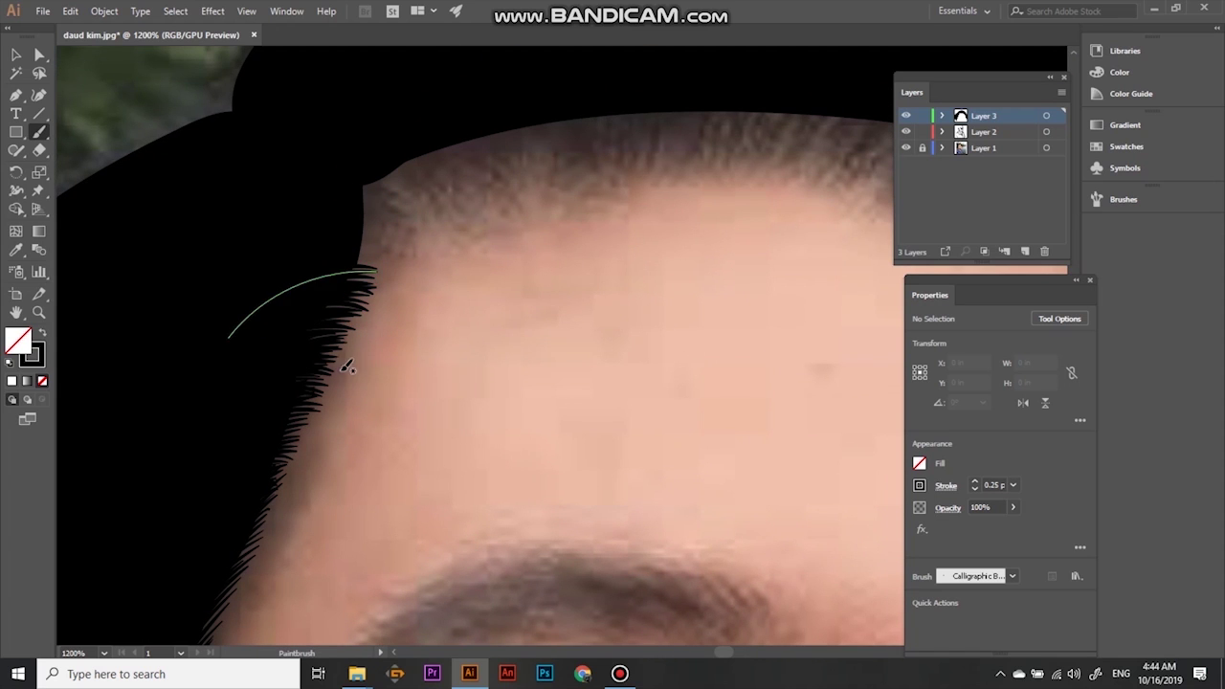
{"action": "scroll", "coordinate": [299, 460], "scroll_direction": "up", "scroll_amount": 3}
{"action": "mouse_move", "coordinate": [178, 414]}
{"action": "left_mouse_down"}
{"action": "mouse_move", "coordinate": [325, 352]}
{"action": "mouse_move", "coordinate": [297, 276]}
{"action": "left_mouse_up"}
{"action": "left_click_drag", "start_coordinate": [372, 252], "coordinate": [312, 323]}
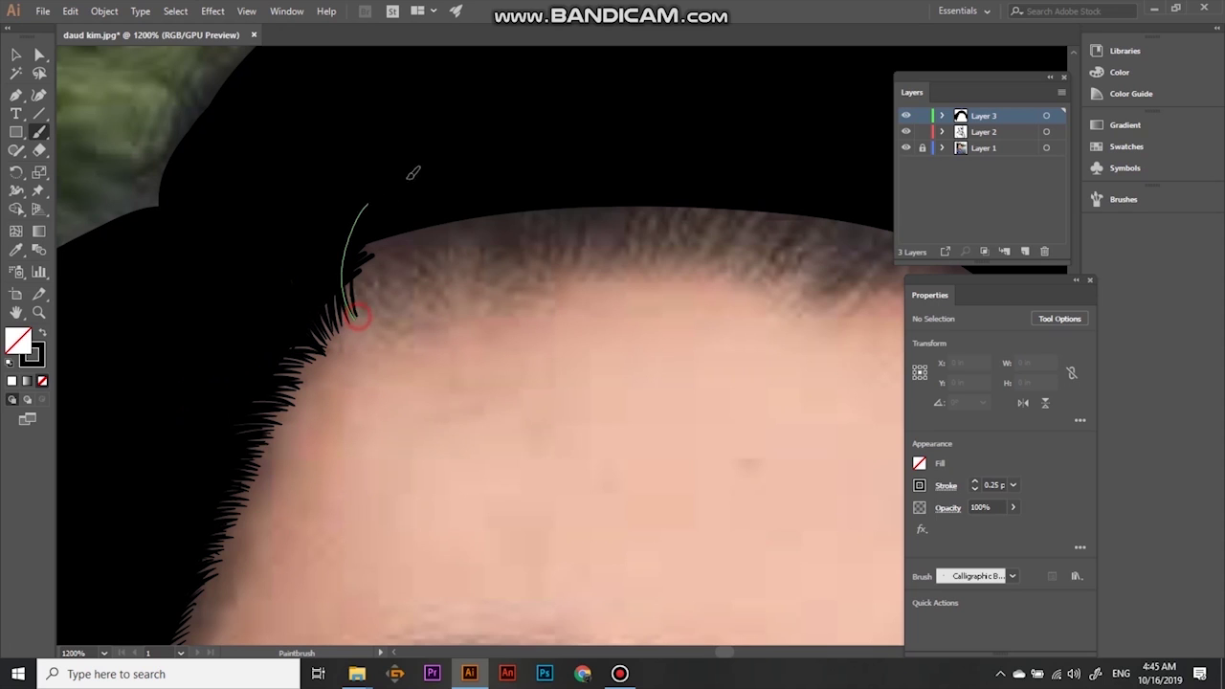
{"action": "scroll", "coordinate": [692, 348], "scroll_direction": "up", "scroll_amount": 2}
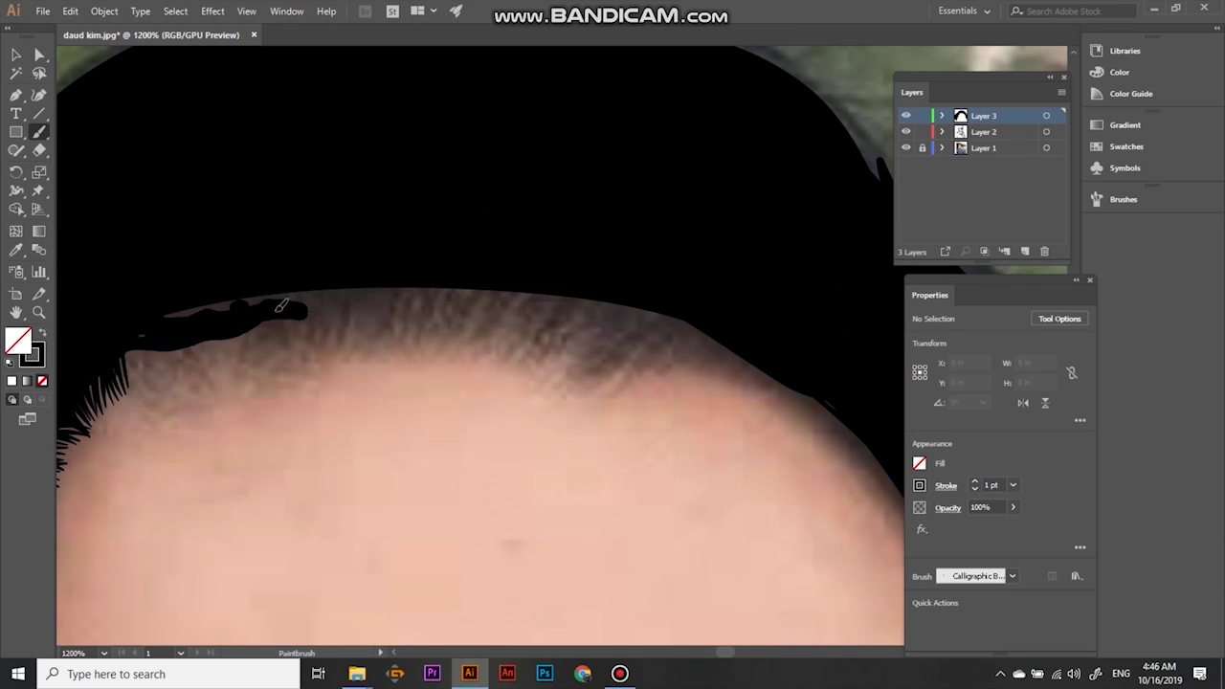
Stroke fine black calligraphic hair strands along the forehead hairline and fringe
{"action": "left_click_drag", "start_coordinate": [670, 287], "coordinate": [338, 304]}
{"action": "left_click_drag", "start_coordinate": [134, 353], "coordinate": [128, 392]}
{"action": "left_click_drag", "start_coordinate": [150, 325], "coordinate": [158, 393]}
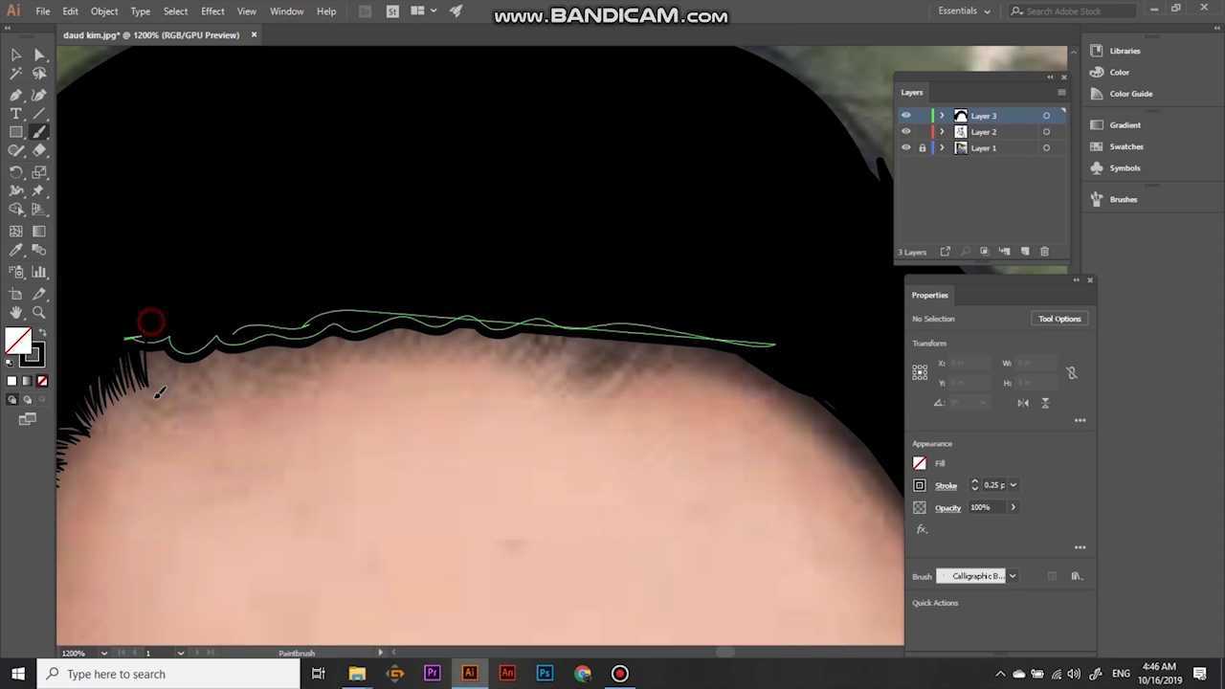
{"action": "left_click_drag", "start_coordinate": [175, 279], "coordinate": [165, 381]}
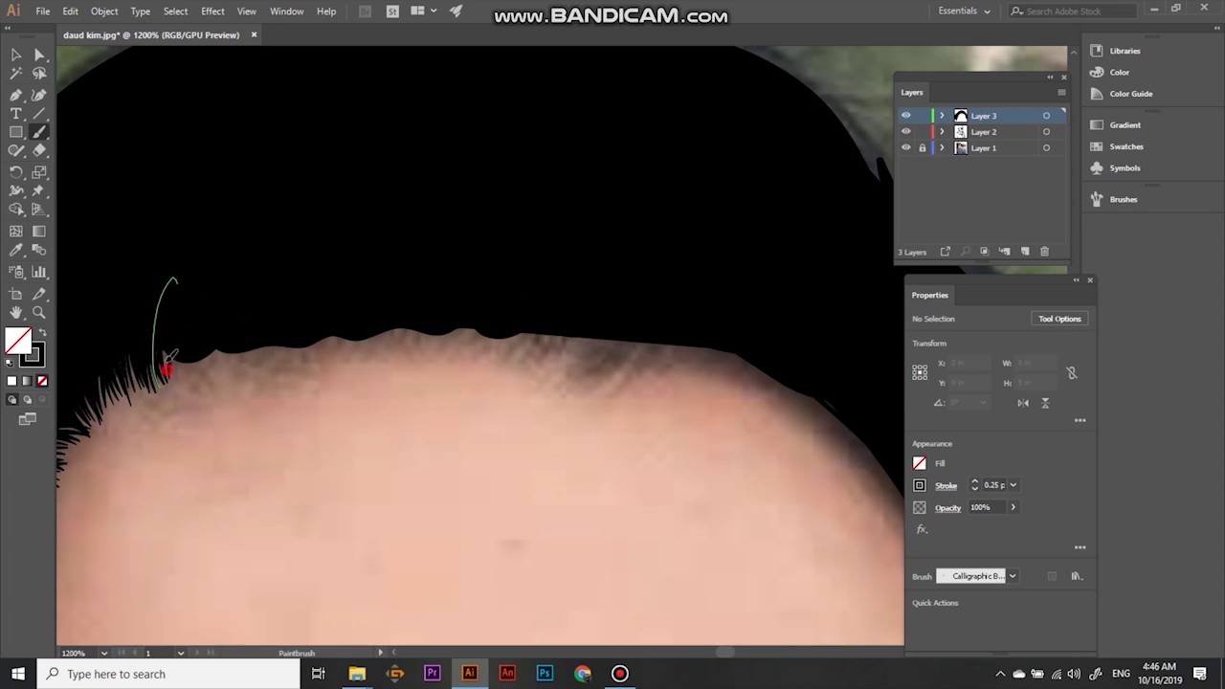
{"action": "left_click_drag", "start_coordinate": [324, 263], "coordinate": [232, 369]}
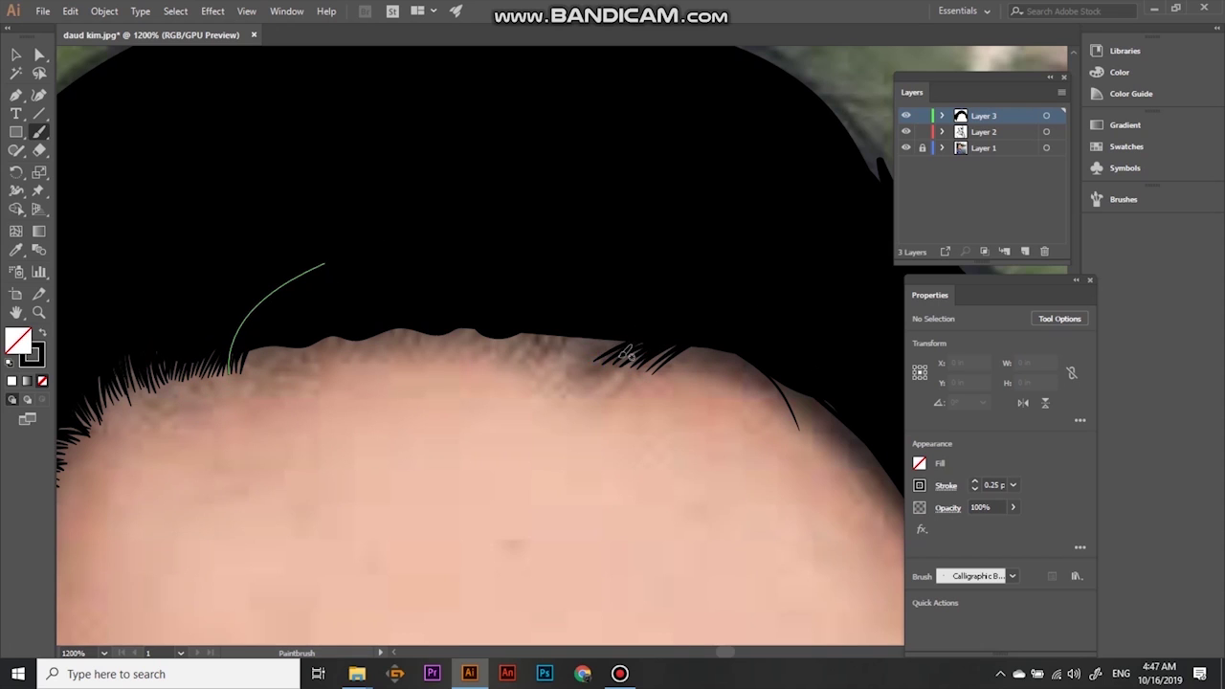
{"action": "left_click_drag", "start_coordinate": [577, 354], "coordinate": [530, 356]}
{"action": "mouse_move", "coordinate": [590, 326]}
{"action": "left_mouse_down"}
{"action": "mouse_move", "coordinate": [473, 356]}
{"action": "mouse_move", "coordinate": [456, 330]}
{"action": "left_mouse_up"}
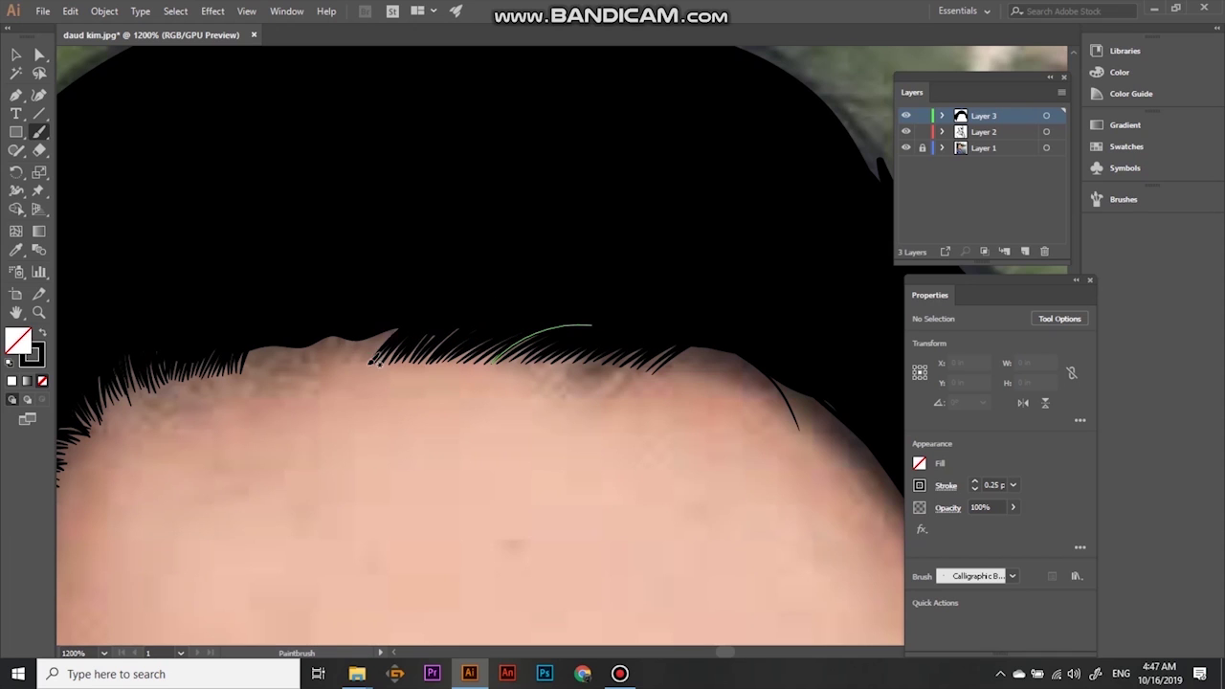
{"action": "left_click_drag", "start_coordinate": [375, 317], "coordinate": [304, 362]}
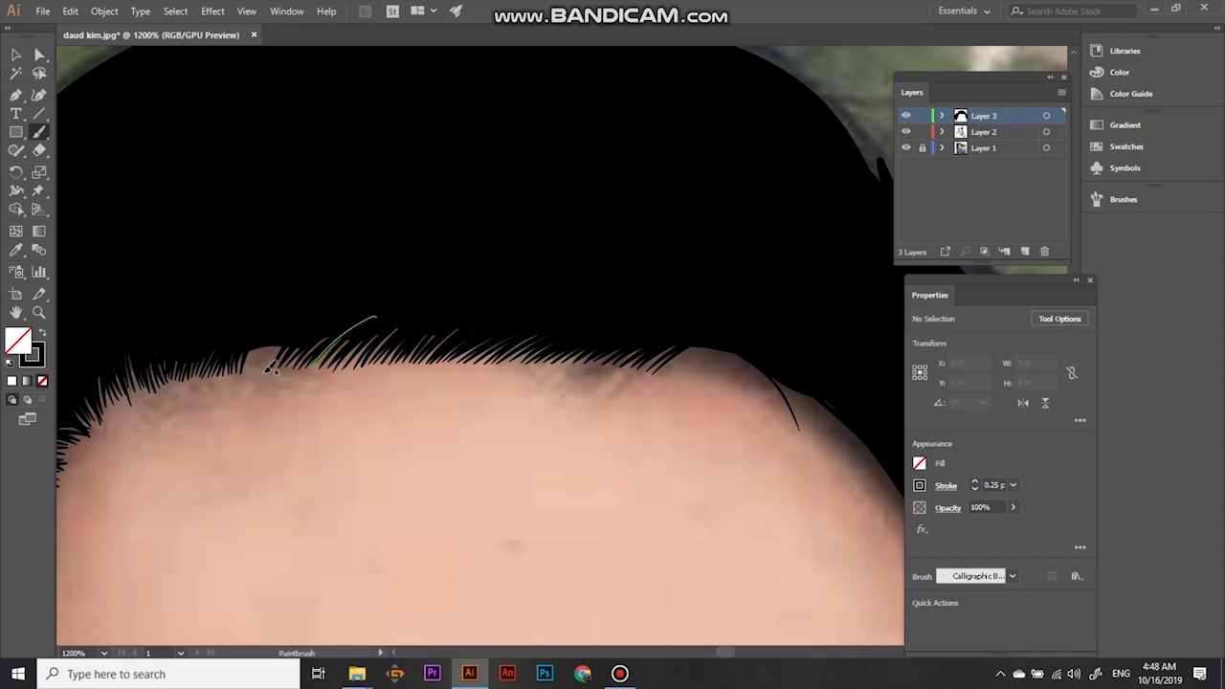
{"action": "scroll", "coordinate": [257, 369], "scroll_direction": "down", "scroll_amount": 3}
{"action": "scroll", "coordinate": [574, 382], "scroll_direction": "up", "scroll_amount": 3}
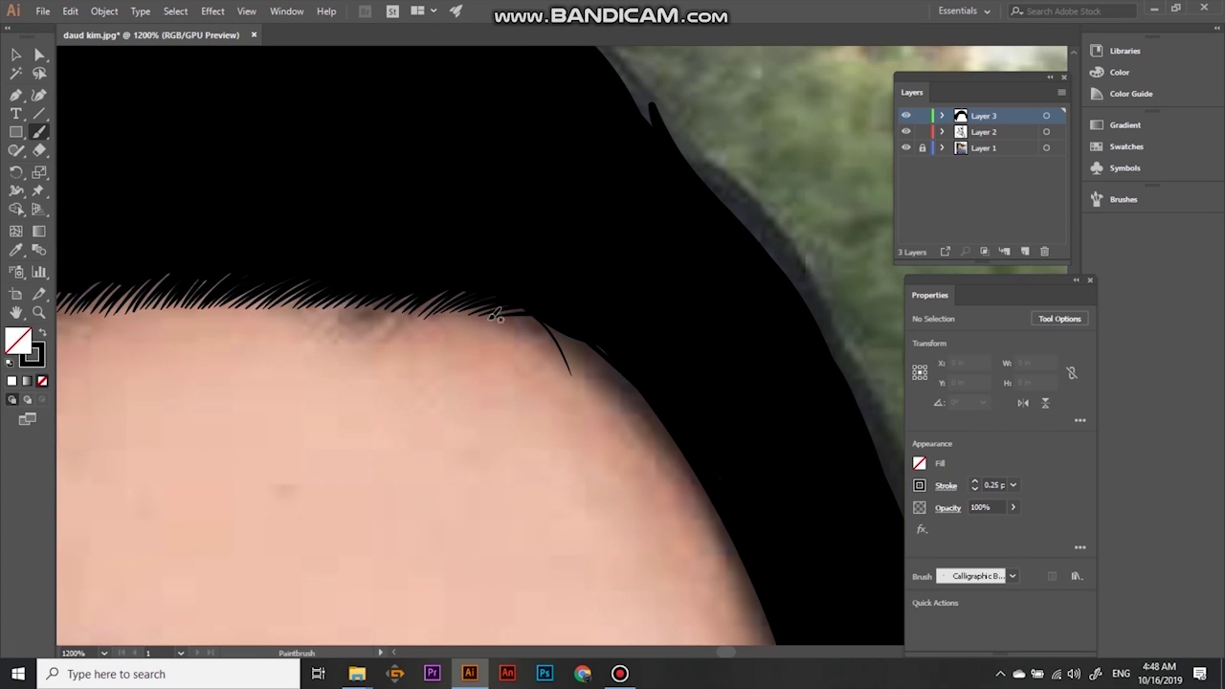
Add hair strands along the temple and up the outer side of the hair
{"action": "left_click_drag", "start_coordinate": [683, 430], "coordinate": [483, 304]}
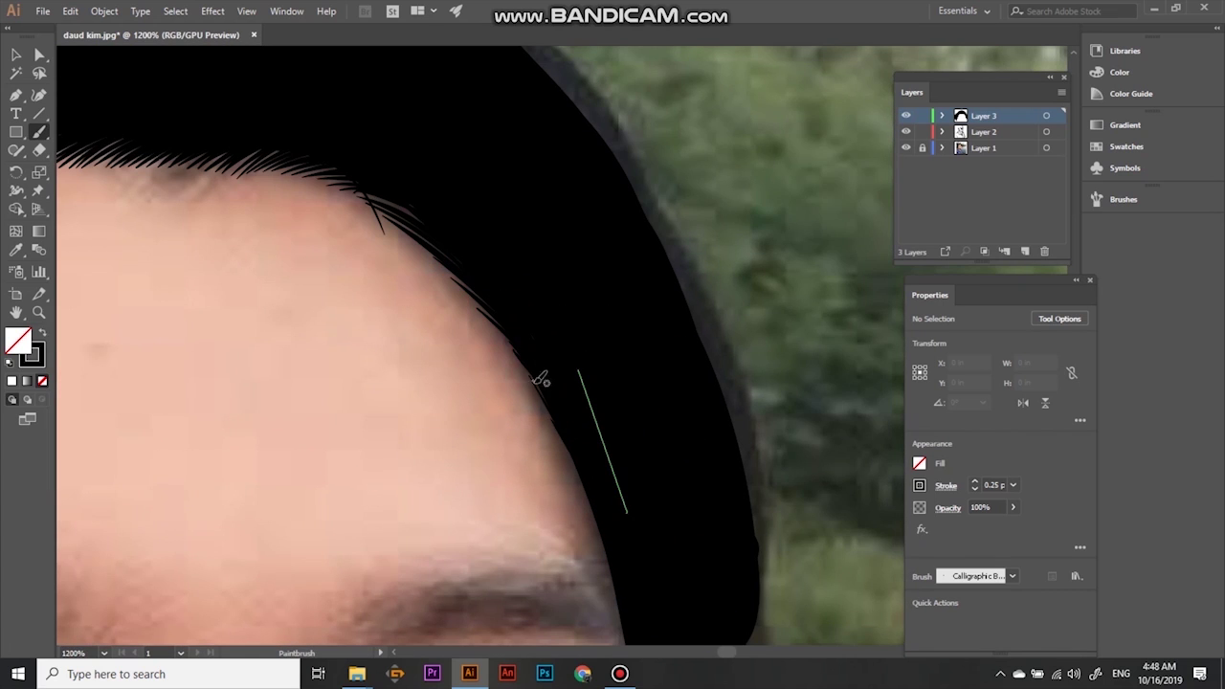
{"action": "scroll", "coordinate": [534, 368], "scroll_direction": "down", "scroll_amount": 3}
{"action": "scroll", "coordinate": [575, 465], "scroll_direction": "down", "scroll_amount": 3}
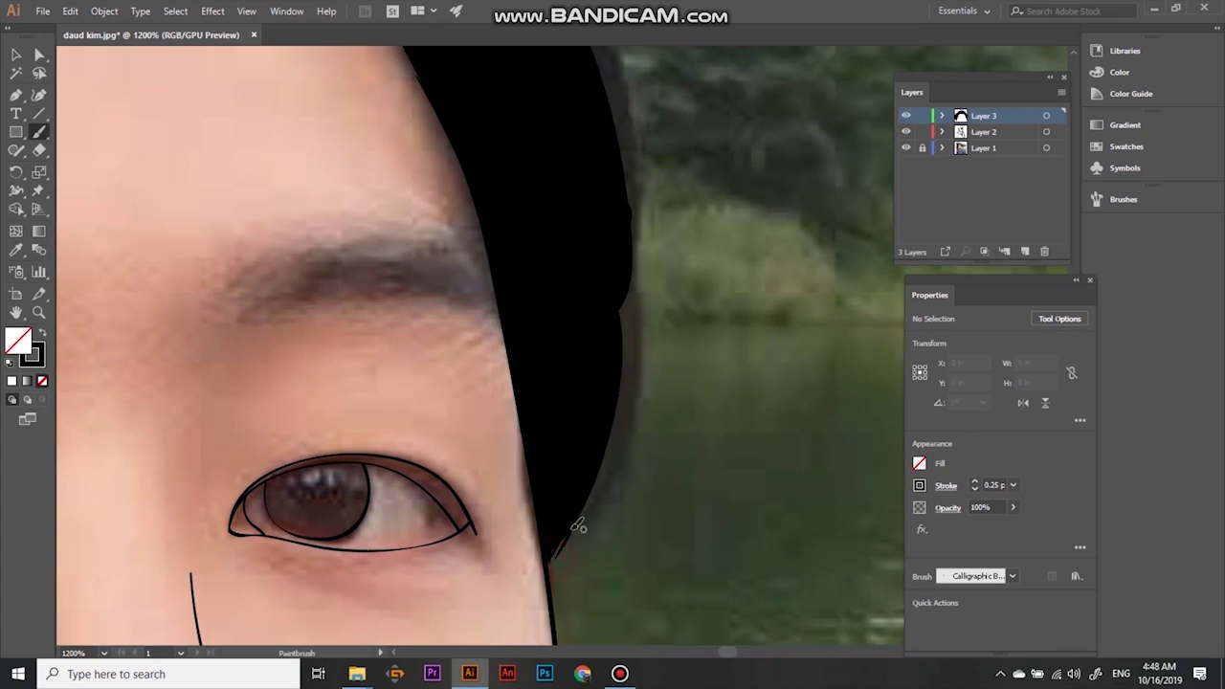
{"action": "mouse_move", "coordinate": [630, 406]}
{"action": "left_mouse_down"}
{"action": "mouse_move", "coordinate": [629, 424]}
{"action": "mouse_move", "coordinate": [627, 190]}
{"action": "mouse_move", "coordinate": [618, 355]}
{"action": "mouse_move", "coordinate": [564, 325]}
{"action": "left_mouse_up"}
{"action": "mouse_move", "coordinate": [205, 468]}
{"action": "left_mouse_down"}
{"action": "mouse_move", "coordinate": [274, 511]}
{"action": "mouse_move", "coordinate": [354, 477]}
{"action": "left_mouse_up"}
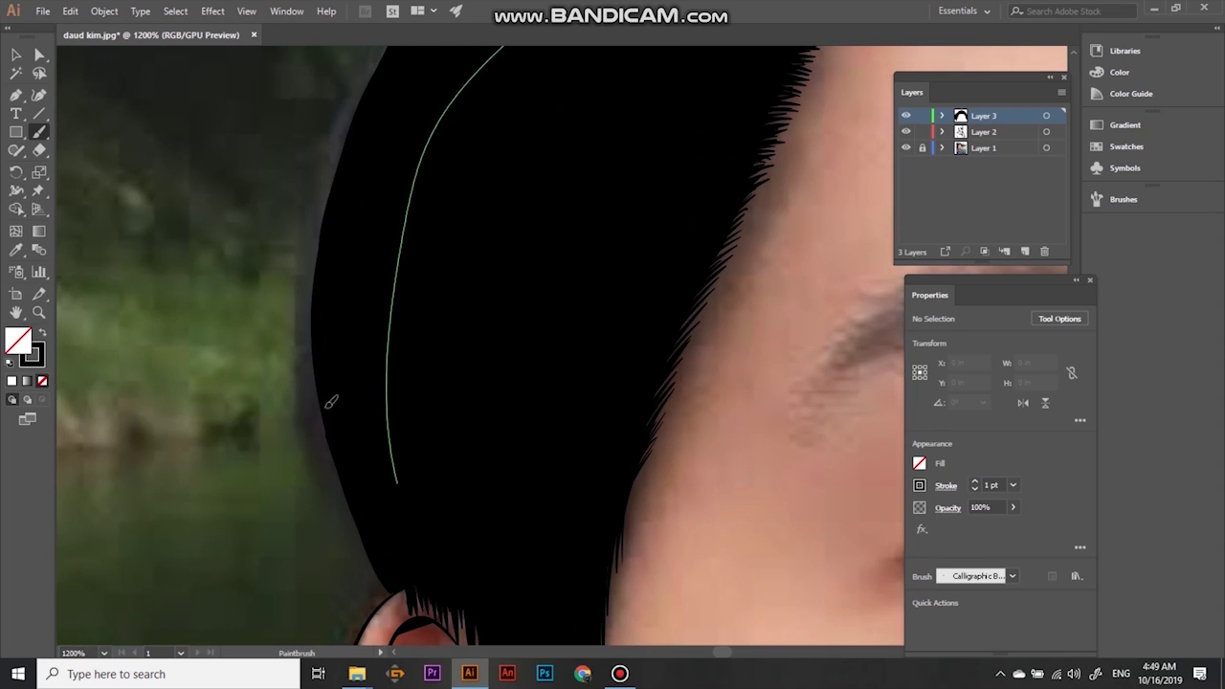
{"action": "mouse_move", "coordinate": [353, 504]}
{"action": "left_mouse_down"}
{"action": "mouse_move", "coordinate": [374, 224]}
{"action": "mouse_move", "coordinate": [292, 382]}
{"action": "left_mouse_up"}
{"action": "scroll", "coordinate": [374, 224], "scroll_direction": "up", "scroll_amount": 3}
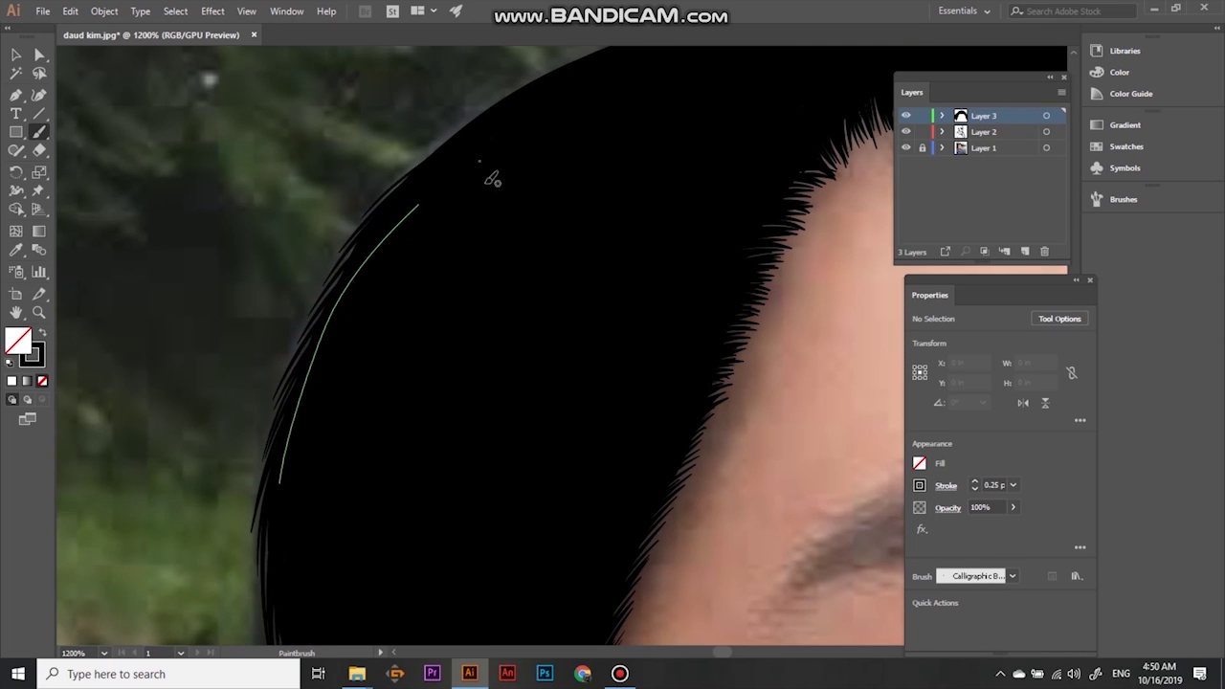
{"action": "scroll", "coordinate": [296, 316], "scroll_direction": "up", "scroll_amount": 3}
Draw strands along the outer edge and across the top of the hair
{"action": "mouse_move", "coordinate": [296, 317]}
{"action": "left_mouse_down"}
{"action": "mouse_move", "coordinate": [464, 242]}
{"action": "mouse_move", "coordinate": [446, 205]}
{"action": "left_mouse_up"}
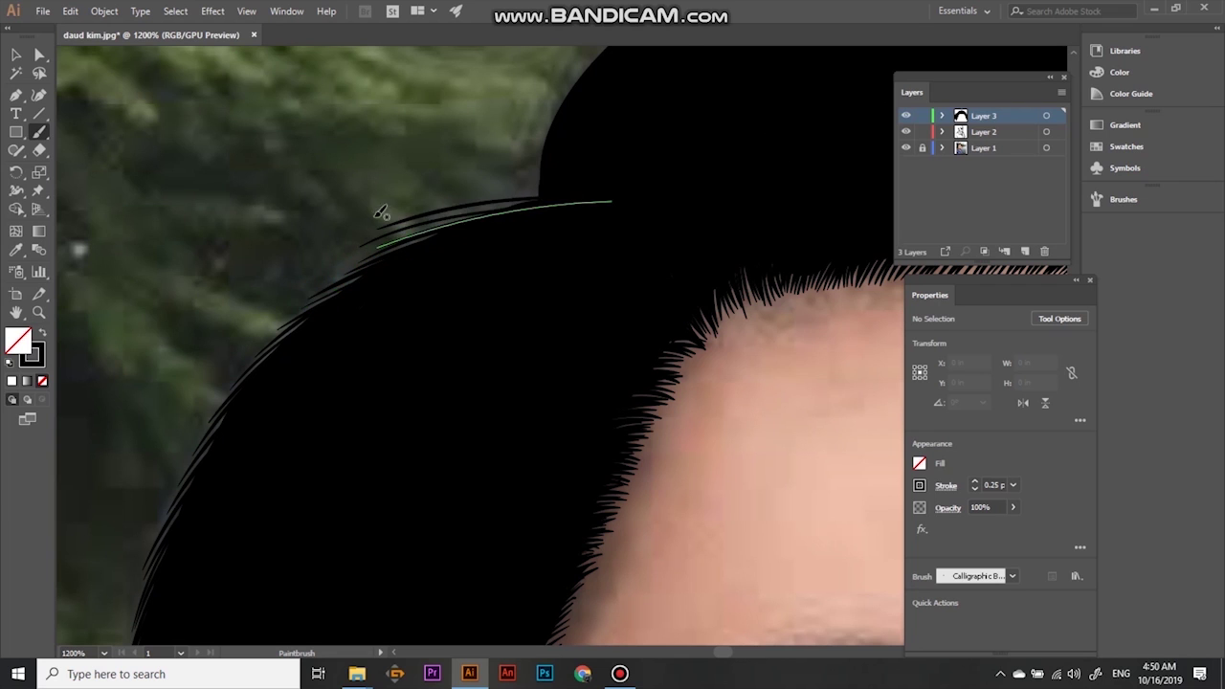
{"action": "scroll", "coordinate": [383, 210], "scroll_direction": "up", "scroll_amount": 3}
{"action": "left_click_drag", "start_coordinate": [479, 148], "coordinate": [402, 438]}
{"action": "scroll", "coordinate": [637, 144], "scroll_direction": "up", "scroll_amount": 5}
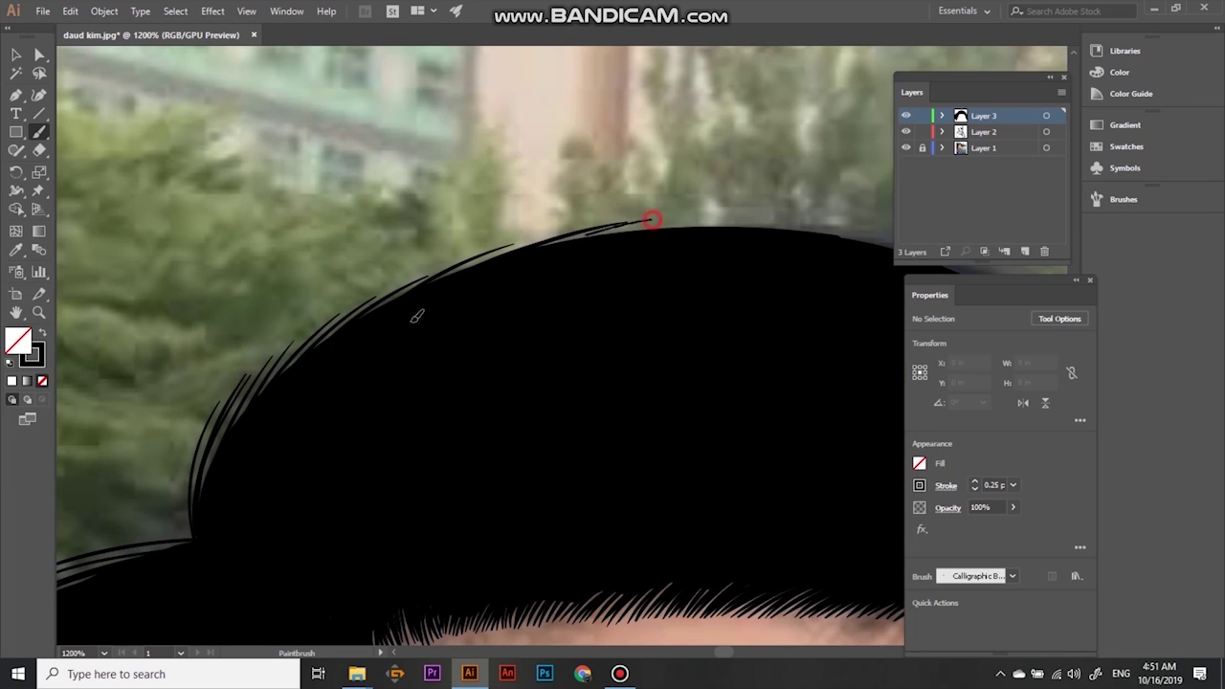
{"action": "scroll", "coordinate": [715, 219], "scroll_direction": "right", "scroll_amount": 3}
{"action": "scroll", "coordinate": [768, 297], "scroll_direction": "down", "scroll_amount": 3}
{"action": "scroll", "coordinate": [767, 297], "scroll_direction": "right", "scroll_amount": 5}
Fringe the opposite outer and side hair edges with fine strands
{"action": "left_click_drag", "start_coordinate": [500, 204], "coordinate": [618, 322]}
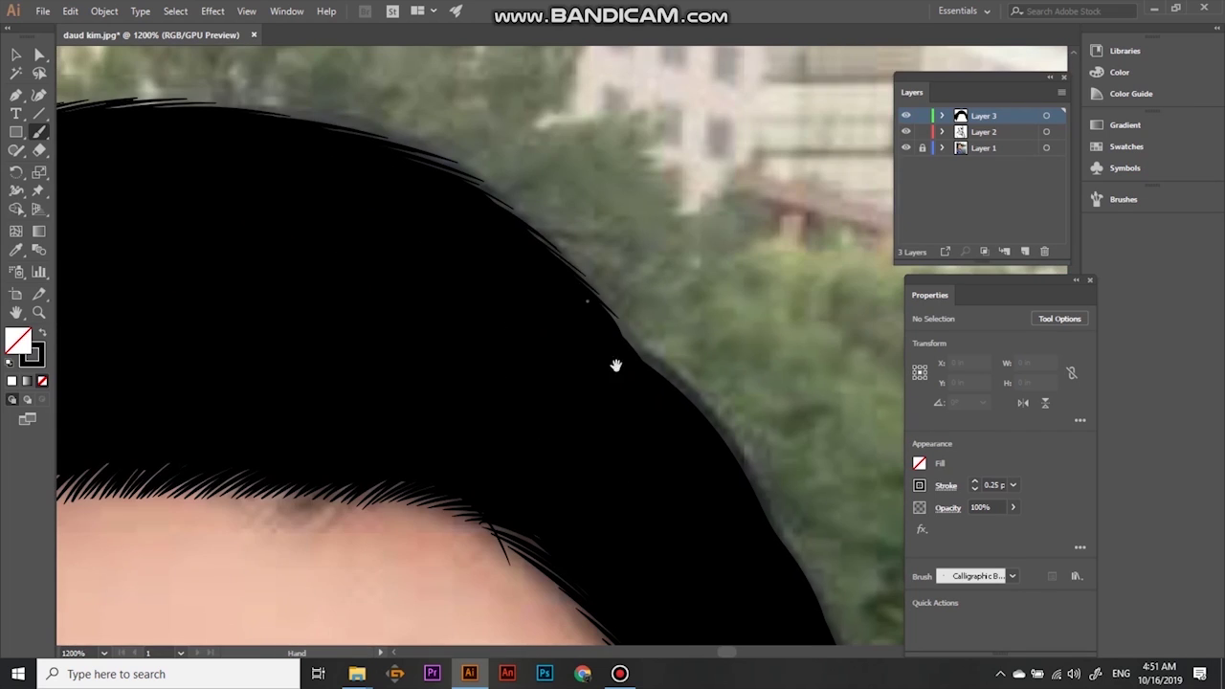
{"action": "scroll", "coordinate": [619, 364], "scroll_direction": "right", "scroll_amount": 2}
{"action": "scroll", "coordinate": [608, 390], "scroll_direction": "down", "scroll_amount": 3}
{"action": "left_click_drag", "start_coordinate": [546, 342], "coordinate": [588, 520]}
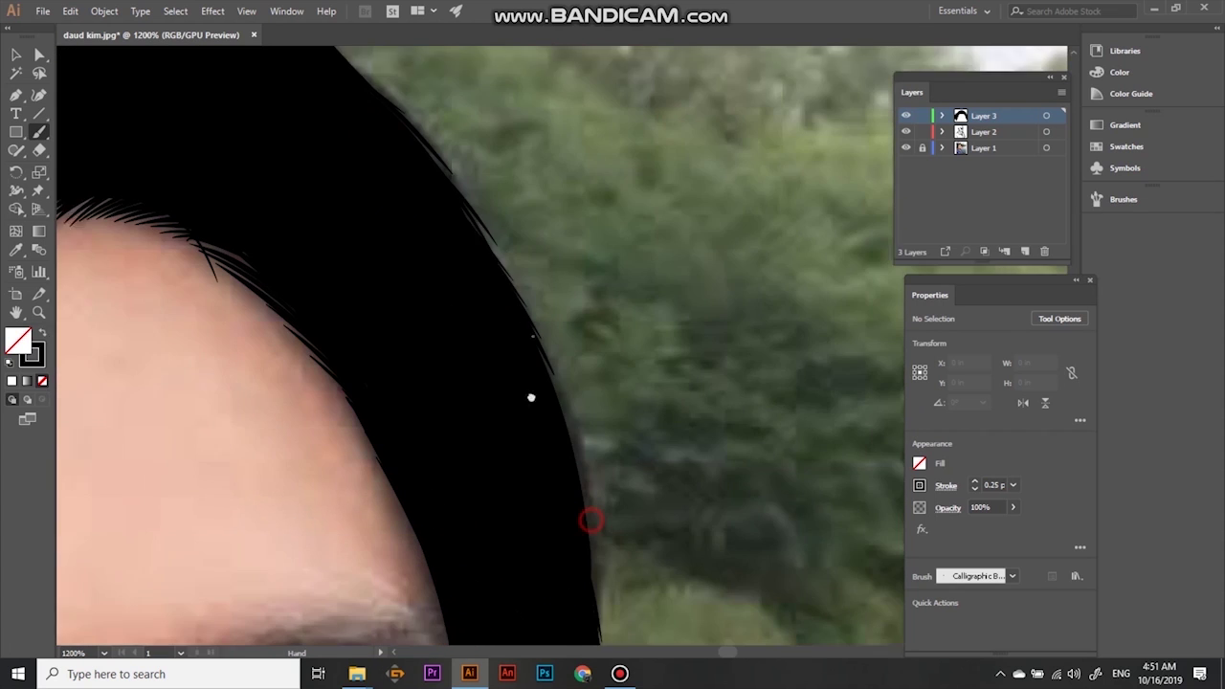
{"action": "scroll", "coordinate": [588, 520], "scroll_direction": "down", "scroll_amount": 3}
{"action": "scroll", "coordinate": [554, 402], "scroll_direction": "down", "scroll_amount": 3}
Add a strand near the temple, then paint fine black strokes forming the eyebrow
{"action": "left_click_drag", "start_coordinate": [554, 435], "coordinate": [528, 320]}
{"action": "scroll", "coordinate": [544, 375], "scroll_direction": "left", "scroll_amount": 3}
{"action": "scroll", "coordinate": [545, 374], "scroll_direction": "down", "scroll_amount": 2}
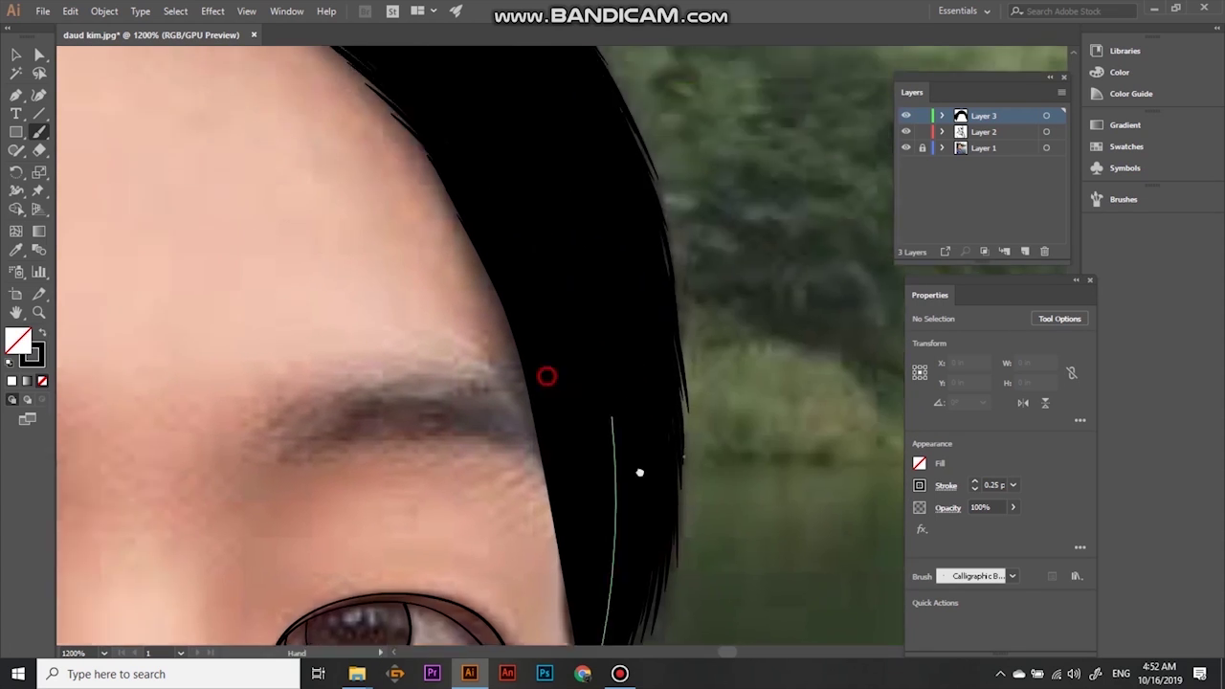
{"action": "scroll", "coordinate": [501, 163], "scroll_direction": "up", "scroll_amount": 3}
{"action": "scroll", "coordinate": [501, 163], "scroll_direction": "left", "scroll_amount": 5}
{"action": "scroll", "coordinate": [407, 269], "scroll_direction": "down", "scroll_amount": 3}
{"action": "scroll", "coordinate": [402, 319], "scroll_direction": "right", "scroll_amount": 3}
{"action": "left_click_drag", "start_coordinate": [380, 348], "coordinate": [400, 273]}
{"action": "mouse_move", "coordinate": [388, 347]}
{"action": "left_mouse_down"}
{"action": "mouse_move", "coordinate": [431, 285]}
{"action": "mouse_move", "coordinate": [516, 289]}
{"action": "left_mouse_up"}
Build up the eyebrow's lower-right strokes and thicken its tail in black
{"action": "left_click_drag", "start_coordinate": [432, 347], "coordinate": [532, 306]}
{"action": "mouse_move", "coordinate": [452, 343]}
{"action": "left_mouse_down"}
{"action": "mouse_move", "coordinate": [534, 310]}
{"action": "mouse_move", "coordinate": [617, 327]}
{"action": "left_mouse_up"}
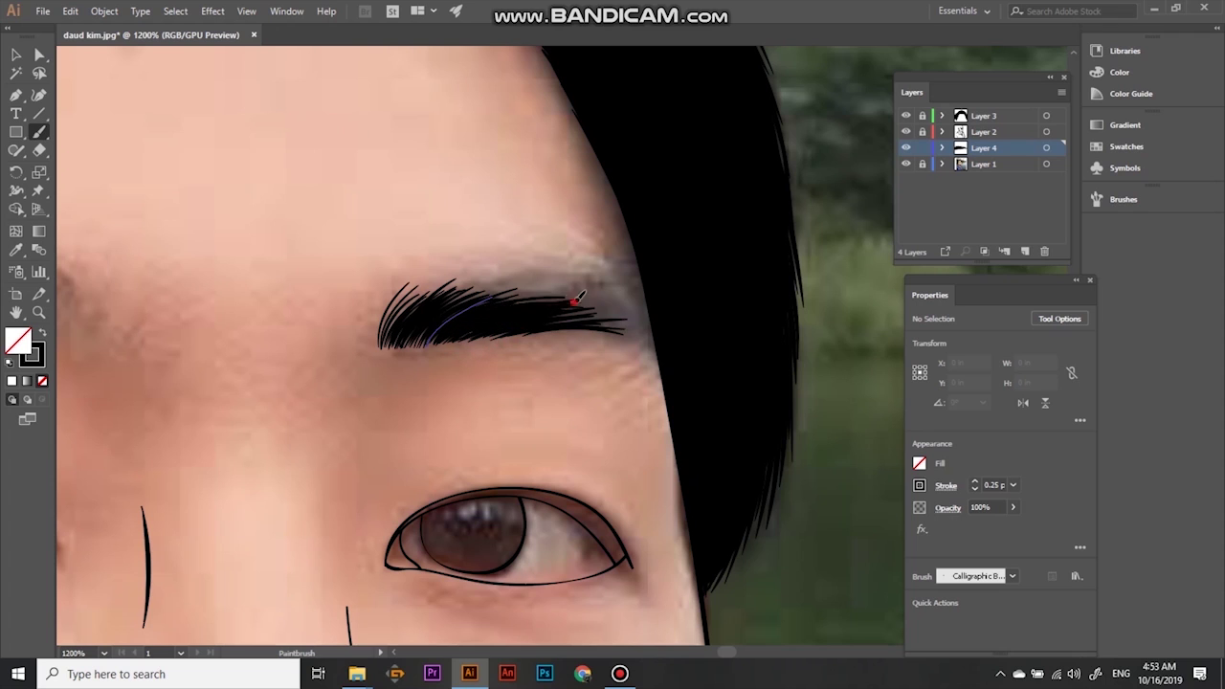
{"action": "left_click_drag", "start_coordinate": [501, 285], "coordinate": [565, 283]}
{"action": "mouse_move", "coordinate": [392, 333]}
{"action": "left_mouse_down"}
{"action": "mouse_move", "coordinate": [477, 323]}
{"action": "mouse_move", "coordinate": [592, 279]}
{"action": "left_mouse_up"}
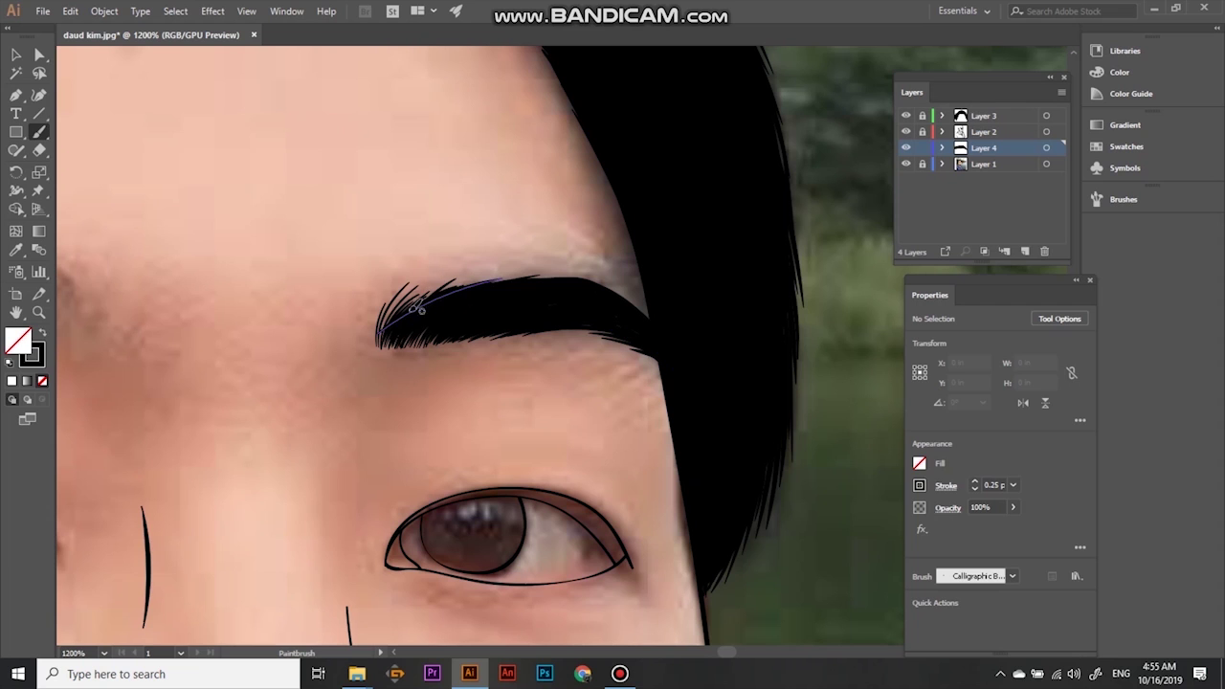
{"action": "left_click_drag", "start_coordinate": [449, 292], "coordinate": [410, 323]}
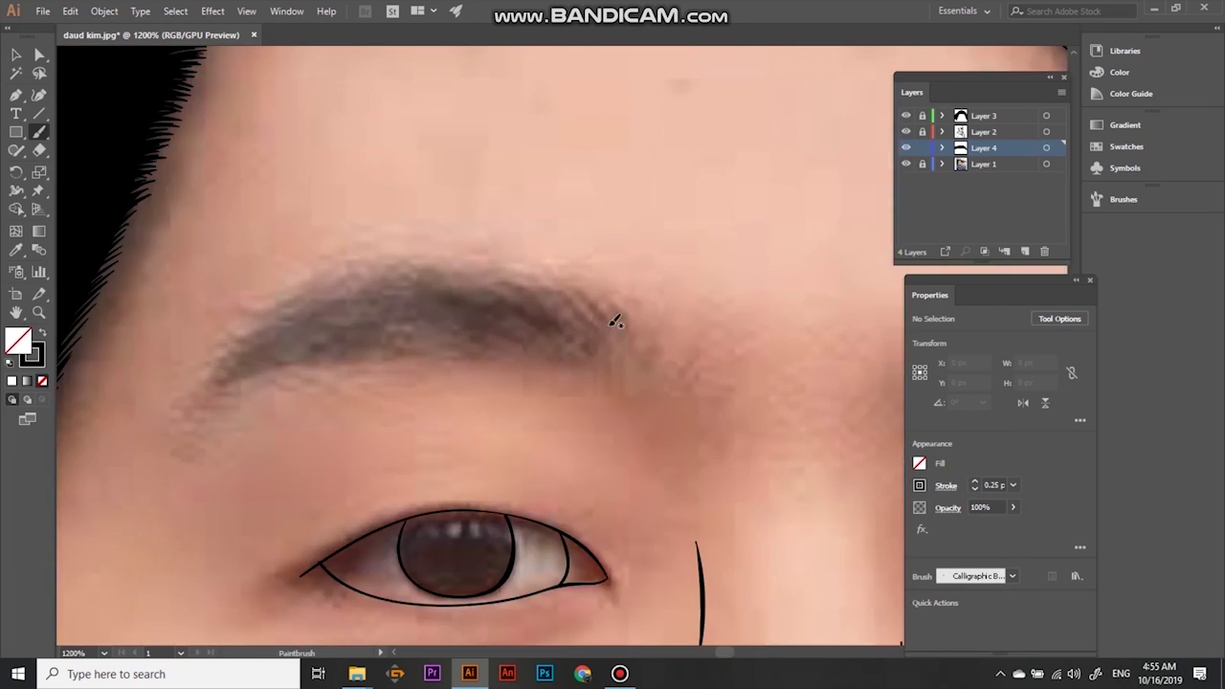
{"action": "left_click_drag", "start_coordinate": [598, 299], "coordinate": [617, 352]}
{"action": "left_click_drag", "start_coordinate": [531, 292], "coordinate": [618, 356]}
{"action": "left_click_drag", "start_coordinate": [475, 282], "coordinate": [617, 356]}
Extend the eyebrow into a full arch and fill its body solid black
{"action": "left_click_drag", "start_coordinate": [395, 303], "coordinate": [613, 354]}
{"action": "left_click_drag", "start_coordinate": [326, 278], "coordinate": [620, 352]}
{"action": "left_click_drag", "start_coordinate": [207, 387], "coordinate": [344, 275]}
{"action": "mouse_move", "coordinate": [305, 352]}
{"action": "left_mouse_down"}
{"action": "mouse_move", "coordinate": [226, 382]}
{"action": "mouse_move", "coordinate": [574, 354]}
{"action": "left_mouse_up"}
{"action": "left_click_drag", "start_coordinate": [397, 307], "coordinate": [618, 352]}
{"action": "mouse_move", "coordinate": [411, 287]}
{"action": "left_mouse_down"}
{"action": "mouse_move", "coordinate": [586, 328]}
{"action": "mouse_move", "coordinate": [587, 308]}
{"action": "left_mouse_up"}
{"action": "left_click_drag", "start_coordinate": [289, 304], "coordinate": [594, 319]}
{"action": "left_click_drag", "start_coordinate": [277, 345], "coordinate": [520, 342]}
{"action": "mouse_move", "coordinate": [309, 323]}
{"action": "left_mouse_down"}
{"action": "mouse_move", "coordinate": [229, 369]}
{"action": "mouse_move", "coordinate": [247, 350]}
{"action": "left_mouse_up"}
Smooth the eyebrow's lower edge and reshape its tapered upper-left tip
{"action": "left_click_drag", "start_coordinate": [539, 352], "coordinate": [265, 369]}
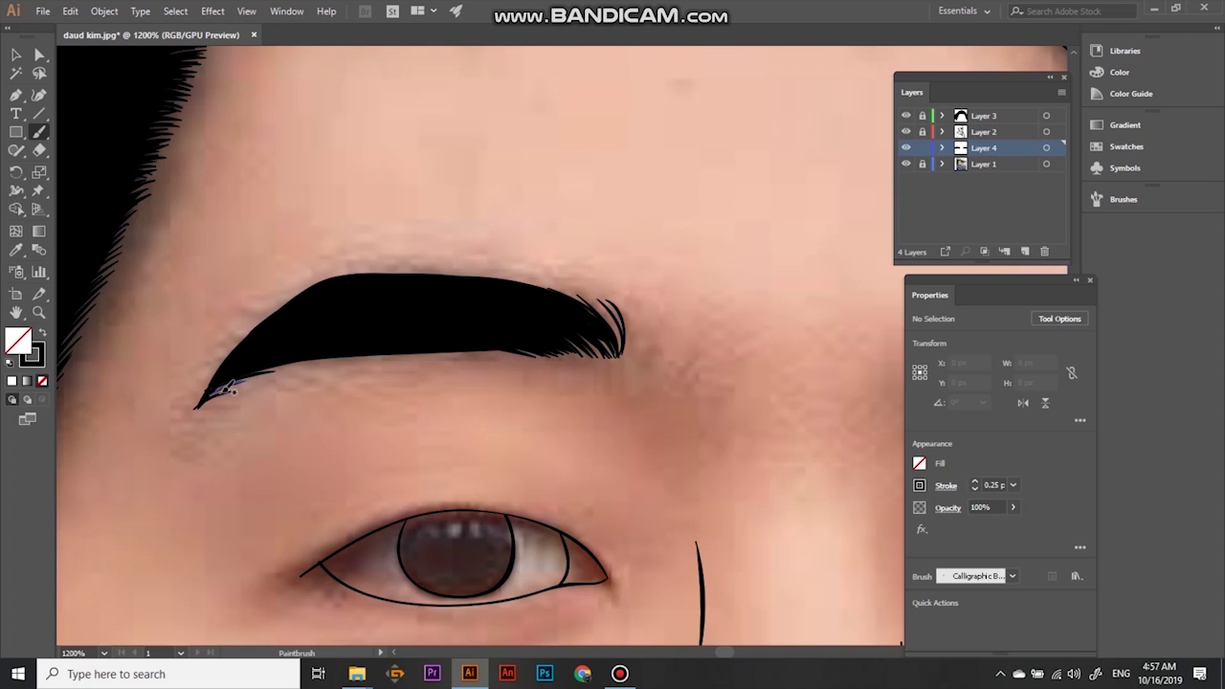
{"action": "left_click_drag", "start_coordinate": [274, 310], "coordinate": [198, 407]}
{"action": "left_click_drag", "start_coordinate": [244, 340], "coordinate": [299, 293]}
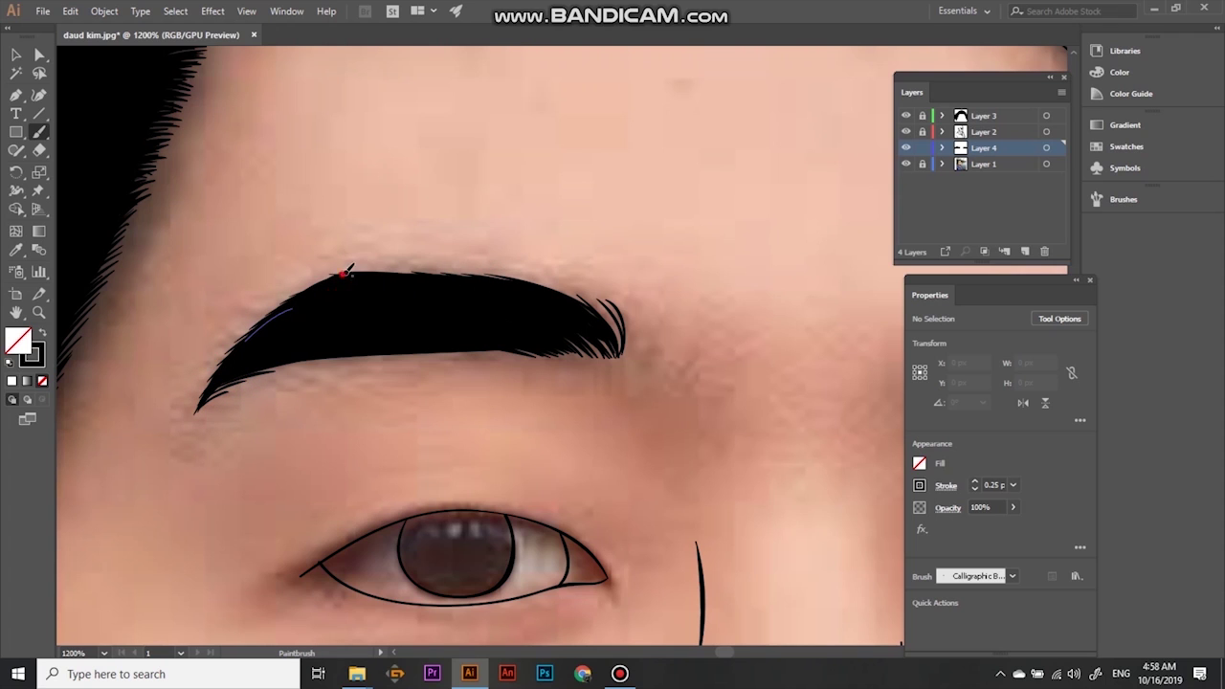
{"action": "left_click_drag", "start_coordinate": [507, 354], "coordinate": [346, 349]}
{"action": "left_click_drag", "start_coordinate": [689, 397], "coordinate": [478, 421]}
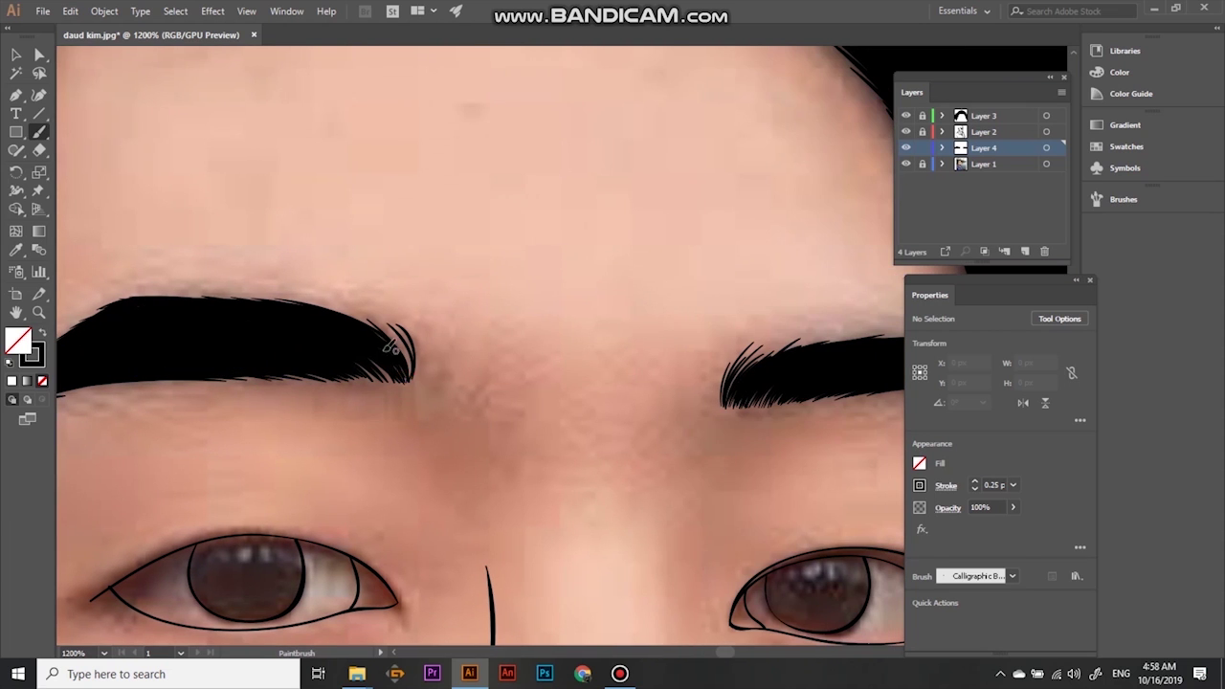
{"action": "left_click_drag", "start_coordinate": [365, 357], "coordinate": [529, 356]}
{"action": "scroll", "coordinate": [527, 294], "scroll_direction": "up", "scroll_amount": 3}
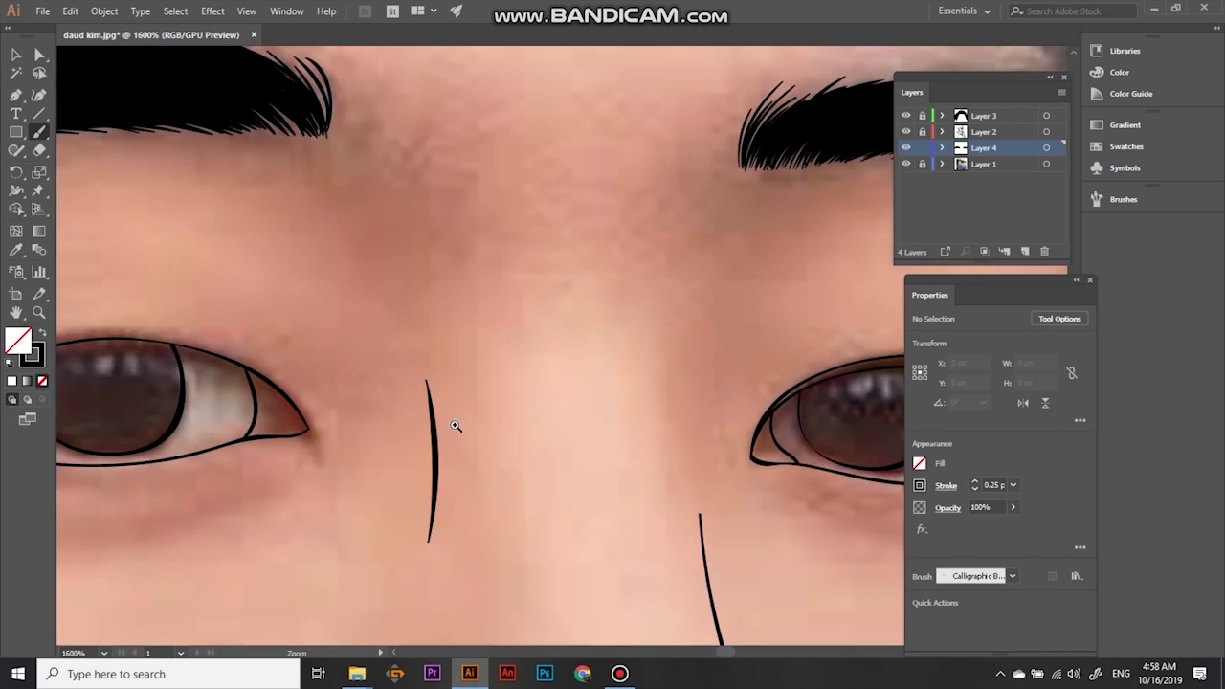
Set the brush colour to dark brown 3d271c and hide the reference photo layer
{"action": "scroll", "coordinate": [465, 424], "scroll_direction": "up", "scroll_amount": 2}
{"action": "double_click", "coordinate": [916, 86]}
{"action": "type", "text": "3d271c"}
{"action": "key", "text": "Return"}
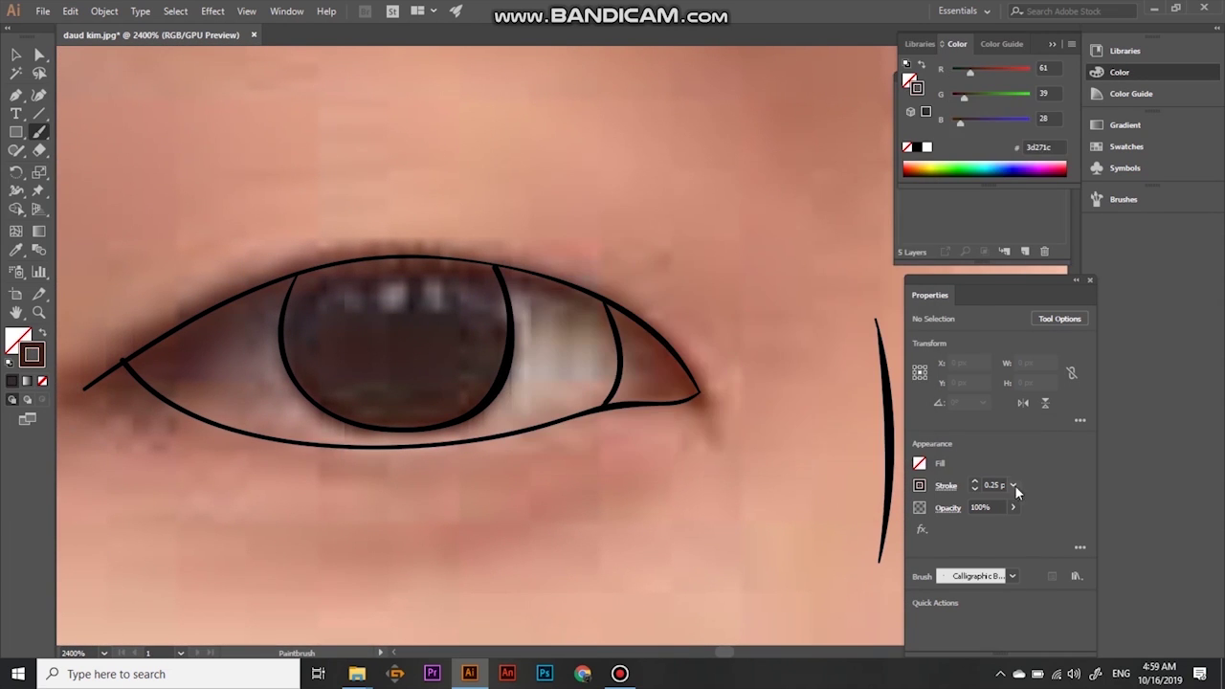
{"action": "left_click", "coordinate": [1115, 72]}
{"action": "left_click", "coordinate": [907, 180]}
Paint the iris solid dark brown out to the eye outline
{"action": "left_click_drag", "start_coordinate": [326, 287], "coordinate": [451, 390]}
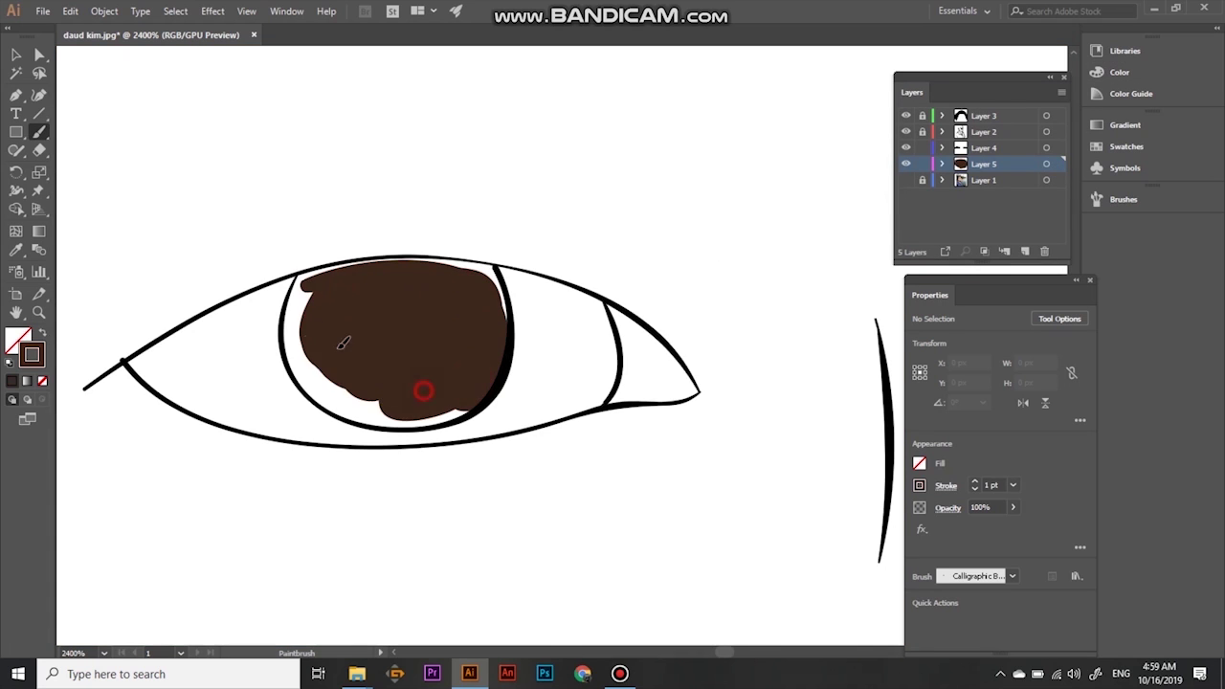
{"action": "left_click_drag", "start_coordinate": [296, 316], "coordinate": [459, 412]}
{"action": "scroll", "coordinate": [397, 428], "scroll_direction": "up", "scroll_amount": 2}
{"action": "scroll", "coordinate": [359, 377], "scroll_direction": "up", "scroll_amount": 1}
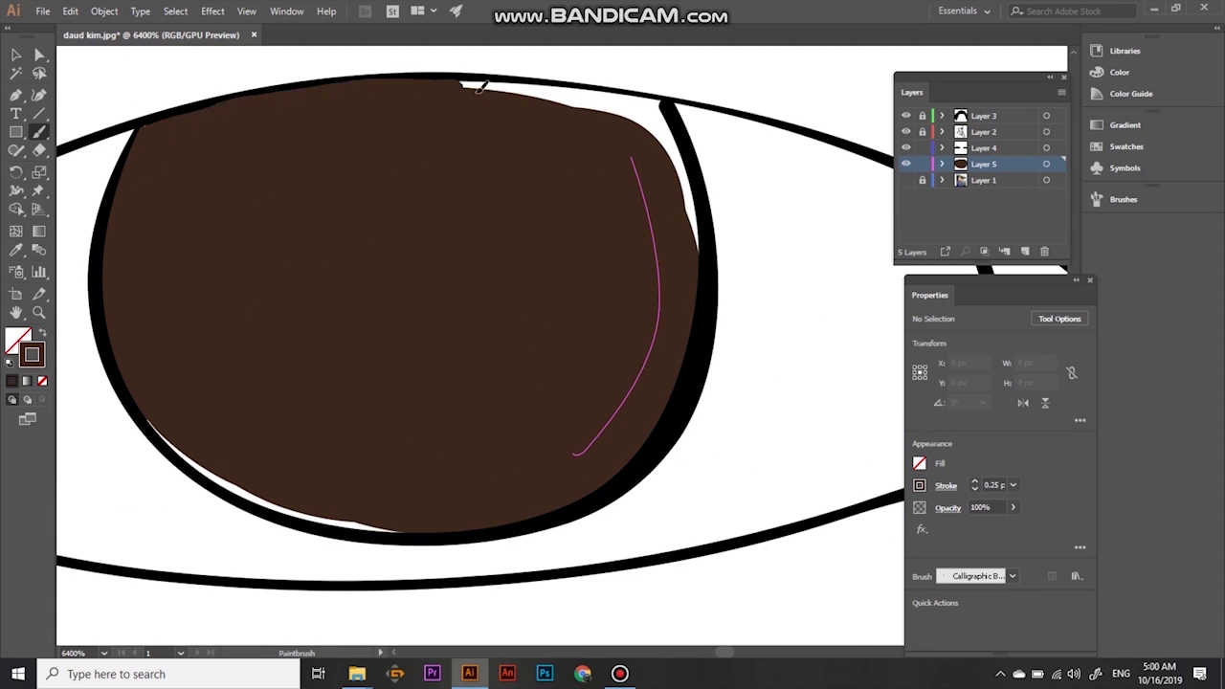
{"action": "left_click_drag", "start_coordinate": [152, 126], "coordinate": [658, 103]}
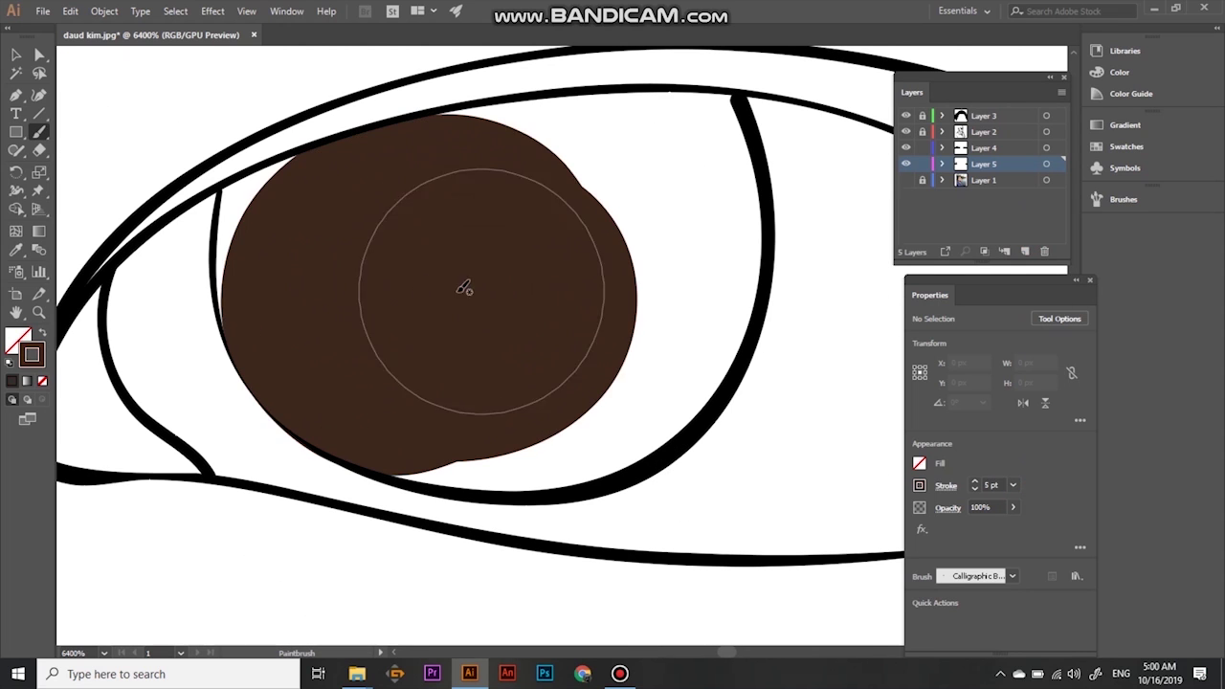
{"action": "left_click_drag", "start_coordinate": [491, 292], "coordinate": [638, 399]}
{"action": "left_click_drag", "start_coordinate": [497, 124], "coordinate": [673, 97]}
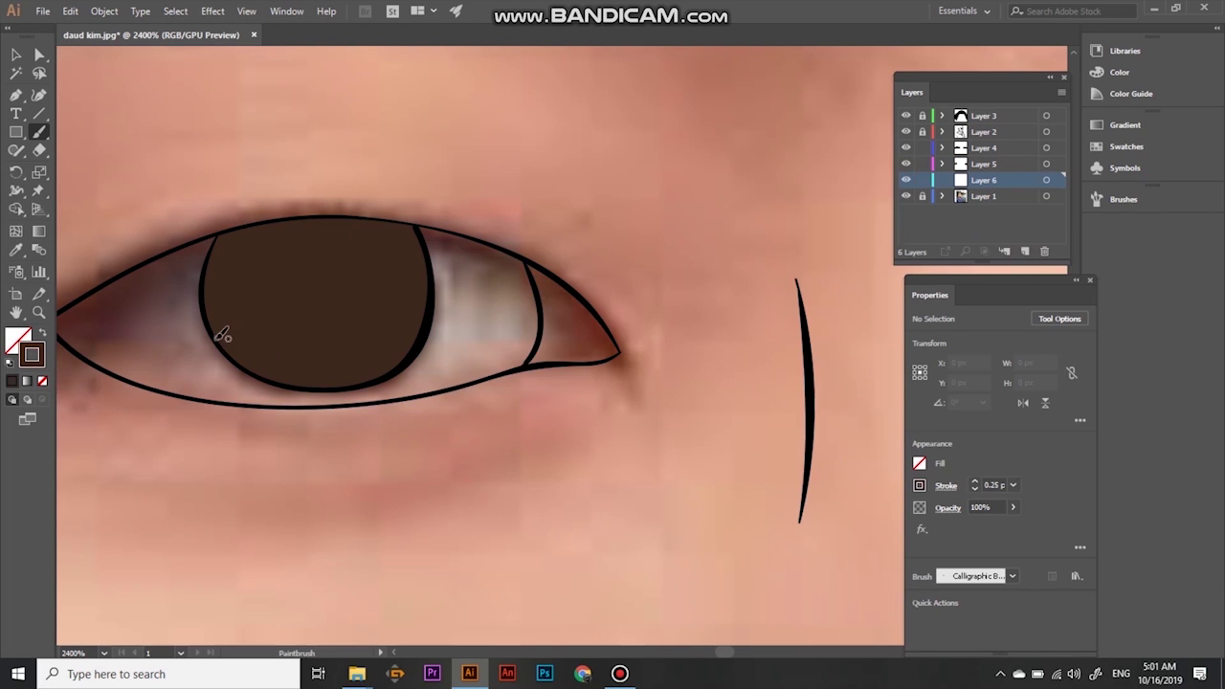
Paint the eye white off-white, extending along the lower eyelid and lid edges
{"action": "left_click_drag", "start_coordinate": [96, 326], "coordinate": [440, 359]}
{"action": "mouse_move", "coordinate": [440, 288]}
{"action": "left_mouse_down"}
{"action": "mouse_move", "coordinate": [76, 330]}
{"action": "mouse_move", "coordinate": [438, 254]}
{"action": "mouse_move", "coordinate": [118, 346]}
{"action": "left_mouse_up"}
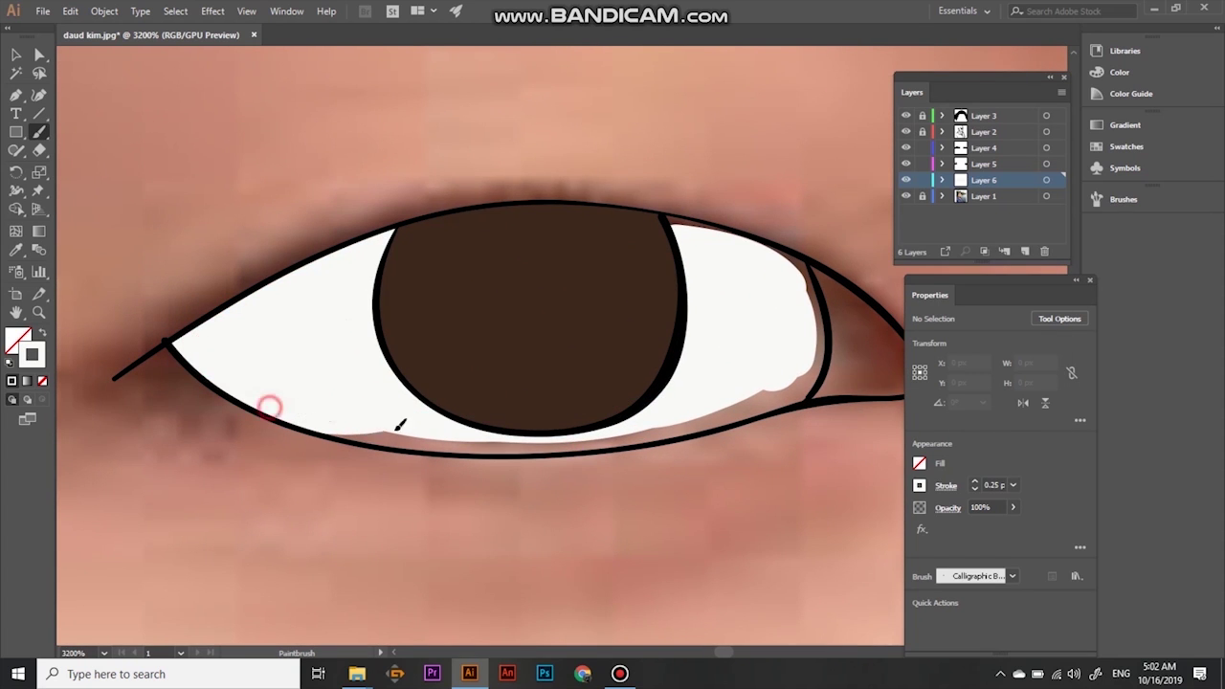
{"action": "left_click_drag", "start_coordinate": [397, 428], "coordinate": [555, 447]}
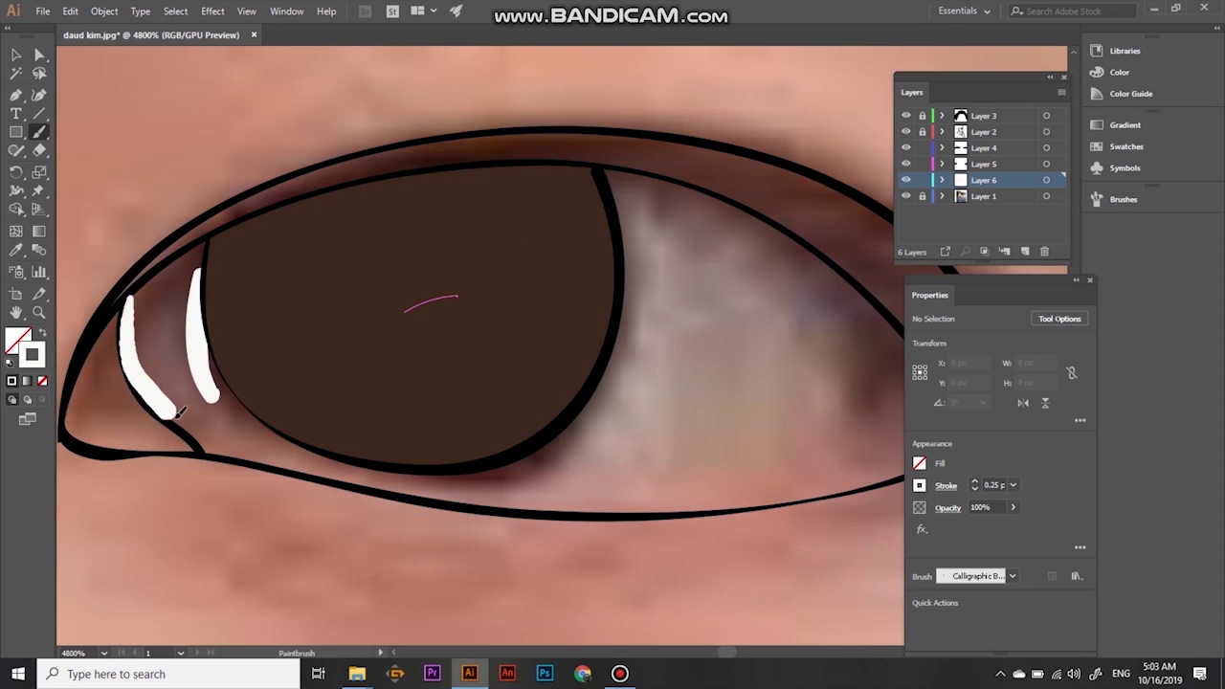
{"action": "left_click_drag", "start_coordinate": [597, 172], "coordinate": [733, 219]}
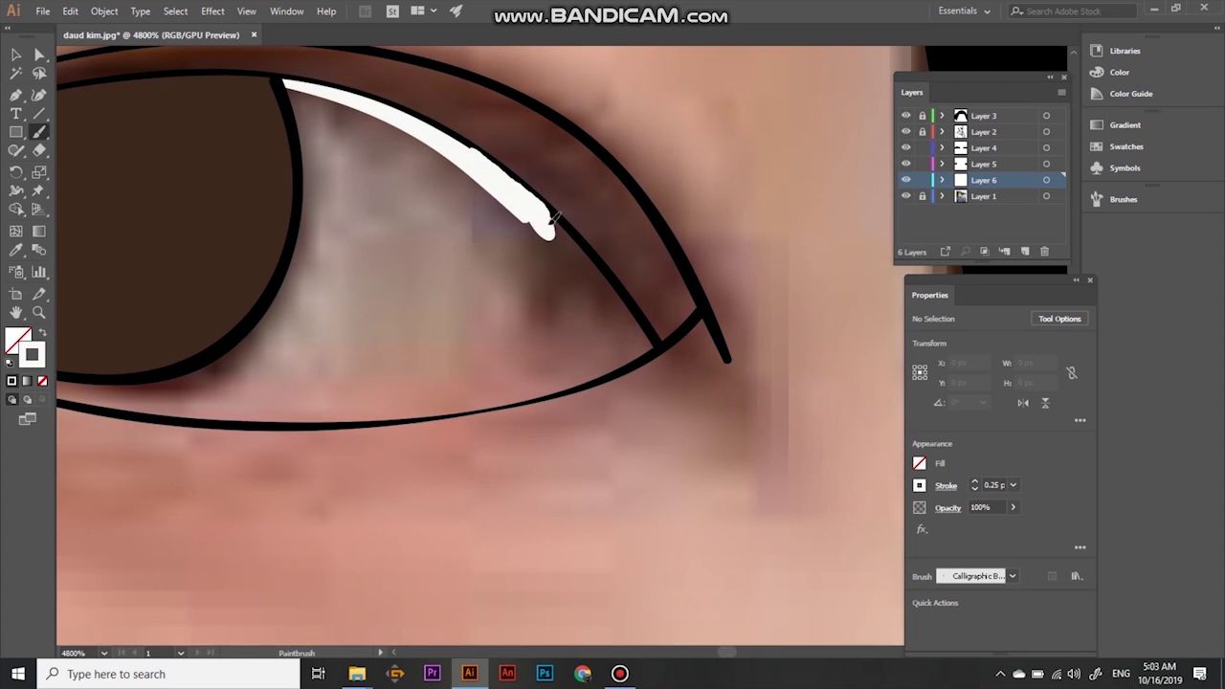
{"action": "left_click_drag", "start_coordinate": [547, 233], "coordinate": [651, 349]}
{"action": "left_click_drag", "start_coordinate": [469, 404], "coordinate": [624, 361]}
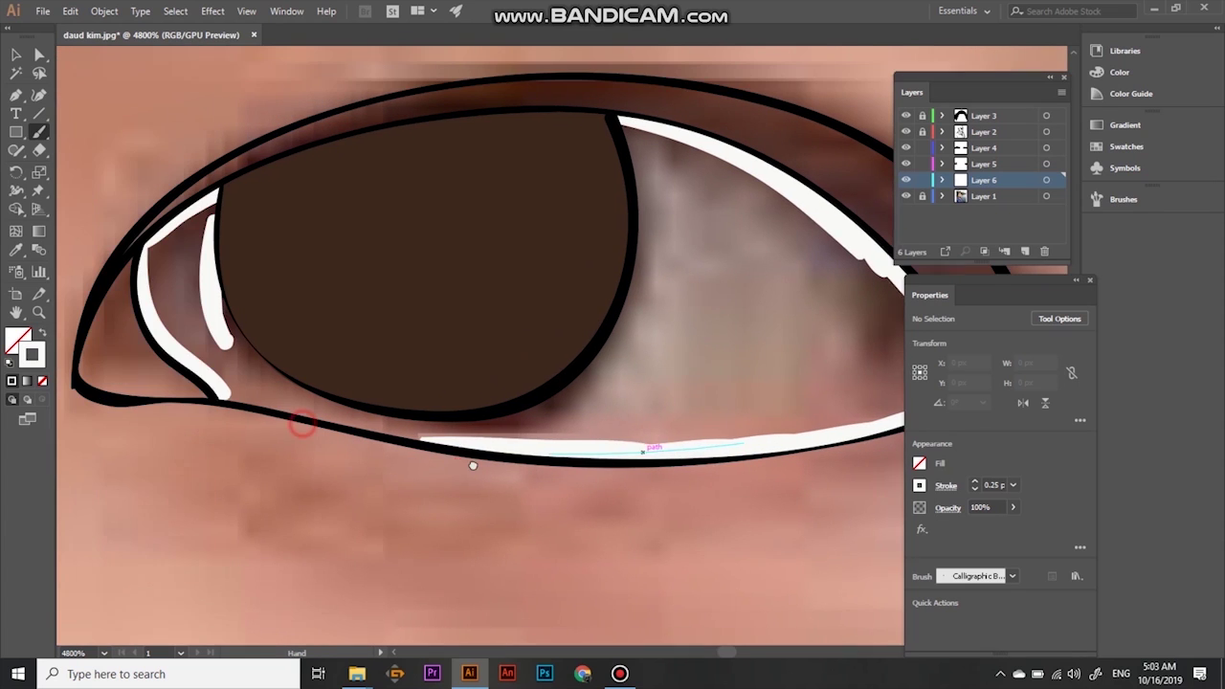
At a 0.75 pt brush weight, fill in the rest of the eye white
{"action": "left_click", "coordinate": [1013, 485]}
{"action": "left_click", "coordinate": [1034, 402]}
{"action": "left_click_drag", "start_coordinate": [192, 278], "coordinate": [728, 316]}
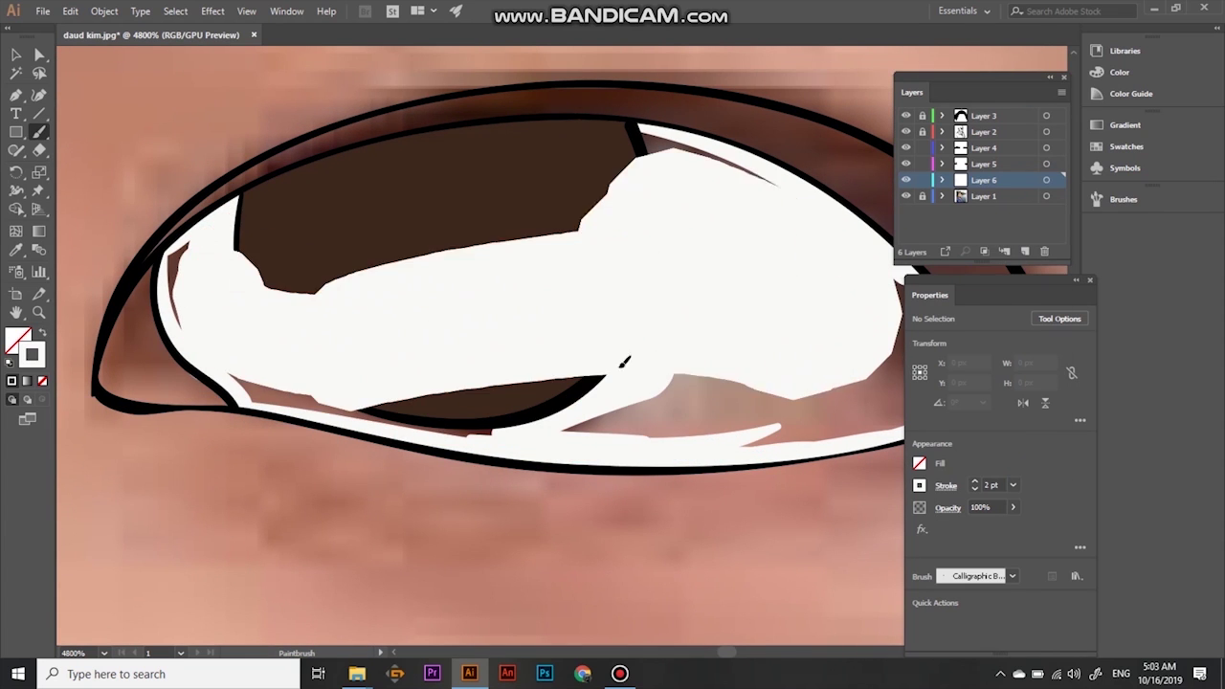
{"action": "left_click_drag", "start_coordinate": [182, 274], "coordinate": [251, 396]}
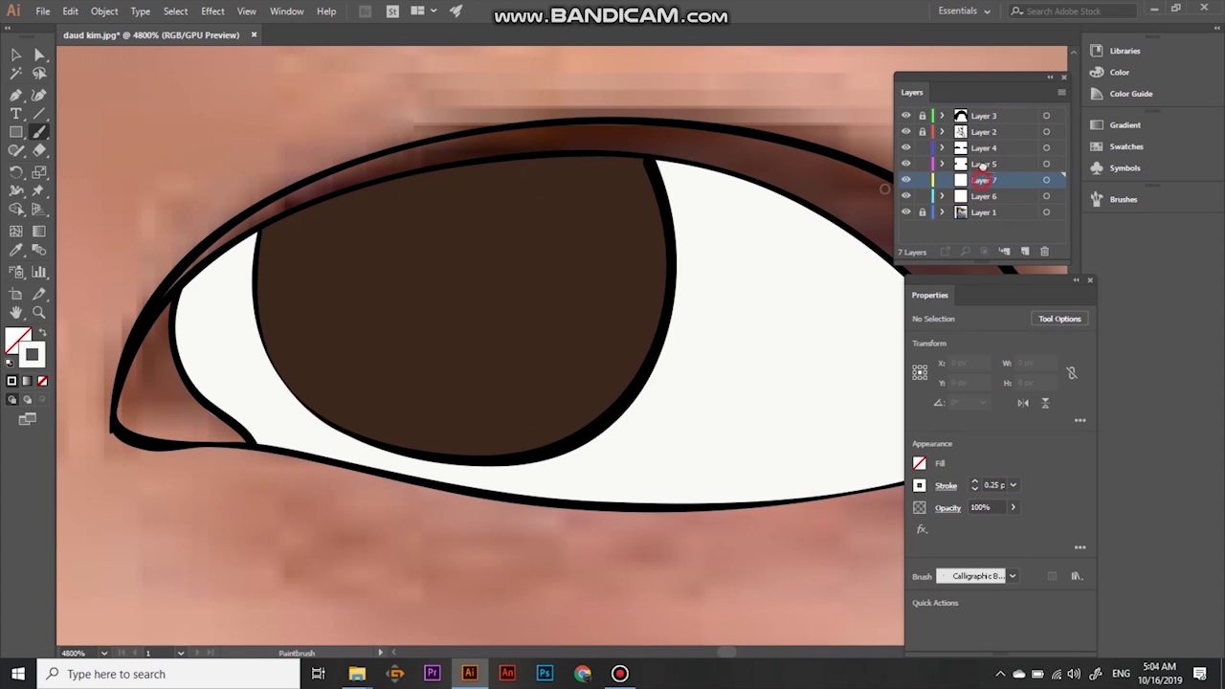
{"action": "left_click_drag", "start_coordinate": [983, 179], "coordinate": [983, 164]}
{"action": "double_click", "coordinate": [31, 355]}
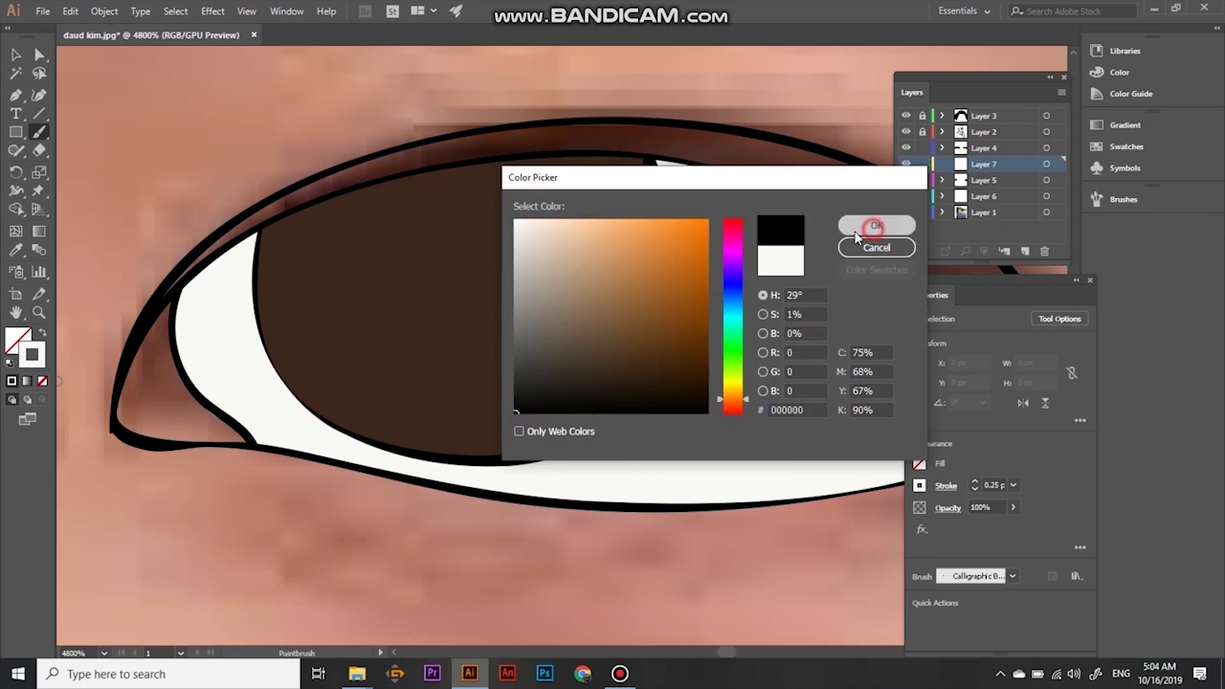
Confirm black as the brush colour and paint a curved black ring inside the iris
{"action": "left_click", "coordinate": [869, 227]}
{"action": "mouse_move", "coordinate": [302, 209]}
{"action": "left_mouse_down"}
{"action": "mouse_move", "coordinate": [579, 285]}
{"action": "mouse_move", "coordinate": [567, 158]}
{"action": "left_mouse_up"}
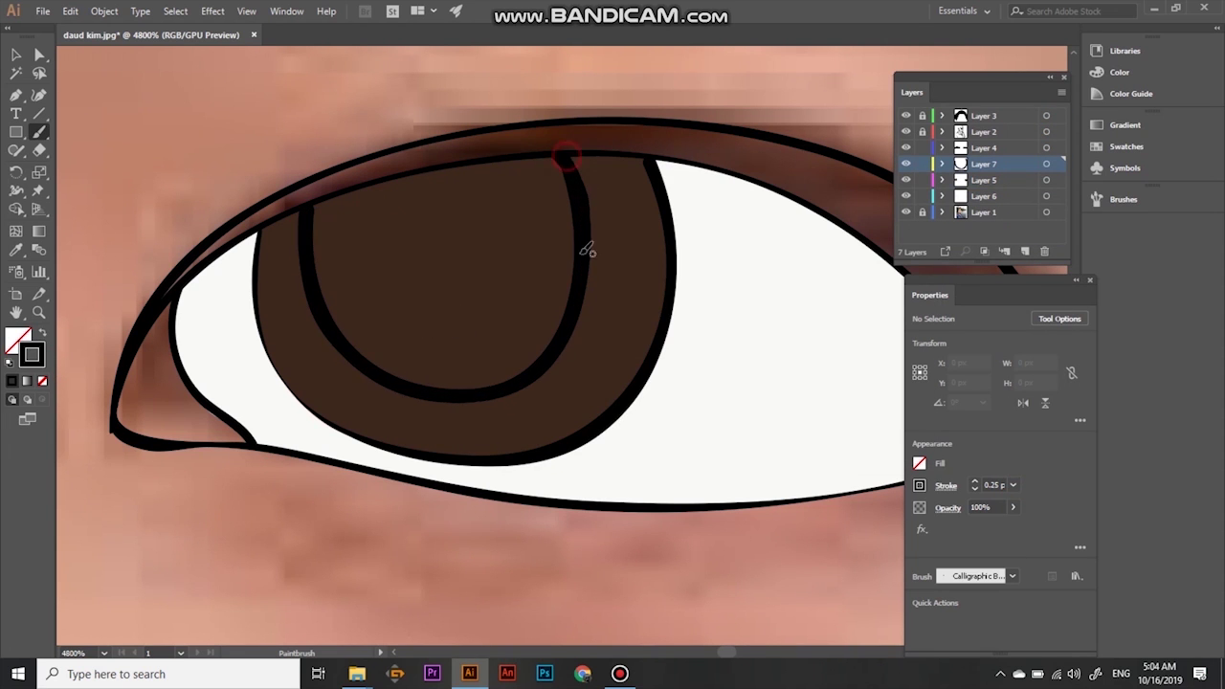
{"action": "key", "text": "ctrl+minus"}
{"action": "key", "text": "ctrl+minus"}
{"action": "key", "text": "ctrl+minus"}
{"action": "scroll", "coordinate": [165, 322], "scroll_direction": "left", "scroll_amount": 3}
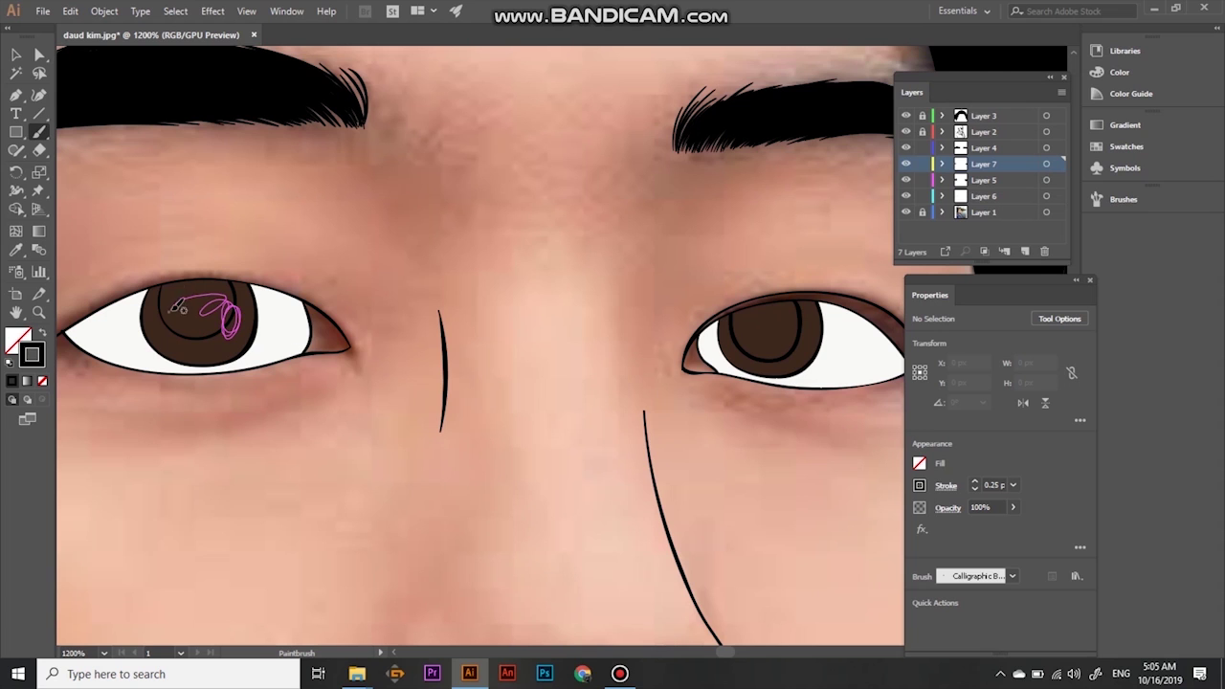
{"action": "scroll", "coordinate": [214, 393], "scroll_direction": "up", "scroll_amount": 3}
{"action": "scroll", "coordinate": [160, 278], "scroll_direction": "left", "scroll_amount": 3}
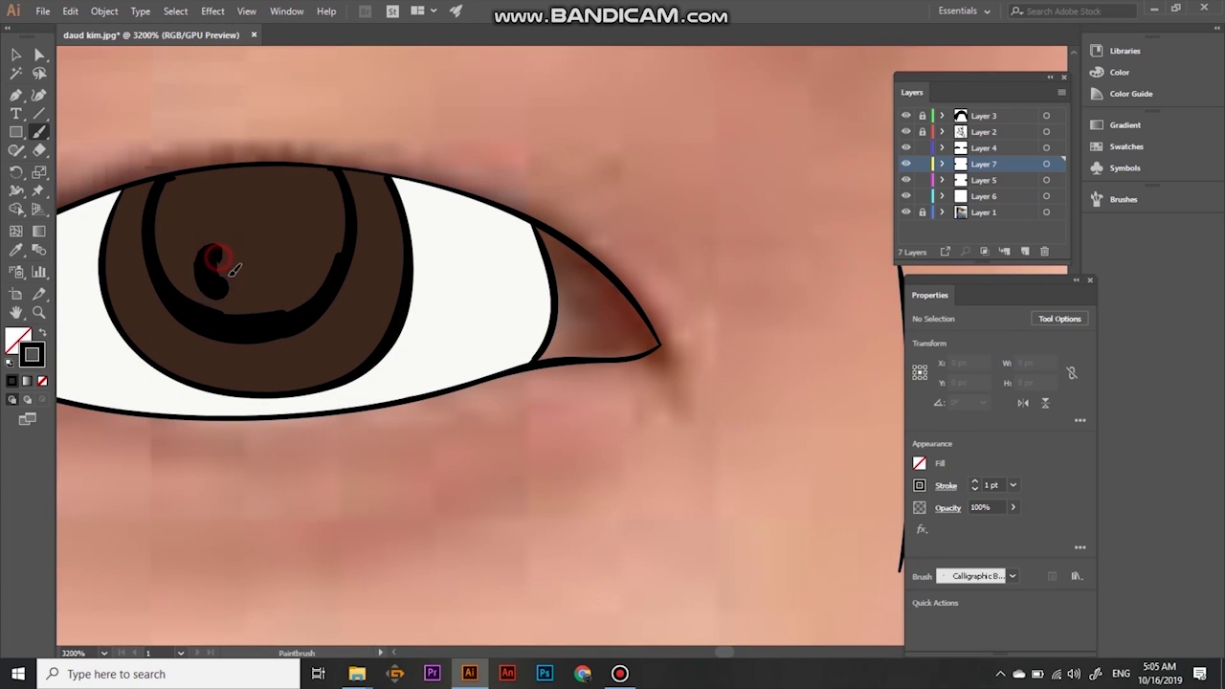
Paint a large solid black pupil inside the brown iris
{"action": "left_click_drag", "start_coordinate": [220, 256], "coordinate": [326, 249]}
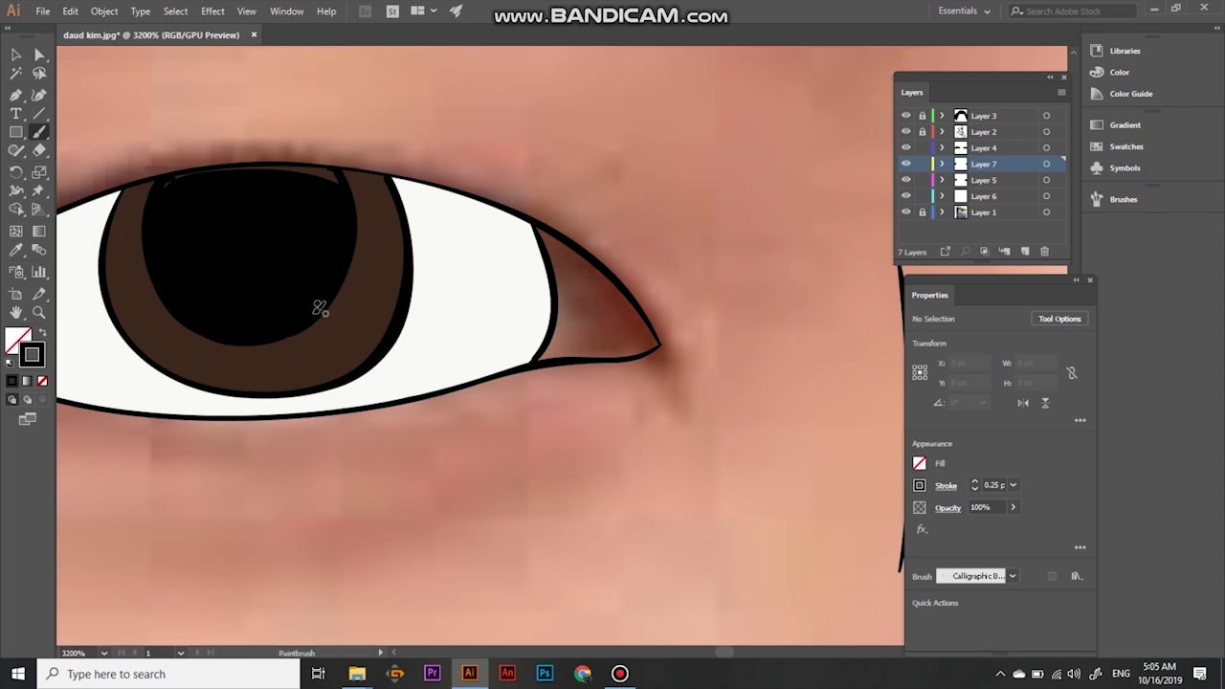
{"action": "scroll", "coordinate": [464, 373], "scroll_direction": "down", "scroll_amount": 3}
{"action": "scroll", "coordinate": [698, 411], "scroll_direction": "up", "scroll_amount": 4}
{"action": "left_click_drag", "start_coordinate": [347, 195], "coordinate": [167, 221]}
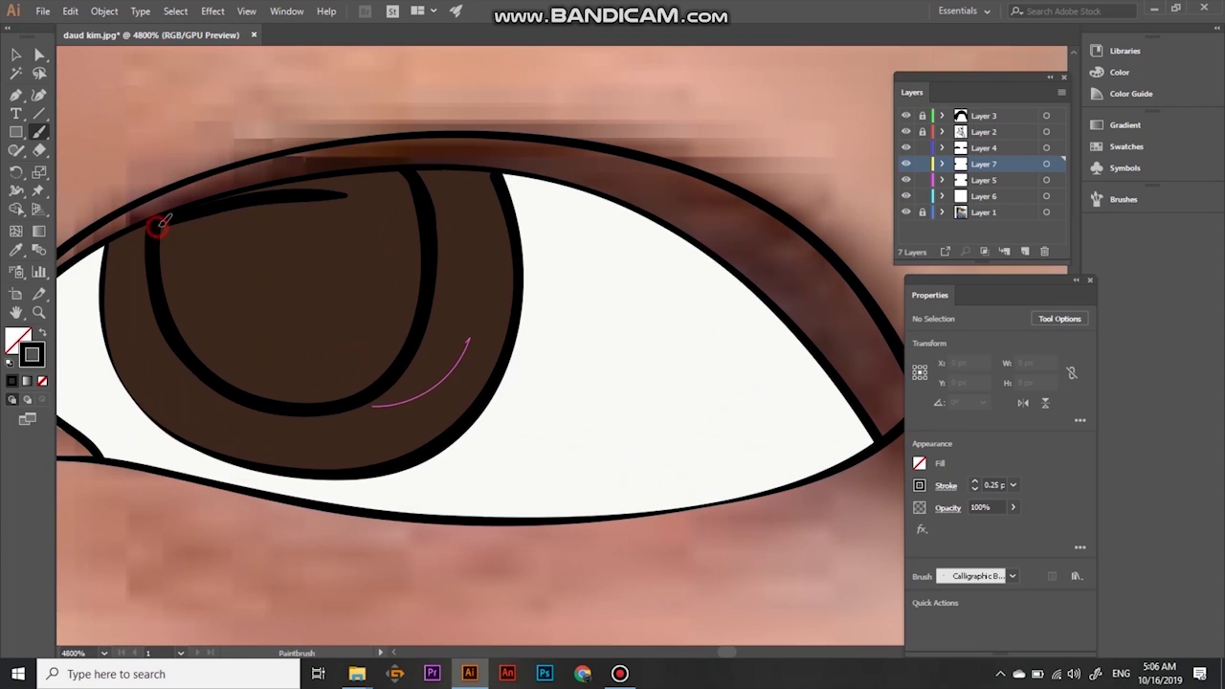
{"action": "left_click_drag", "start_coordinate": [245, 196], "coordinate": [178, 257]}
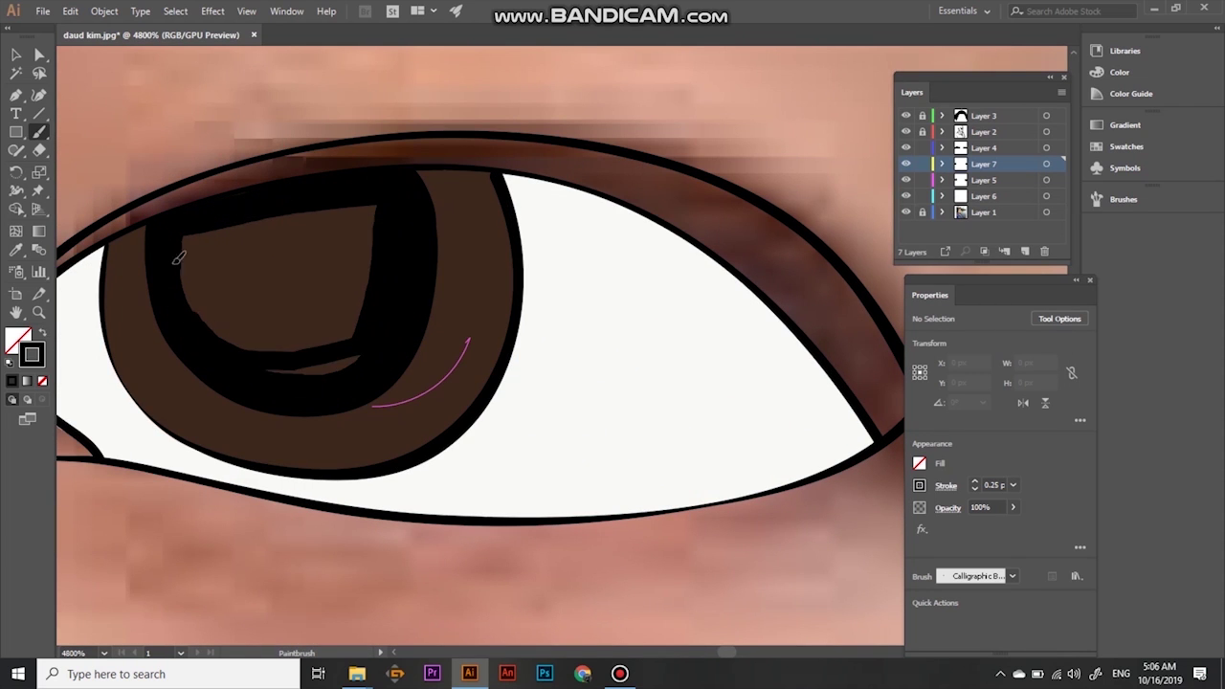
{"action": "left_click_drag", "start_coordinate": [290, 296], "coordinate": [346, 270]}
{"action": "left_click_drag", "start_coordinate": [261, 224], "coordinate": [448, 205]}
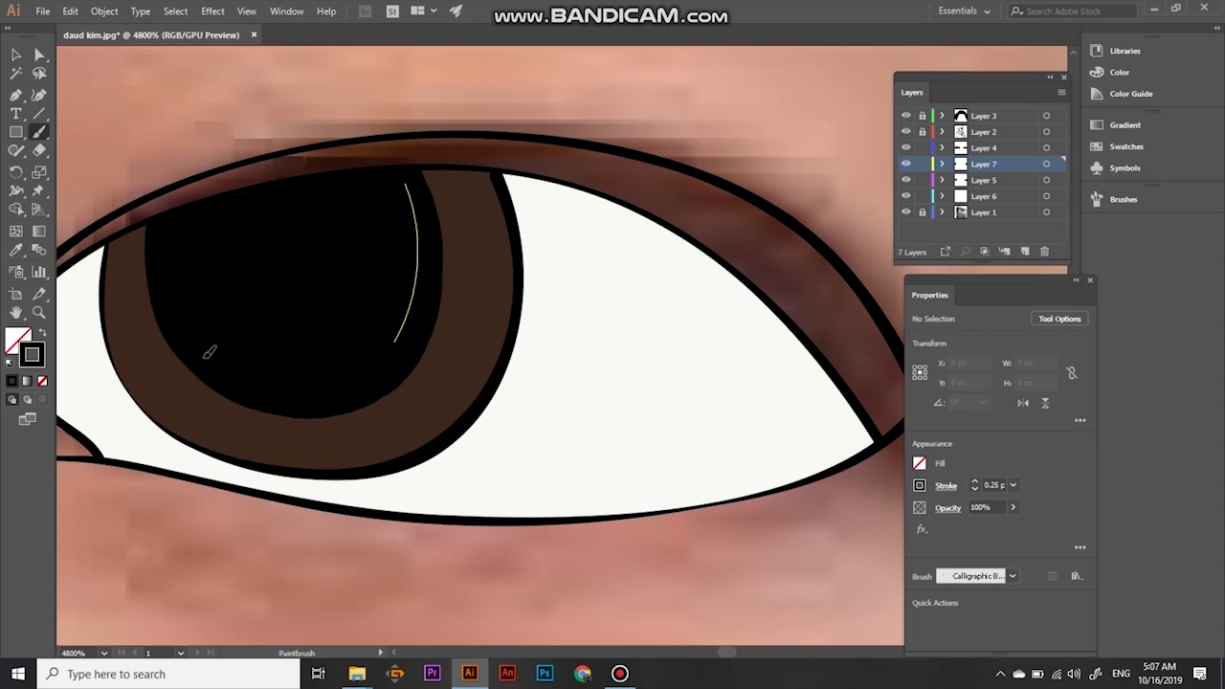
{"action": "scroll", "coordinate": [209, 352], "scroll_direction": "down", "scroll_amount": 3}
{"action": "scroll", "coordinate": [208, 353], "scroll_direction": "up", "scroll_amount": 2}
Set a near-white brush colour for the pupil highlights
{"action": "double_click", "coordinate": [32, 354]}
{"action": "left_click", "coordinate": [516, 227]}
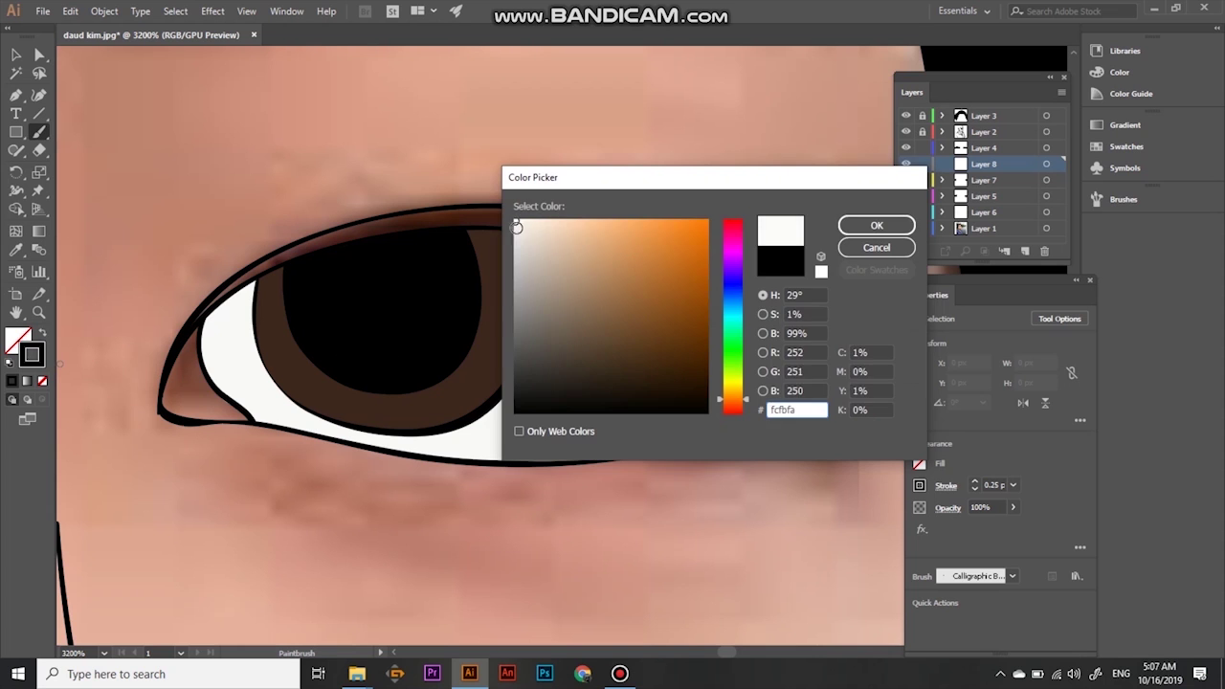
{"action": "key", "text": "Return"}
{"action": "scroll", "coordinate": [415, 429], "scroll_direction": "down", "scroll_amount": 2}
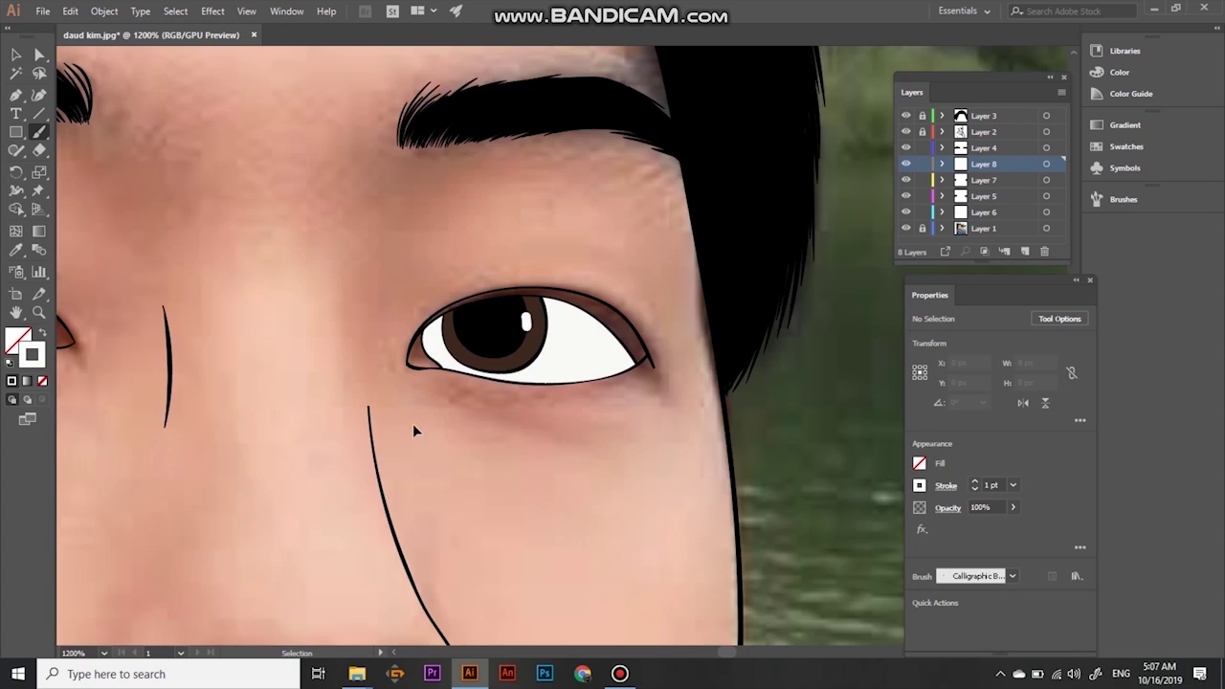
{"action": "scroll", "coordinate": [416, 430], "scroll_direction": "down", "scroll_amount": 1}
{"action": "scroll", "coordinate": [418, 410], "scroll_direction": "up", "scroll_amount": 3}
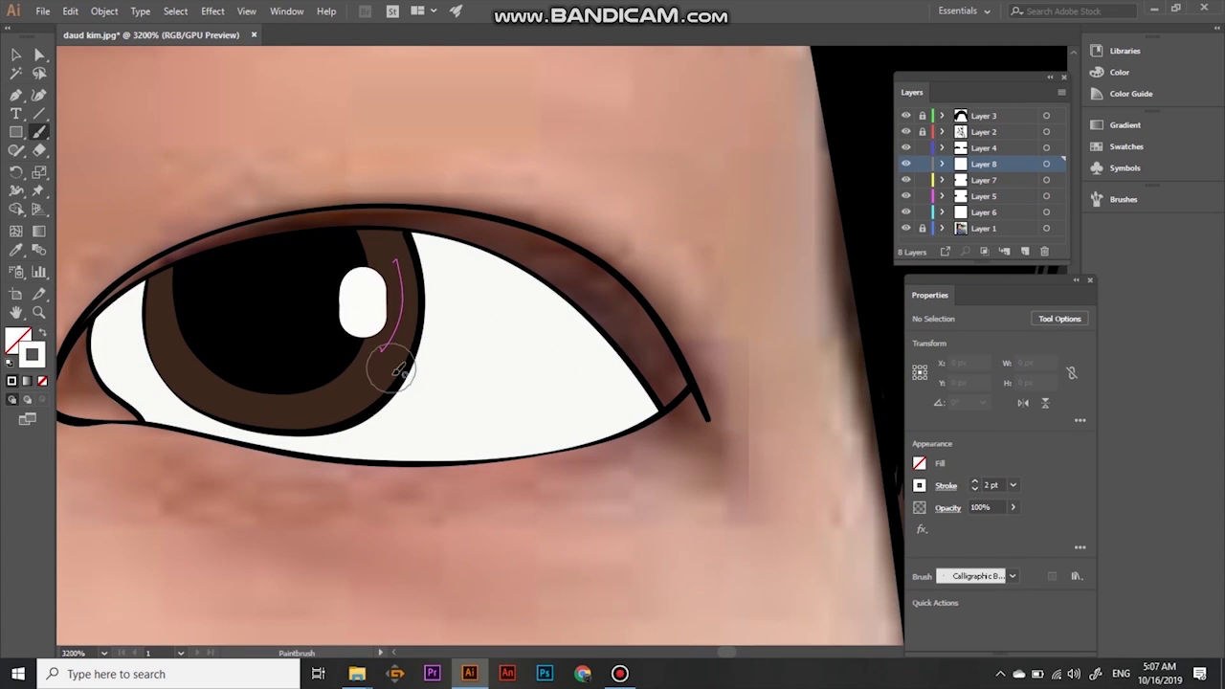
{"action": "scroll", "coordinate": [400, 373], "scroll_direction": "down", "scroll_amount": 2}
{"action": "scroll", "coordinate": [240, 411], "scroll_direction": "up", "scroll_amount": 1}
{"action": "scroll", "coordinate": [440, 459], "scroll_direction": "down", "scroll_amount": 2}
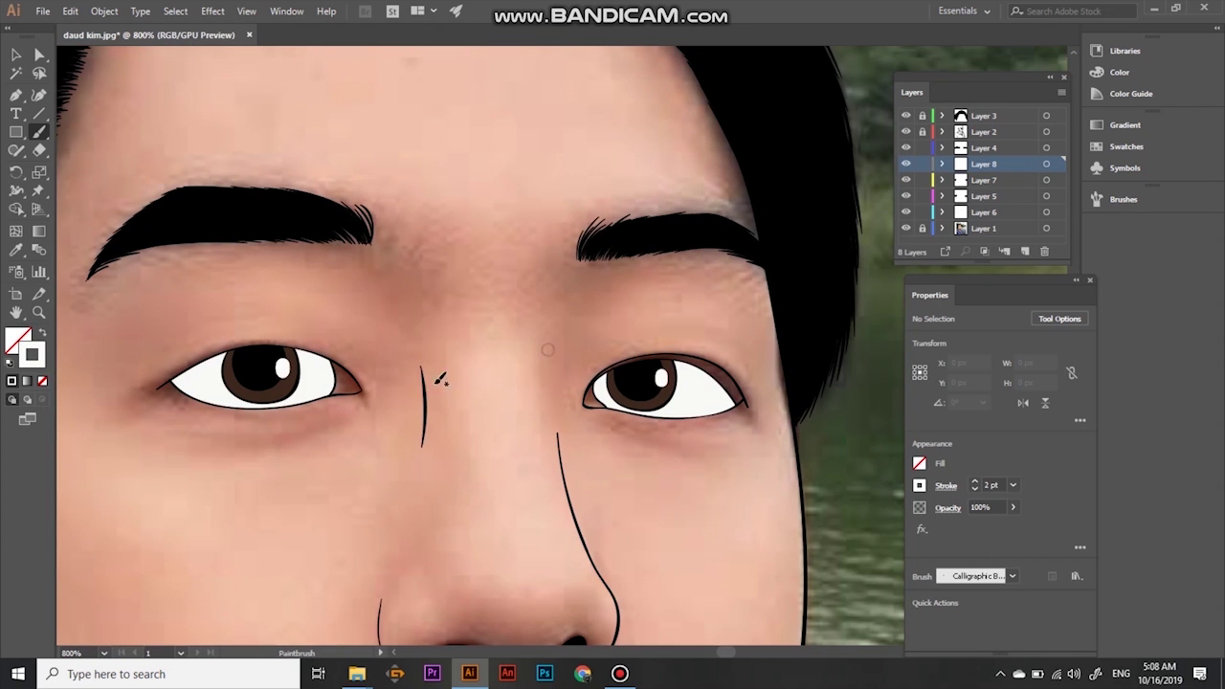
Select both eye highlights, soften them with Gaussian Blur, and add Layer 9
{"action": "left_click", "coordinate": [213, 11]}
{"action": "left_click", "coordinate": [402, 296]}
{"action": "left_click_drag", "start_coordinate": [587, 316], "coordinate": [520, 317]}
{"action": "left_click", "coordinate": [594, 350]}
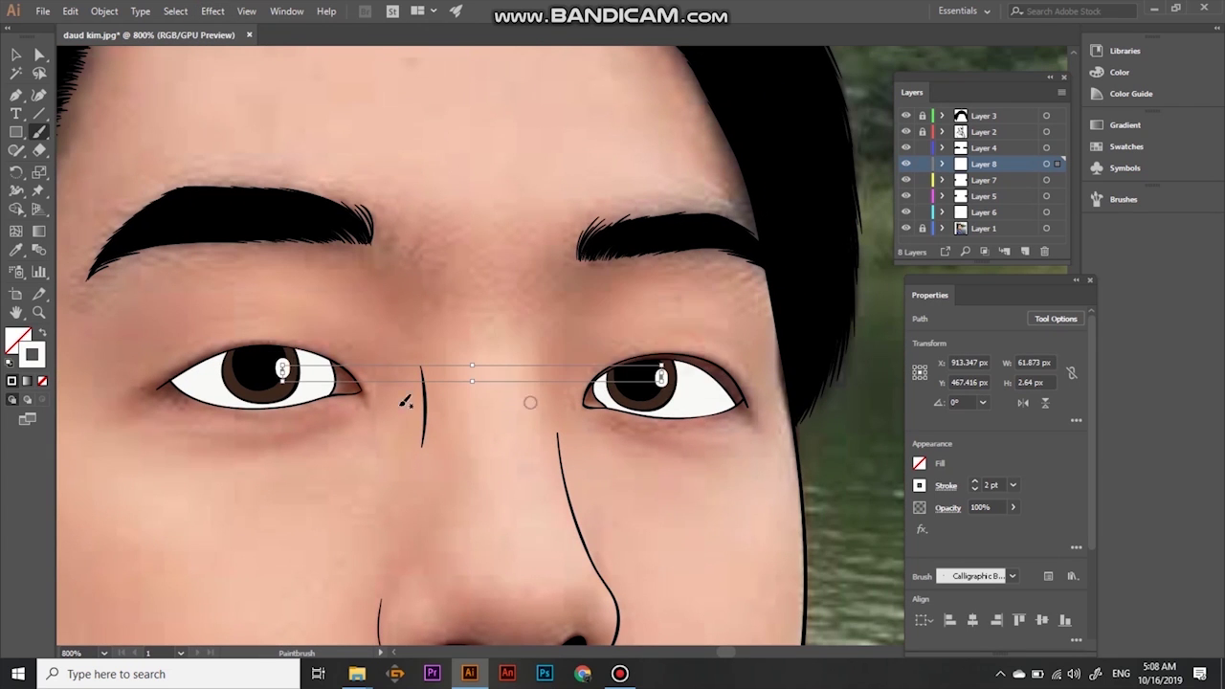
{"action": "scroll", "coordinate": [406, 403], "scroll_direction": "down", "scroll_amount": 2}
{"action": "scroll", "coordinate": [681, 364], "scroll_direction": "down", "scroll_amount": 2}
{"action": "key", "text": "v"}
{"action": "left_click", "coordinate": [1025, 251]}
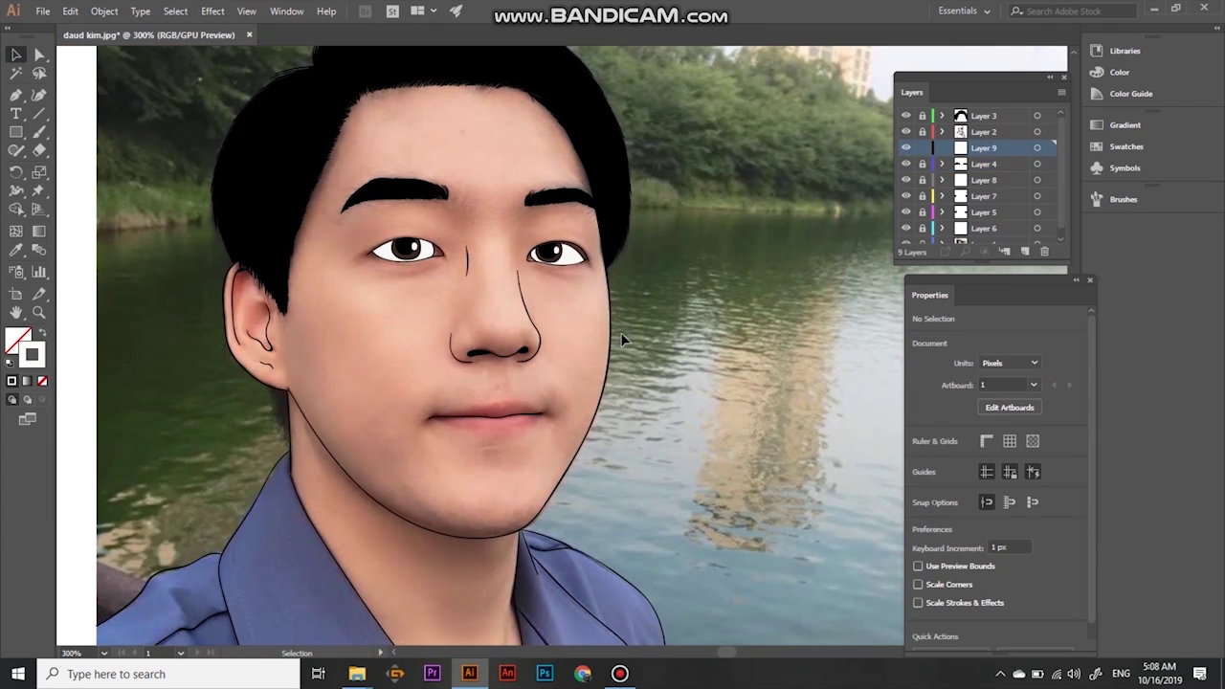
Switch the brush colour to peach skin tone and paint over the cheek and both face sides
{"action": "double_click", "coordinate": [31, 354]}
{"action": "left_click", "coordinate": [870, 224]}
{"action": "scroll", "coordinate": [565, 354], "scroll_direction": "up", "scroll_amount": 1}
{"action": "key", "text": "b"}
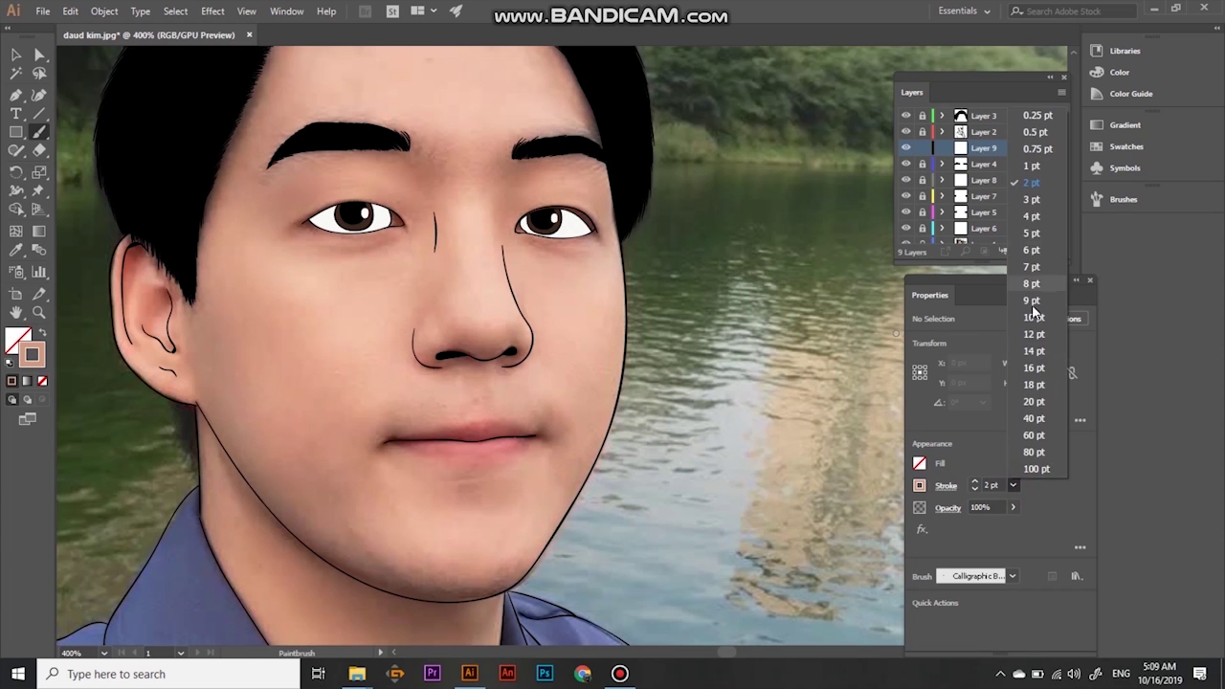
{"action": "left_click_drag", "start_coordinate": [325, 253], "coordinate": [326, 407]}
{"action": "left_click_drag", "start_coordinate": [316, 124], "coordinate": [287, 498]}
{"action": "left_click_drag", "start_coordinate": [273, 206], "coordinate": [316, 564]}
Paint peach over the upper face, face centre, mouth area and chin
{"action": "scroll", "coordinate": [323, 287], "scroll_direction": "up", "scroll_amount": 3}
{"action": "mouse_move", "coordinate": [478, 565]}
{"action": "left_mouse_down"}
{"action": "mouse_move", "coordinate": [391, 212]}
{"action": "mouse_move", "coordinate": [335, 555]}
{"action": "left_mouse_up"}
{"action": "left_click_drag", "start_coordinate": [384, 354], "coordinate": [424, 104]}
{"action": "left_click_drag", "start_coordinate": [430, 421], "coordinate": [563, 252]}
{"action": "left_click_drag", "start_coordinate": [316, 536], "coordinate": [424, 492]}
{"action": "mouse_move", "coordinate": [364, 612]}
{"action": "left_mouse_down"}
{"action": "mouse_move", "coordinate": [454, 455]}
{"action": "mouse_move", "coordinate": [437, 300]}
{"action": "mouse_move", "coordinate": [522, 590]}
{"action": "left_mouse_up"}
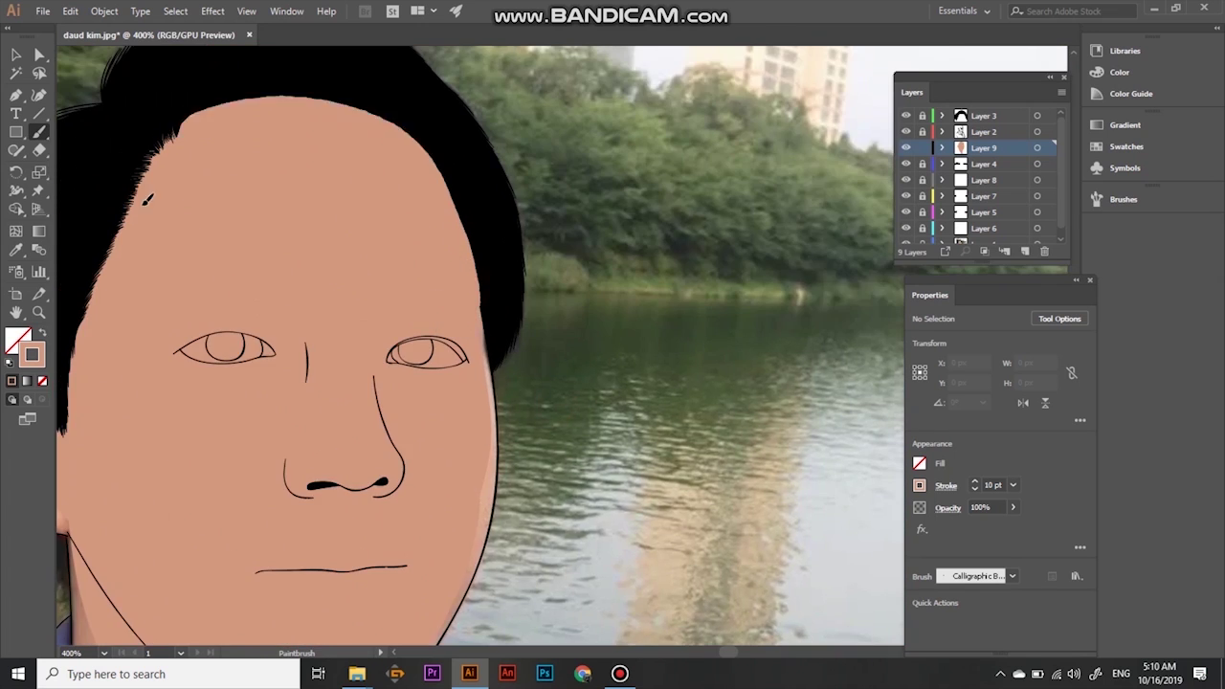
{"action": "scroll", "coordinate": [293, 240], "scroll_direction": "down", "scroll_amount": 5}
{"action": "scroll", "coordinate": [281, 309], "scroll_direction": "up", "scroll_amount": 5}
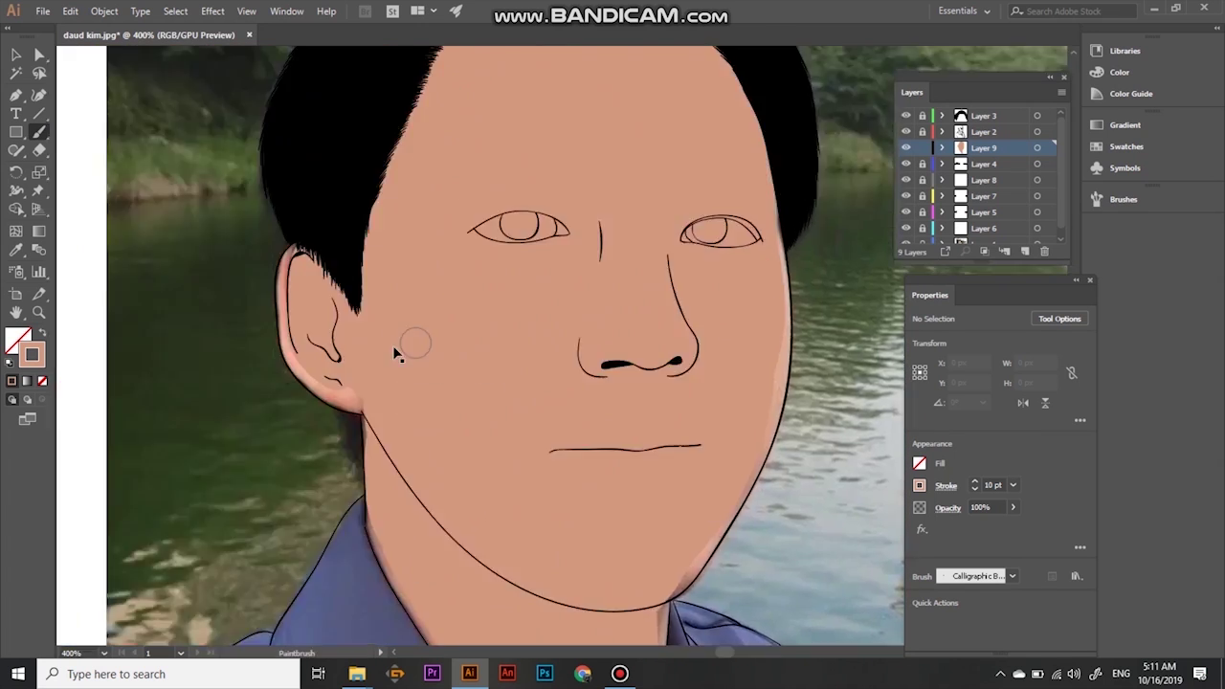
Move the skin layer beneath the line art, hide the reference photo, and paint along the ear
{"action": "key", "text": "ctrl+equal"}
{"action": "left_click_drag", "start_coordinate": [980, 148], "coordinate": [980, 239]}
{"action": "key", "text": "ctrl+equal"}
{"action": "left_click", "coordinate": [905, 236]}
{"action": "left_click_drag", "start_coordinate": [239, 517], "coordinate": [232, 292]}
Fill the white gap under the ear and along the jaw with peach
{"action": "left_click_drag", "start_coordinate": [296, 495], "coordinate": [271, 316]}
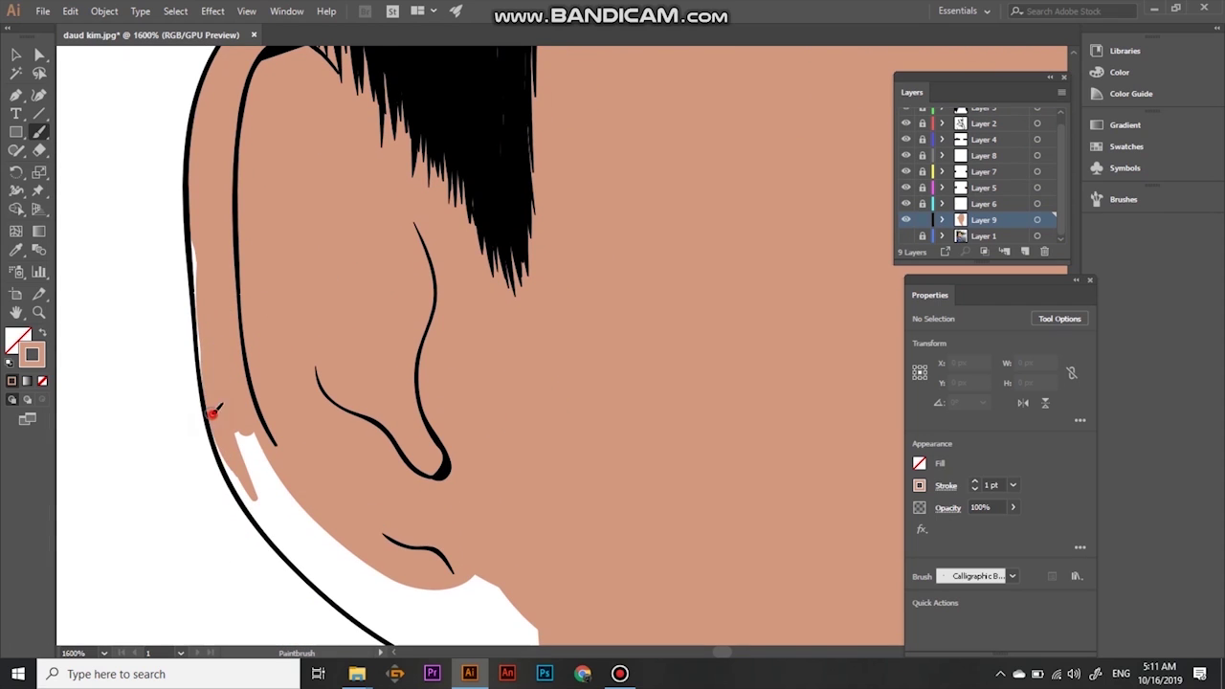
{"action": "left_click_drag", "start_coordinate": [239, 440], "coordinate": [373, 603]}
{"action": "left_click_drag", "start_coordinate": [325, 558], "coordinate": [163, 324]}
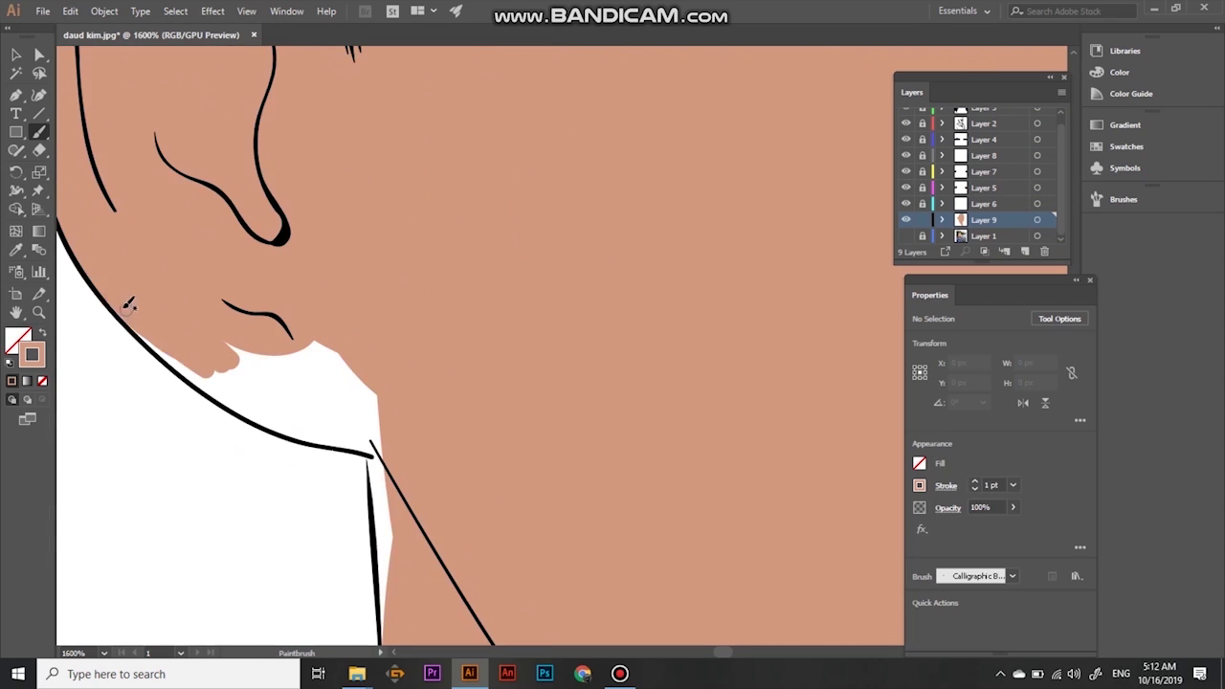
{"action": "left_click_drag", "start_coordinate": [239, 394], "coordinate": [309, 405]}
{"action": "scroll", "coordinate": [402, 364], "scroll_direction": "down", "scroll_amount": 3}
{"action": "mouse_move", "coordinate": [383, 374]}
{"action": "left_mouse_down"}
{"action": "mouse_move", "coordinate": [369, 239]}
{"action": "mouse_move", "coordinate": [365, 347]}
{"action": "left_mouse_up"}
Cover the white gaps along the neck line with peach paint
{"action": "scroll", "coordinate": [373, 244], "scroll_direction": "down", "scroll_amount": 5}
{"action": "scroll", "coordinate": [408, 412], "scroll_direction": "down", "scroll_amount": 3}
{"action": "scroll", "coordinate": [401, 401], "scroll_direction": "down", "scroll_amount": 3}
{"action": "left_click_drag", "start_coordinate": [307, 236], "coordinate": [324, 303]}
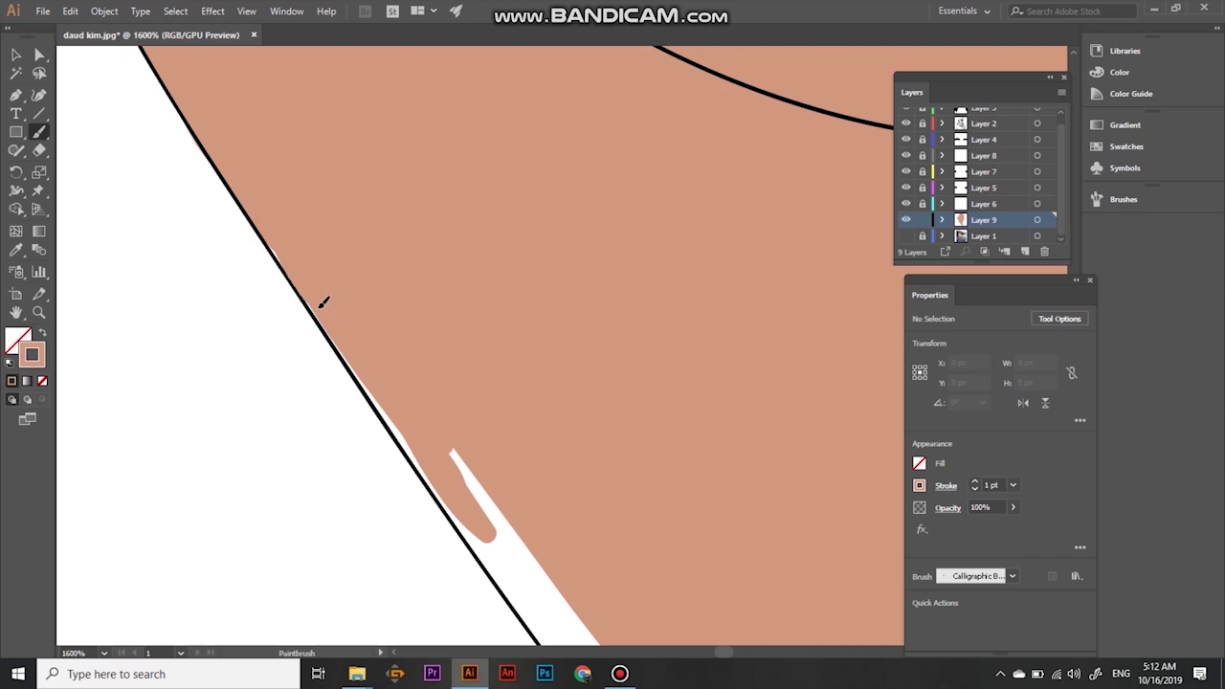
{"action": "scroll", "coordinate": [490, 504], "scroll_direction": "down", "scroll_amount": 3}
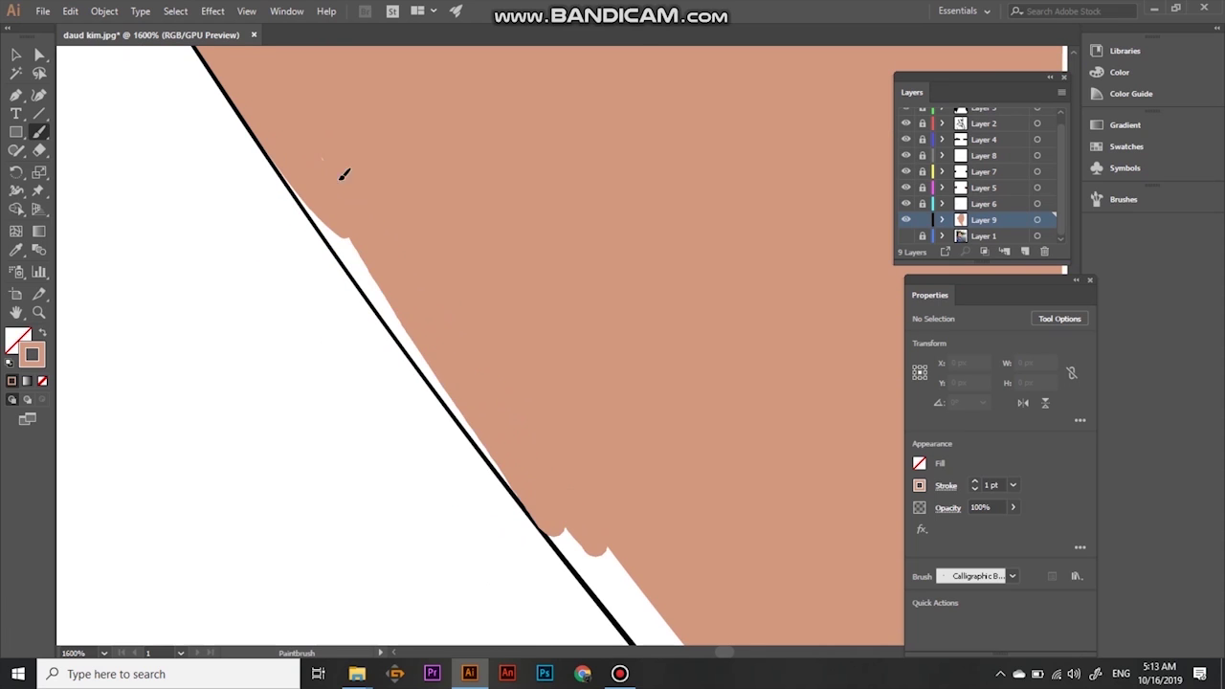
{"action": "scroll", "coordinate": [342, 172], "scroll_direction": "down", "scroll_amount": 5}
{"action": "scroll", "coordinate": [574, 536], "scroll_direction": "down", "scroll_amount": 2}
{"action": "mouse_move", "coordinate": [594, 574]}
{"action": "left_mouse_down"}
{"action": "mouse_move", "coordinate": [495, 402]}
{"action": "mouse_move", "coordinate": [582, 199]}
{"action": "mouse_move", "coordinate": [593, 520]}
{"action": "left_mouse_up"}
{"action": "scroll", "coordinate": [497, 96], "scroll_direction": "up", "scroll_amount": 5}
{"action": "scroll", "coordinate": [497, 99], "scroll_direction": "up", "scroll_amount": 3}
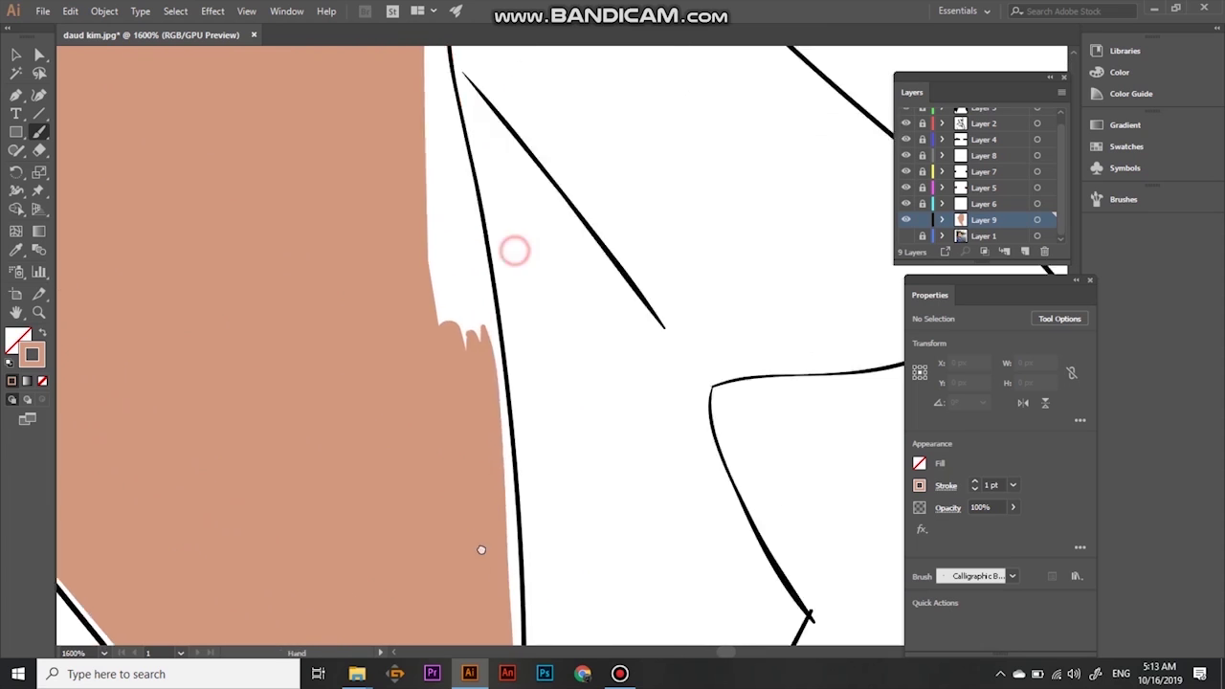
{"action": "left_click_drag", "start_coordinate": [460, 57], "coordinate": [424, 300]}
Fill the remaining gaps along the neck edge and touch up the peach skin edge
{"action": "scroll", "coordinate": [410, 309], "scroll_direction": "up", "scroll_amount": 3}
{"action": "left_click_drag", "start_coordinate": [450, 58], "coordinate": [418, 326]}
{"action": "scroll", "coordinate": [421, 316], "scroll_direction": "up", "scroll_amount": 3}
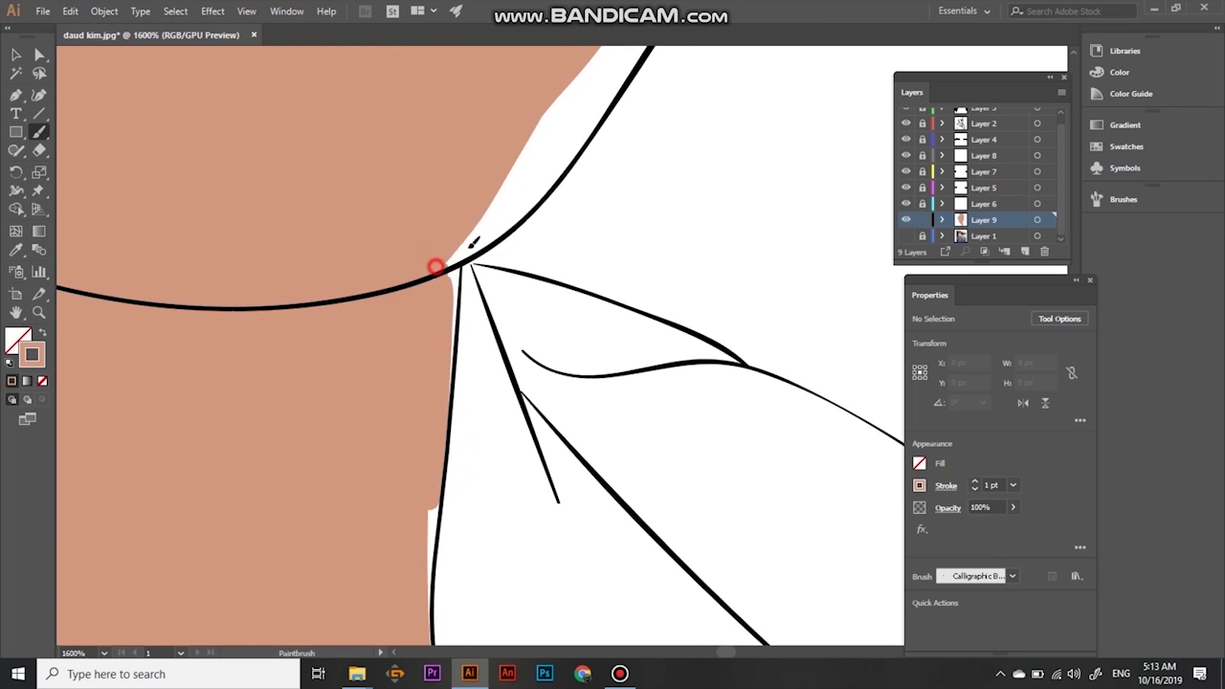
{"action": "scroll", "coordinate": [431, 265], "scroll_direction": "up", "scroll_amount": 2}
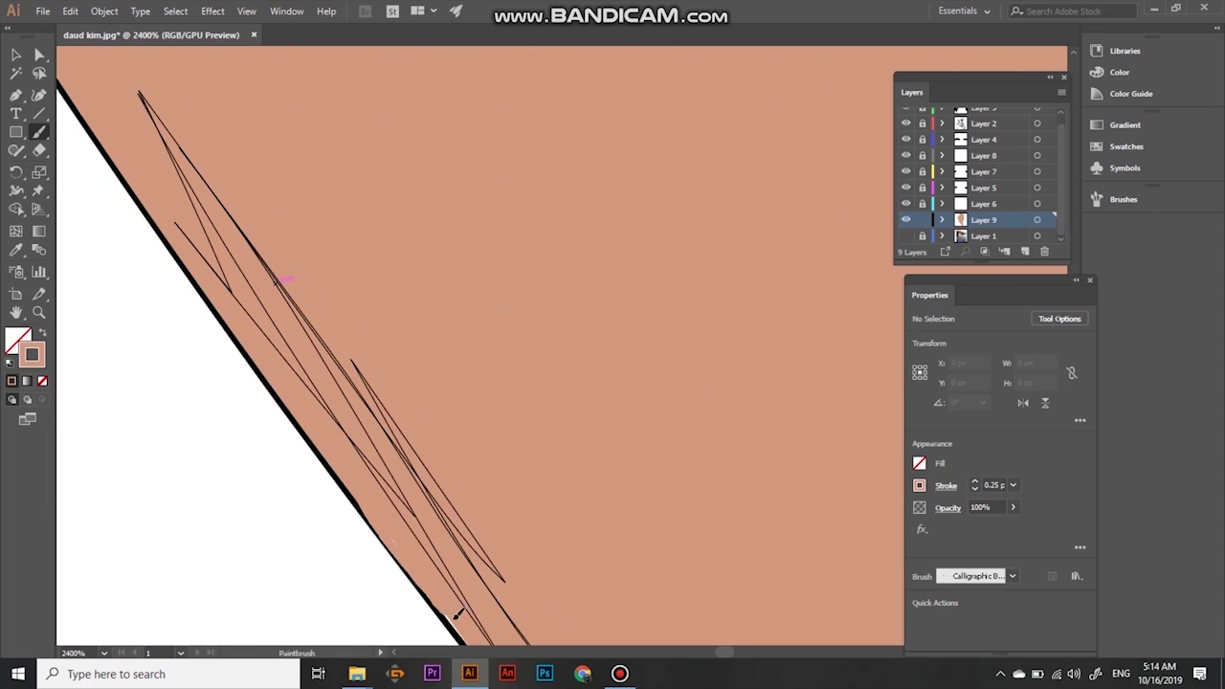
{"action": "scroll", "coordinate": [319, 326], "scroll_direction": "down", "scroll_amount": 3}
{"action": "scroll", "coordinate": [478, 481], "scroll_direction": "up", "scroll_amount": 3}
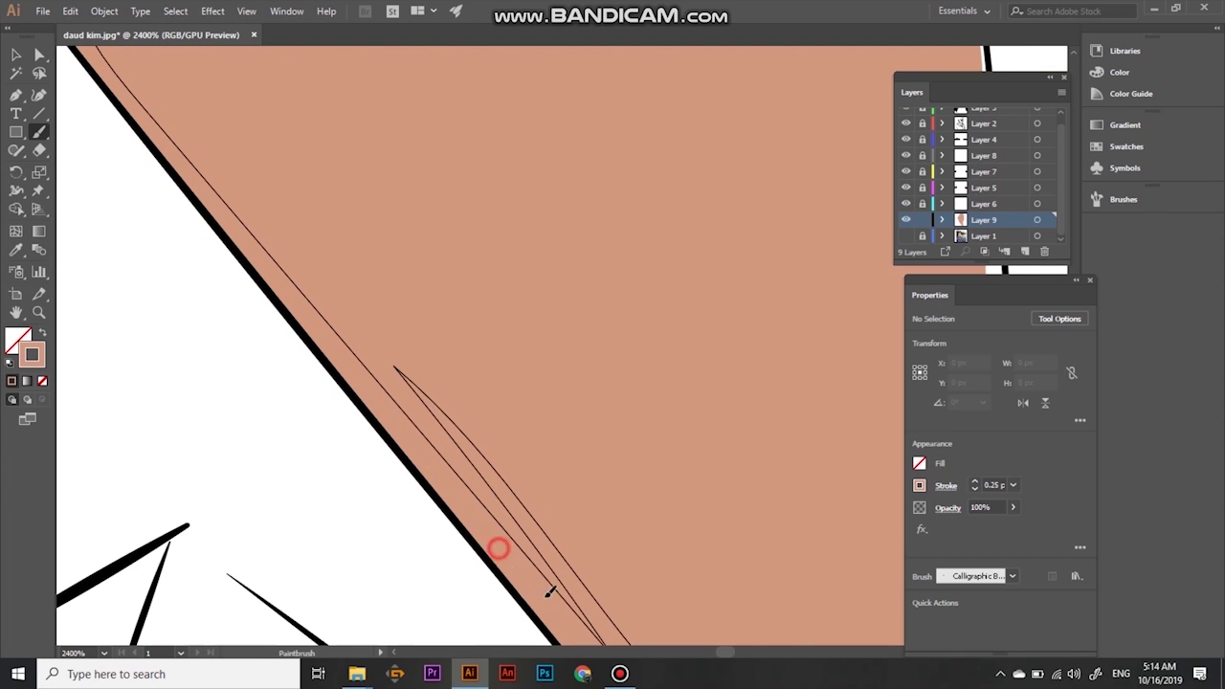
{"action": "scroll", "coordinate": [506, 546], "scroll_direction": "up", "scroll_amount": 3}
{"action": "scroll", "coordinate": [421, 421], "scroll_direction": "down", "scroll_amount": 3}
{"action": "scroll", "coordinate": [437, 428], "scroll_direction": "up", "scroll_amount": 3}
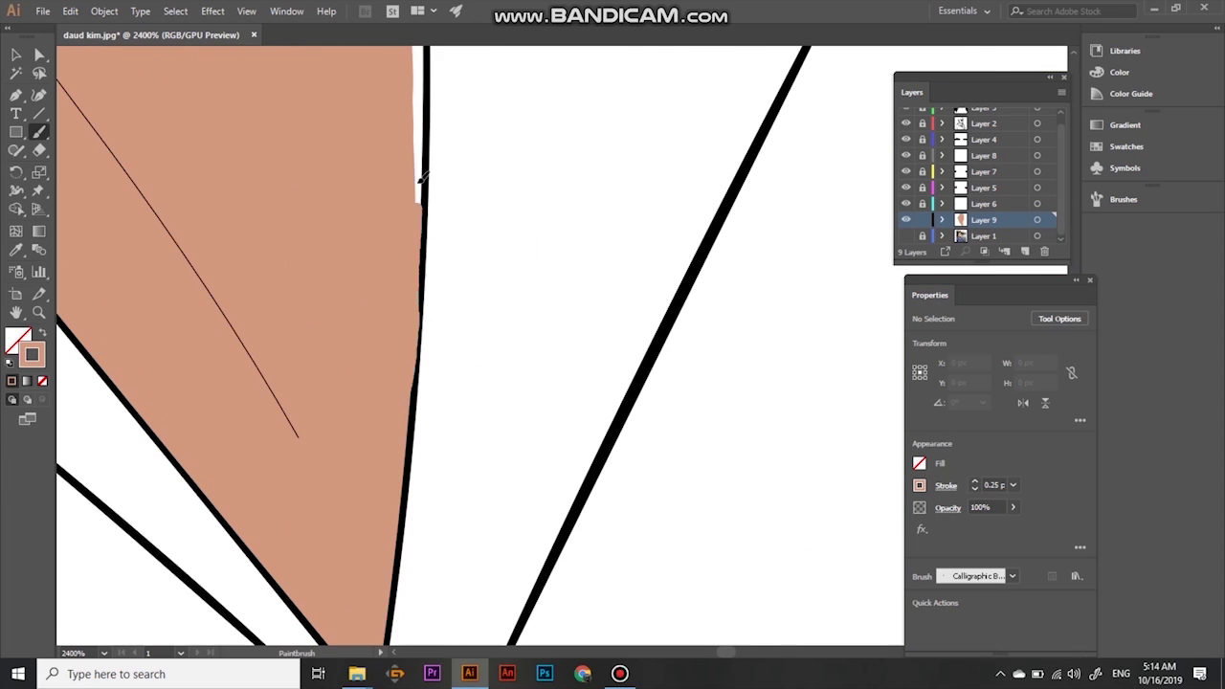
{"action": "scroll", "coordinate": [342, 243], "scroll_direction": "right", "scroll_amount": 2}
{"action": "left_click_drag", "start_coordinate": [342, 466], "coordinate": [323, 214]}
{"action": "scroll", "coordinate": [318, 539], "scroll_direction": "up", "scroll_amount": 3}
{"action": "scroll", "coordinate": [295, 451], "scroll_direction": "up", "scroll_amount": 3}
{"action": "left_click_drag", "start_coordinate": [259, 169], "coordinate": [254, 274]}
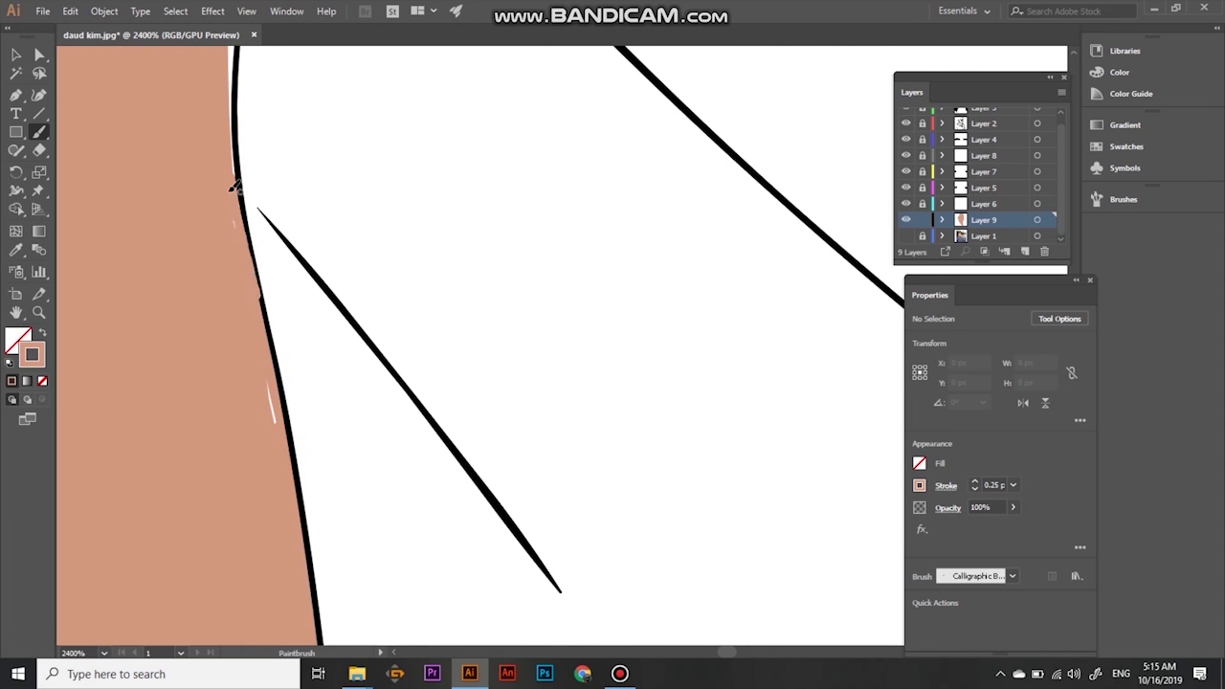
Fill the white gap beside the black curved outline with peach
{"action": "scroll", "coordinate": [255, 274], "scroll_direction": "up", "scroll_amount": 3}
{"action": "scroll", "coordinate": [258, 187], "scroll_direction": "up", "scroll_amount": 3}
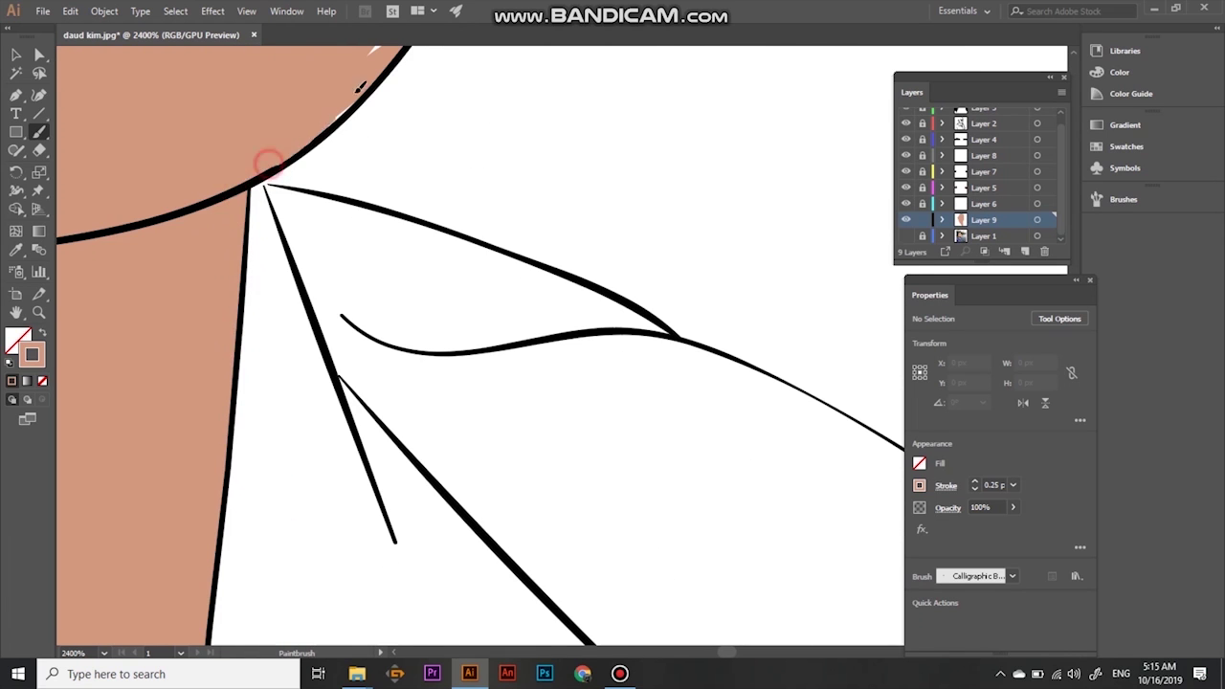
{"action": "scroll", "coordinate": [271, 163], "scroll_direction": "up", "scroll_amount": 3}
{"action": "scroll", "coordinate": [240, 266], "scroll_direction": "up", "scroll_amount": 3}
{"action": "scroll", "coordinate": [293, 166], "scroll_direction": "up", "scroll_amount": 3}
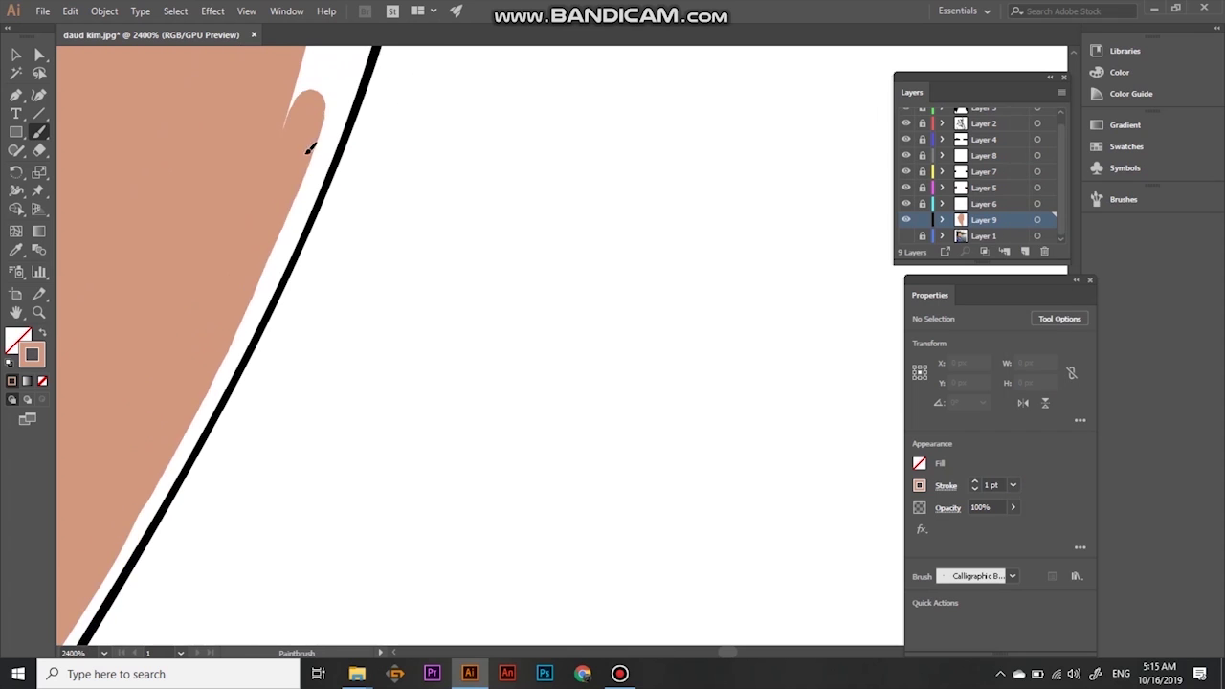
{"action": "left_click_drag", "start_coordinate": [293, 166], "coordinate": [326, 213]}
{"action": "left_click_drag", "start_coordinate": [298, 266], "coordinate": [249, 363]}
{"action": "left_click_drag", "start_coordinate": [316, 115], "coordinate": [278, 287]}
{"action": "scroll", "coordinate": [239, 334], "scroll_direction": "up", "scroll_amount": 2}
{"action": "left_click_drag", "start_coordinate": [312, 86], "coordinate": [276, 308]}
{"action": "scroll", "coordinate": [274, 308], "scroll_direction": "up", "scroll_amount": 3}
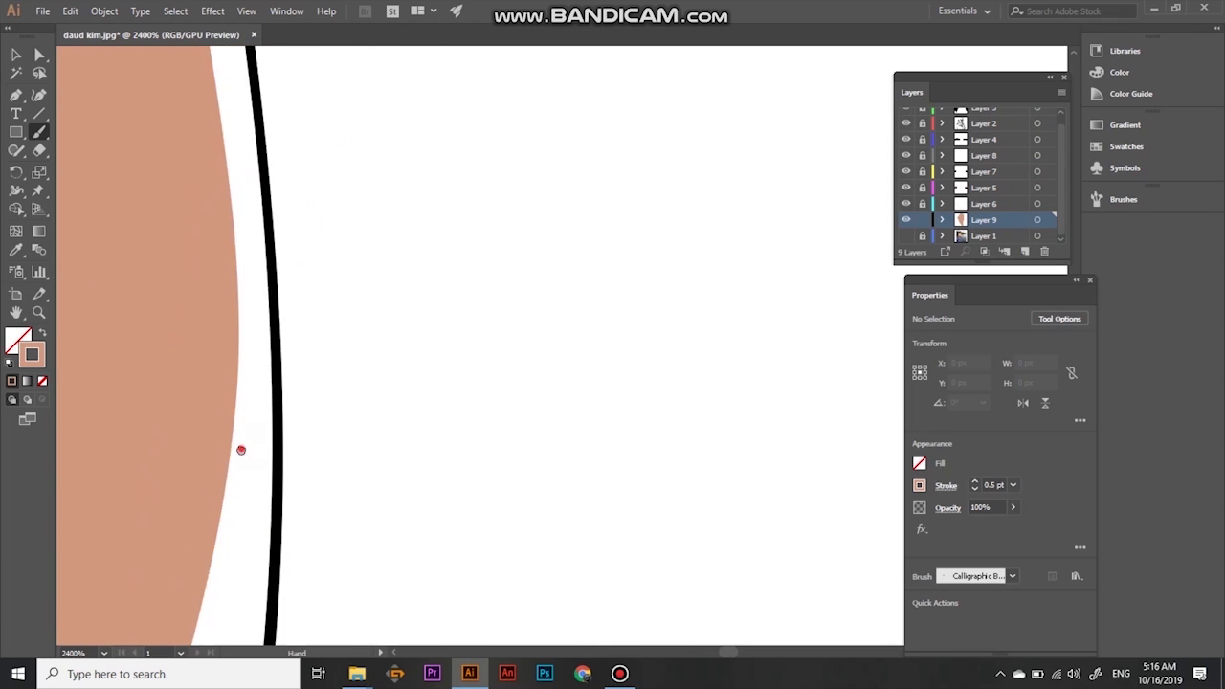
{"action": "left_click_drag", "start_coordinate": [249, 457], "coordinate": [334, 427]}
{"action": "mouse_move", "coordinate": [332, 187]}
{"action": "left_mouse_down"}
{"action": "mouse_move", "coordinate": [261, 543]}
{"action": "mouse_move", "coordinate": [252, 164]}
{"action": "mouse_move", "coordinate": [232, 460]}
{"action": "mouse_move", "coordinate": [180, 178]}
{"action": "mouse_move", "coordinate": [214, 404]}
{"action": "left_mouse_up"}
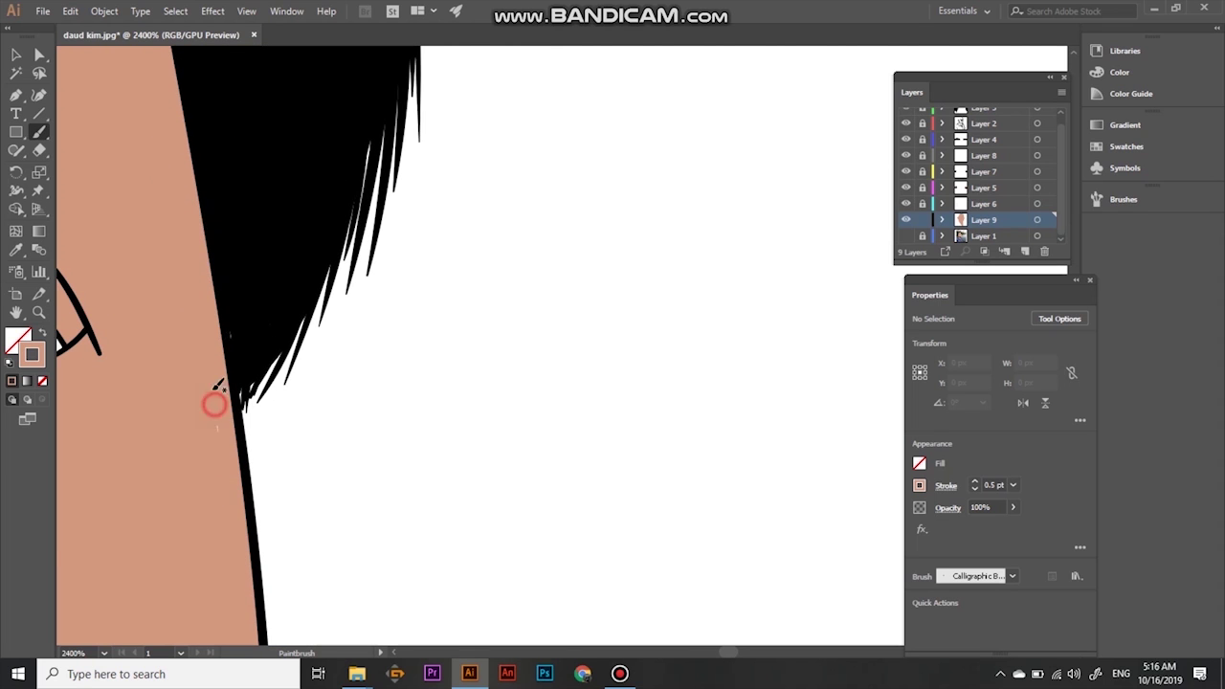
Paint over the last white strip along the hairline in peach
{"action": "scroll", "coordinate": [213, 405], "scroll_direction": "up", "scroll_amount": 3}
{"action": "scroll", "coordinate": [416, 320], "scroll_direction": "up", "scroll_amount": 3}
{"action": "left_click_drag", "start_coordinate": [374, 468], "coordinate": [681, 462]}
{"action": "key", "text": "a"}
{"action": "key", "text": "ctrl+minus"}
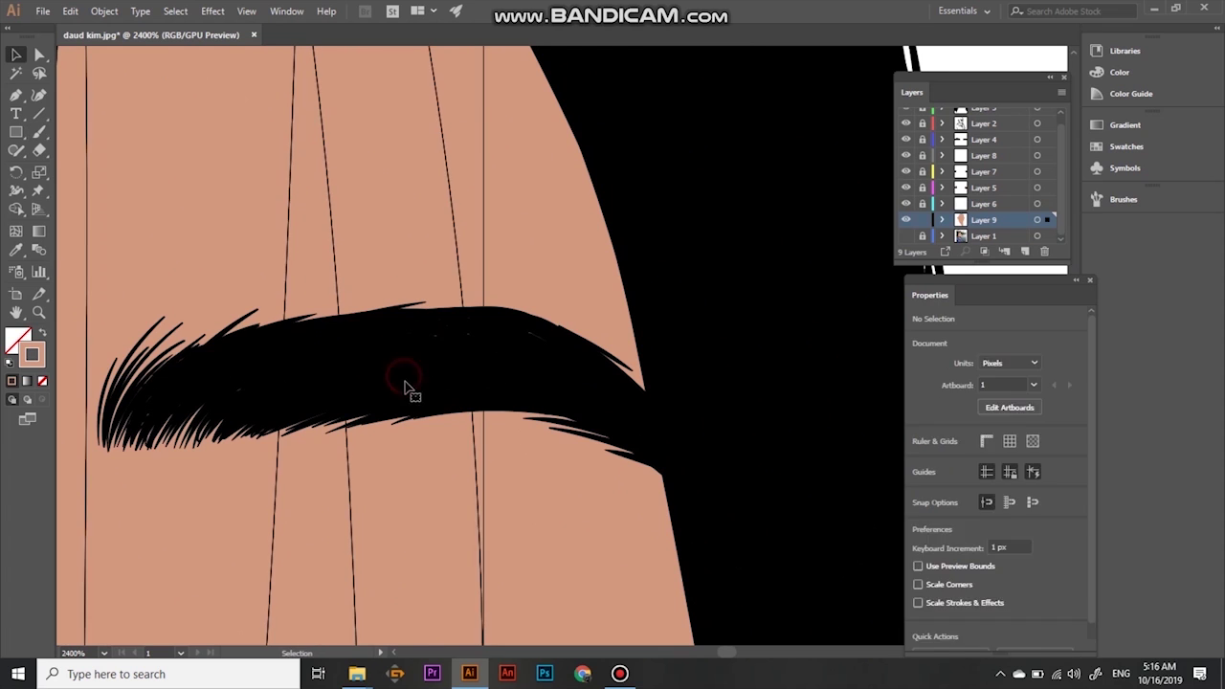
Hide the hair-strand layer and zoom in on the eyebrows and eyes
{"action": "left_click", "coordinate": [404, 390]}
{"action": "key", "text": "ctrl+minus"}
{"action": "key", "text": "ctrl+minus"}
{"action": "left_click_drag", "start_coordinate": [673, 294], "coordinate": [414, 415]}
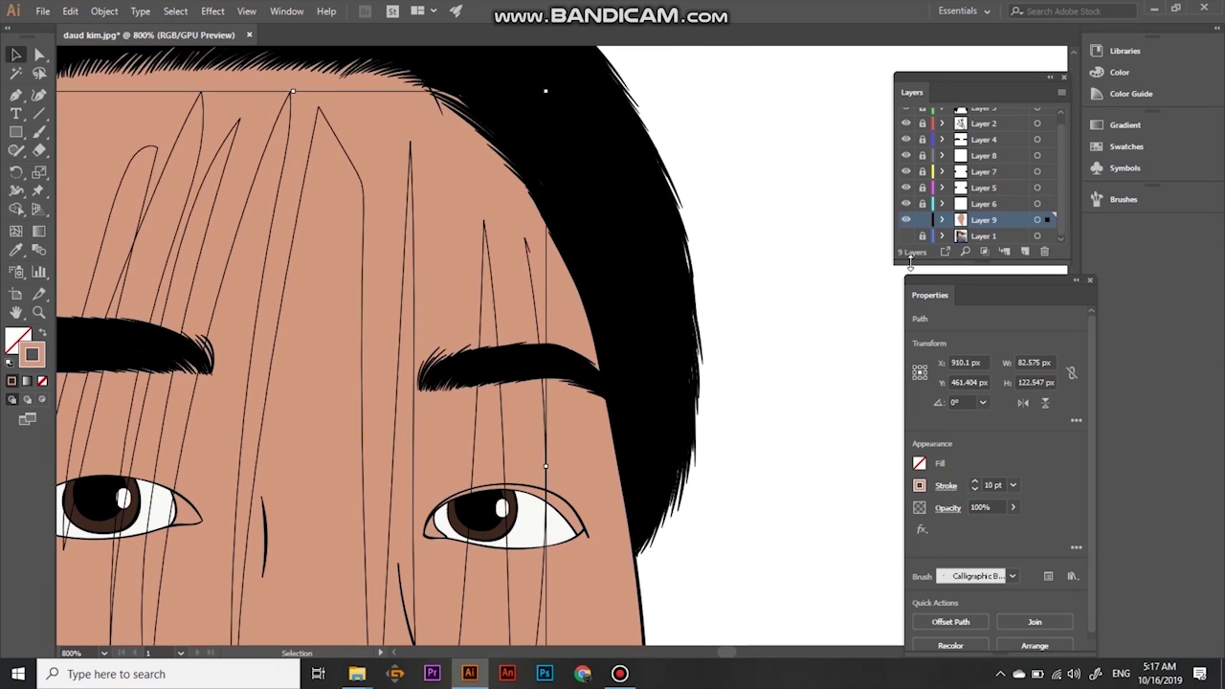
{"action": "left_click", "coordinate": [906, 138]}
{"action": "left_click", "coordinate": [588, 366]}
{"action": "key", "text": "ctrl+plus"}
{"action": "key", "text": "ctrl+plus"}
{"action": "key", "text": "ctrl+plus"}
{"action": "key", "text": "shift+ctrl+a"}
{"action": "key", "text": "b"}
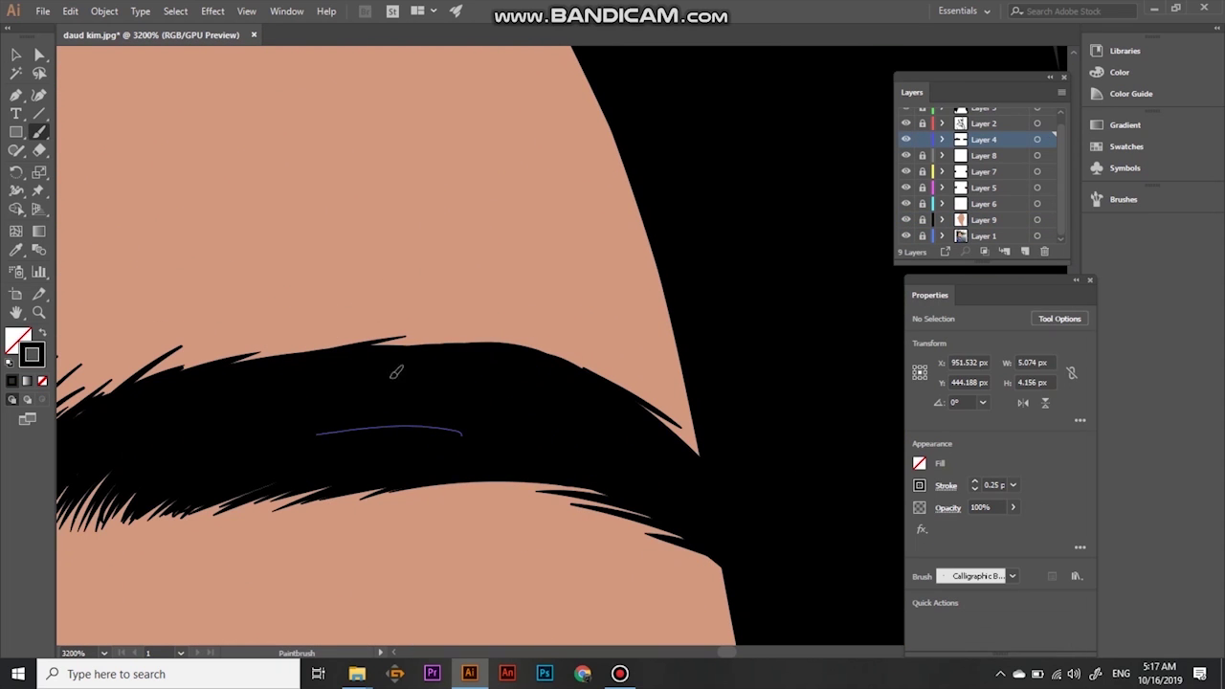
{"action": "key", "text": "ctrl+minus"}
{"action": "key", "text": "ctrl+minus"}
{"action": "key", "text": "ctrl+minus"}
{"action": "left_click", "coordinate": [469, 489]}
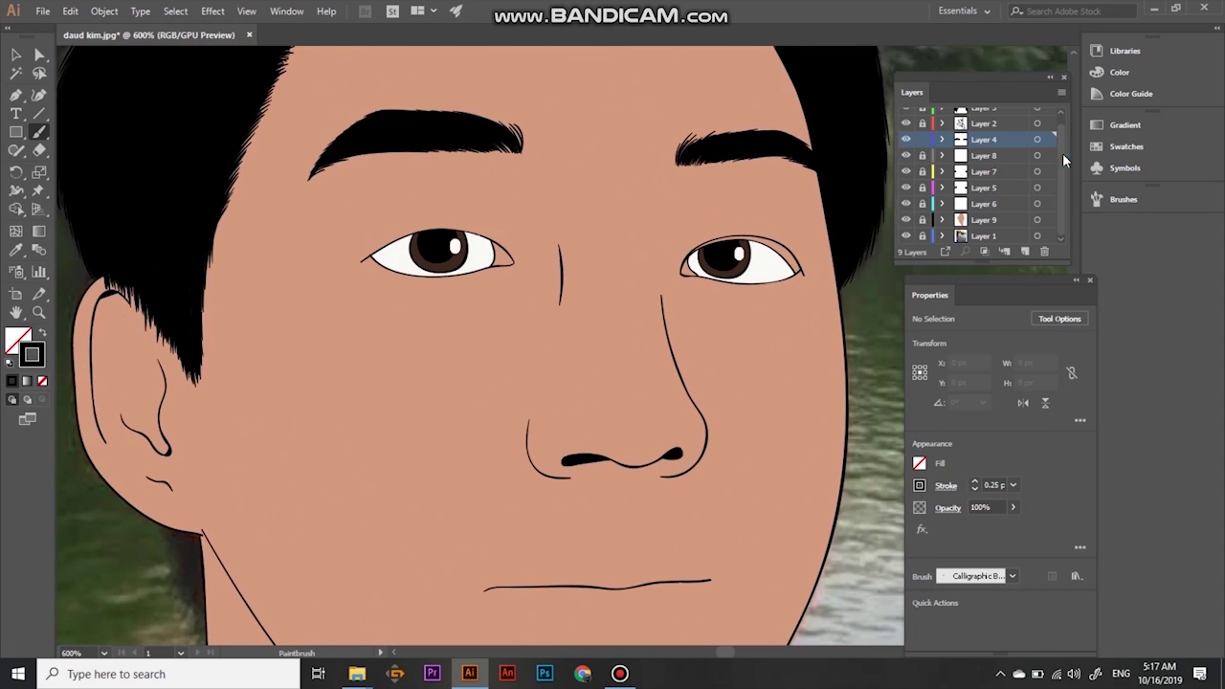
{"action": "scroll", "coordinate": [432, 254], "scroll_direction": "up", "scroll_amount": 5}
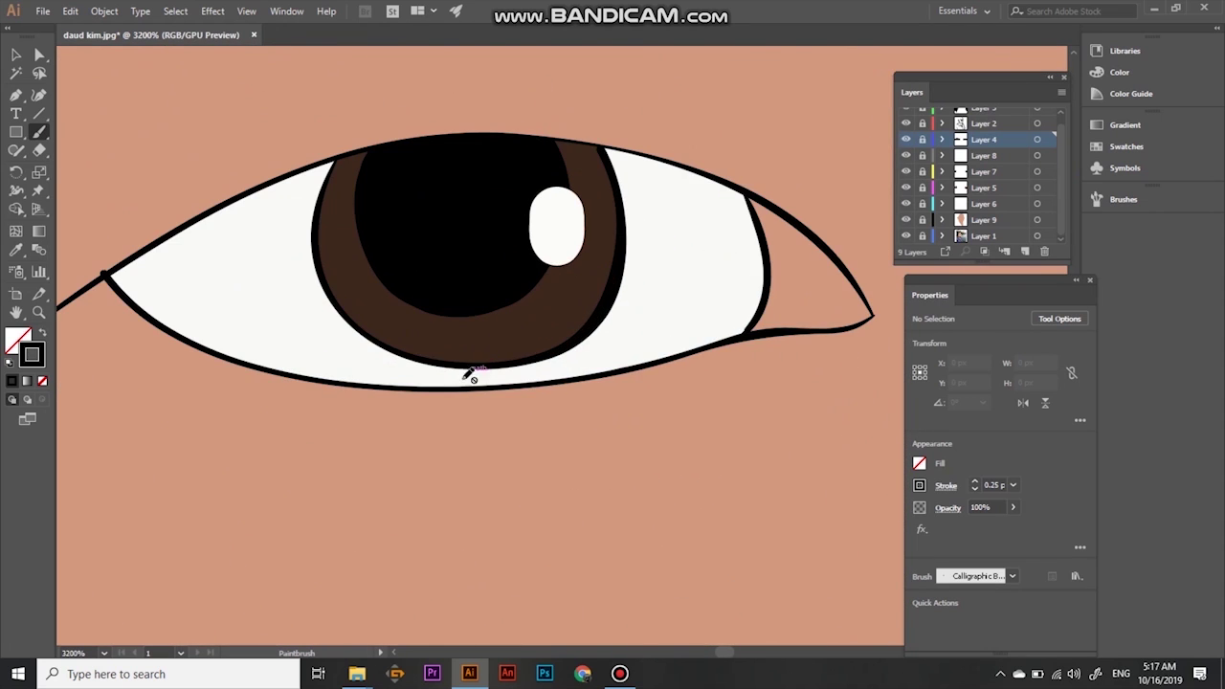
On a new layer, paint thick black strokes along the upper eyelid
{"action": "left_click", "coordinate": [906, 202]}
{"action": "key", "text": "ctrl+l"}
{"action": "left_click_drag", "start_coordinate": [115, 277], "coordinate": [334, 167]}
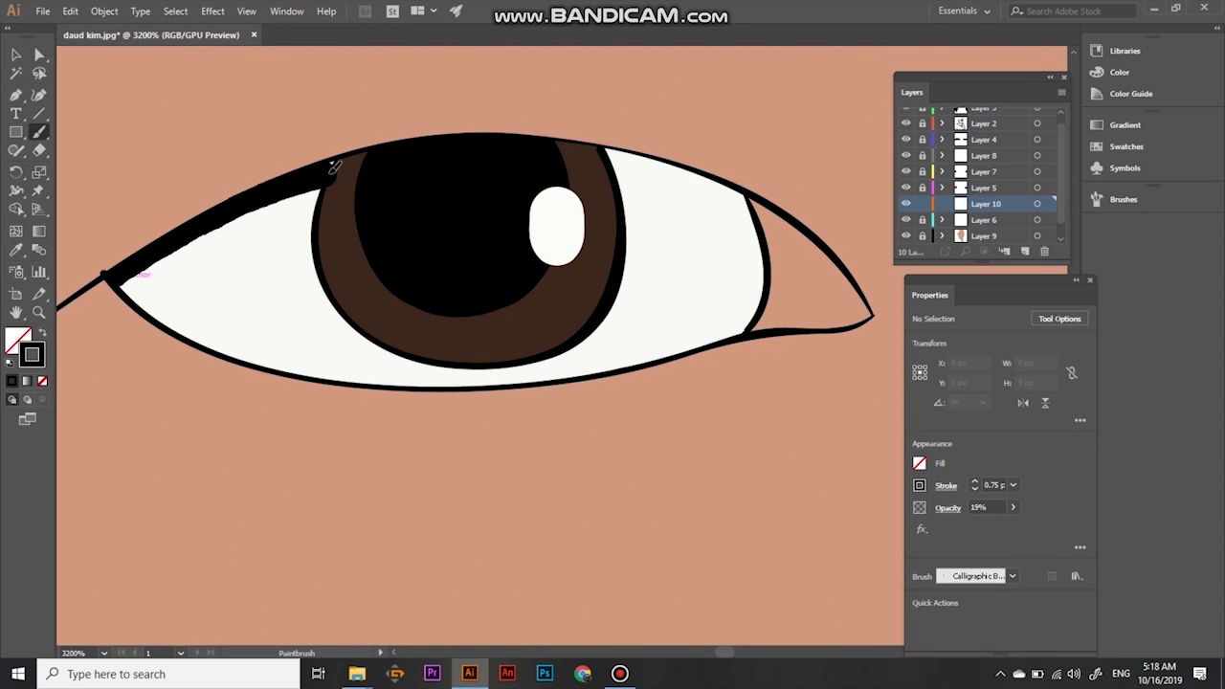
{"action": "left_click_drag", "start_coordinate": [631, 158], "coordinate": [716, 189]}
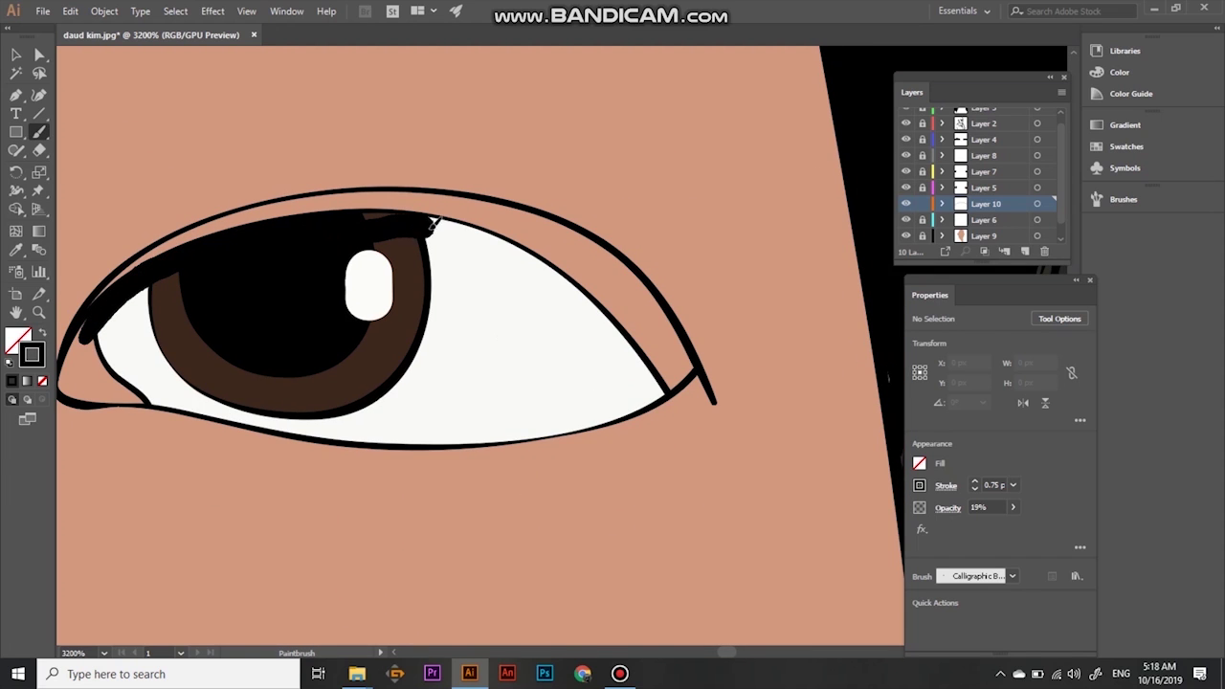
{"action": "scroll", "coordinate": [377, 459], "scroll_direction": "left", "scroll_amount": 10}
{"action": "scroll", "coordinate": [377, 460], "scroll_direction": "left", "scroll_amount": 5}
Add another layer and set the brush to dark red 602e2e at full opacity
{"action": "key", "text": "ctrl+l"}
{"action": "double_click", "coordinate": [31, 354]}
{"action": "left_click", "coordinate": [869, 224]}
{"action": "left_click", "coordinate": [1012, 508]}
{"action": "double_click", "coordinate": [32, 355]}
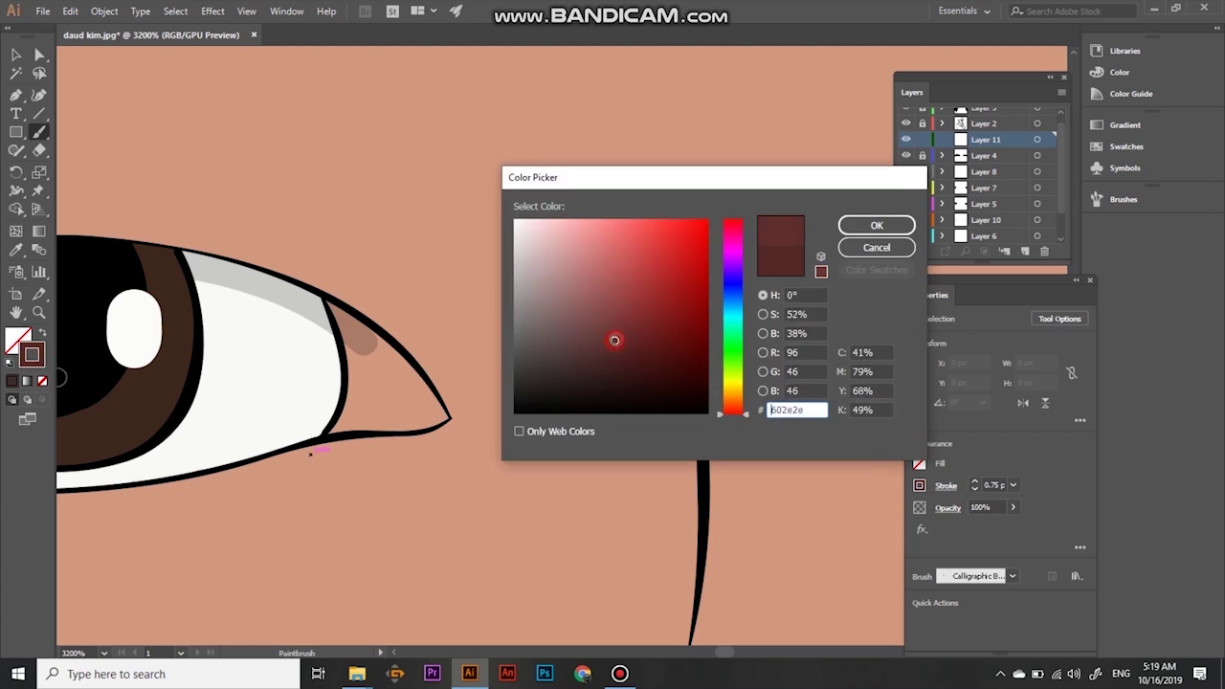
{"action": "left_click", "coordinate": [873, 224]}
Paint both inner eye corners dark red, then zoom out and clear the selection
{"action": "left_click_drag", "start_coordinate": [364, 339], "coordinate": [376, 414]}
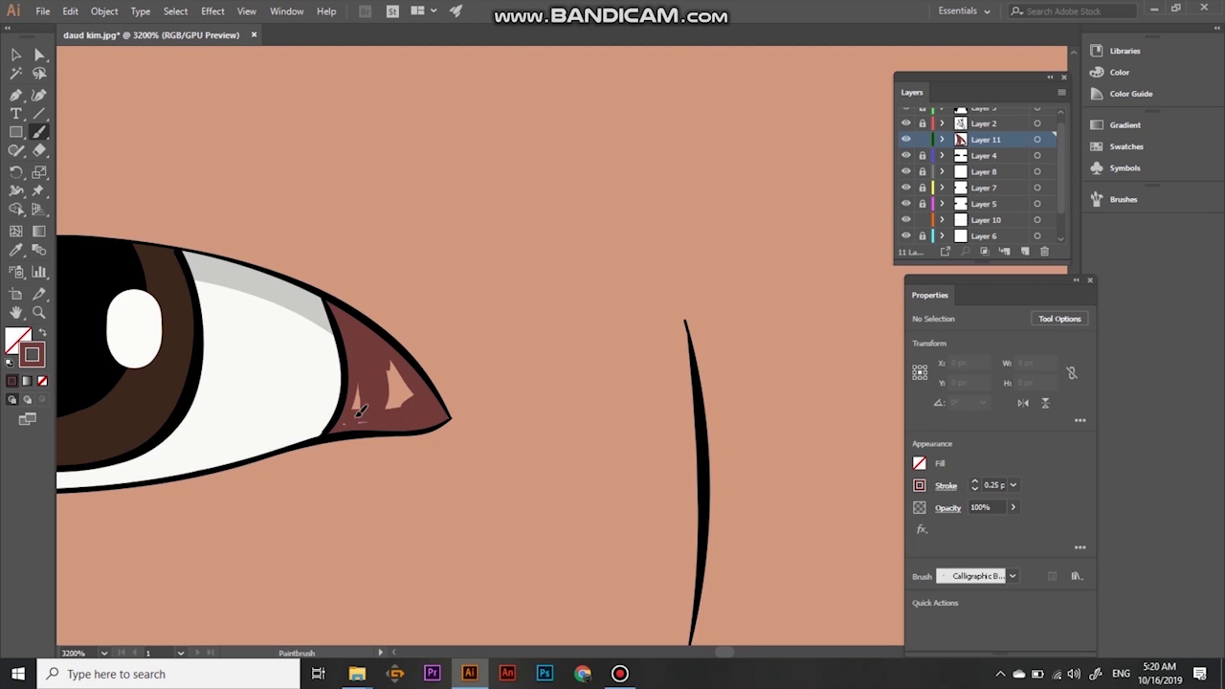
{"action": "scroll", "coordinate": [498, 410], "scroll_direction": "right", "scroll_amount": 10}
{"action": "left_click_drag", "start_coordinate": [287, 307], "coordinate": [273, 411]}
{"action": "left_click_drag", "start_coordinate": [316, 364], "coordinate": [287, 421]}
{"action": "key", "text": "ctrl+minus"}
{"action": "key", "text": "ctrl+minus"}
{"action": "key", "text": "ctrl+minus"}
{"action": "key", "text": "v"}
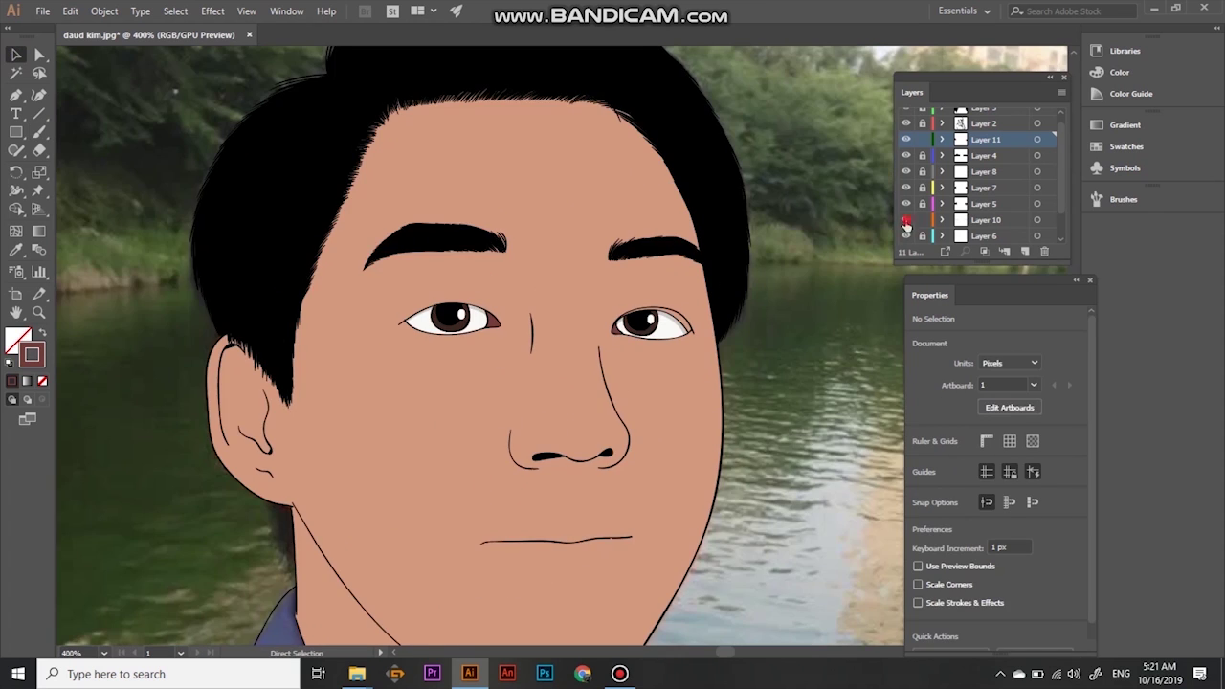
{"action": "key", "text": "ctrl+plus"}
{"action": "left_click", "coordinate": [861, 296]}
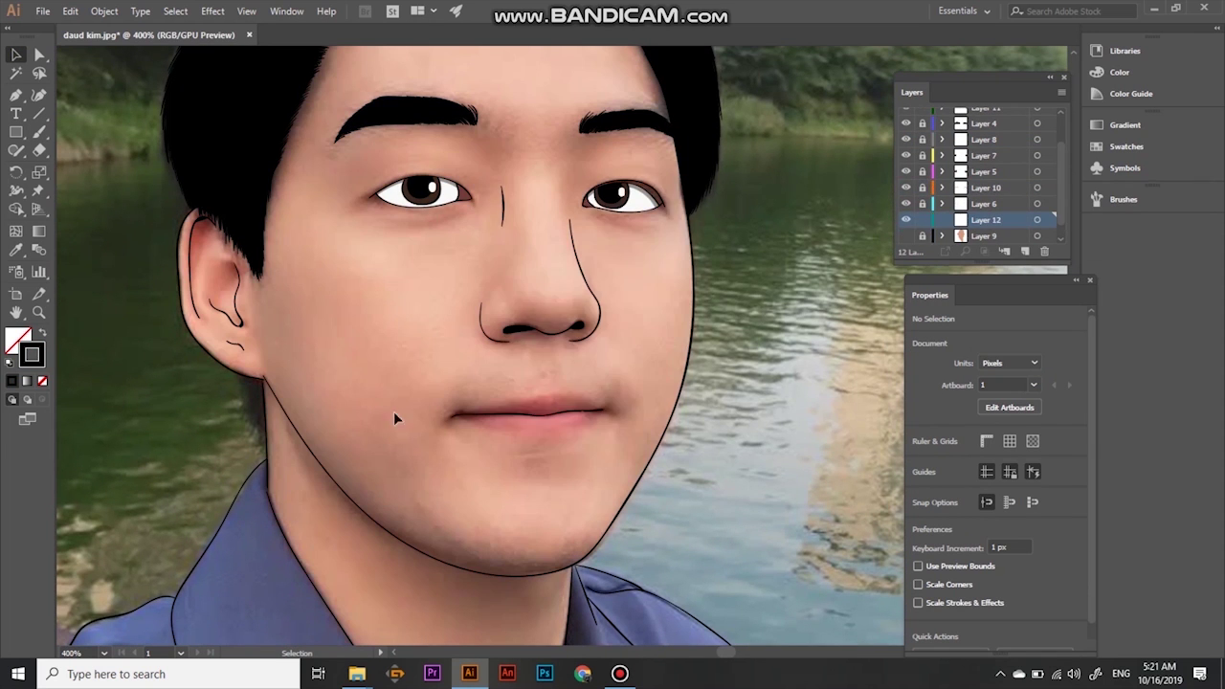
Using the new reddish lip colour, outline and fill both lips
{"action": "type", "text": "af5656"}
{"action": "left_click", "coordinate": [877, 225]}
{"action": "key", "text": "ctrl+plus"}
{"action": "key", "text": "ctrl+plus"}
{"action": "key", "text": "ctrl+plus"}
{"action": "key", "text": "ctrl+plus"}
{"action": "key", "text": "b"}
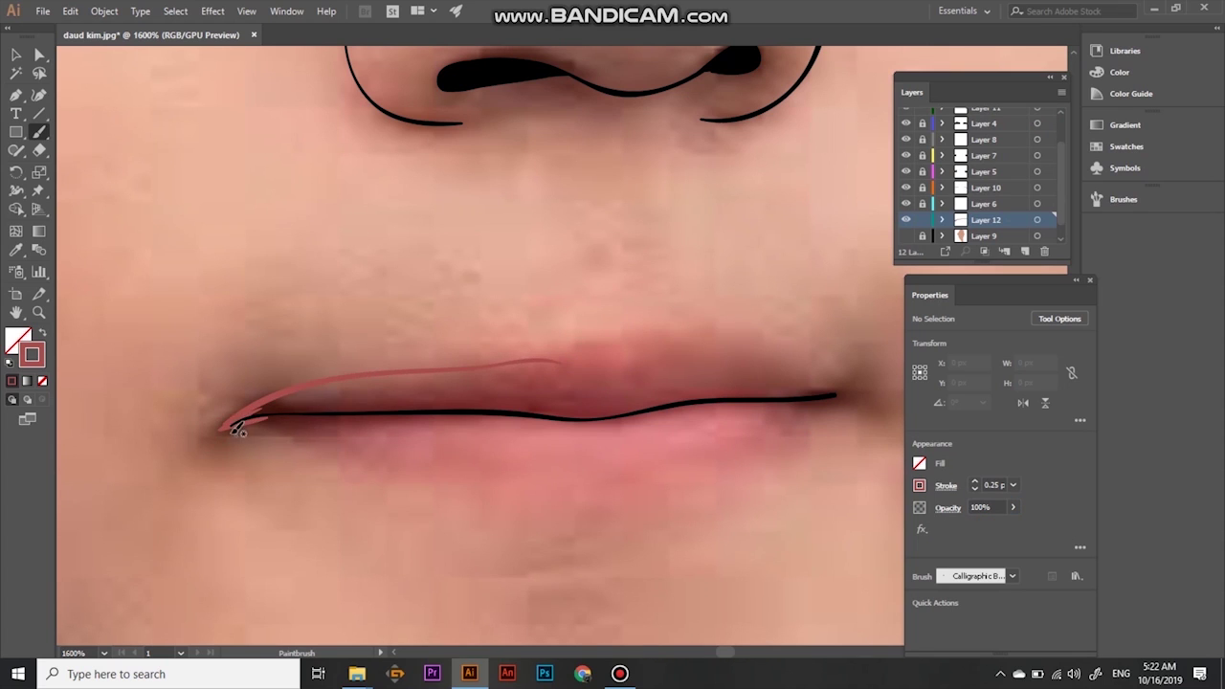
{"action": "left_click_drag", "start_coordinate": [491, 486], "coordinate": [839, 382]}
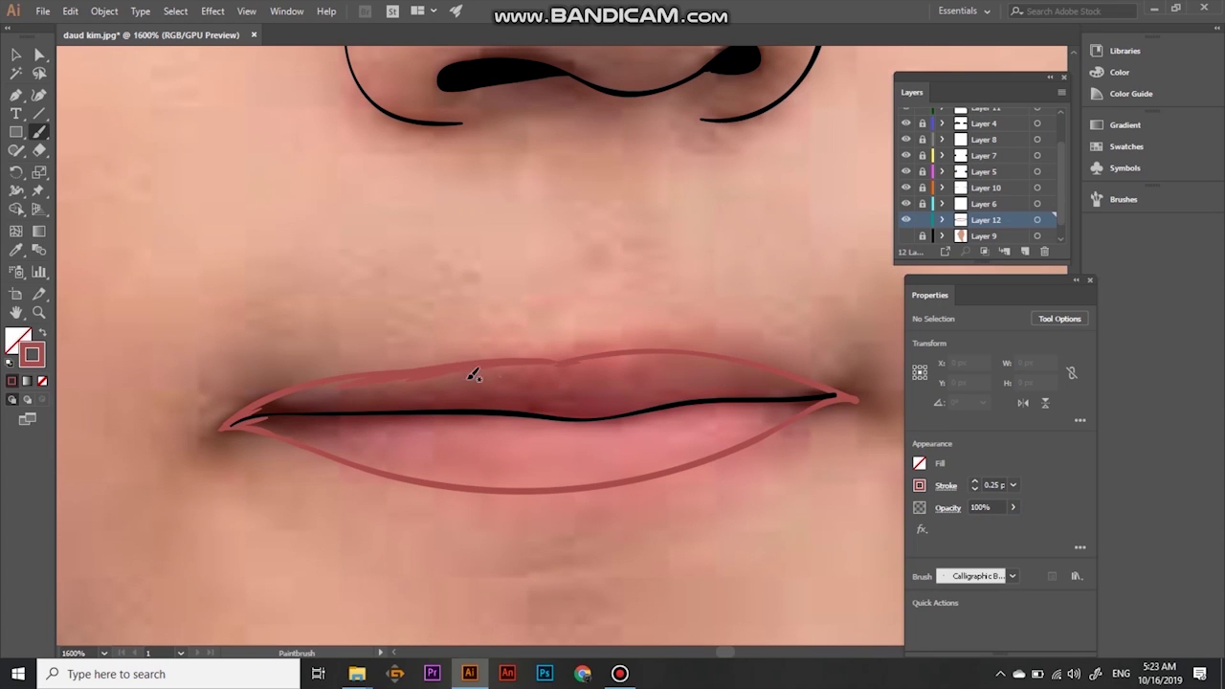
{"action": "mouse_move", "coordinate": [277, 421]}
{"action": "left_mouse_down"}
{"action": "mouse_move", "coordinate": [527, 465]}
{"action": "mouse_move", "coordinate": [336, 430]}
{"action": "mouse_move", "coordinate": [528, 369]}
{"action": "mouse_move", "coordinate": [822, 400]}
{"action": "mouse_move", "coordinate": [818, 384]}
{"action": "left_mouse_up"}
Set the brush weight to 0.25 pt and draw a thin highlight along the upper lip
{"action": "key", "text": "ctrl+plus"}
{"action": "left_click", "coordinate": [1013, 485]}
{"action": "left_click", "coordinate": [1018, 113]}
{"action": "scroll", "coordinate": [650, 424], "scroll_direction": "right", "scroll_amount": 5}
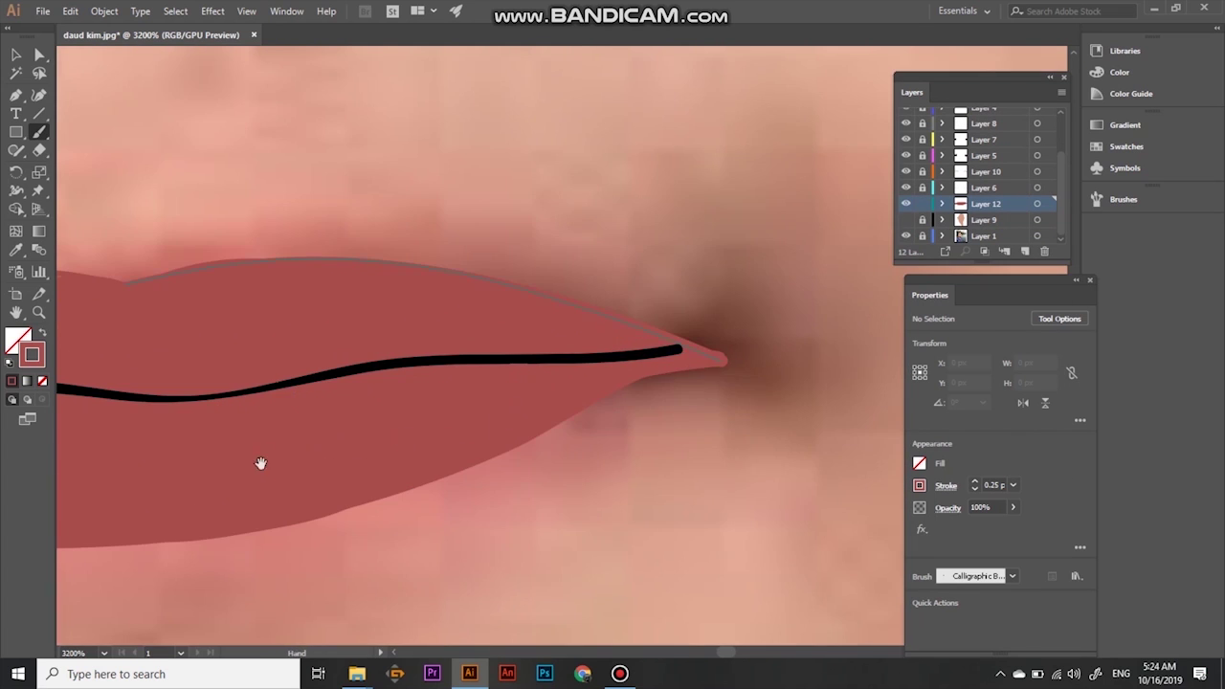
{"action": "key", "text": "ctrl+minus"}
{"action": "left_click_drag", "start_coordinate": [194, 326], "coordinate": [313, 372]}
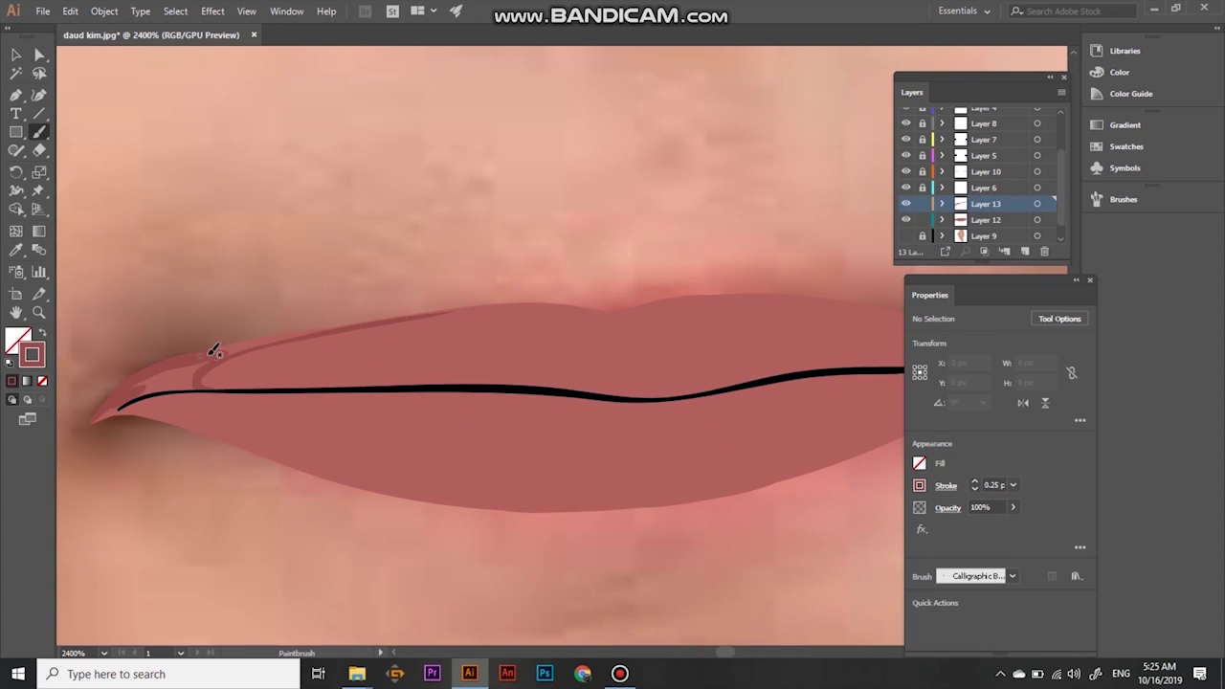
{"action": "left_click_drag", "start_coordinate": [213, 351], "coordinate": [213, 353]}
{"action": "key", "text": "ctrl+plus"}
{"action": "key", "text": "ctrl+plus"}
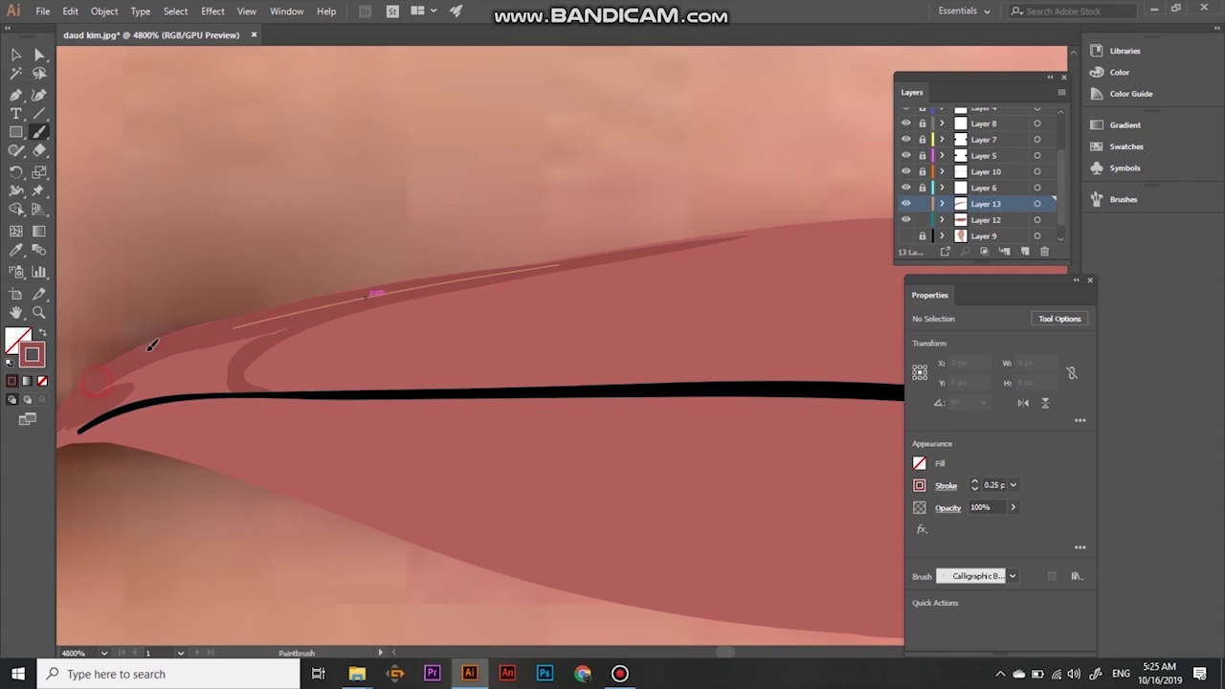
{"action": "left_click_drag", "start_coordinate": [175, 407], "coordinate": [273, 313]}
{"action": "left_click_drag", "start_coordinate": [304, 320], "coordinate": [126, 375]}
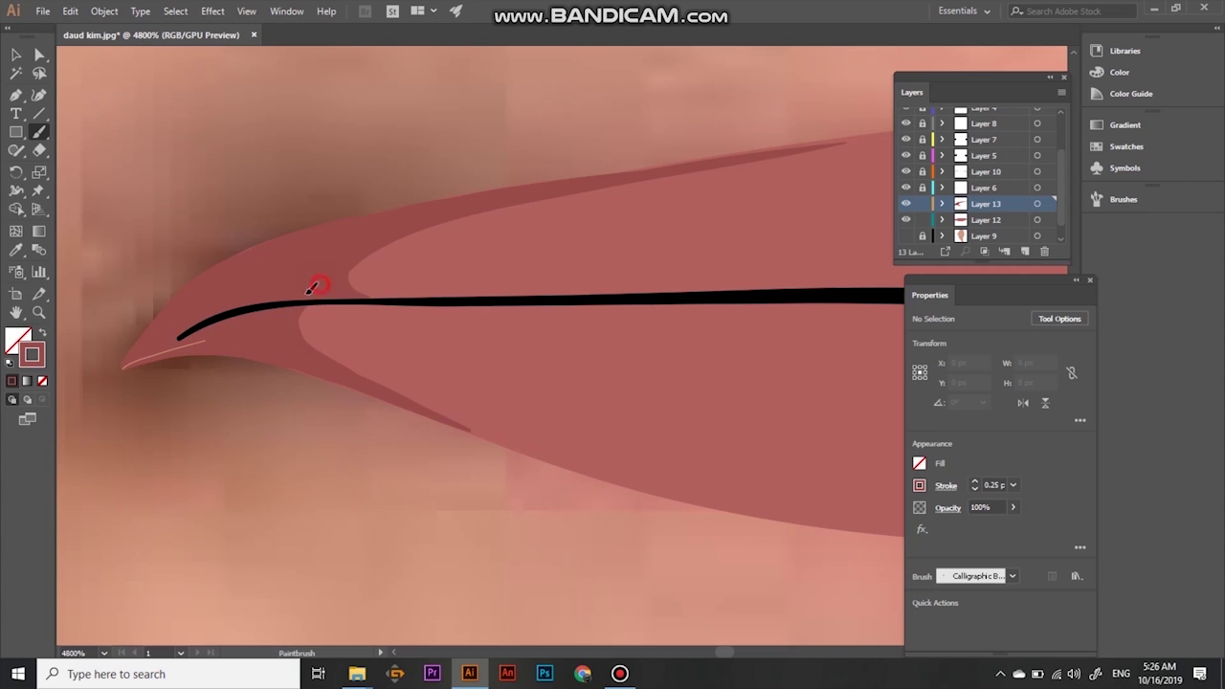
Draw a thin shading stroke across the lip toward the right corner
{"action": "scroll", "coordinate": [316, 289], "scroll_direction": "down", "scroll_amount": 2}
{"action": "scroll", "coordinate": [341, 522], "scroll_direction": "up", "scroll_amount": 2}
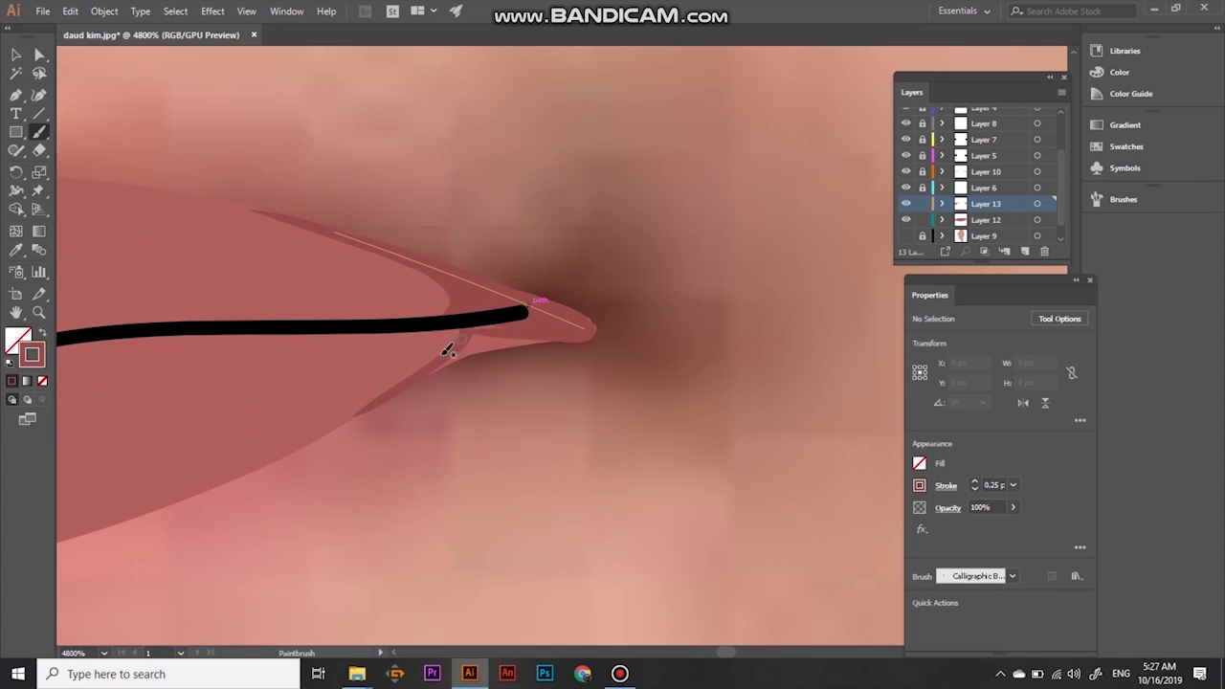
{"action": "scroll", "coordinate": [486, 328], "scroll_direction": "down", "scroll_amount": 3}
{"action": "mouse_move", "coordinate": [192, 369]}
{"action": "left_mouse_down"}
{"action": "mouse_move", "coordinate": [415, 396]}
{"action": "mouse_move", "coordinate": [572, 359]}
{"action": "left_mouse_up"}
{"action": "scroll", "coordinate": [594, 316], "scroll_direction": "down", "scroll_amount": 1}
{"action": "scroll", "coordinate": [356, 282], "scroll_direction": "up", "scroll_amount": 2}
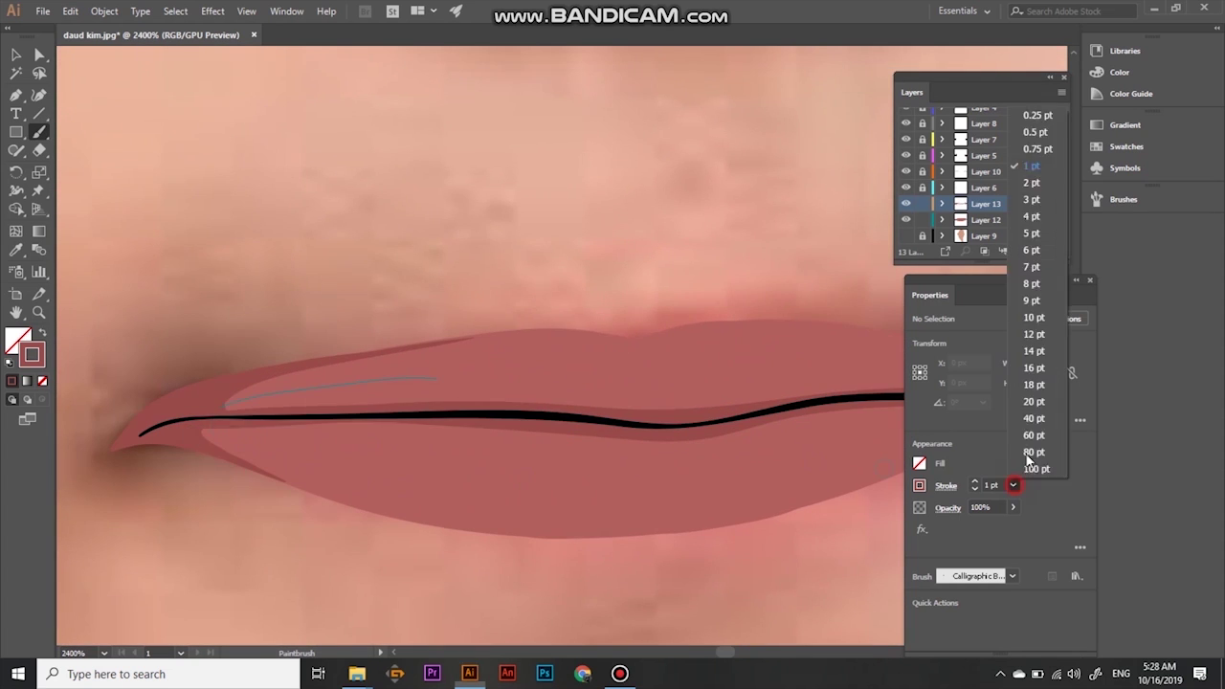
{"action": "left_click_drag", "start_coordinate": [718, 461], "coordinate": [431, 476]}
{"action": "scroll", "coordinate": [687, 409], "scroll_direction": "down", "scroll_amount": 2}
{"action": "scroll", "coordinate": [580, 447], "scroll_direction": "down", "scroll_amount": 2}
Add a new layer for skin shading and pick a brown brush colour
{"action": "left_click", "coordinate": [1025, 250]}
{"action": "double_click", "coordinate": [32, 354]}
{"action": "left_click", "coordinate": [875, 225]}
{"action": "double_click", "coordinate": [32, 354]}
{"action": "key", "text": "Return"}
{"action": "scroll", "coordinate": [319, 266], "scroll_direction": "down", "scroll_amount": 1}
Paint brown shading strokes along the forehead and across the face on Layer 14
{"action": "scroll", "coordinate": [320, 266], "scroll_direction": "up", "scroll_amount": 3}
{"action": "left_click_drag", "start_coordinate": [295, 158], "coordinate": [278, 278]}
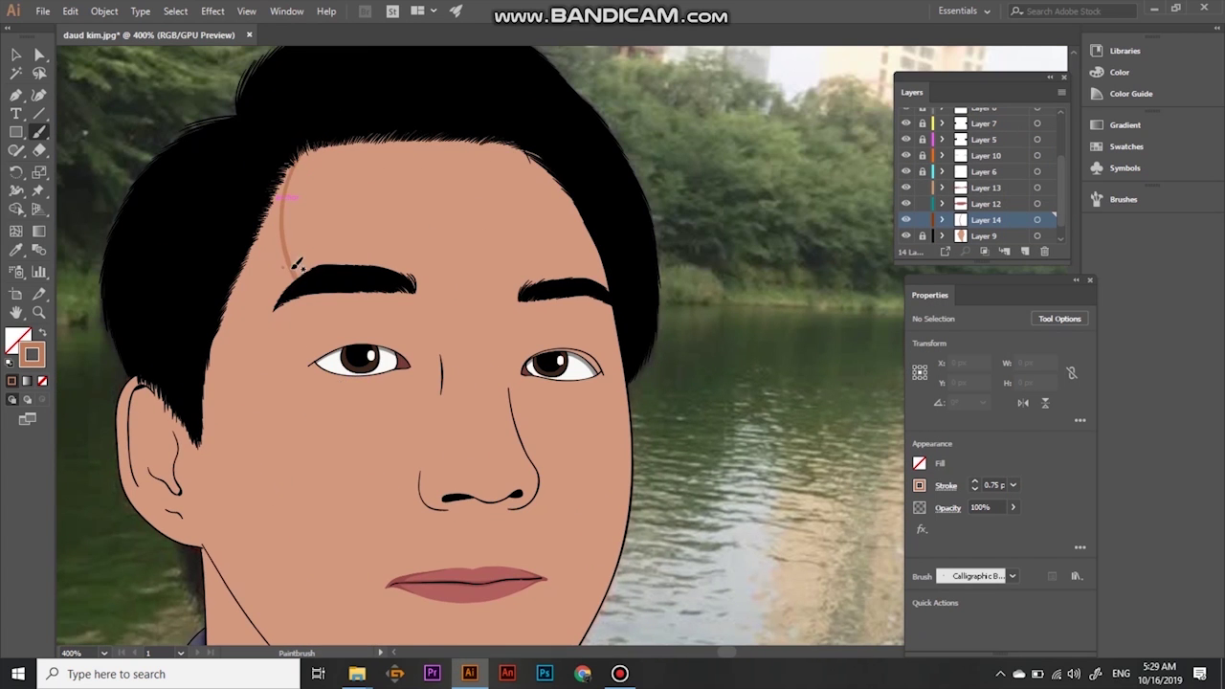
{"action": "scroll", "coordinate": [370, 364], "scroll_direction": "up", "scroll_amount": 2}
{"action": "scroll", "coordinate": [485, 341], "scroll_direction": "up", "scroll_amount": 1}
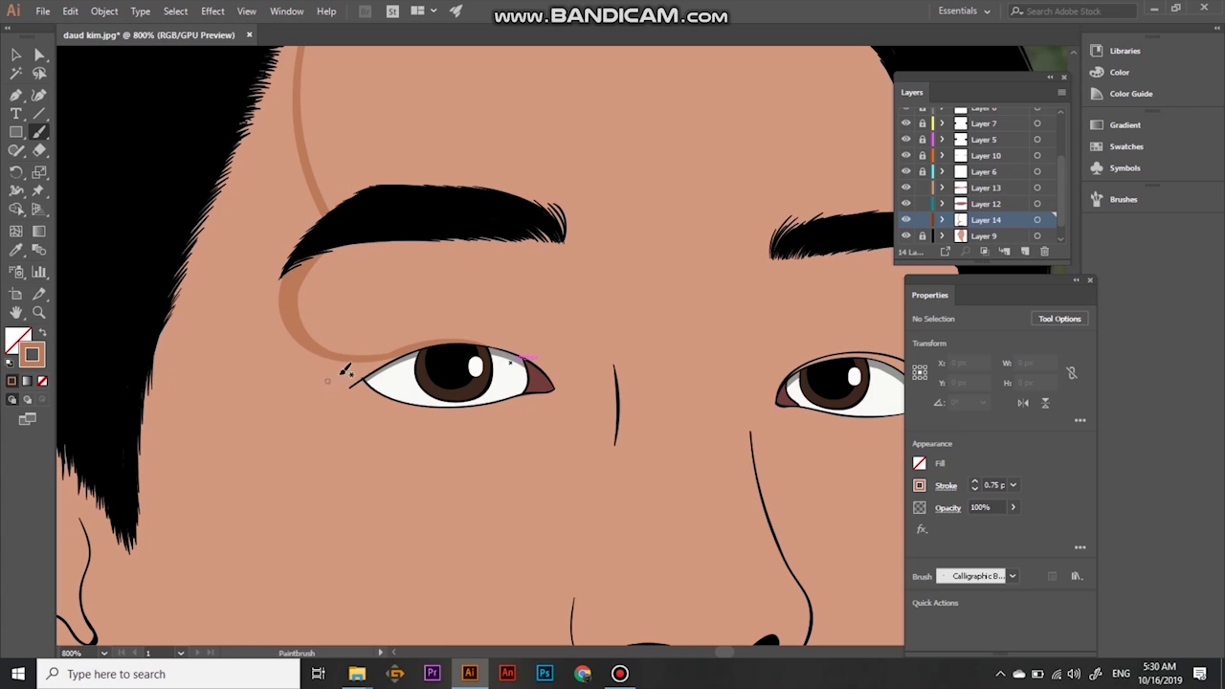
{"action": "left_click_drag", "start_coordinate": [247, 426], "coordinate": [418, 410]}
{"action": "scroll", "coordinate": [976, 172], "scroll_direction": "up", "scroll_amount": 5}
Hide the flat skin colour to reveal the photo, and confirm the brown paint colour
{"action": "left_click", "coordinate": [984, 131]}
{"action": "double_click", "coordinate": [31, 355]}
{"action": "key", "text": "Return"}
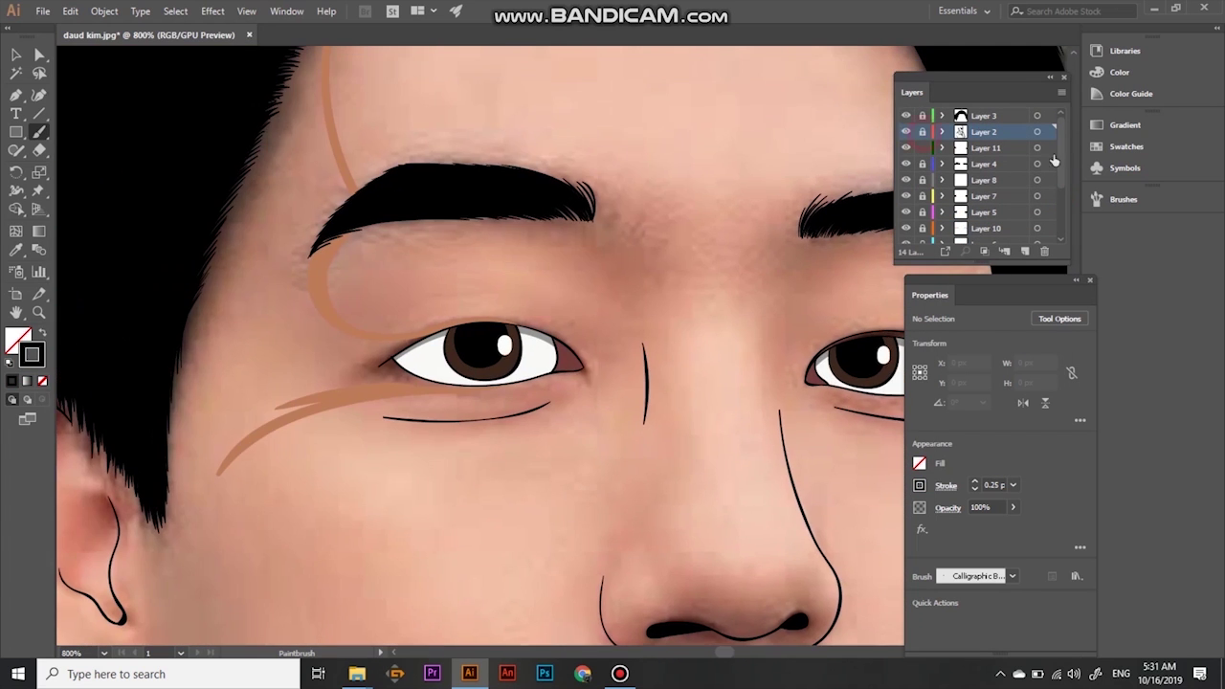
Shade the upper eyelid and extend the under-eye shading to the outer corner
{"action": "scroll", "coordinate": [458, 443], "scroll_direction": "up", "scroll_amount": 2}
{"action": "scroll", "coordinate": [457, 443], "scroll_direction": "up", "scroll_amount": 1}
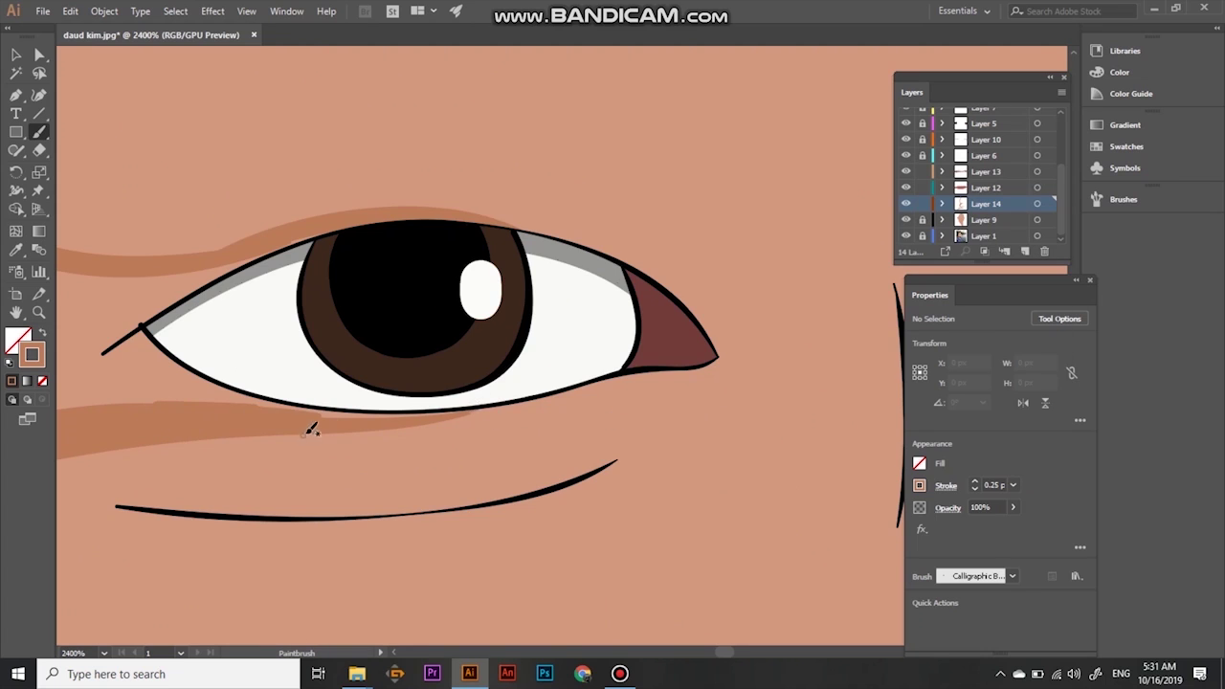
{"action": "left_click_drag", "start_coordinate": [439, 509], "coordinate": [627, 485]}
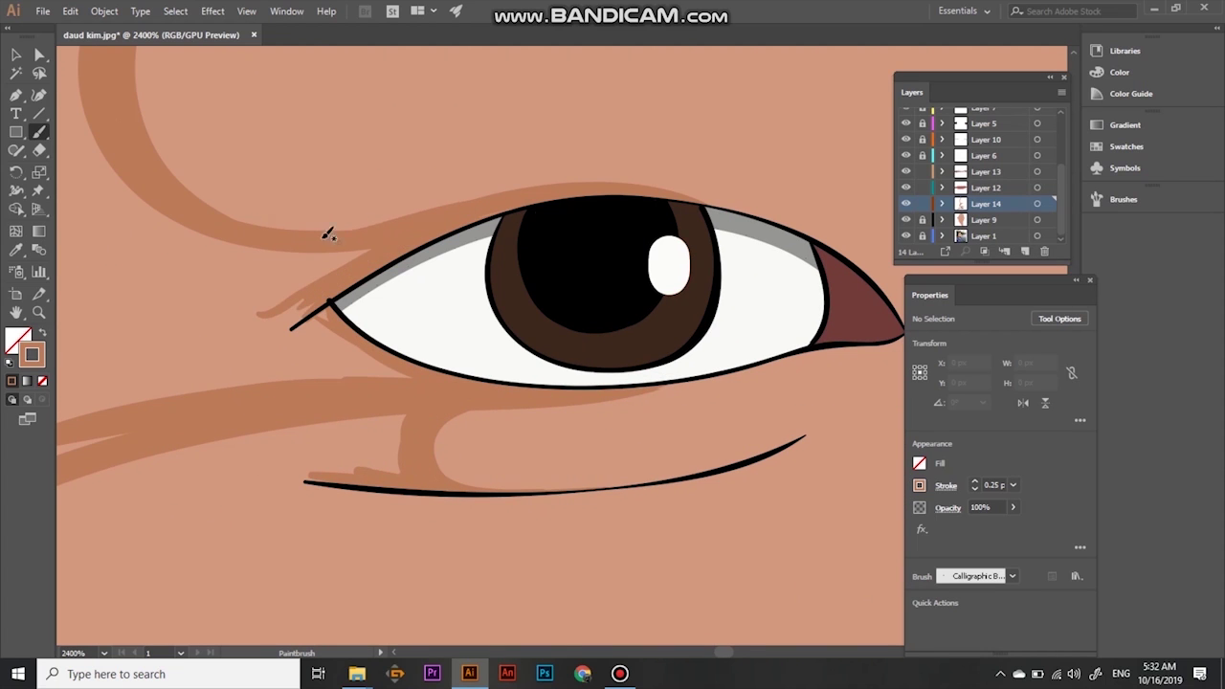
{"action": "scroll", "coordinate": [410, 375], "scroll_direction": "down", "scroll_amount": 3}
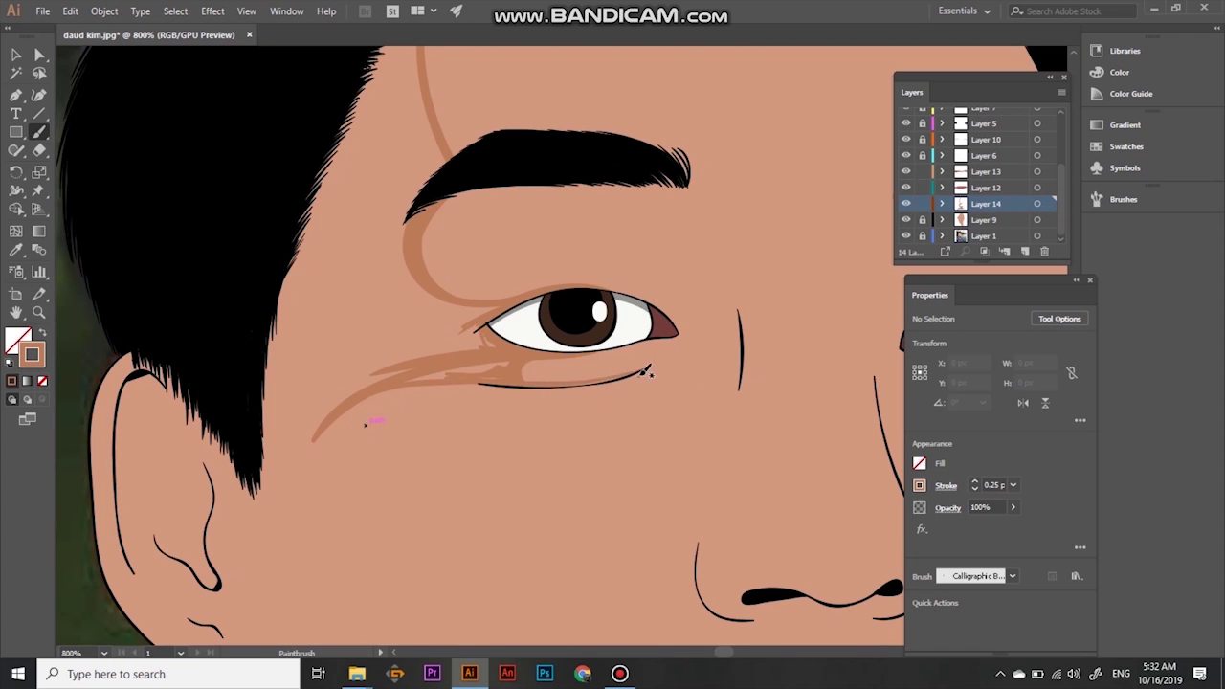
{"action": "scroll", "coordinate": [504, 380], "scroll_direction": "up", "scroll_amount": 3}
{"action": "scroll", "coordinate": [330, 448], "scroll_direction": "down", "scroll_amount": 5}
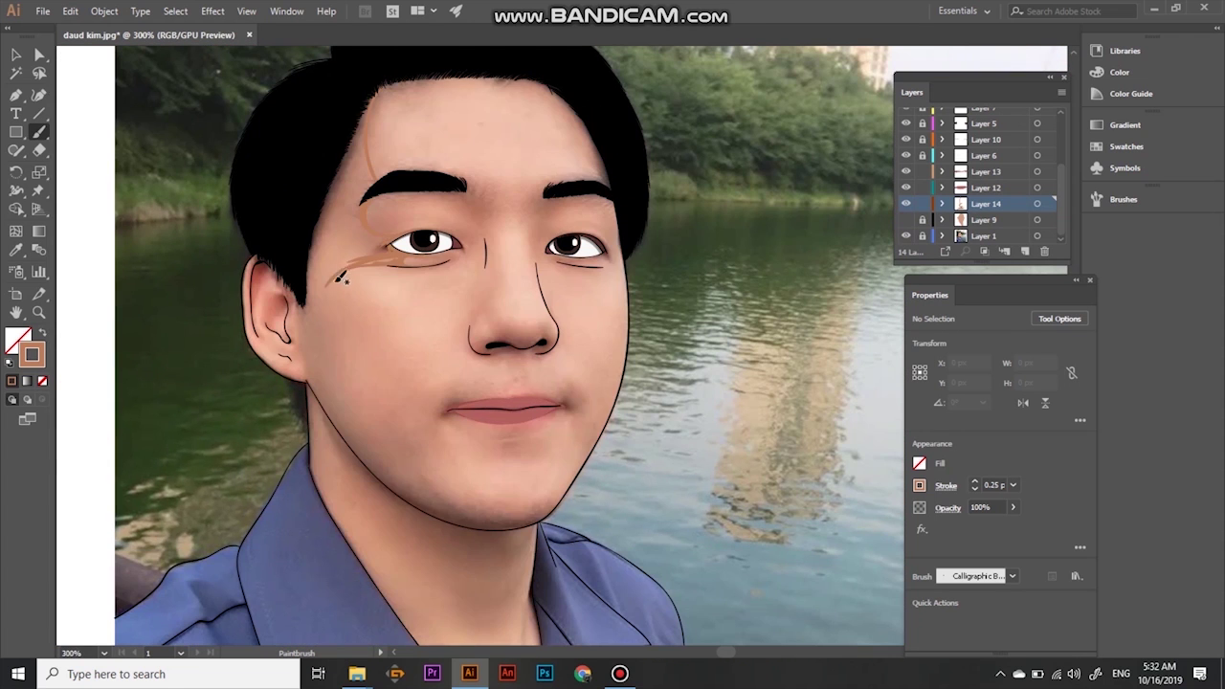
{"action": "scroll", "coordinate": [486, 412], "scroll_direction": "up", "scroll_amount": 2}
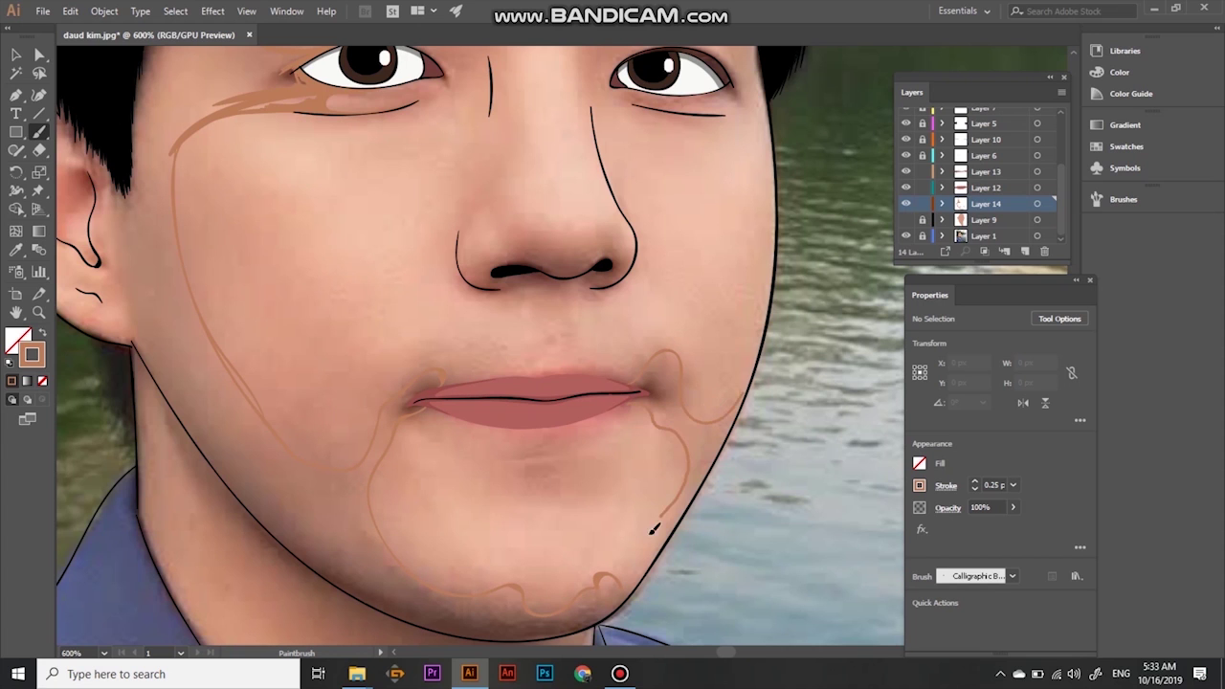
{"action": "scroll", "coordinate": [497, 415], "scroll_direction": "down", "scroll_amount": 3}
{"action": "scroll", "coordinate": [346, 324], "scroll_direction": "up", "scroll_amount": 3}
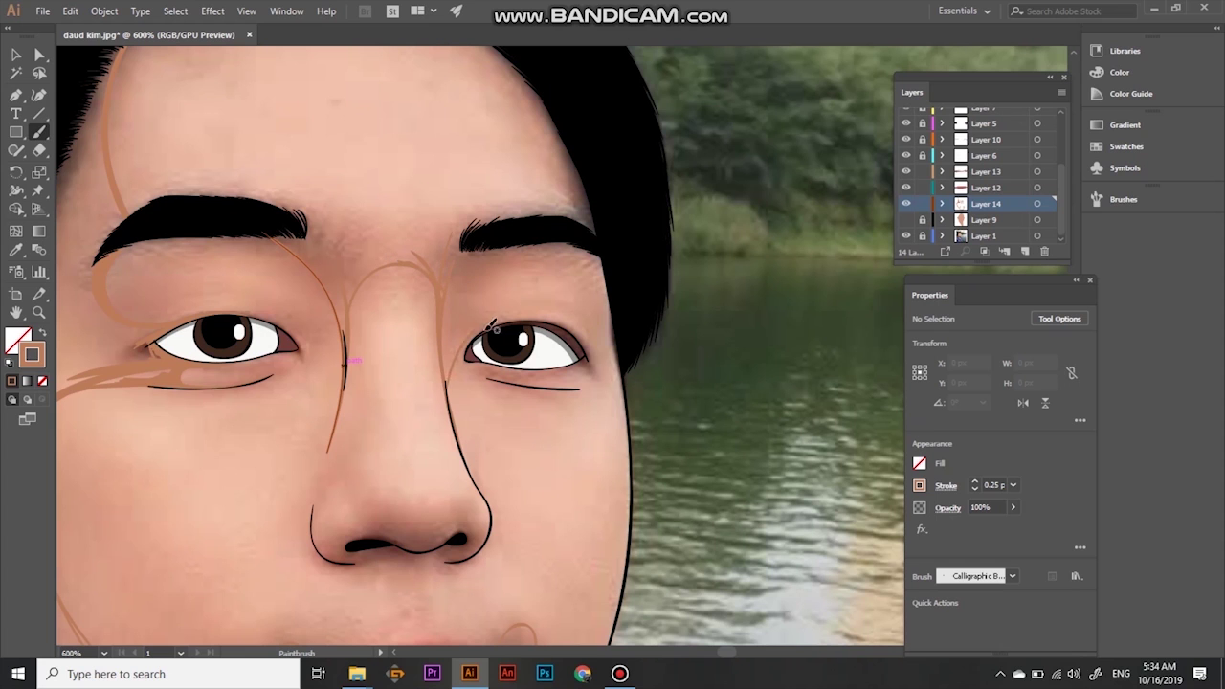
{"action": "scroll", "coordinate": [481, 308], "scroll_direction": "up", "scroll_amount": 1}
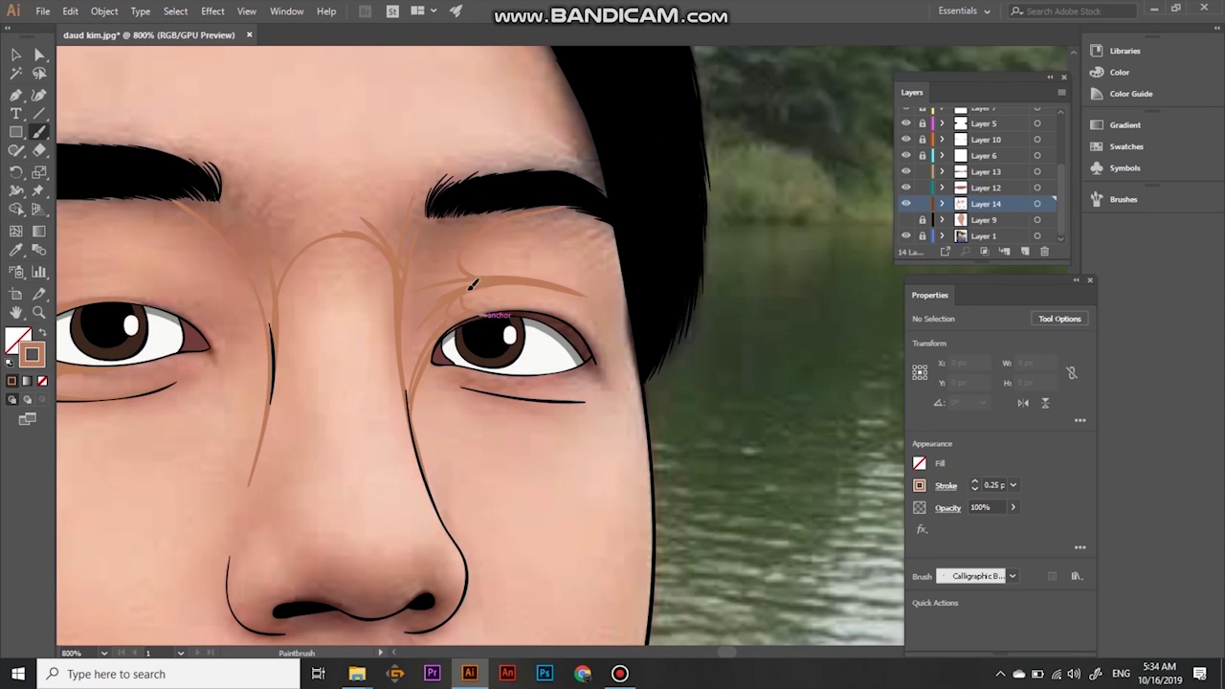
{"action": "scroll", "coordinate": [459, 326], "scroll_direction": "up", "scroll_amount": 3}
{"action": "left_click_drag", "start_coordinate": [514, 279], "coordinate": [531, 285]}
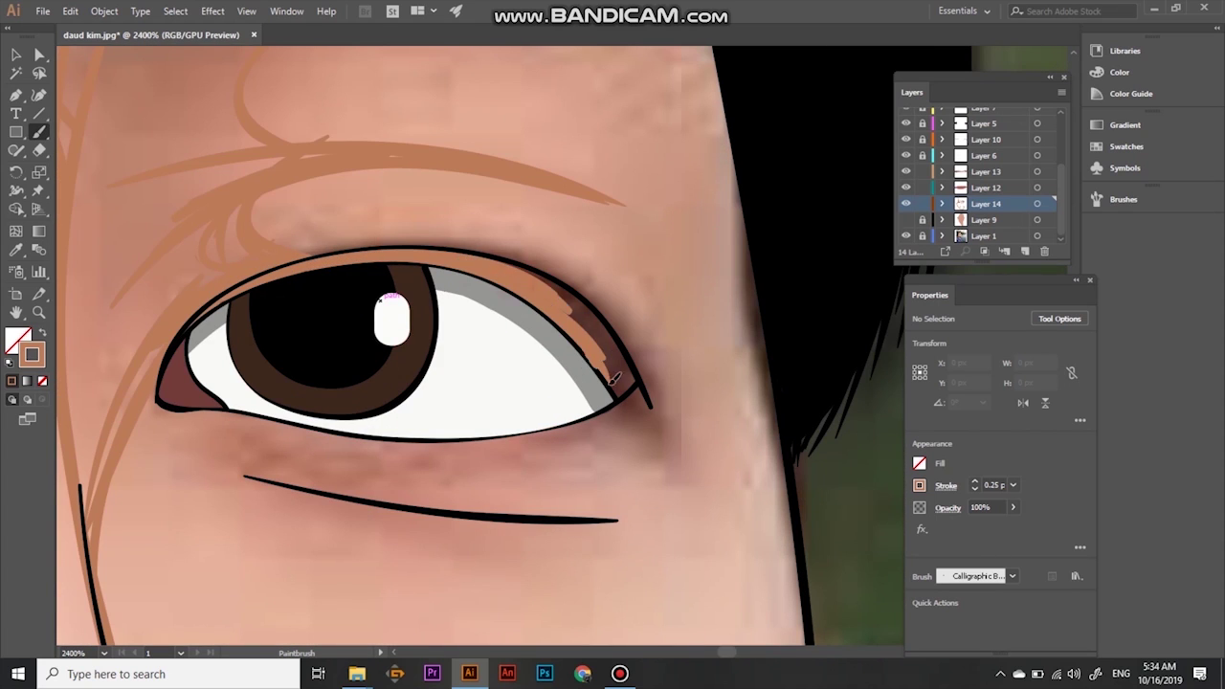
{"action": "left_click_drag", "start_coordinate": [503, 450], "coordinate": [643, 440]}
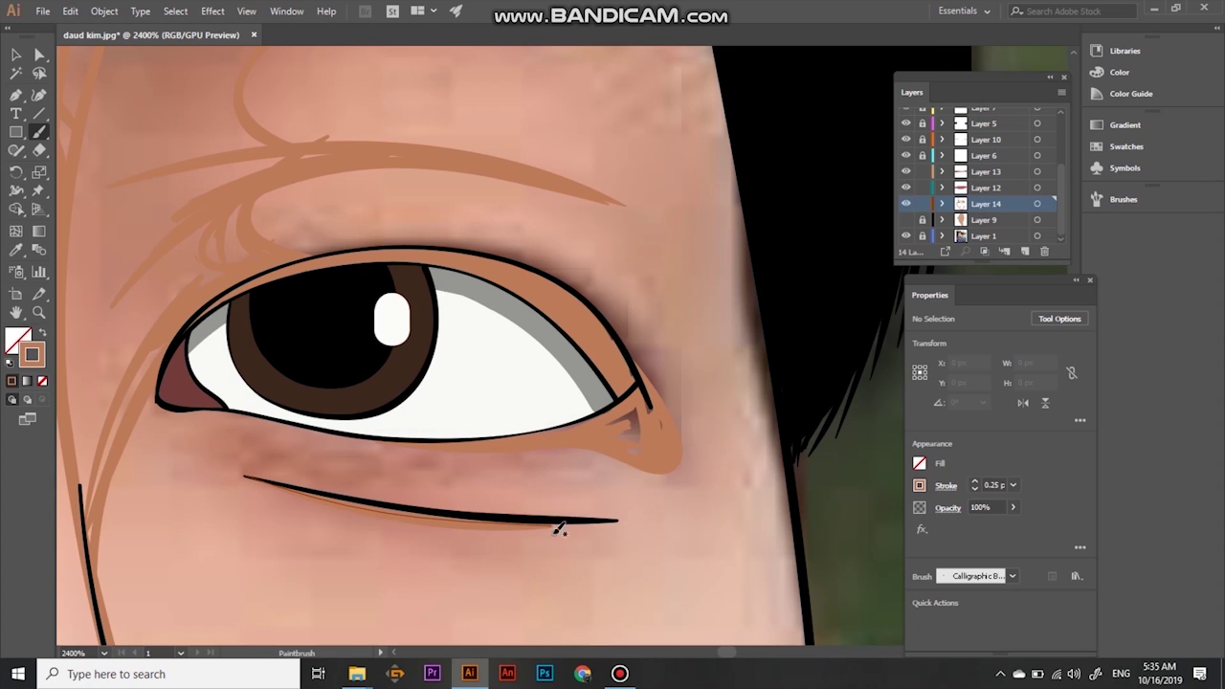
Inspect the eyebrow near the hair edge, then hide the reference photo
{"action": "left_click_drag", "start_coordinate": [356, 356], "coordinate": [524, 445]}
{"action": "scroll", "coordinate": [523, 445], "scroll_direction": "down", "scroll_amount": 4}
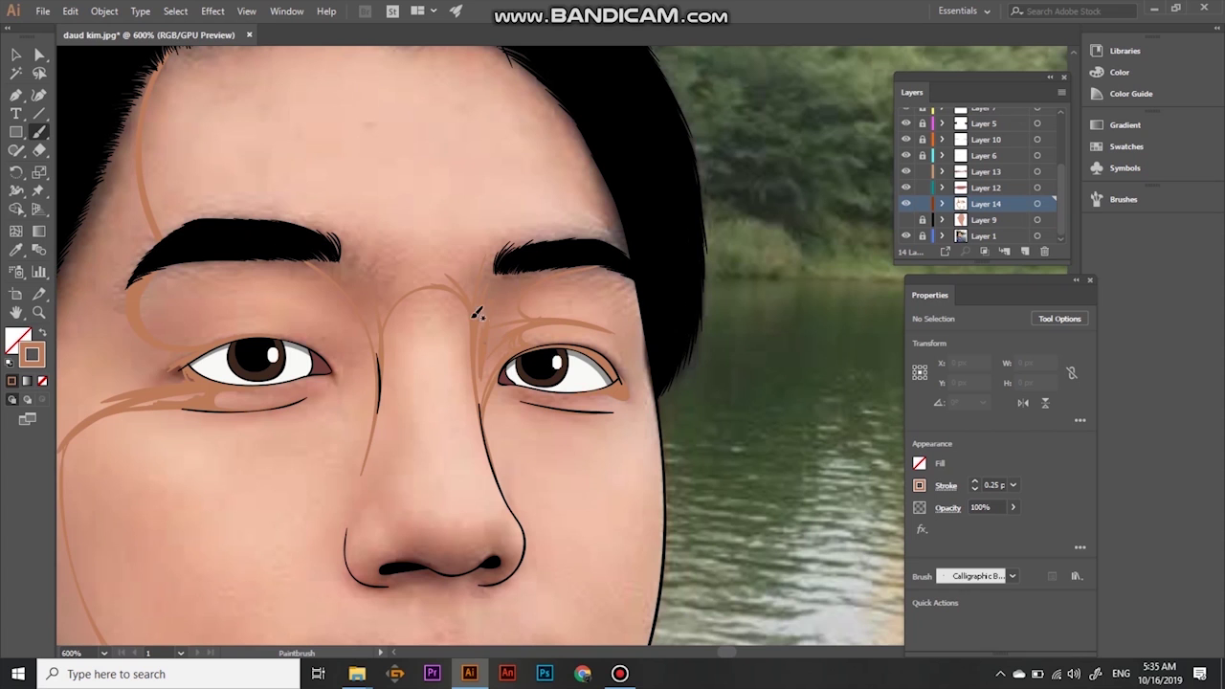
{"action": "scroll", "coordinate": [608, 222], "scroll_direction": "up", "scroll_amount": 2}
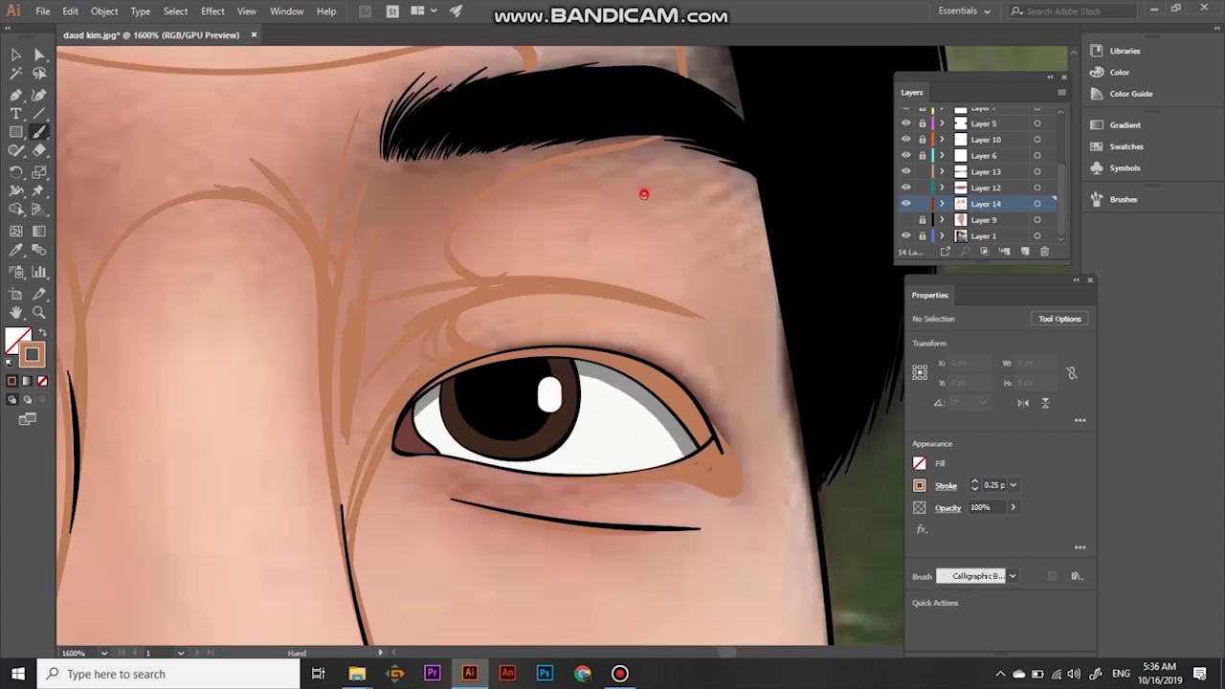
{"action": "scroll", "coordinate": [479, 287], "scroll_direction": "up", "scroll_amount": 1}
{"action": "left_click", "coordinate": [393, 388]}
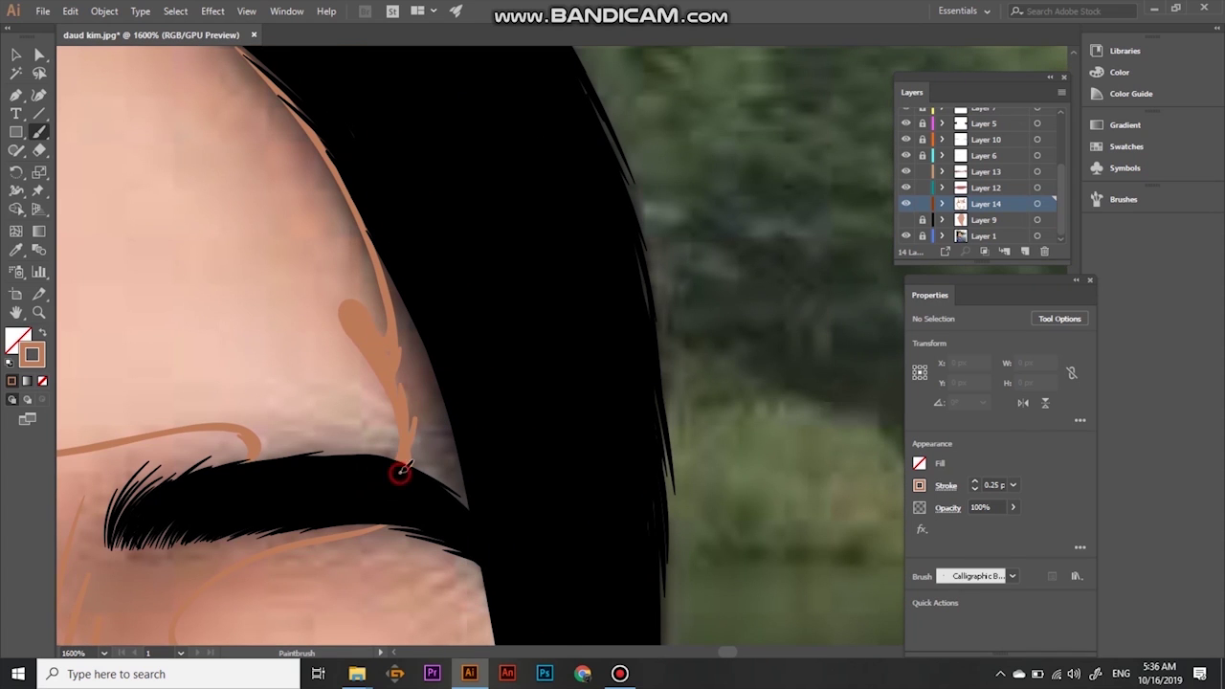
{"action": "scroll", "coordinate": [400, 471], "scroll_direction": "down", "scroll_amount": 2}
{"action": "scroll", "coordinate": [194, 237], "scroll_direction": "down", "scroll_amount": 5}
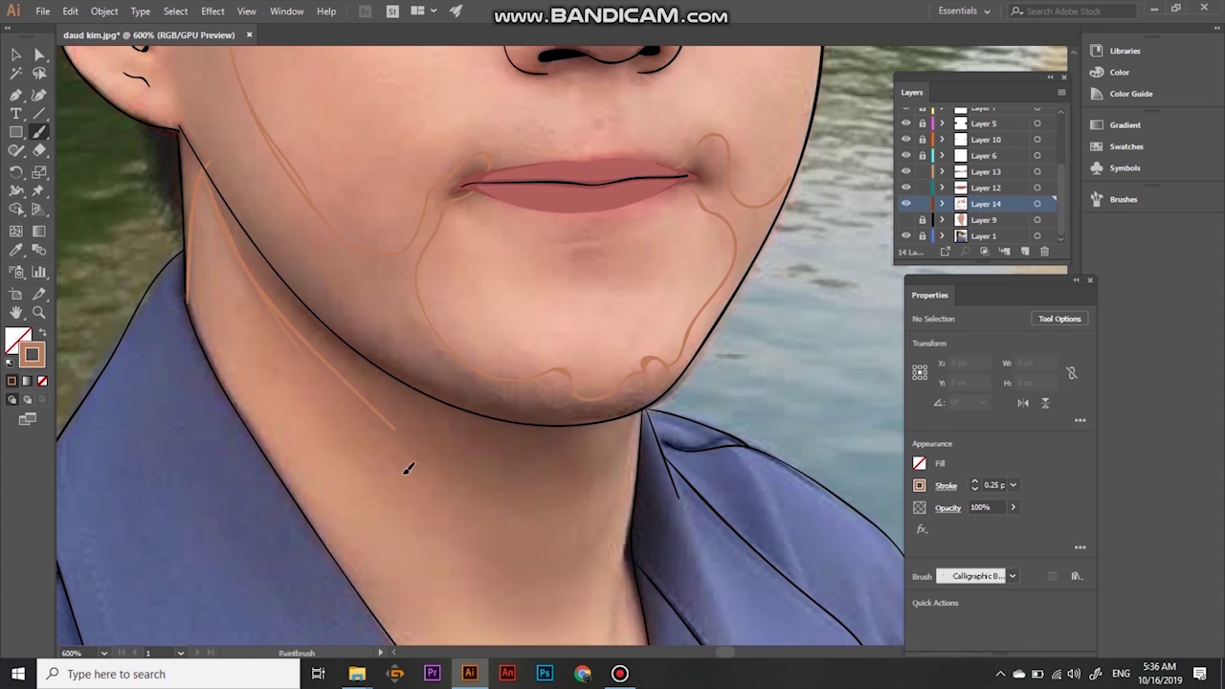
{"action": "scroll", "coordinate": [213, 409], "scroll_direction": "up", "scroll_amount": 5}
{"action": "scroll", "coordinate": [175, 385], "scroll_direction": "up", "scroll_amount": 2}
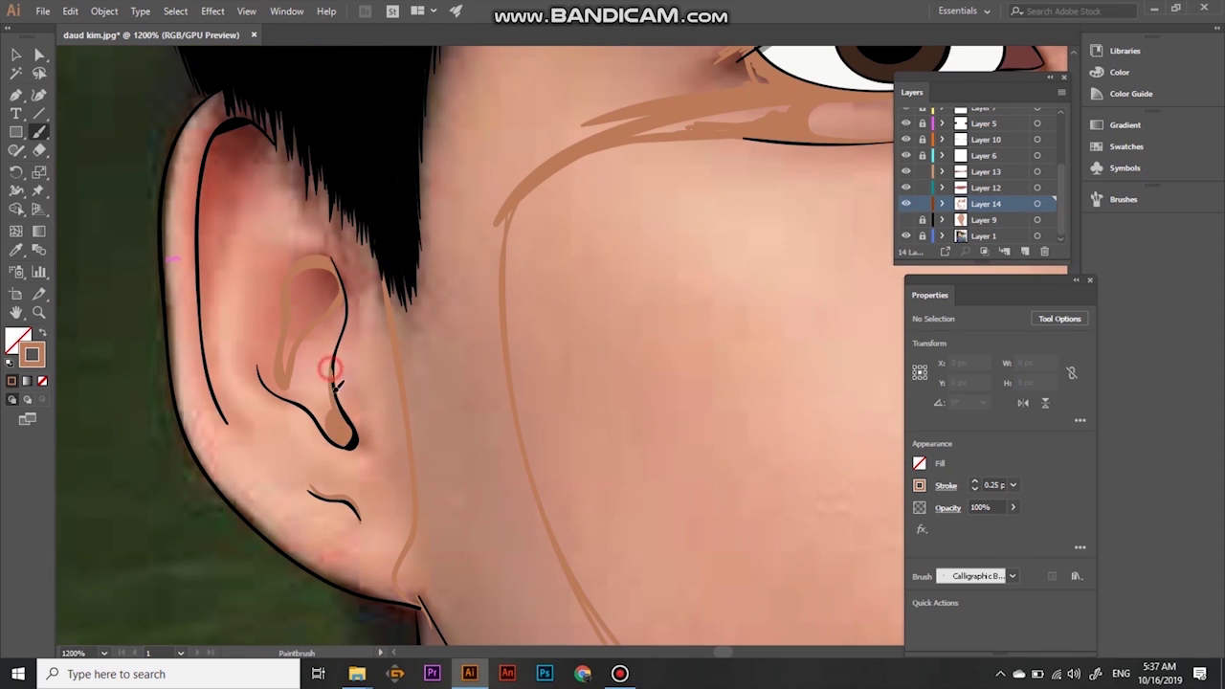
{"action": "key", "text": "ctrl+shift+w"}
{"action": "scroll", "coordinate": [215, 191], "scroll_direction": "up", "scroll_amount": 2}
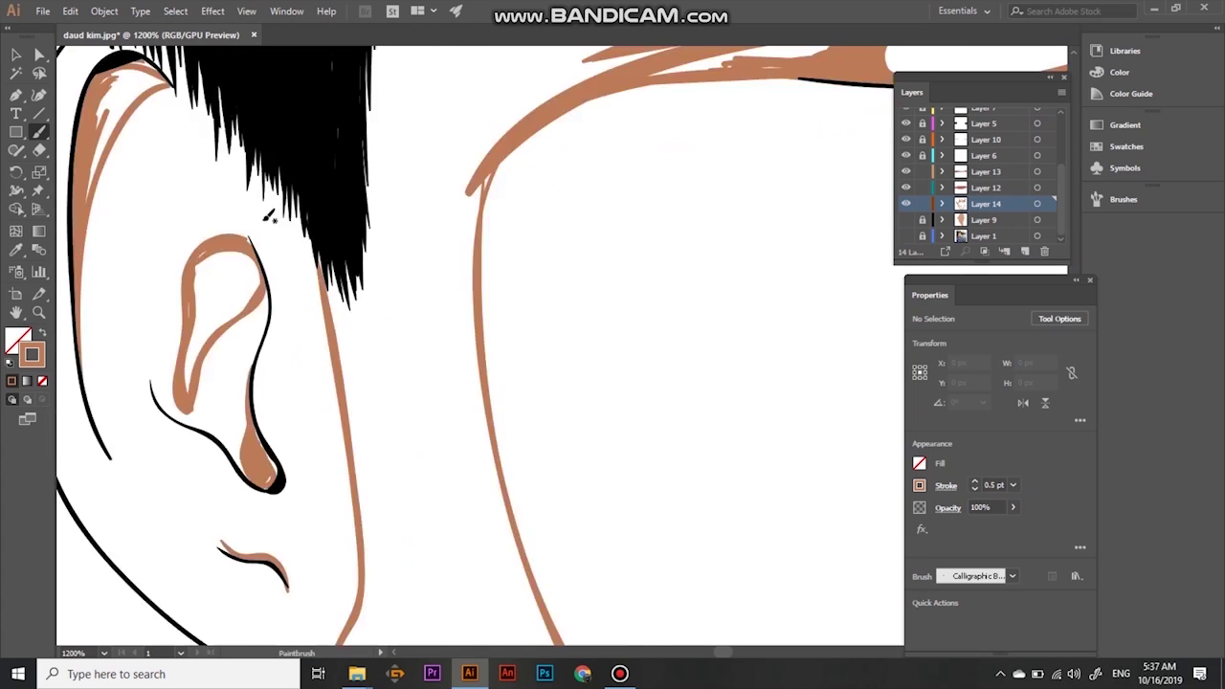
Paint the ear shadow in brown on Layer 14, deleting a stray orange stroke
{"action": "left_click_drag", "start_coordinate": [223, 337], "coordinate": [316, 161]}
{"action": "scroll", "coordinate": [1060, 151], "scroll_direction": "up", "scroll_amount": 3}
{"action": "left_click", "coordinate": [986, 131]}
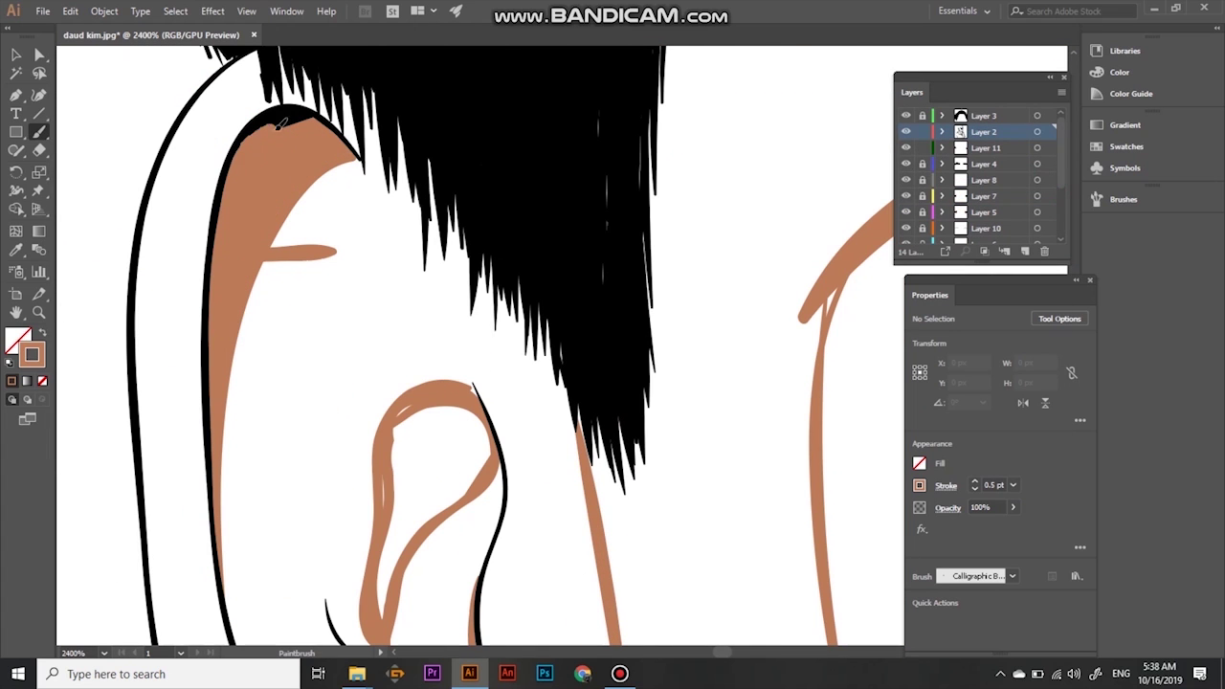
{"action": "left_click", "coordinate": [300, 257], "text": "ctrl"}
{"action": "key", "text": "Delete"}
{"action": "mouse_move", "coordinate": [383, 612]}
{"action": "left_mouse_down"}
{"action": "mouse_move", "coordinate": [408, 423]}
{"action": "mouse_move", "coordinate": [479, 506]}
{"action": "left_mouse_up"}
Paint brown shading under the eye and to its left
{"action": "scroll", "coordinate": [422, 380], "scroll_direction": "down", "scroll_amount": 5}
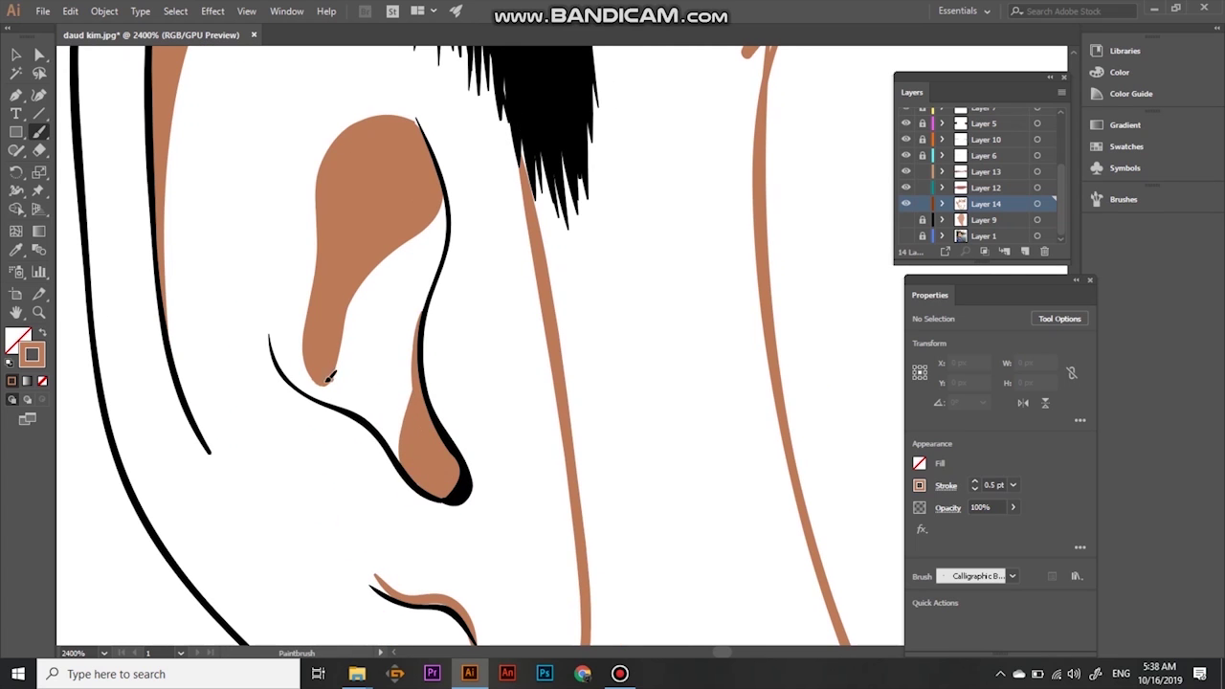
{"action": "scroll", "coordinate": [316, 369], "scroll_direction": "down", "scroll_amount": 3}
{"action": "scroll", "coordinate": [539, 323], "scroll_direction": "up", "scroll_amount": 5}
{"action": "mouse_move", "coordinate": [391, 371]}
{"action": "left_mouse_down"}
{"action": "mouse_move", "coordinate": [384, 491]}
{"action": "mouse_move", "coordinate": [465, 342]}
{"action": "mouse_move", "coordinate": [479, 265]}
{"action": "mouse_move", "coordinate": [536, 248]}
{"action": "left_mouse_up"}
{"action": "scroll", "coordinate": [536, 287], "scroll_direction": "up", "scroll_amount": 3}
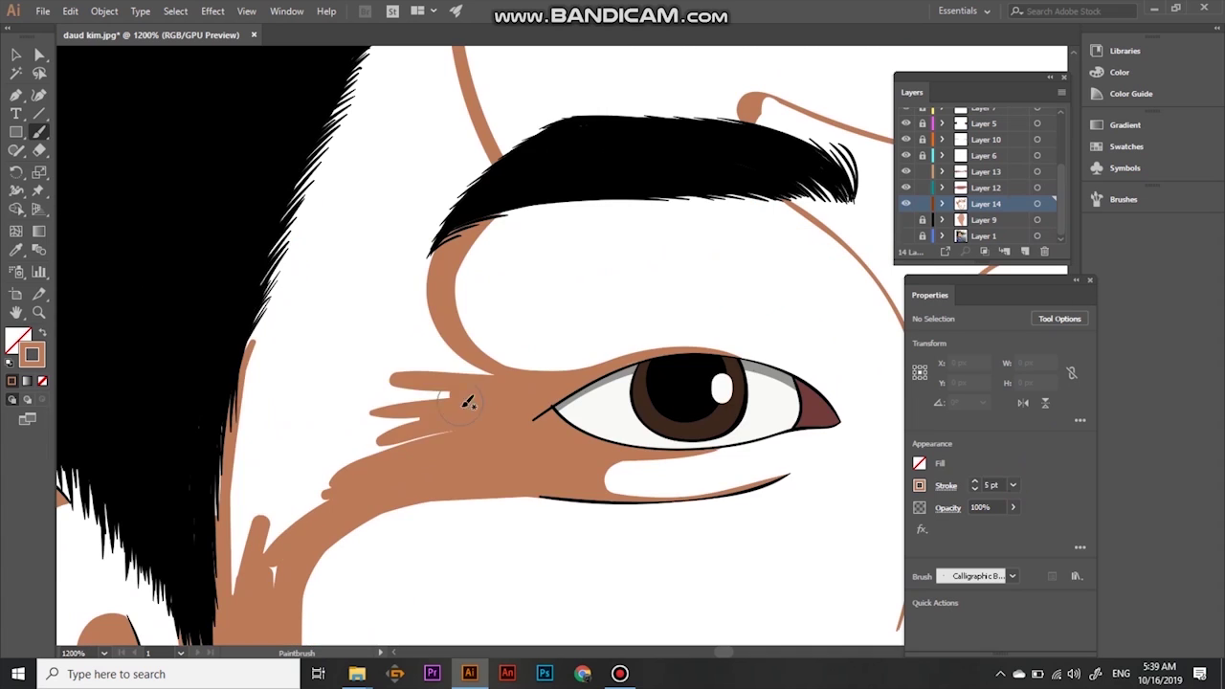
{"action": "left_click_drag", "start_coordinate": [478, 182], "coordinate": [233, 574]}
{"action": "scroll", "coordinate": [287, 449], "scroll_direction": "up", "scroll_amount": 5}
{"action": "scroll", "coordinate": [470, 159], "scroll_direction": "down", "scroll_amount": 3}
{"action": "scroll", "coordinate": [401, 372], "scroll_direction": "up", "scroll_amount": 1, "text": "alt"}
Set the brush stroke weight to 1 pt and draw thin strokes left of the eye
{"action": "left_click", "coordinate": [1013, 486]}
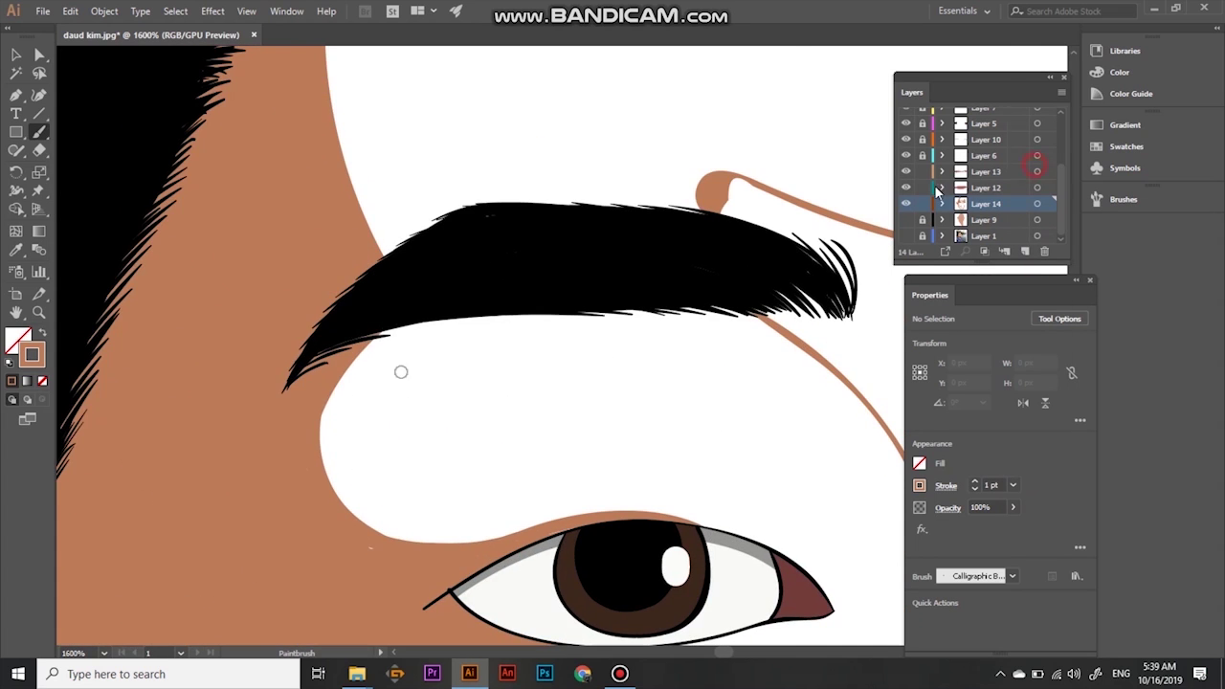
{"action": "left_click", "coordinate": [1032, 166]}
{"action": "scroll", "coordinate": [536, 383], "scroll_direction": "down", "scroll_amount": 5}
{"action": "left_click_drag", "start_coordinate": [275, 371], "coordinate": [396, 402]}
{"action": "scroll", "coordinate": [534, 407], "scroll_direction": "up", "scroll_amount": 1}
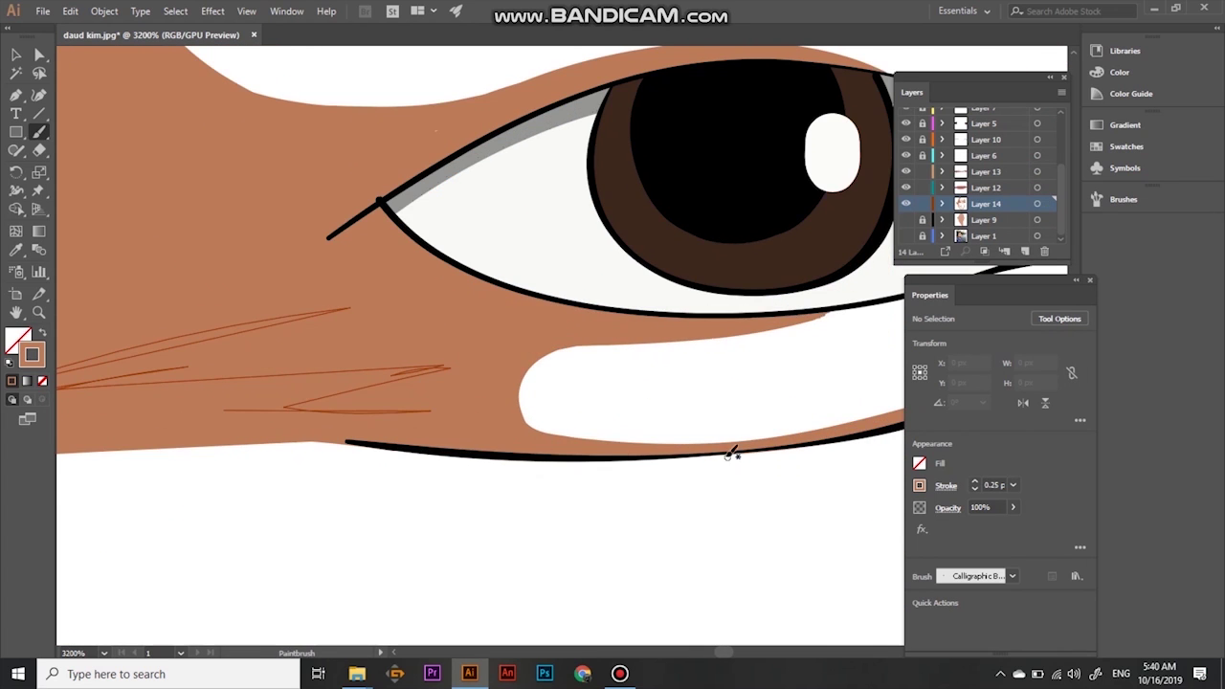
{"action": "scroll", "coordinate": [620, 460], "scroll_direction": "down", "scroll_amount": 3, "text": "alt"}
Thicken the nose outline and shade under both eyebrows and along the nose bridge
{"action": "mouse_move", "coordinate": [443, 410]}
{"action": "left_mouse_down"}
{"action": "mouse_move", "coordinate": [541, 292]}
{"action": "mouse_move", "coordinate": [289, 263]}
{"action": "left_mouse_up"}
{"action": "mouse_move", "coordinate": [287, 206]}
{"action": "left_mouse_down"}
{"action": "mouse_move", "coordinate": [282, 172]}
{"action": "mouse_move", "coordinate": [387, 279]}
{"action": "left_mouse_up"}
{"action": "left_click_drag", "start_coordinate": [528, 284], "coordinate": [448, 372]}
{"action": "left_click_drag", "start_coordinate": [507, 305], "coordinate": [631, 340]}
{"action": "mouse_move", "coordinate": [661, 525]}
{"action": "left_mouse_down"}
{"action": "mouse_move", "coordinate": [716, 369]}
{"action": "mouse_move", "coordinate": [858, 283]}
{"action": "left_mouse_up"}
{"action": "mouse_move", "coordinate": [713, 418]}
{"action": "left_mouse_down"}
{"action": "mouse_move", "coordinate": [636, 326]}
{"action": "mouse_move", "coordinate": [776, 273]}
{"action": "left_mouse_up"}
Fill the shadow between the brows solidly with brown
{"action": "key", "text": "ctrl+equal"}
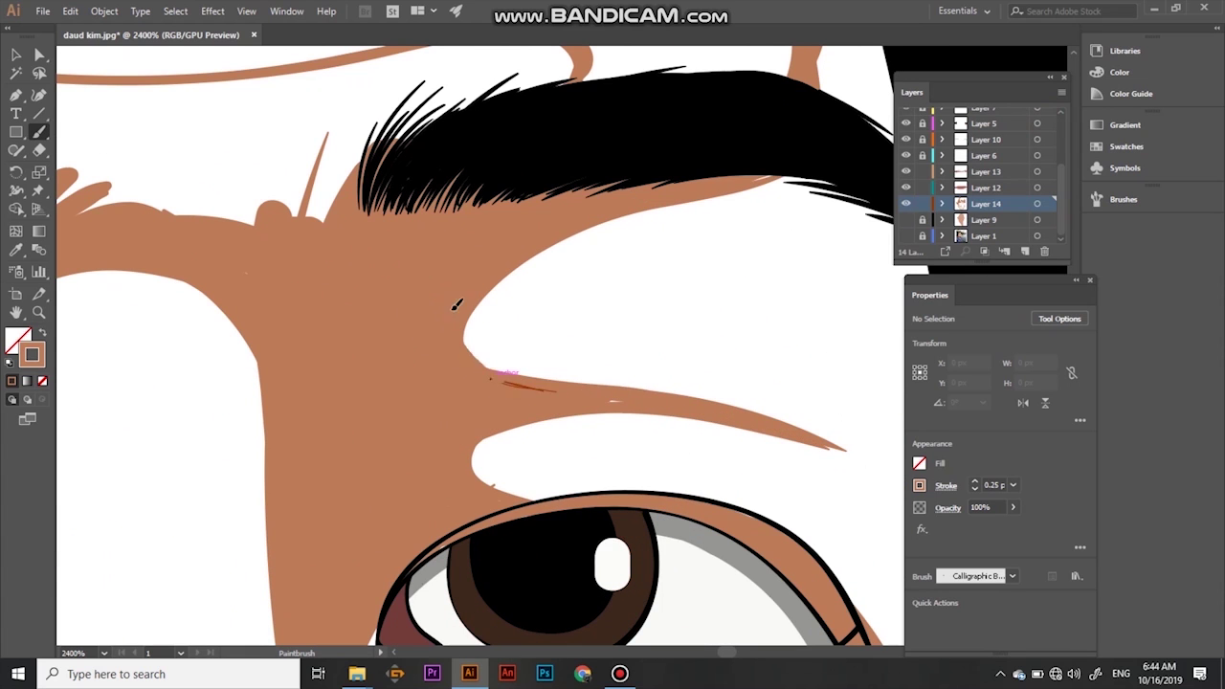
{"action": "scroll", "coordinate": [533, 501], "scroll_direction": "up", "scroll_amount": 5}
{"action": "scroll", "coordinate": [533, 501], "scroll_direction": "left", "scroll_amount": 5}
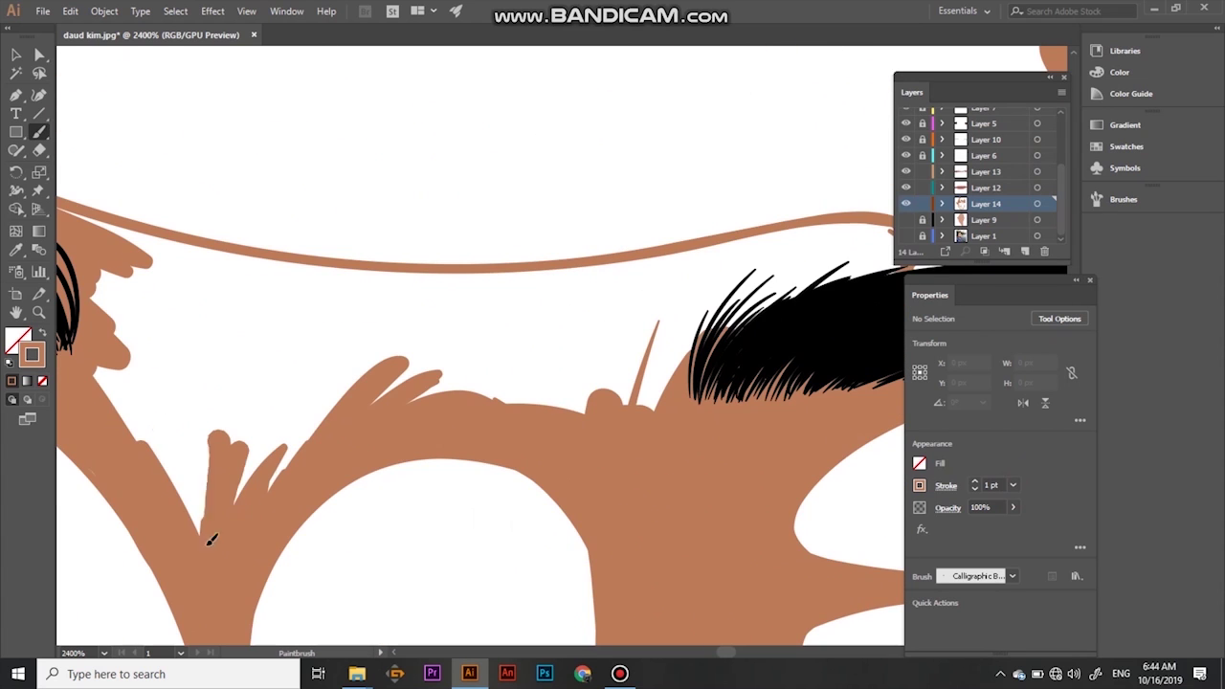
{"action": "left_click_drag", "start_coordinate": [283, 415], "coordinate": [694, 326]}
{"action": "left_click_drag", "start_coordinate": [335, 407], "coordinate": [694, 413]}
{"action": "mouse_move", "coordinate": [364, 421]}
{"action": "left_mouse_down"}
{"action": "mouse_move", "coordinate": [724, 346]}
{"action": "mouse_move", "coordinate": [232, 274]}
{"action": "left_mouse_up"}
{"action": "left_click_drag", "start_coordinate": [124, 287], "coordinate": [355, 273]}
Paint a large brown shadow down the neck
{"action": "mouse_move", "coordinate": [630, 418]}
{"action": "left_mouse_down"}
{"action": "mouse_move", "coordinate": [378, 476]}
{"action": "mouse_move", "coordinate": [624, 446]}
{"action": "left_mouse_up"}
{"action": "left_click_drag", "start_coordinate": [479, 239], "coordinate": [629, 389]}
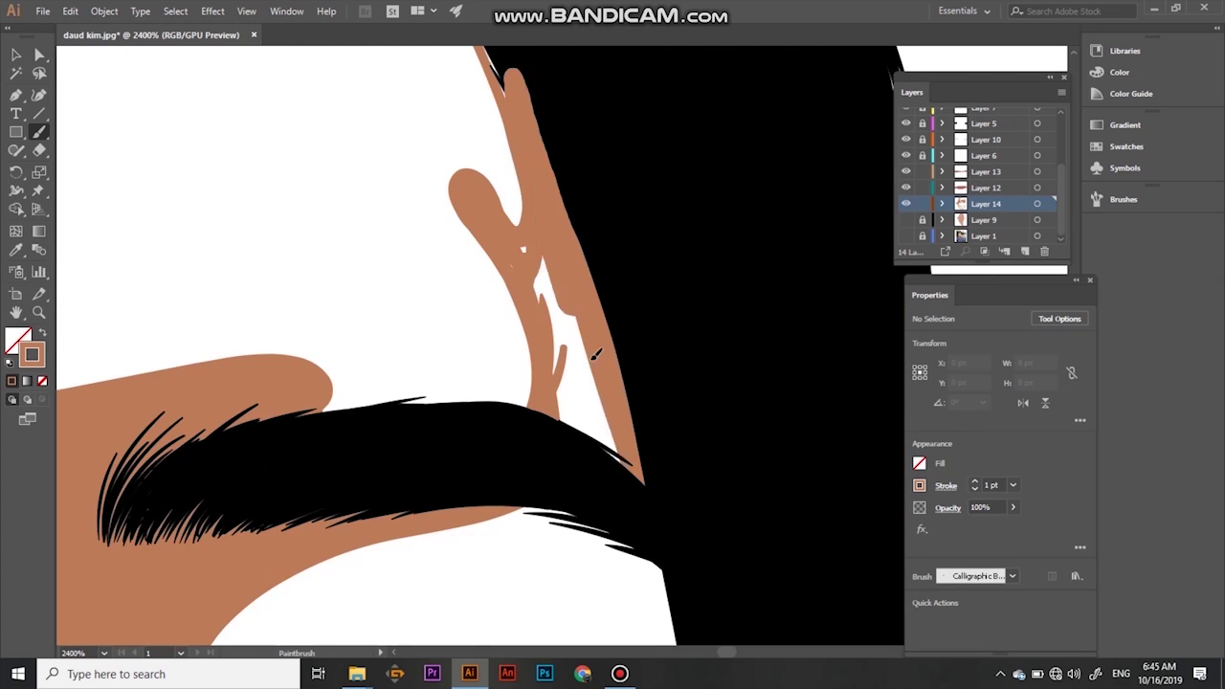
{"action": "left_click_drag", "start_coordinate": [454, 277], "coordinate": [613, 497]}
{"action": "mouse_move", "coordinate": [385, 186]}
{"action": "left_mouse_down"}
{"action": "mouse_move", "coordinate": [682, 553]}
{"action": "mouse_move", "coordinate": [641, 355]}
{"action": "mouse_move", "coordinate": [635, 438]}
{"action": "mouse_move", "coordinate": [705, 465]}
{"action": "left_mouse_up"}
{"action": "key", "text": "ctrl+equal"}
{"action": "scroll", "coordinate": [757, 373], "scroll_direction": "down", "scroll_amount": 3}
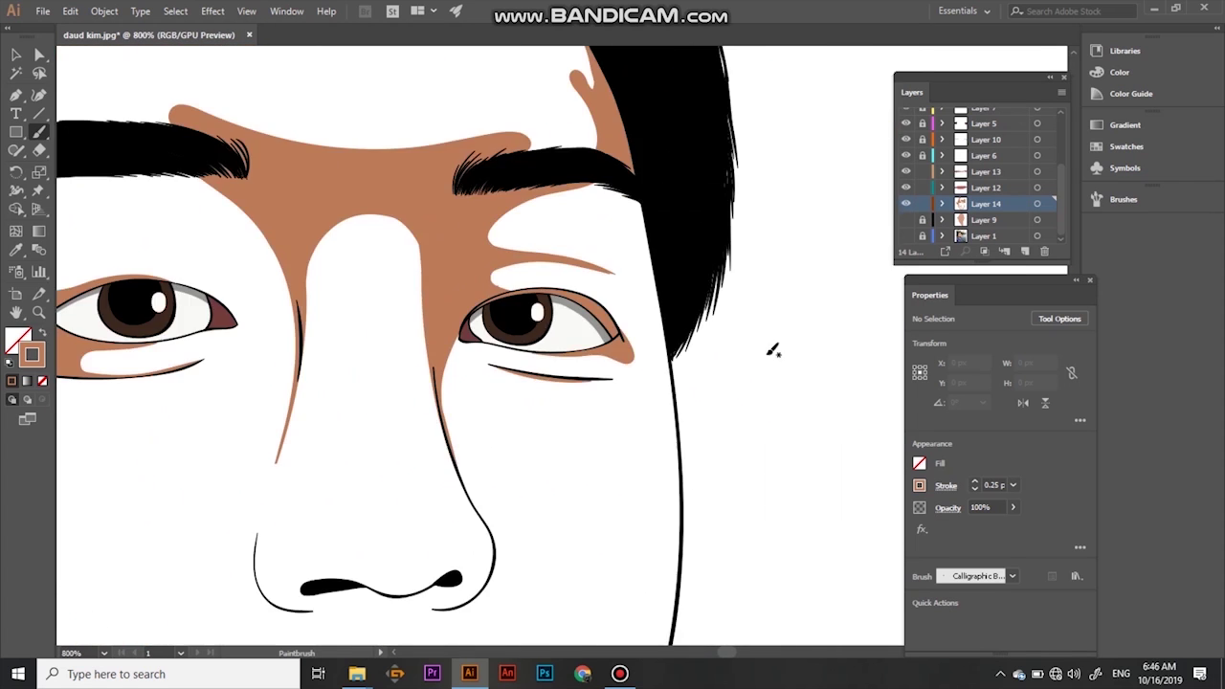
{"action": "scroll", "coordinate": [509, 430], "scroll_direction": "up", "scroll_amount": 2}
{"action": "left_click_drag", "start_coordinate": [364, 153], "coordinate": [435, 450]}
{"action": "left_click_drag", "start_coordinate": [391, 113], "coordinate": [517, 565]}
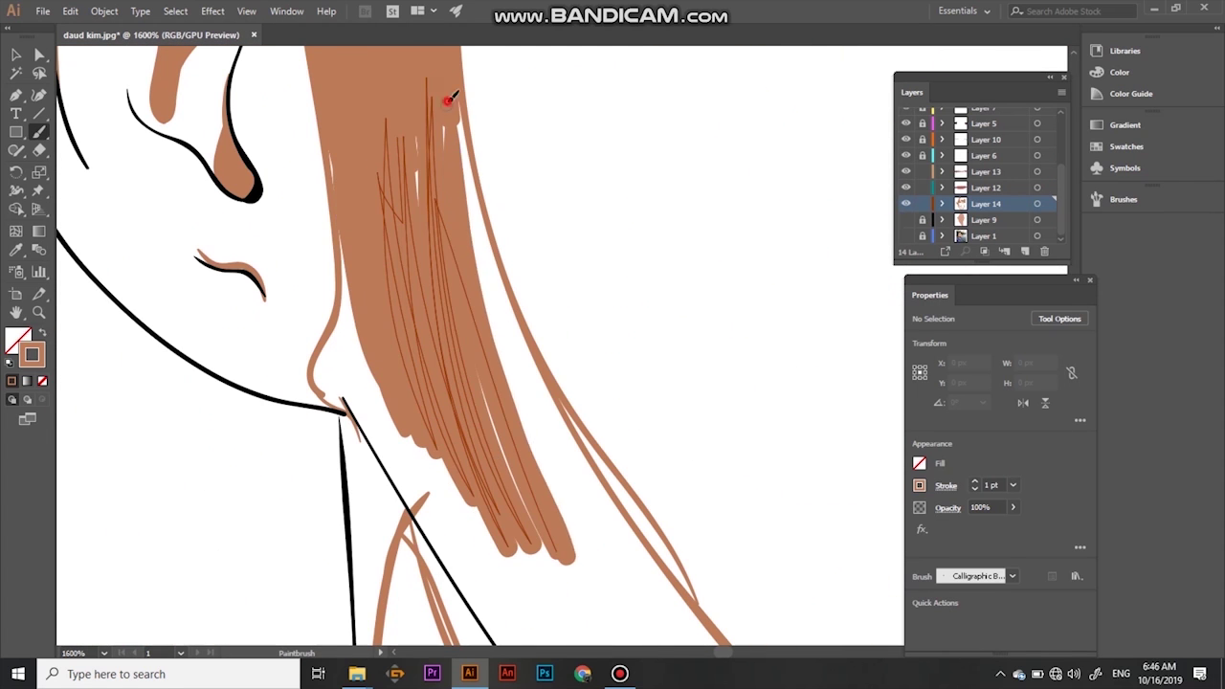
Widen the neck shadow toward the shoulder line and lengthen its tip right
{"action": "left_click_drag", "start_coordinate": [459, 105], "coordinate": [670, 603]}
{"action": "left_click_drag", "start_coordinate": [479, 546], "coordinate": [347, 395]}
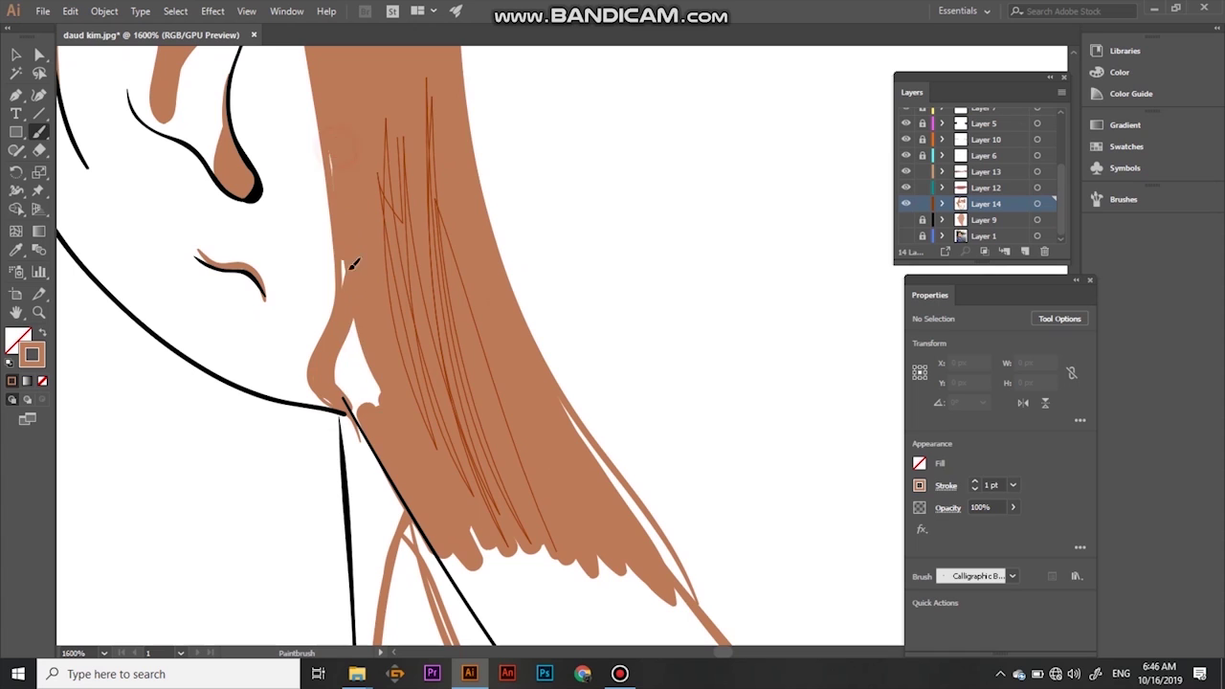
{"action": "left_click_drag", "start_coordinate": [574, 526], "coordinate": [316, 363]}
{"action": "mouse_move", "coordinate": [421, 536]}
{"action": "left_mouse_down"}
{"action": "mouse_move", "coordinate": [606, 601]}
{"action": "mouse_move", "coordinate": [443, 580]}
{"action": "left_mouse_up"}
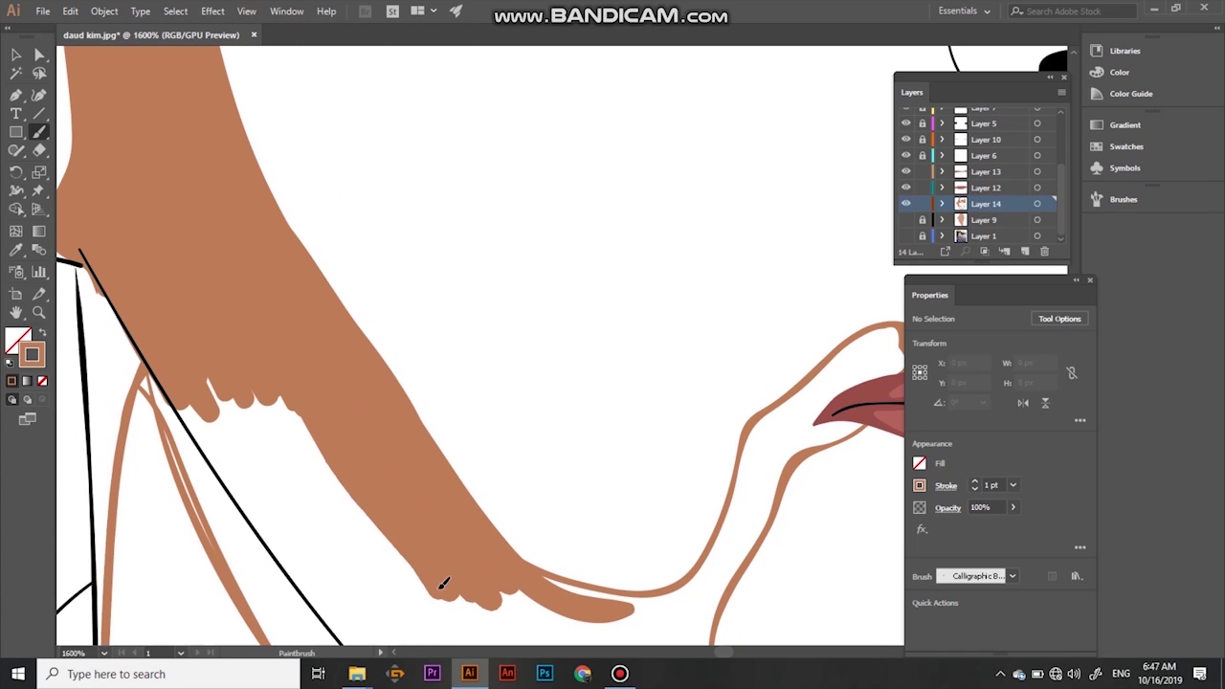
Paint brown over the thin strand lines at the shadow ends
{"action": "key", "text": "ctrl+equal"}
{"action": "left_click_drag", "start_coordinate": [221, 229], "coordinate": [274, 430]}
{"action": "scroll", "coordinate": [205, 183], "scroll_direction": "up", "scroll_amount": 3}
{"action": "mouse_move", "coordinate": [205, 182]}
{"action": "left_mouse_down"}
{"action": "mouse_move", "coordinate": [278, 391]}
{"action": "mouse_move", "coordinate": [386, 546]}
{"action": "left_mouse_up"}
{"action": "key", "text": "ctrl+minus"}
{"action": "scroll", "coordinate": [547, 520], "scroll_direction": "up", "scroll_amount": 5}
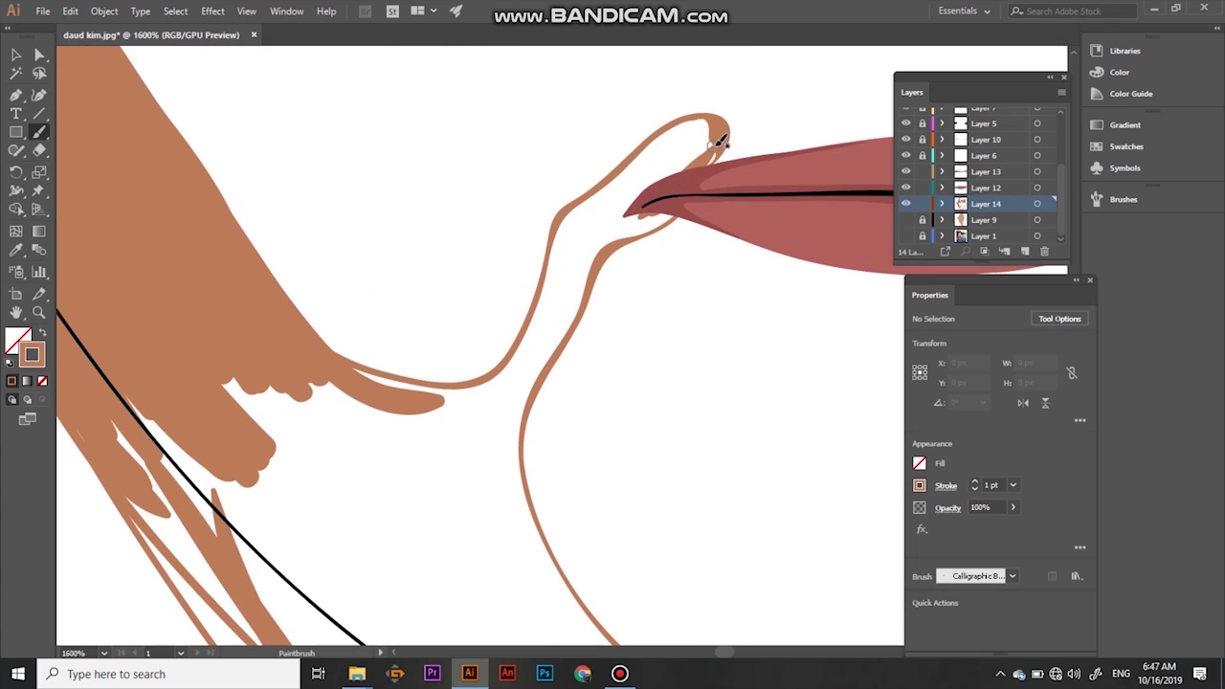
Fill the mouth-corner shadow and thicken the neck shadow bands
{"action": "left_click_drag", "start_coordinate": [678, 203], "coordinate": [647, 158]}
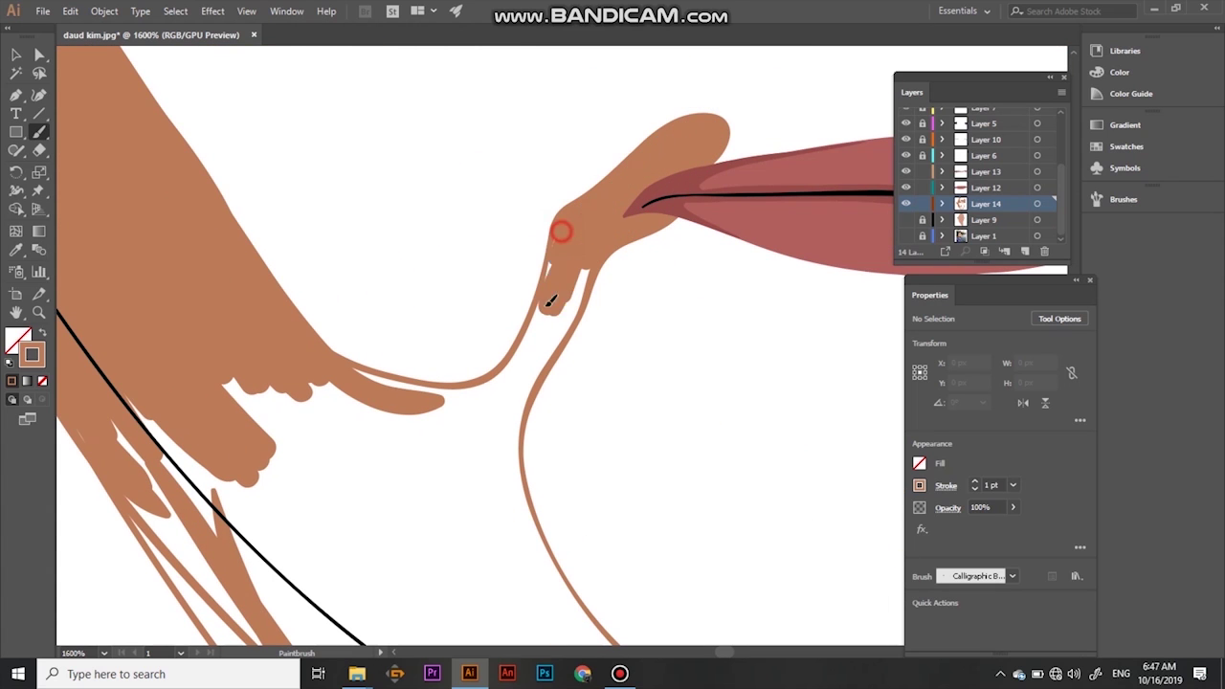
{"action": "left_click_drag", "start_coordinate": [565, 326], "coordinate": [522, 594]}
{"action": "left_click_drag", "start_coordinate": [498, 393], "coordinate": [354, 371]}
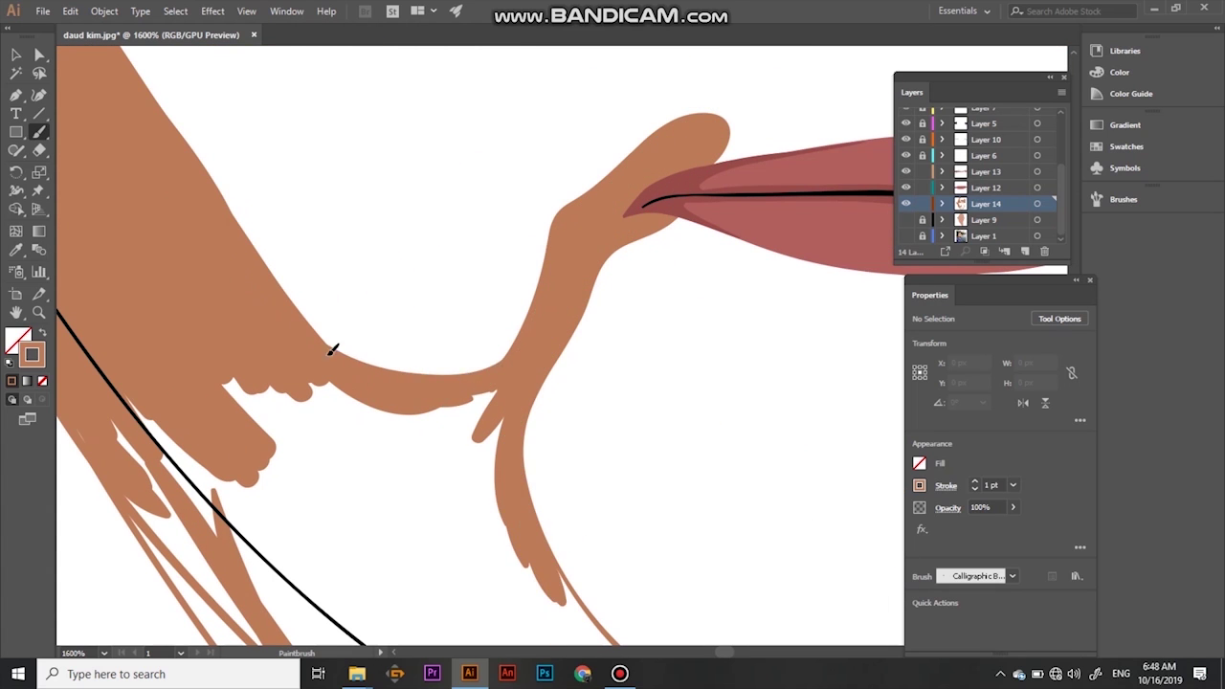
{"action": "key", "text": "ctrl+minus"}
{"action": "key", "text": "ctrl+minus"}
{"action": "key", "text": "ctrl+minus"}
{"action": "scroll", "coordinate": [522, 308], "scroll_direction": "down", "scroll_amount": 5}
Paint shadow along the jaw band, chin, beside the lips and down the jawline
{"action": "left_click_drag", "start_coordinate": [383, 221], "coordinate": [478, 424]}
{"action": "mouse_move", "coordinate": [421, 234]}
{"action": "left_mouse_down"}
{"action": "mouse_move", "coordinate": [438, 278]}
{"action": "mouse_move", "coordinate": [561, 419]}
{"action": "mouse_move", "coordinate": [528, 430]}
{"action": "mouse_move", "coordinate": [479, 340]}
{"action": "left_mouse_up"}
{"action": "key", "text": "ctrl+plus"}
{"action": "key", "text": "ctrl+plus"}
{"action": "key", "text": "ctrl+plus"}
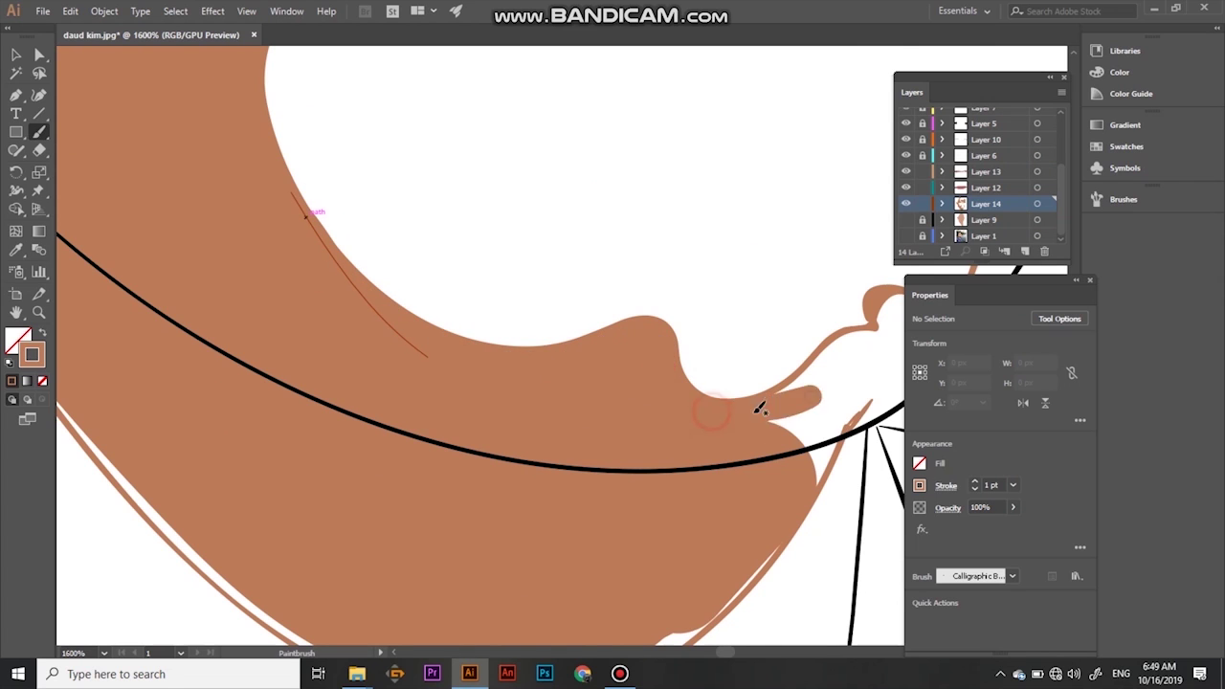
{"action": "left_click_drag", "start_coordinate": [771, 404], "coordinate": [469, 493]}
{"action": "mouse_move", "coordinate": [605, 443]}
{"action": "left_mouse_down"}
{"action": "mouse_move", "coordinate": [506, 519]}
{"action": "mouse_move", "coordinate": [635, 451]}
{"action": "left_mouse_up"}
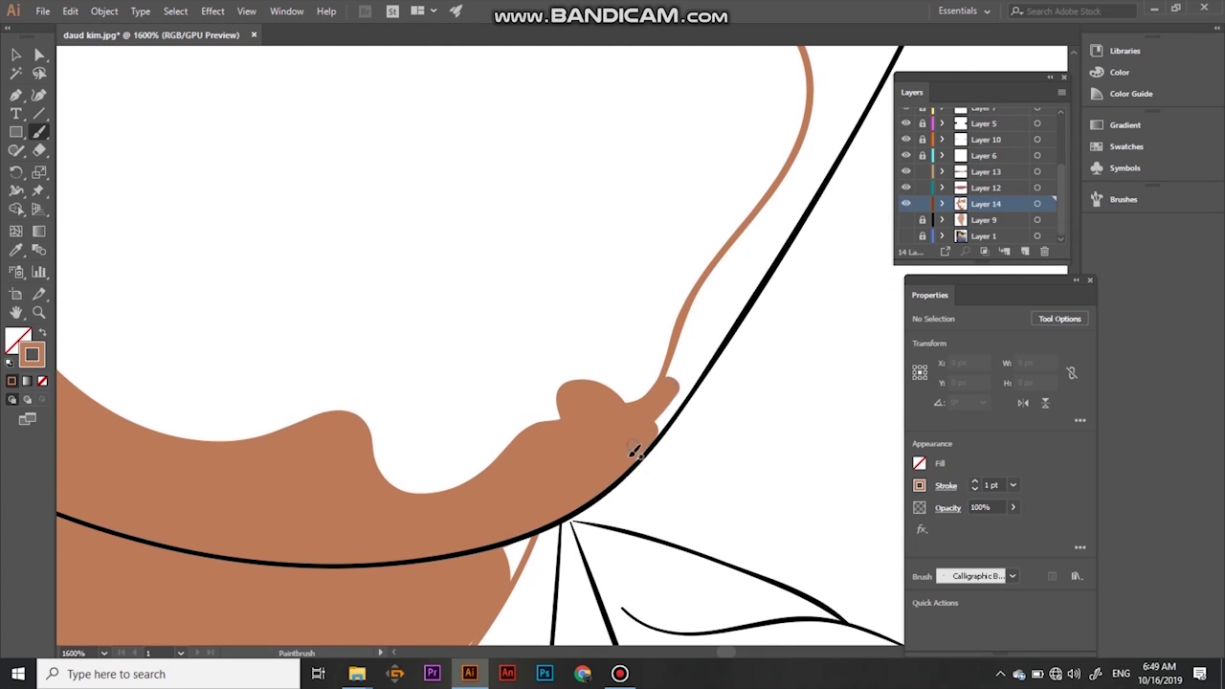
{"action": "scroll", "coordinate": [634, 451], "scroll_direction": "up", "scroll_amount": 5}
{"action": "mouse_move", "coordinate": [438, 265]}
{"action": "left_mouse_down"}
{"action": "mouse_move", "coordinate": [533, 148]}
{"action": "mouse_move", "coordinate": [495, 281]}
{"action": "mouse_move", "coordinate": [568, 245]}
{"action": "left_mouse_up"}
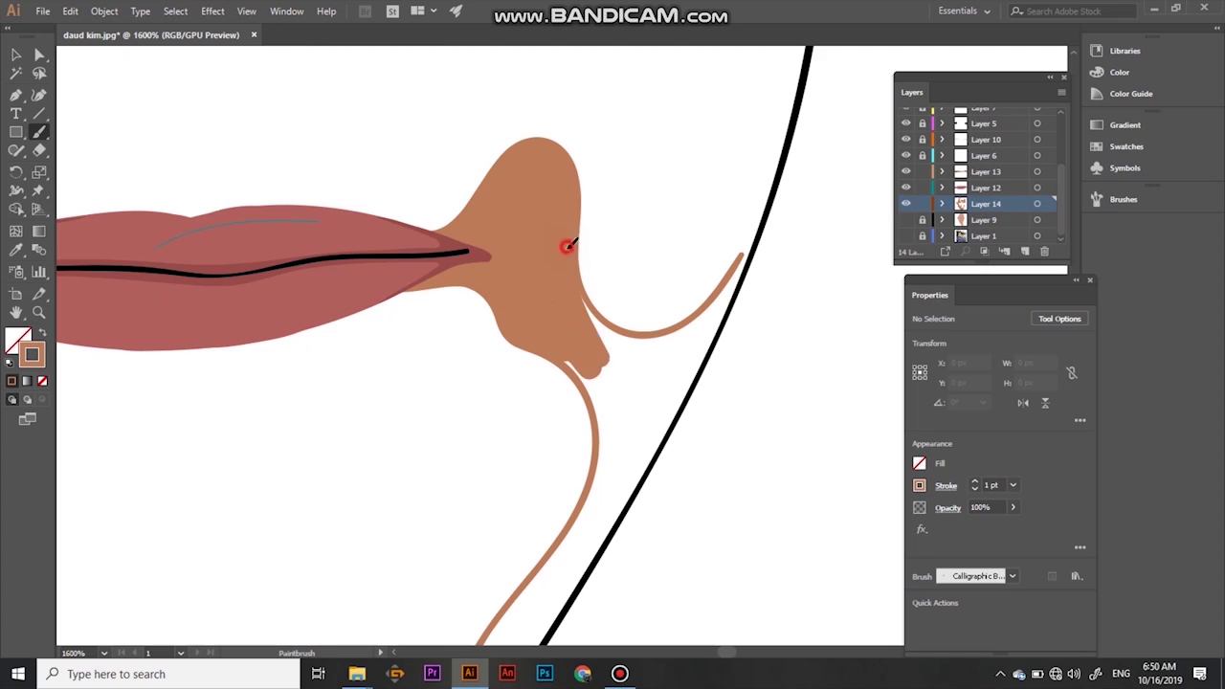
{"action": "left_click_drag", "start_coordinate": [591, 308], "coordinate": [574, 575]}
Switch to a 0.25 pt stroke and fill the white gaps along the jaw
{"action": "left_click", "coordinate": [1013, 484]}
{"action": "left_click", "coordinate": [1038, 118]}
{"action": "left_click_drag", "start_coordinate": [694, 368], "coordinate": [746, 234]}
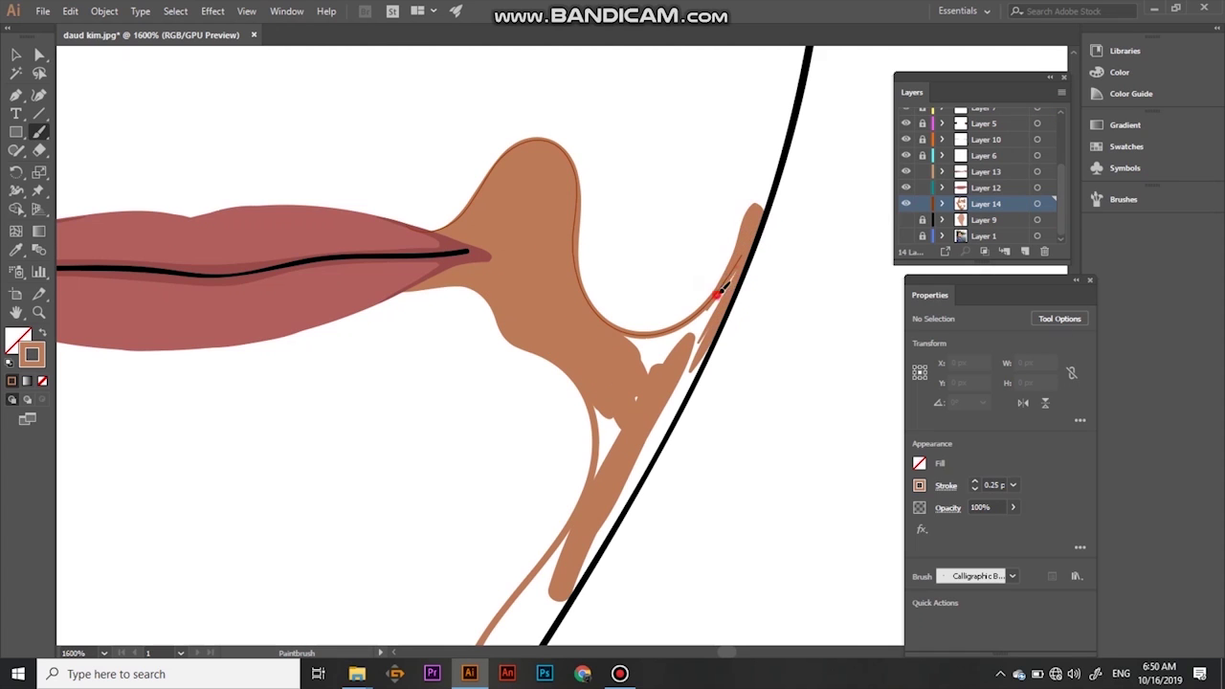
{"action": "left_click_drag", "start_coordinate": [650, 369], "coordinate": [715, 336]}
{"action": "mouse_move", "coordinate": [670, 431]}
{"action": "left_mouse_down"}
{"action": "mouse_move", "coordinate": [752, 233]}
{"action": "mouse_move", "coordinate": [722, 284]}
{"action": "left_mouse_up"}
{"action": "left_click_drag", "start_coordinate": [603, 458], "coordinate": [634, 370]}
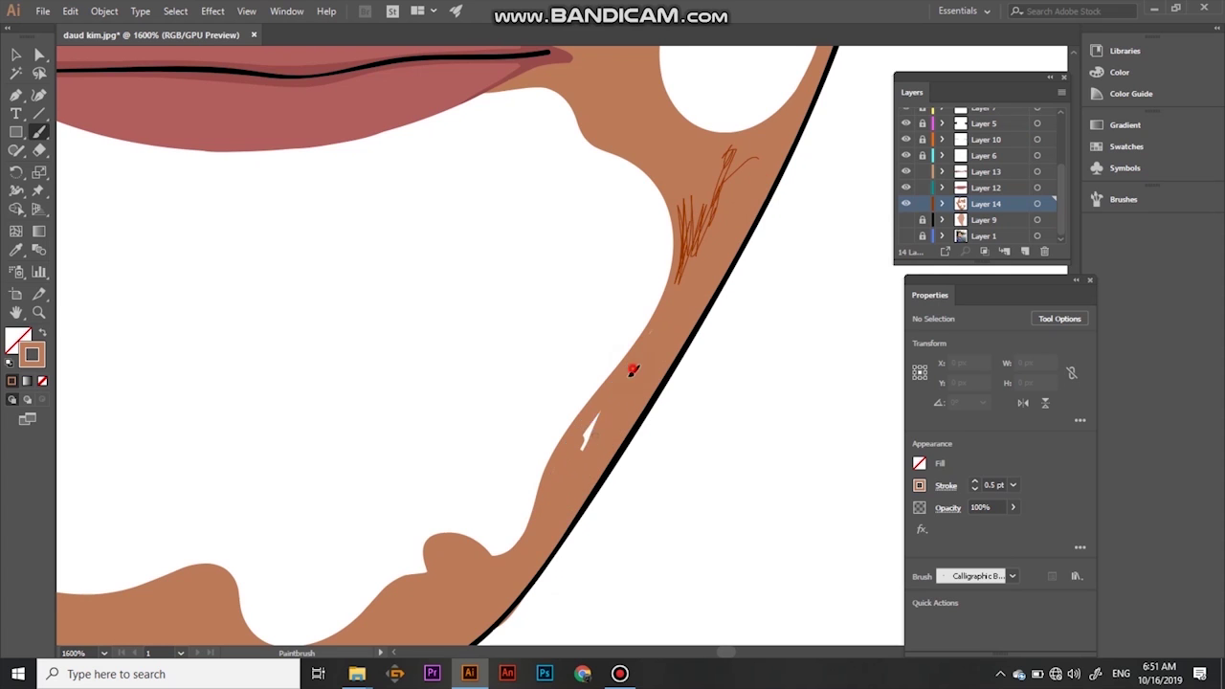
{"action": "scroll", "coordinate": [634, 370], "scroll_direction": "down", "scroll_amount": 5}
{"action": "left_click_drag", "start_coordinate": [670, 329], "coordinate": [615, 369]}
{"action": "left_click_drag", "start_coordinate": [484, 527], "coordinate": [517, 479]}
{"action": "scroll", "coordinate": [596, 459], "scroll_direction": "down", "scroll_amount": 3}
{"action": "left_click_drag", "start_coordinate": [596, 459], "coordinate": [751, 346]}
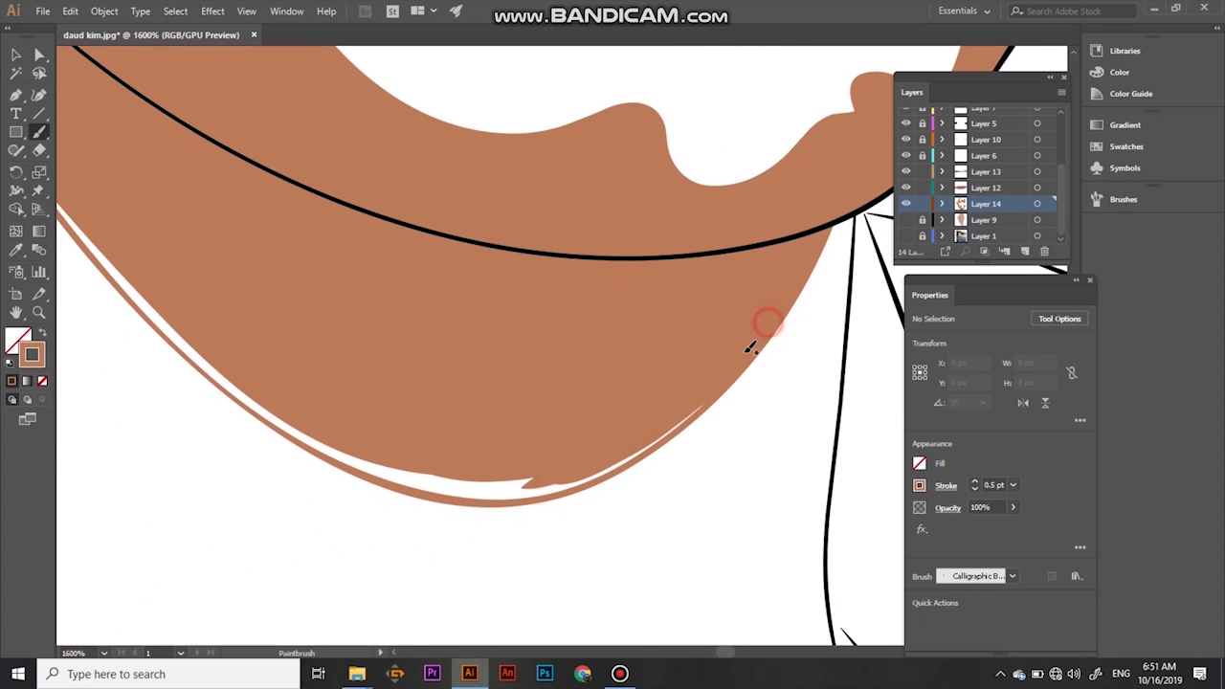
Fill white strips beside the neck line and trace an orange line along the neck edge
{"action": "left_click_drag", "start_coordinate": [240, 388], "coordinate": [104, 258]}
{"action": "scroll", "coordinate": [369, 430], "scroll_direction": "up", "scroll_amount": 5}
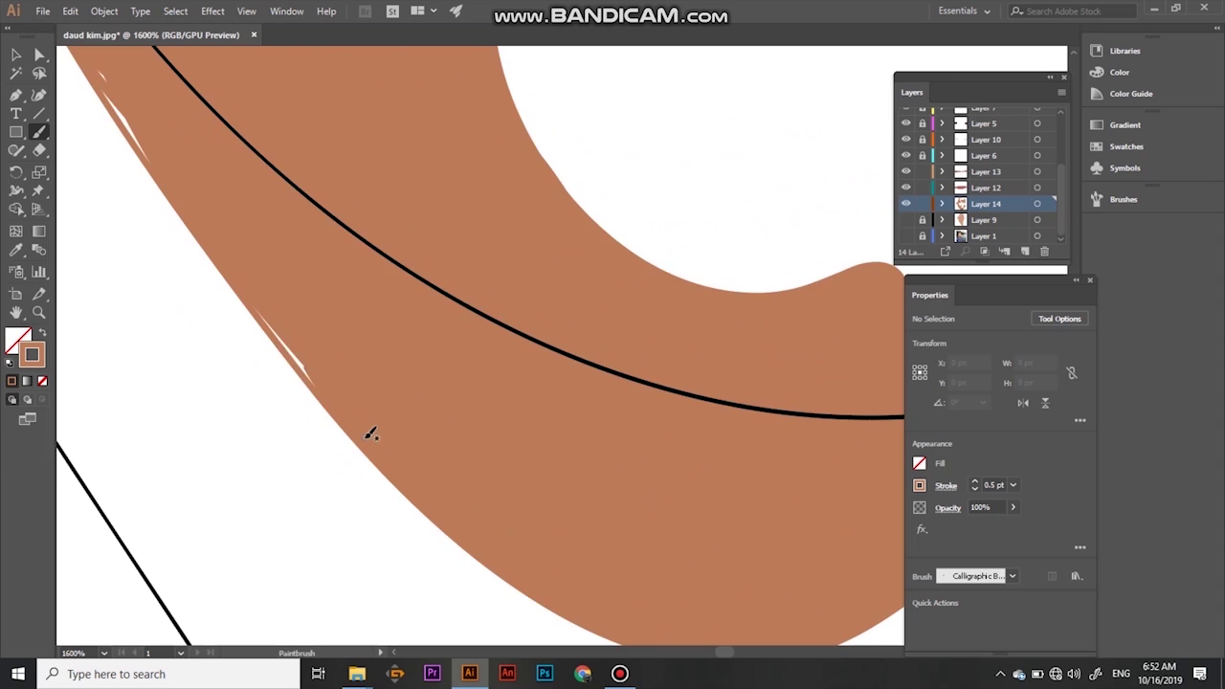
{"action": "scroll", "coordinate": [320, 410], "scroll_direction": "down", "scroll_amount": 5}
{"action": "left_click_drag", "start_coordinate": [222, 622], "coordinate": [198, 209]}
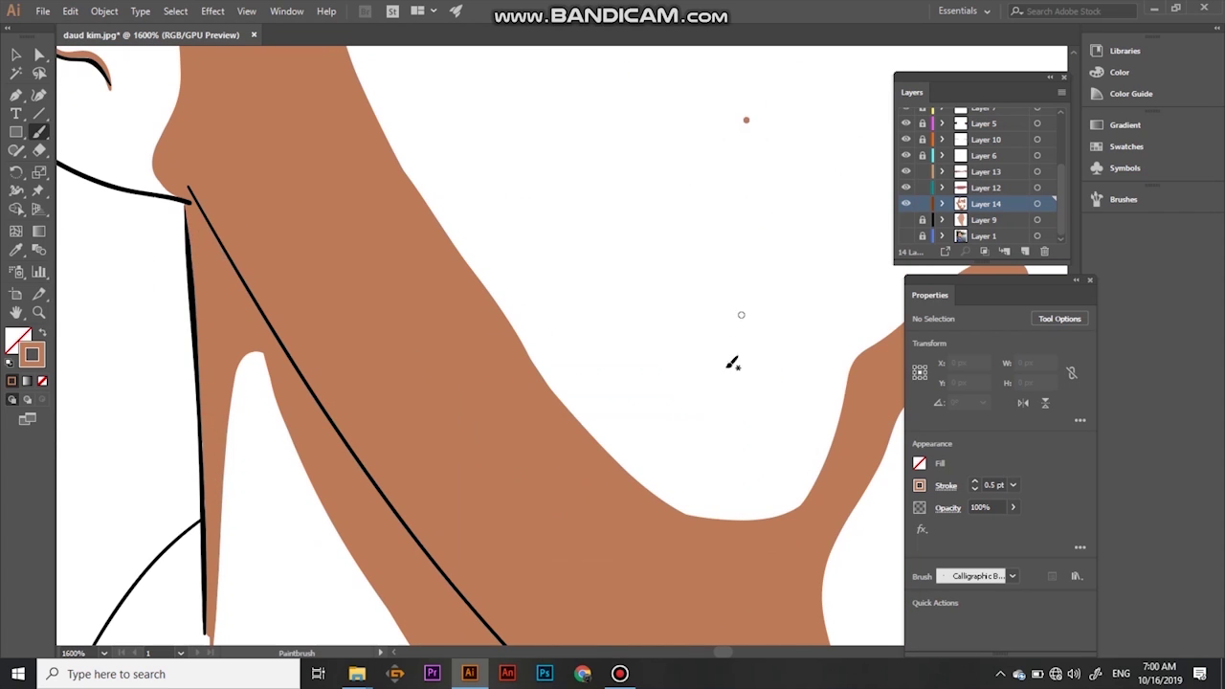
{"action": "scroll", "coordinate": [732, 364], "scroll_direction": "down", "scroll_amount": 5}
{"action": "scroll", "coordinate": [626, 465], "scroll_direction": "up", "scroll_amount": 3}
{"action": "left_click_drag", "start_coordinate": [644, 261], "coordinate": [634, 306]}
{"action": "left_click_drag", "start_coordinate": [573, 210], "coordinate": [588, 632]}
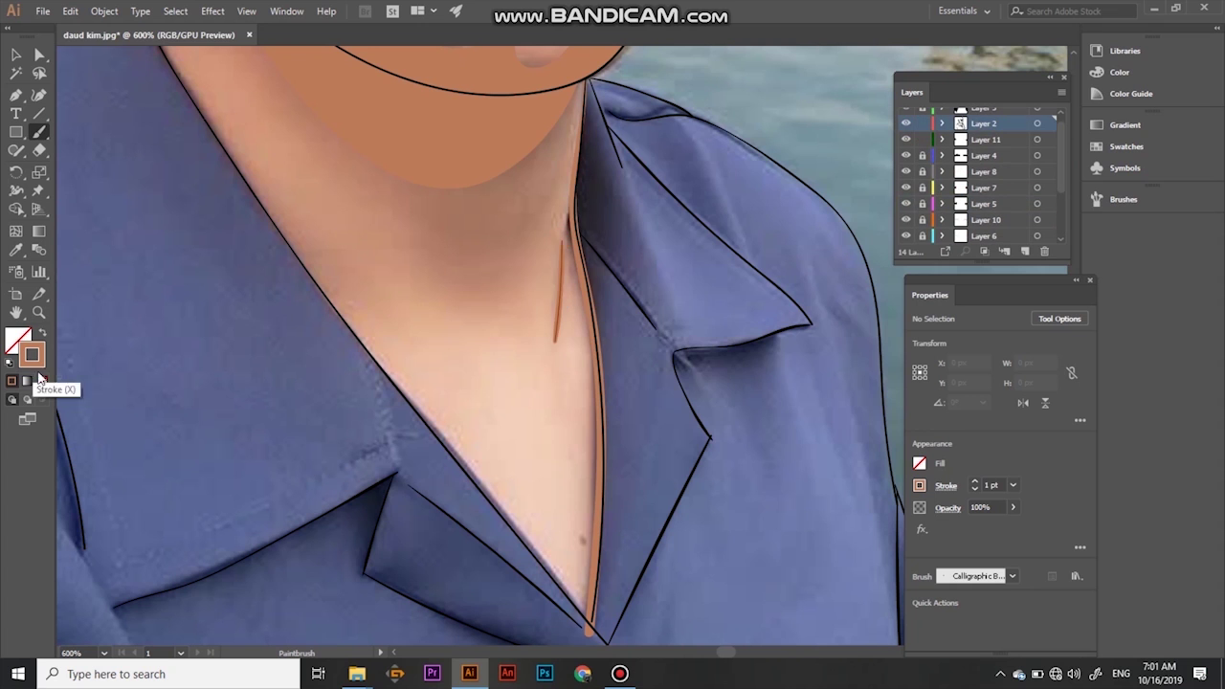
Switch from Layer 2 back to Layer 14 for painting
{"action": "left_click", "coordinate": [563, 244], "text": "ctrl"}
{"action": "scroll", "coordinate": [650, 274], "scroll_direction": "down", "scroll_amount": 3}
{"action": "scroll", "coordinate": [650, 274], "scroll_direction": "up", "scroll_amount": 1}
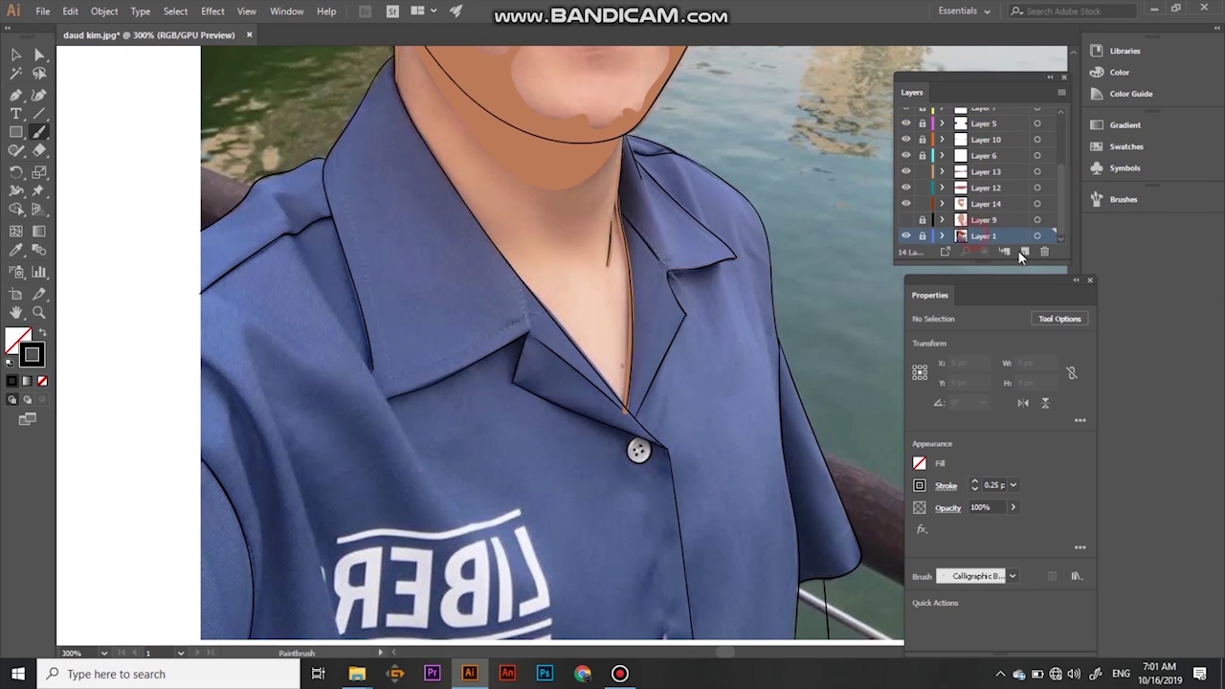
{"action": "scroll", "coordinate": [986, 182], "scroll_direction": "down", "scroll_amount": 3}
{"action": "scroll", "coordinate": [613, 284], "scroll_direction": "up", "scroll_amount": 5}
{"action": "scroll", "coordinate": [613, 284], "scroll_direction": "up", "scroll_amount": 3}
{"action": "left_click", "coordinate": [982, 192]}
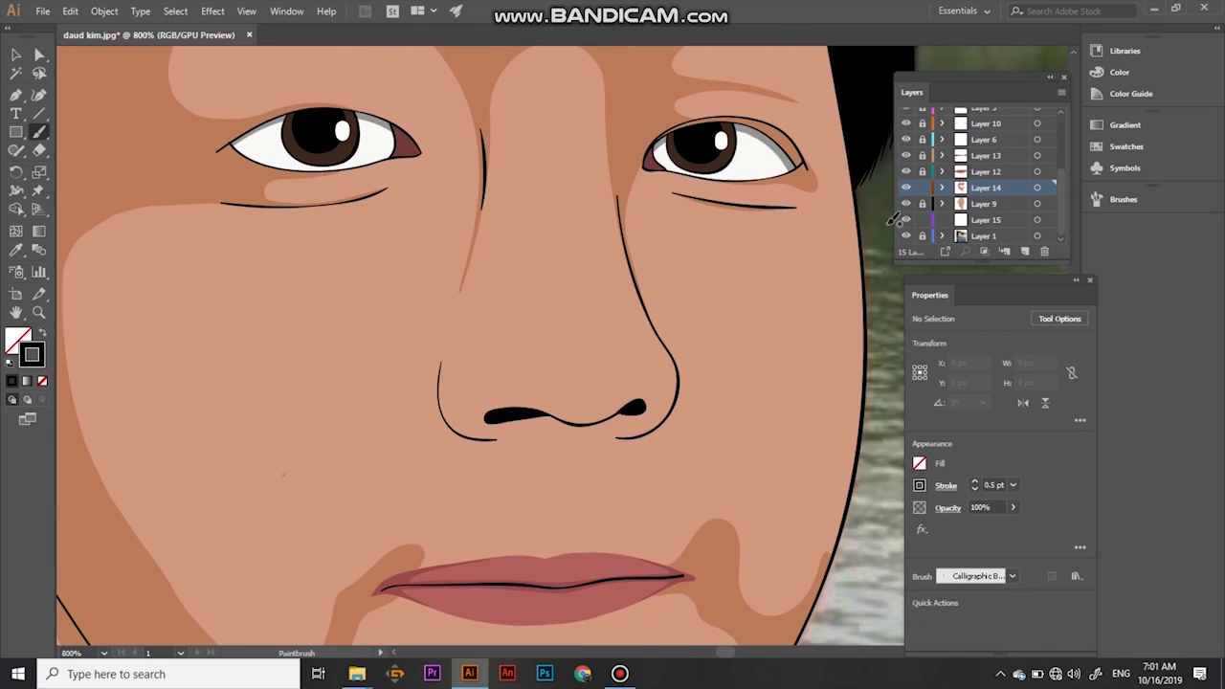
Paint brown shadow over the nose tip and both nostrils
{"action": "scroll", "coordinate": [551, 316], "scroll_direction": "up", "scroll_amount": 2}
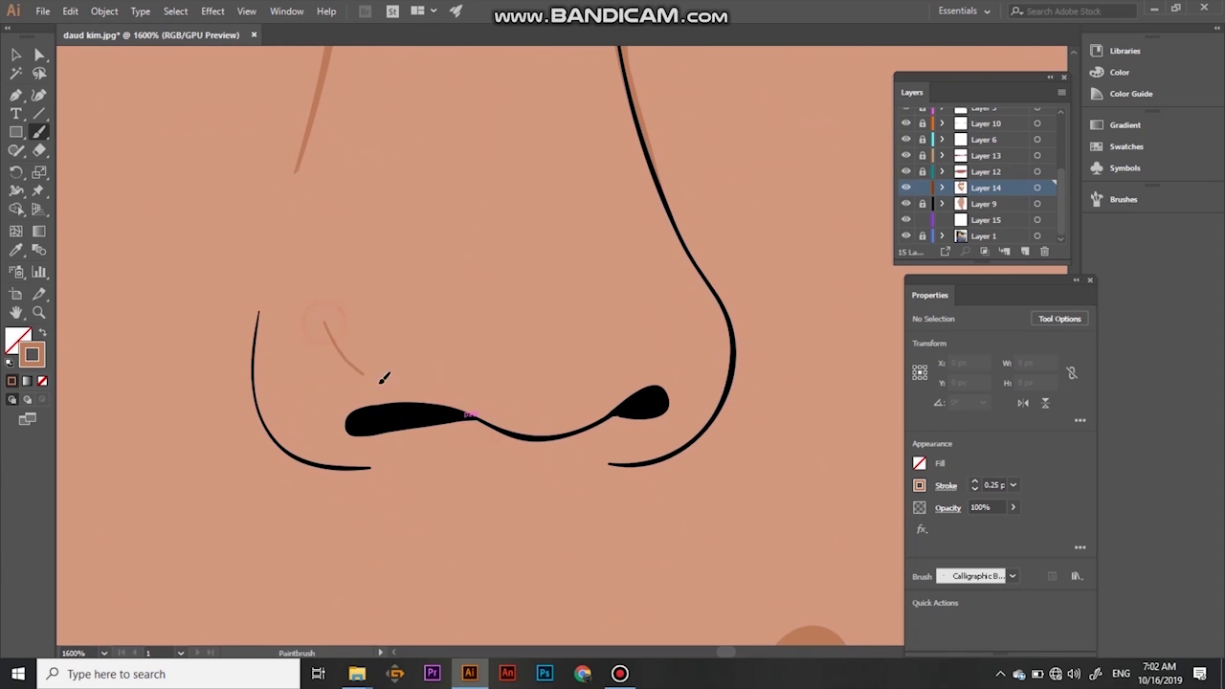
{"action": "scroll", "coordinate": [565, 364], "scroll_direction": "up", "scroll_amount": 1}
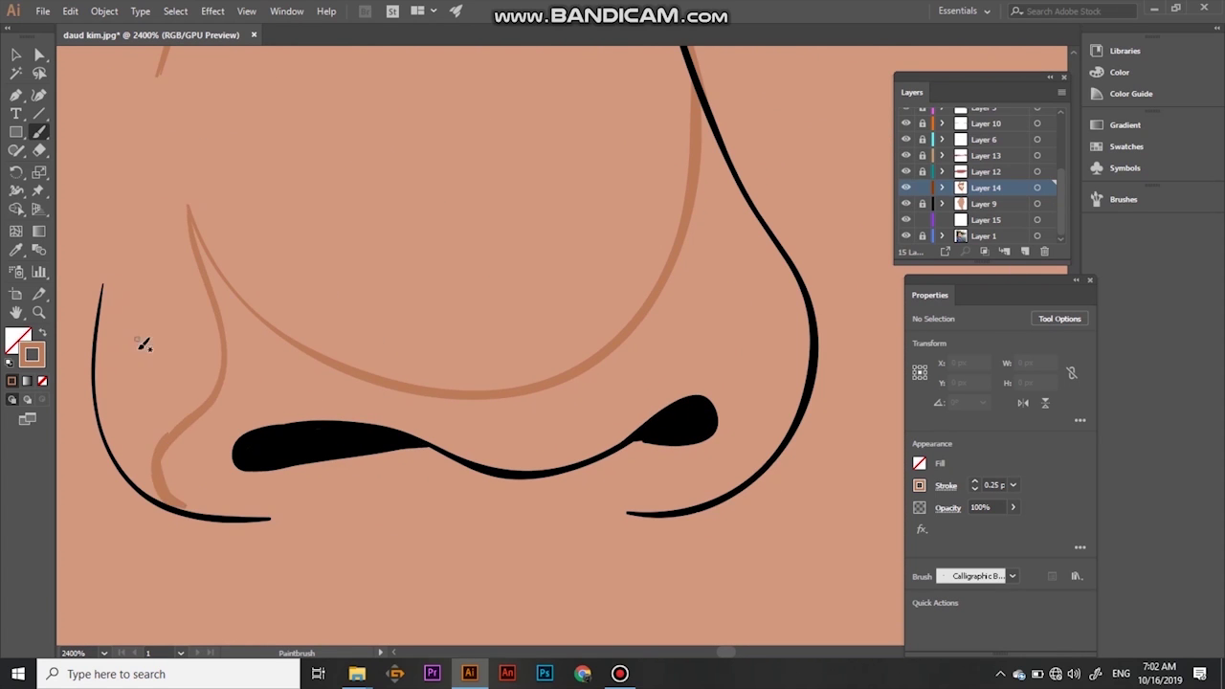
{"action": "scroll", "coordinate": [115, 305], "scroll_direction": "down", "scroll_amount": 2}
{"action": "scroll", "coordinate": [198, 288], "scroll_direction": "left", "scroll_amount": 2}
{"action": "scroll", "coordinate": [421, 424], "scroll_direction": "down", "scroll_amount": 1}
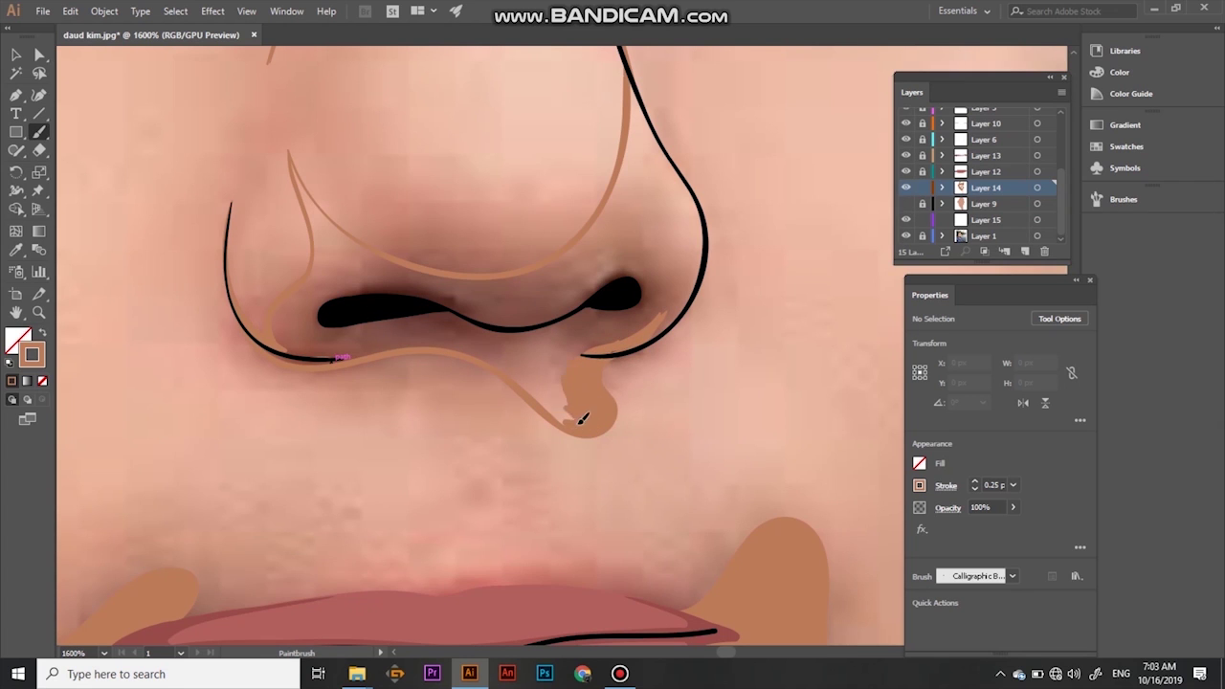
{"action": "scroll", "coordinate": [587, 415], "scroll_direction": "up", "scroll_amount": 1}
{"action": "scroll", "coordinate": [586, 414], "scroll_direction": "up", "scroll_amount": 2}
{"action": "mouse_move", "coordinate": [608, 239]}
{"action": "left_mouse_down"}
{"action": "mouse_move", "coordinate": [657, 346]}
{"action": "mouse_move", "coordinate": [599, 411]}
{"action": "left_mouse_up"}
{"action": "scroll", "coordinate": [599, 410], "scroll_direction": "down", "scroll_amount": 2}
{"action": "mouse_move", "coordinate": [613, 533]}
{"action": "left_mouse_down"}
{"action": "mouse_move", "coordinate": [679, 437]}
{"action": "mouse_move", "coordinate": [537, 443]}
{"action": "mouse_move", "coordinate": [288, 382]}
{"action": "left_mouse_up"}
{"action": "left_click_drag", "start_coordinate": [431, 383], "coordinate": [182, 402]}
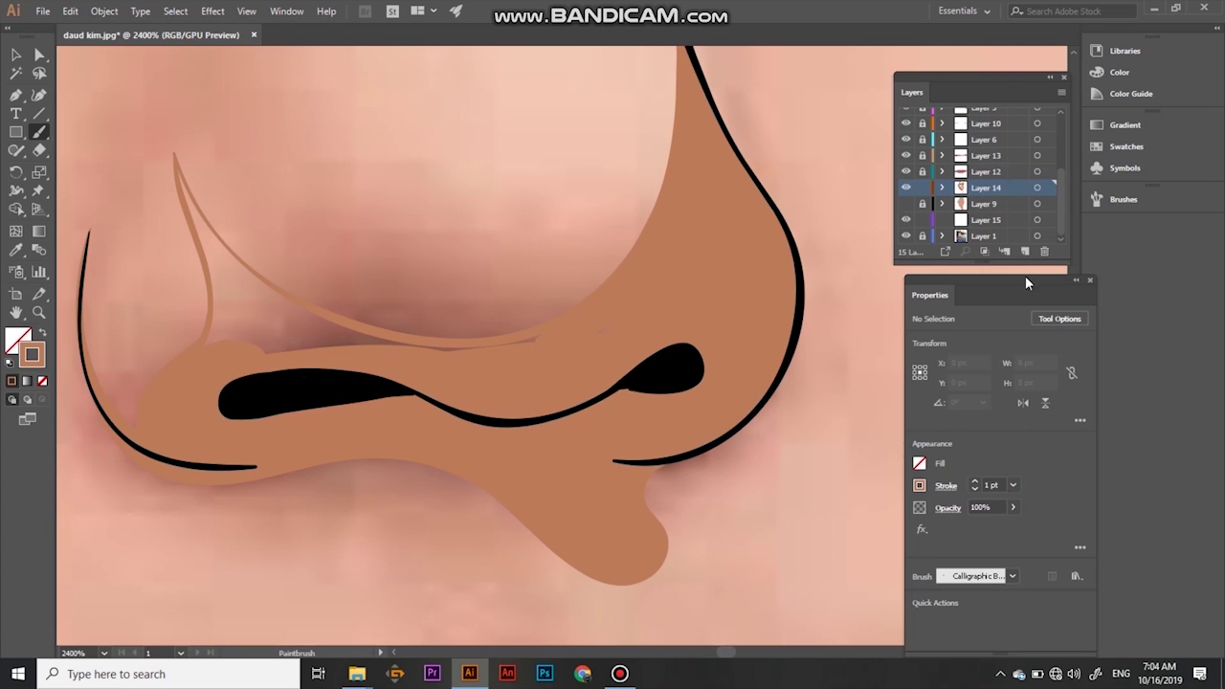
Thin the brush to 0.5 pt, line the nose flaps, and preview without the photo
{"action": "left_click", "coordinate": [974, 489]}
{"action": "left_click_drag", "start_coordinate": [280, 322], "coordinate": [204, 223]}
{"action": "left_click_drag", "start_coordinate": [250, 273], "coordinate": [214, 336]}
{"action": "key", "text": "ctrl+shift+w"}
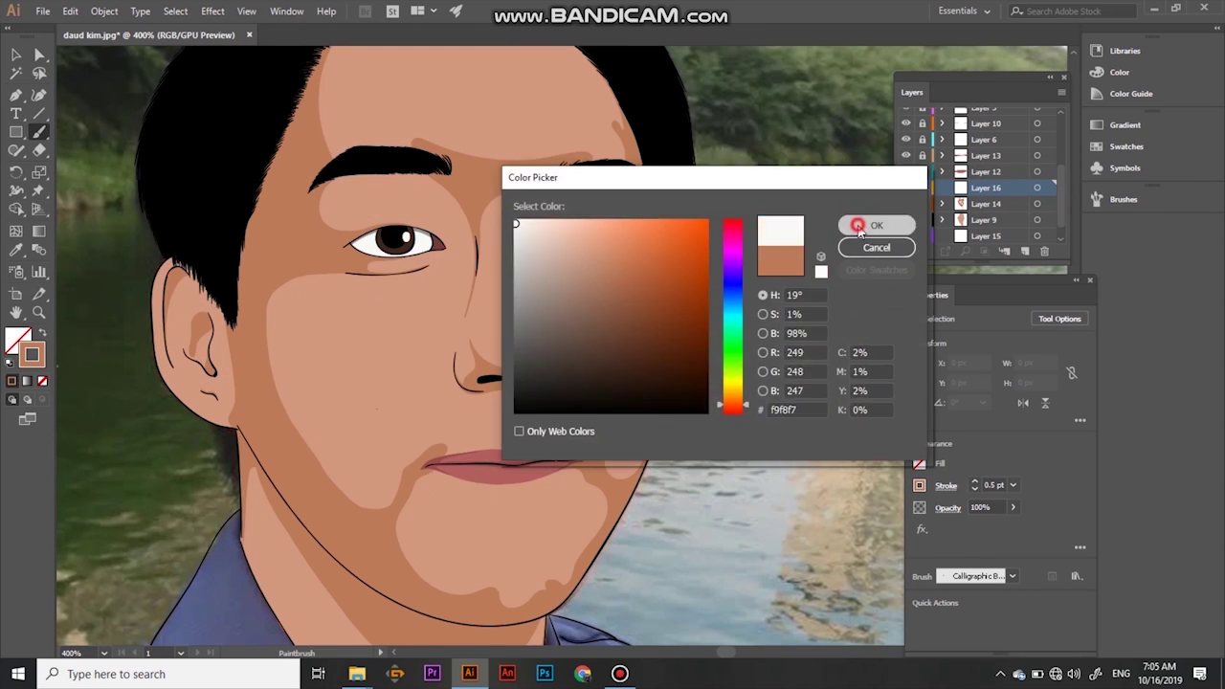
Paint pale highlights down the nose bridge and on the chin with a thick brush
{"action": "left_click", "coordinate": [1032, 233]}
{"action": "left_click_drag", "start_coordinate": [533, 206], "coordinate": [532, 287]}
{"action": "mouse_move", "coordinate": [536, 206]}
{"action": "left_mouse_down"}
{"action": "mouse_move", "coordinate": [565, 369]}
{"action": "mouse_move", "coordinate": [553, 357]}
{"action": "left_mouse_up"}
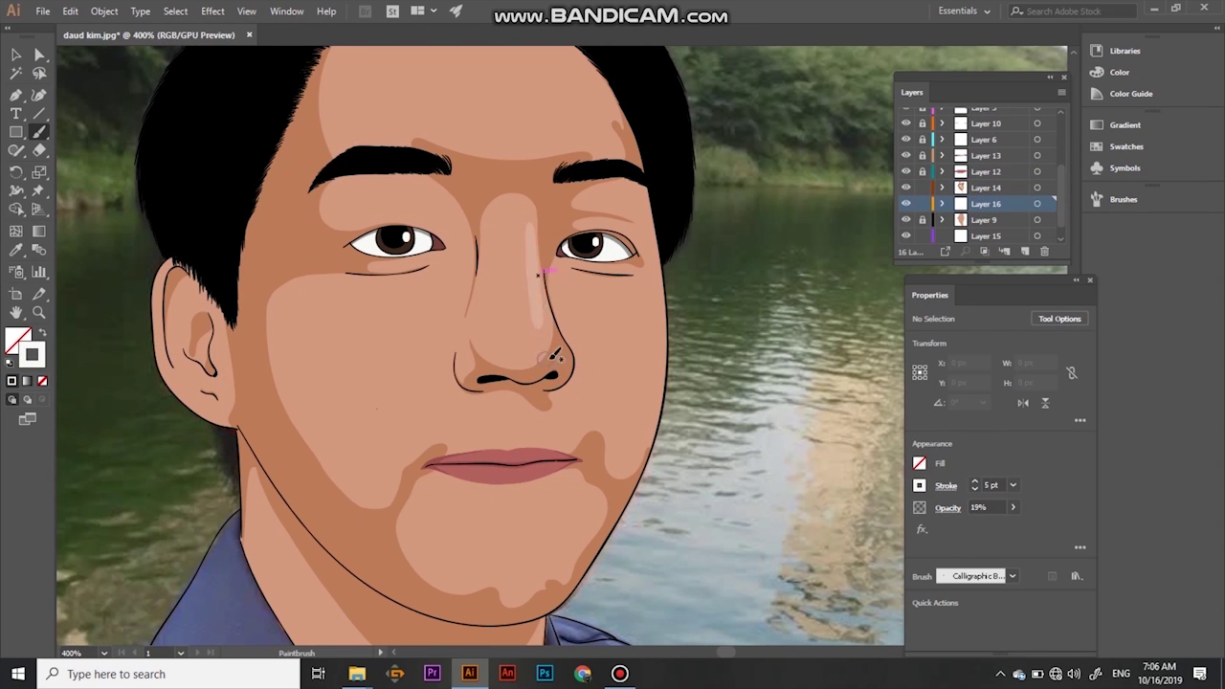
{"action": "left_click", "coordinate": [1012, 485]}
{"action": "mouse_move", "coordinate": [550, 498]}
{"action": "left_mouse_down"}
{"action": "mouse_move", "coordinate": [507, 541]}
{"action": "mouse_move", "coordinate": [522, 525]}
{"action": "left_mouse_up"}
With a 2 pt brush, paint highlights on the forehead and down the neck
{"action": "left_click", "coordinate": [1029, 185]}
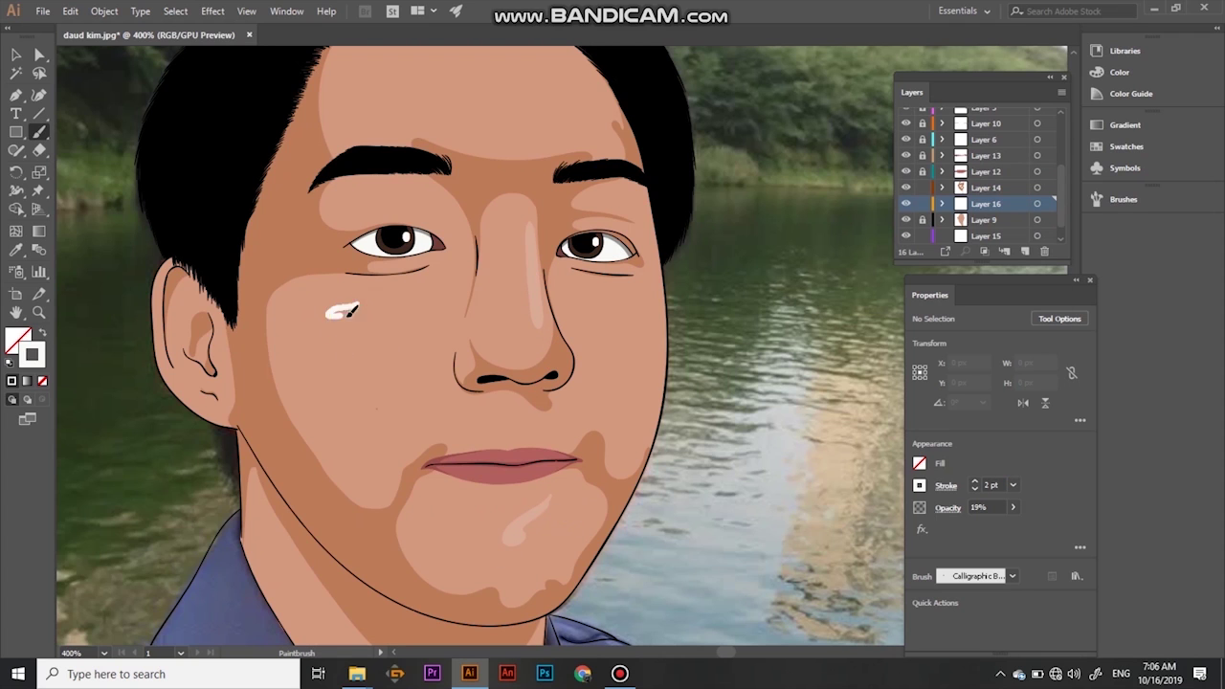
{"action": "scroll", "coordinate": [489, 431], "scroll_direction": "up", "scroll_amount": 3}
{"action": "left_click_drag", "start_coordinate": [508, 237], "coordinate": [513, 199]}
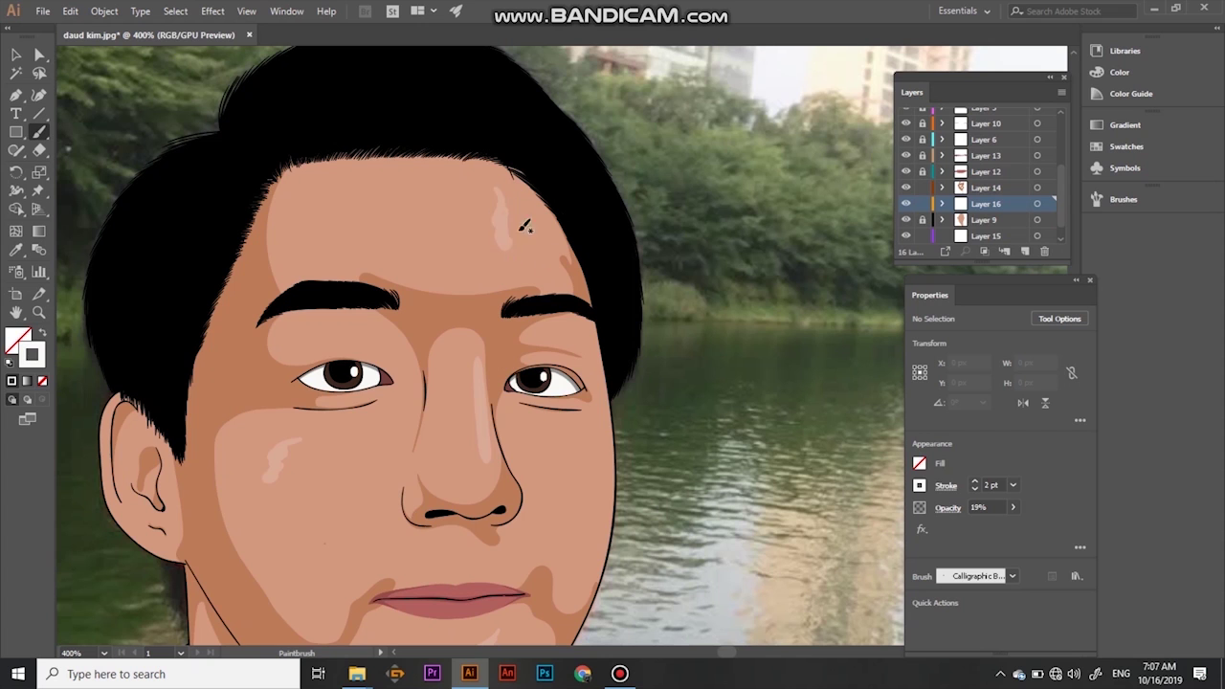
{"action": "scroll", "coordinate": [554, 258], "scroll_direction": "down", "scroll_amount": 3}
{"action": "scroll", "coordinate": [512, 284], "scroll_direction": "down", "scroll_amount": 3}
{"action": "scroll", "coordinate": [512, 284], "scroll_direction": "left", "scroll_amount": 2}
{"action": "left_click_drag", "start_coordinate": [434, 475], "coordinate": [353, 391]}
{"action": "left_click_drag", "start_coordinate": [314, 383], "coordinate": [391, 497]}
Set the brush to 3 pt, undo the last neck stroke, and add a new layer
{"action": "left_click", "coordinate": [1013, 484]}
{"action": "left_click", "coordinate": [1029, 197]}
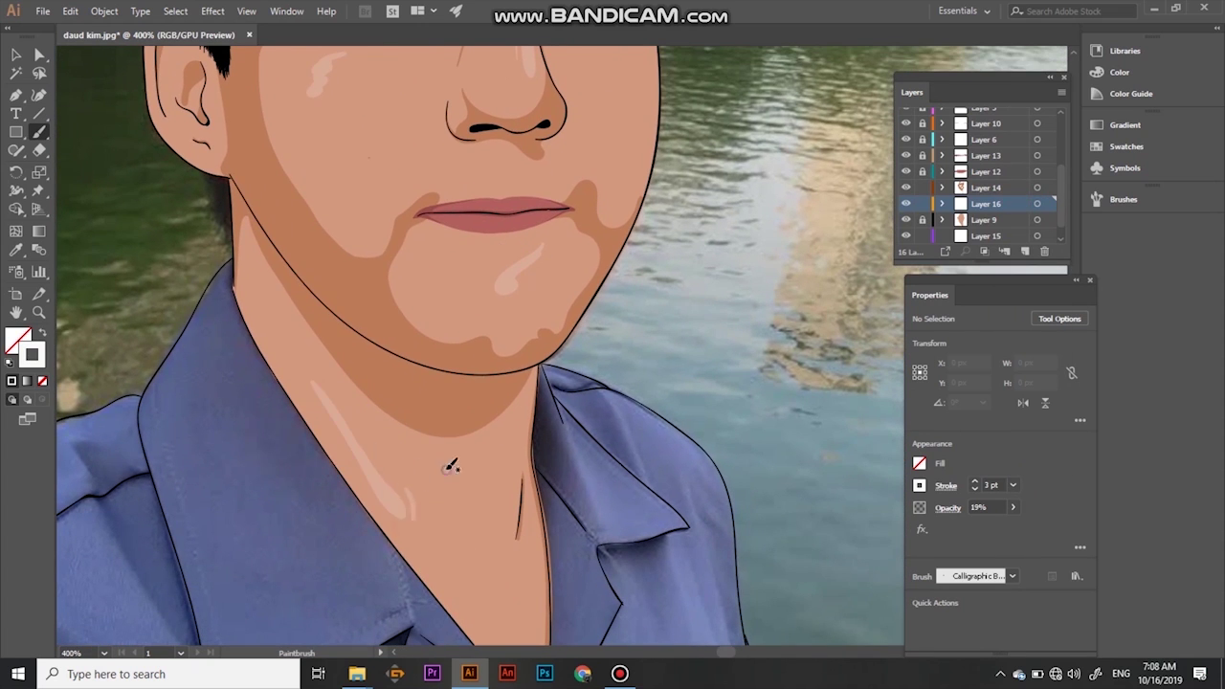
{"action": "scroll", "coordinate": [496, 280], "scroll_direction": "up", "scroll_amount": 5}
{"action": "scroll", "coordinate": [496, 280], "scroll_direction": "right", "scroll_amount": 3}
{"action": "key", "text": "ctrl+z"}
{"action": "scroll", "coordinate": [517, 311], "scroll_direction": "down", "scroll_amount": 3}
{"action": "scroll", "coordinate": [517, 311], "scroll_direction": "down", "scroll_amount": 2}
{"action": "left_click", "coordinate": [1025, 251]}
{"action": "scroll", "coordinate": [507, 220], "scroll_direction": "up", "scroll_amount": 4}
Hide the hair and skin fill layers, then paint 0.5 pt grey strands over the hair
{"action": "left_click_drag", "start_coordinate": [906, 131], "coordinate": [905, 230]}
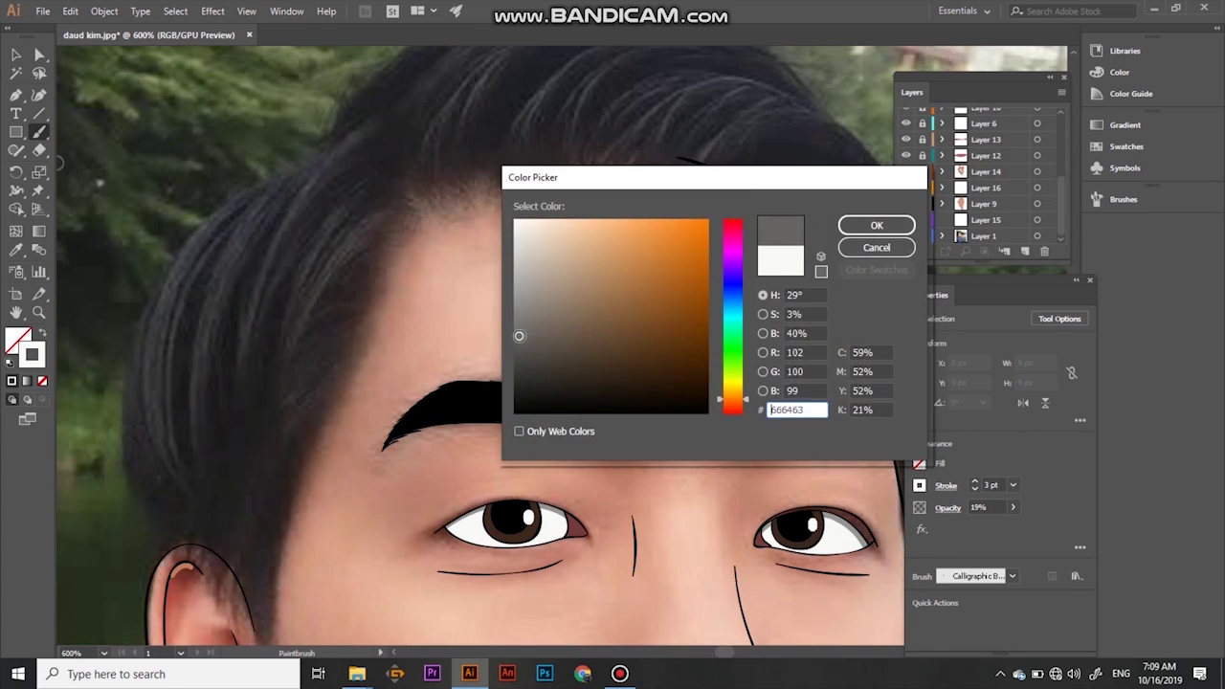
{"action": "double_click", "coordinate": [975, 482]}
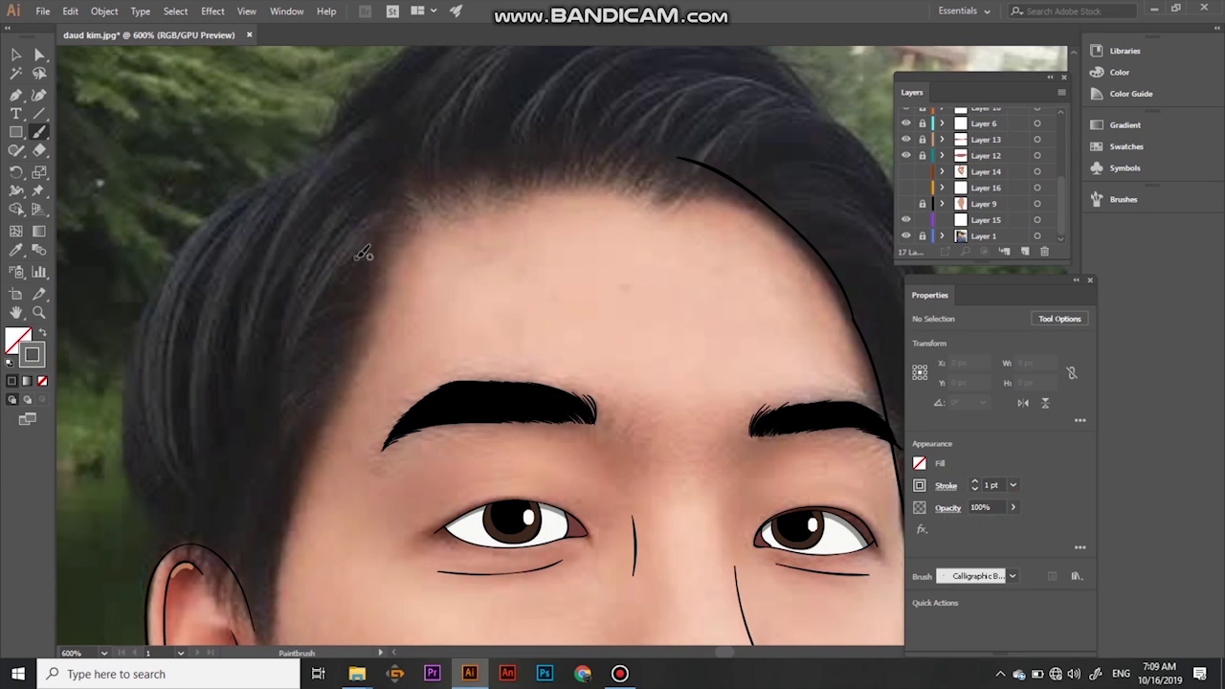
{"action": "left_click_drag", "start_coordinate": [281, 361], "coordinate": [280, 412]}
{"action": "left_click", "coordinate": [1013, 484]}
{"action": "left_click", "coordinate": [1034, 130]}
{"action": "left_click_drag", "start_coordinate": [345, 157], "coordinate": [254, 392]}
{"action": "left_click_drag", "start_coordinate": [301, 182], "coordinate": [206, 493]}
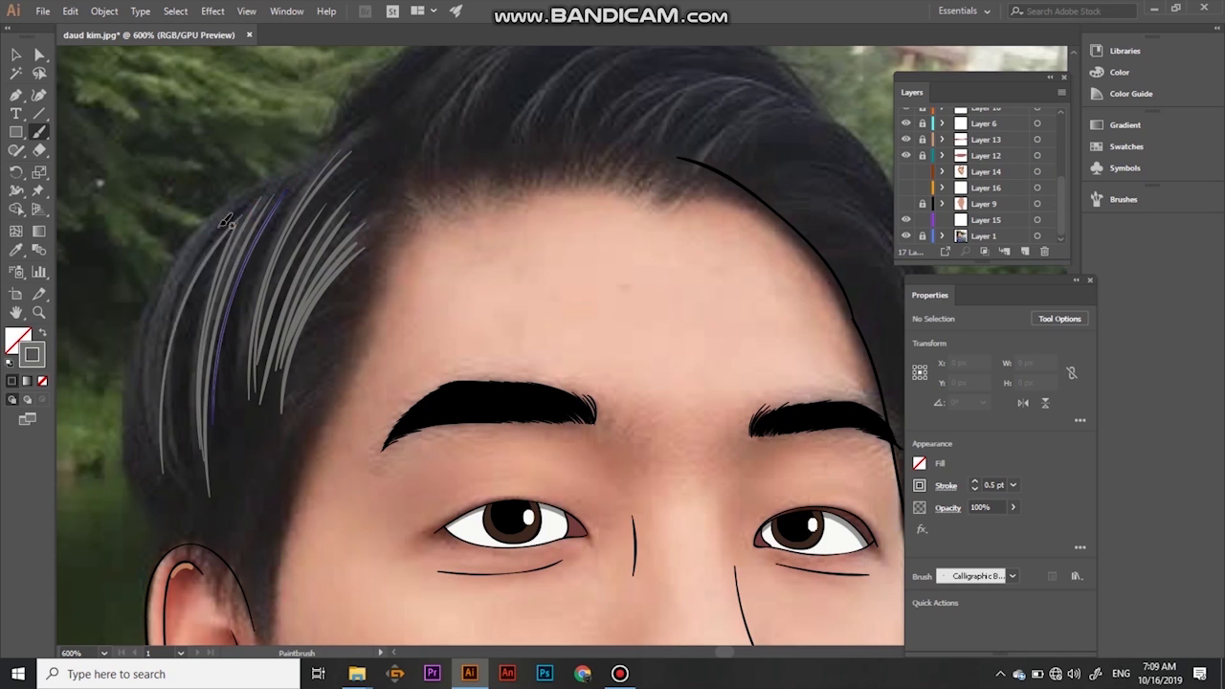
Add long grey strands across the top and right side of the hair, then zoom out and deselect
{"action": "left_click_drag", "start_coordinate": [268, 197], "coordinate": [162, 474]}
{"action": "scroll", "coordinate": [410, 241], "scroll_direction": "up", "scroll_amount": 3}
{"action": "scroll", "coordinate": [410, 241], "scroll_direction": "right", "scroll_amount": 3}
{"action": "left_click_drag", "start_coordinate": [557, 178], "coordinate": [335, 279]}
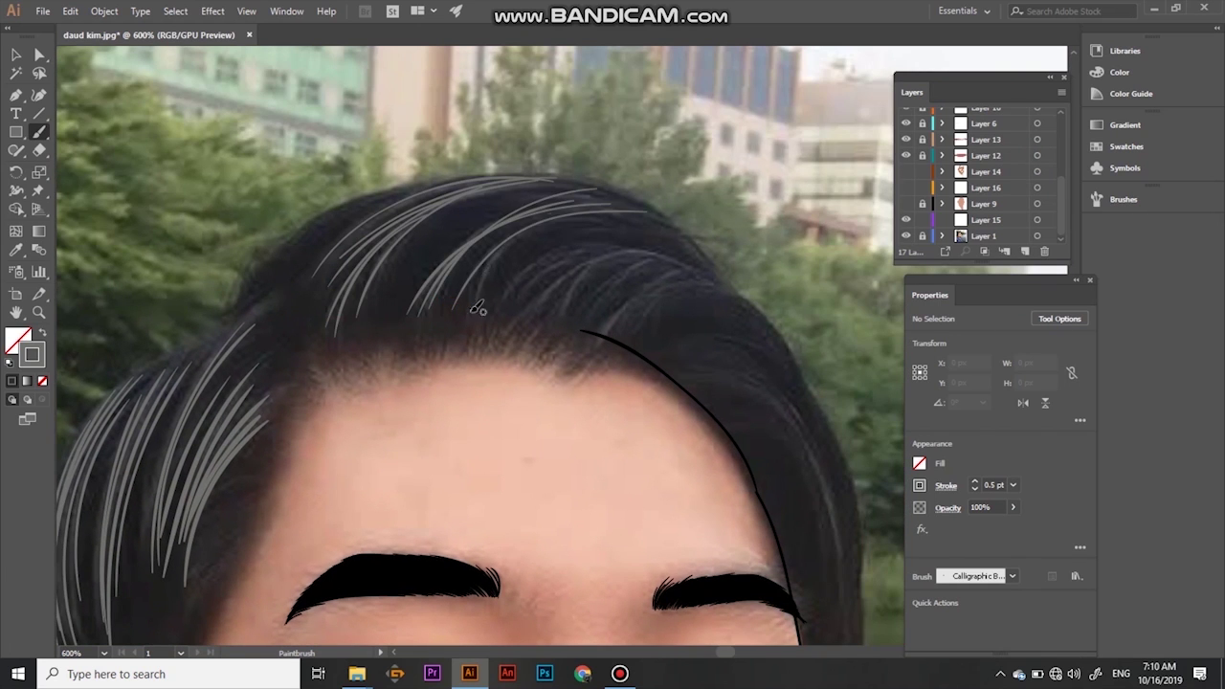
{"action": "scroll", "coordinate": [614, 307], "scroll_direction": "down", "scroll_amount": 3}
{"action": "scroll", "coordinate": [613, 307], "scroll_direction": "right", "scroll_amount": 3}
{"action": "left_click_drag", "start_coordinate": [522, 182], "coordinate": [636, 412]}
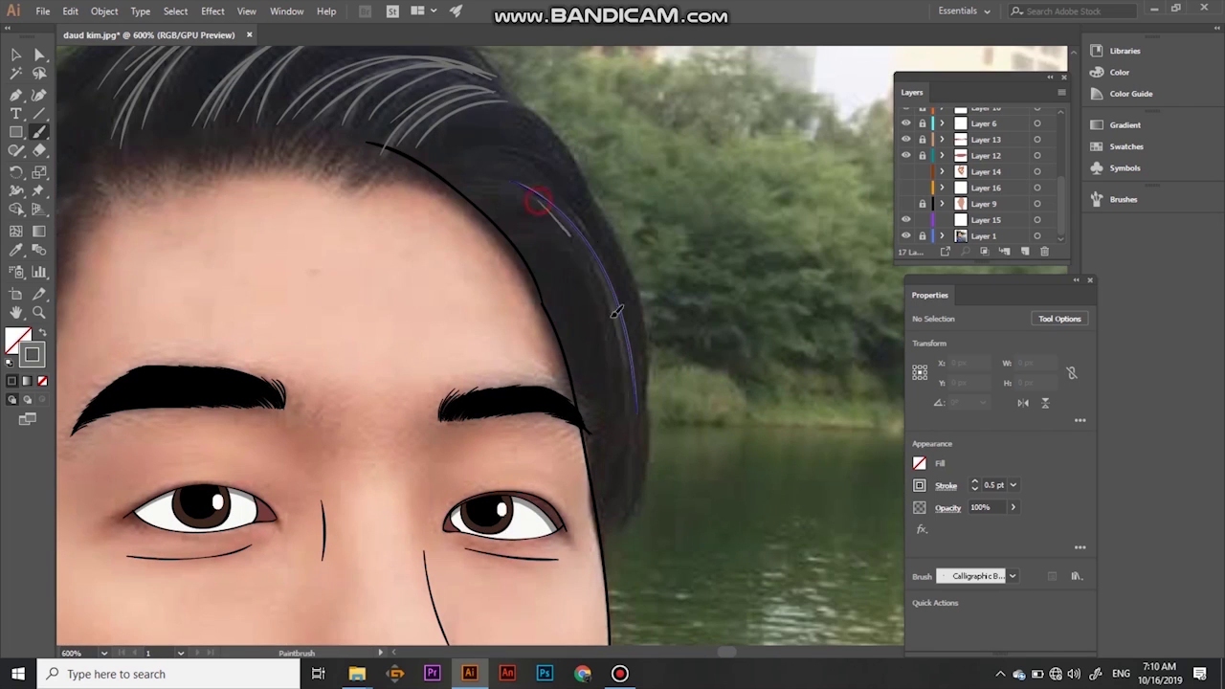
{"action": "key", "text": "ctrl+minus"}
{"action": "key", "text": "ctrl+minus"}
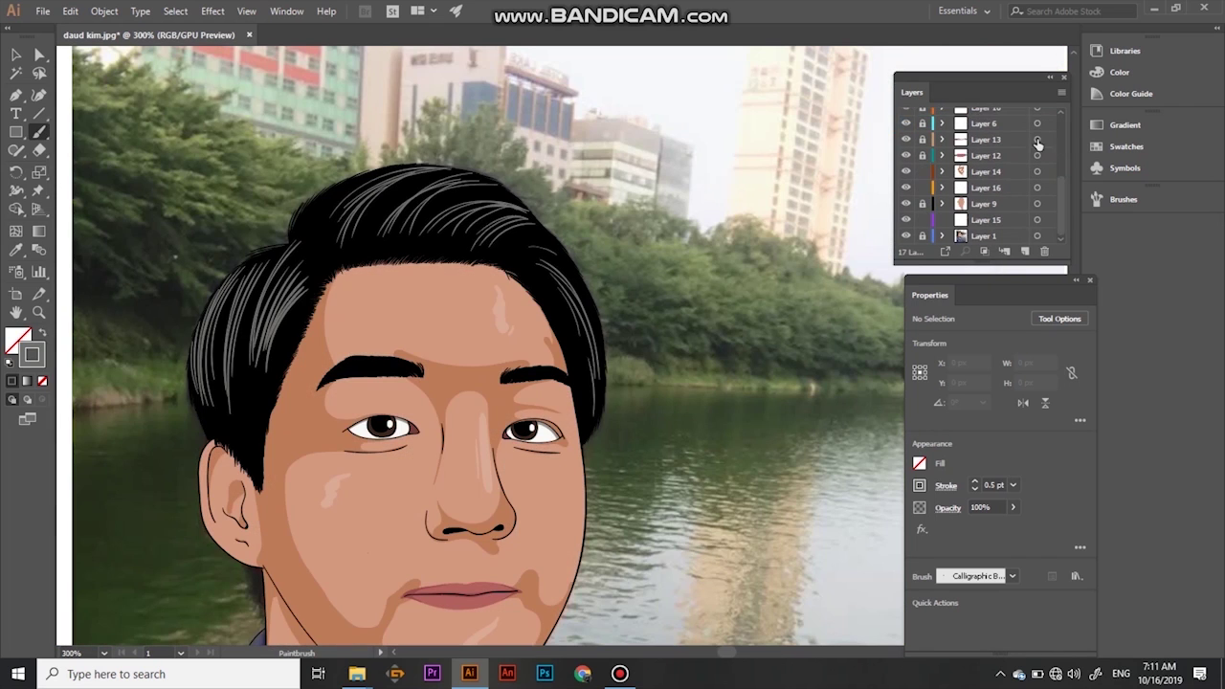
{"action": "key", "text": "v"}
{"action": "left_click", "coordinate": [287, 288]}
{"action": "key", "text": "ctrl+shift+a"}
Select the shirt layer and sample the shirt's blue from the photo with the Eyedropper
{"action": "scroll", "coordinate": [674, 503], "scroll_direction": "down", "scroll_amount": 3}
{"action": "left_click", "coordinate": [602, 432]}
{"action": "key", "text": "ctrl+shift+a"}
{"action": "scroll", "coordinate": [602, 432], "scroll_direction": "down", "scroll_amount": 5}
{"action": "left_click", "coordinate": [31, 354]}
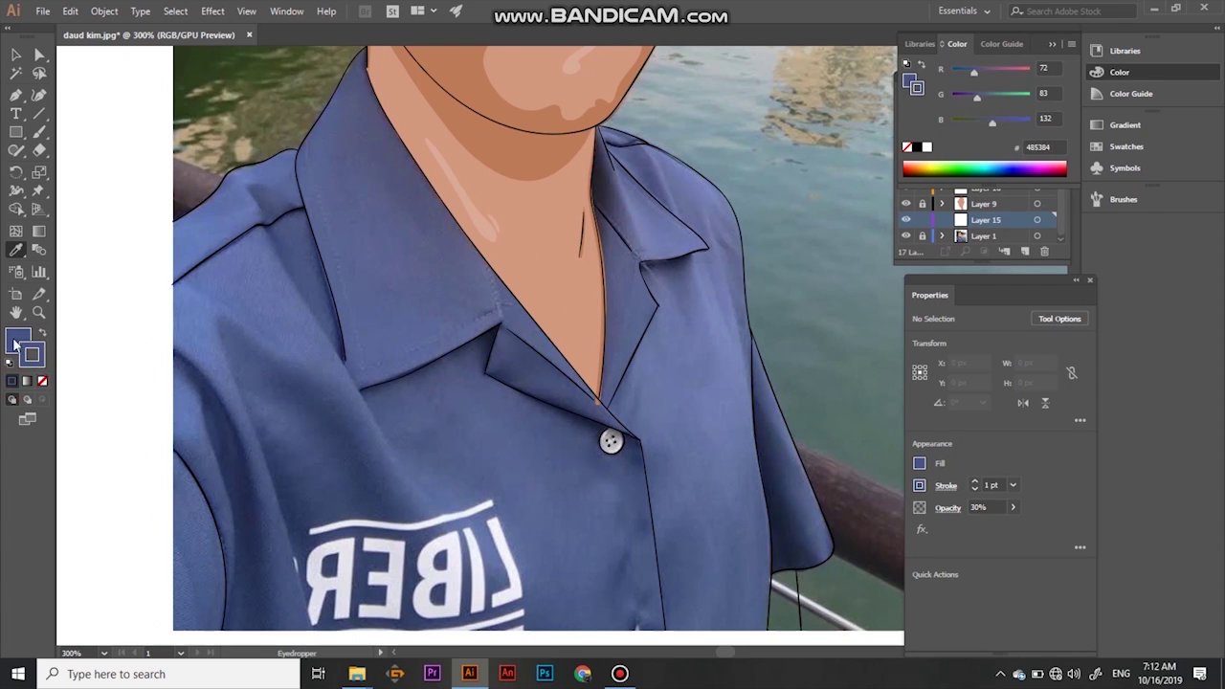
{"action": "key", "text": "b"}
{"action": "left_click", "coordinate": [1050, 48]}
Paint solid blue over the left side, right front and button area of the shirt
{"action": "mouse_move", "coordinate": [479, 574]}
{"action": "left_mouse_down"}
{"action": "mouse_move", "coordinate": [214, 383]}
{"action": "mouse_move", "coordinate": [366, 153]}
{"action": "mouse_move", "coordinate": [186, 565]}
{"action": "left_mouse_up"}
{"action": "left_click_drag", "start_coordinate": [478, 431], "coordinate": [522, 304]}
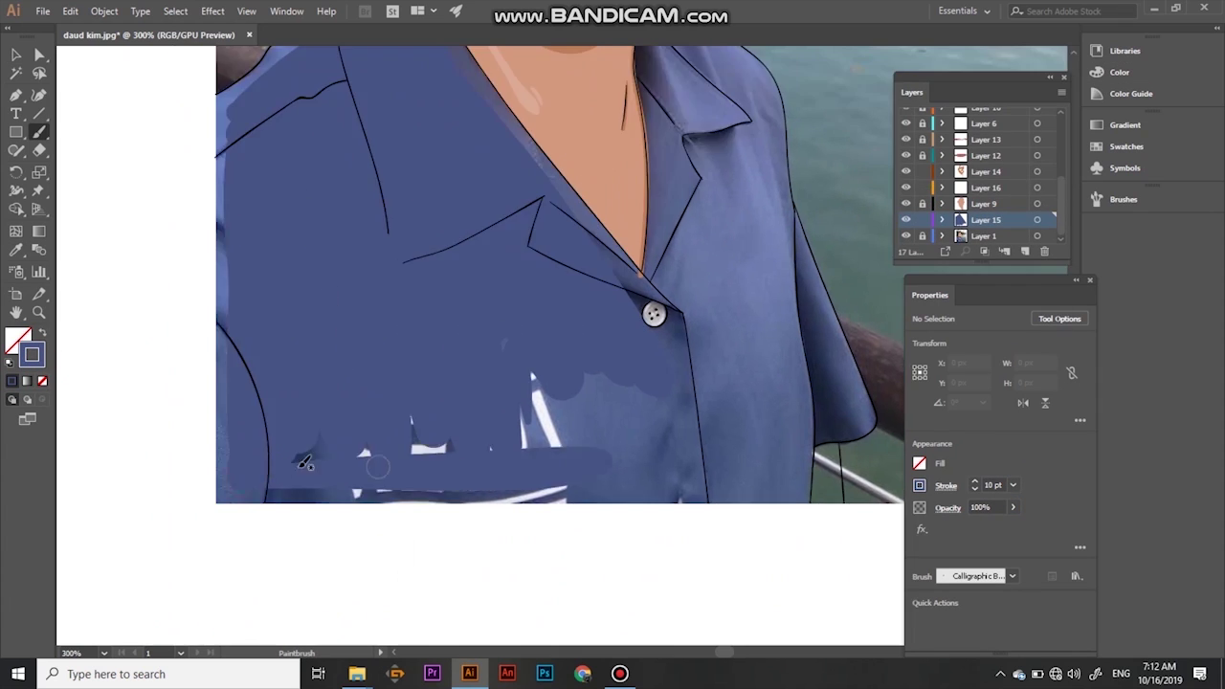
{"action": "left_click_drag", "start_coordinate": [422, 431], "coordinate": [660, 392]}
{"action": "left_click_drag", "start_coordinate": [728, 134], "coordinate": [746, 479]}
{"action": "left_click_drag", "start_coordinate": [692, 321], "coordinate": [533, 462]}
{"action": "left_click_drag", "start_coordinate": [526, 225], "coordinate": [551, 517]}
{"action": "left_click_drag", "start_coordinate": [558, 244], "coordinate": [575, 574]}
{"action": "mouse_move", "coordinate": [579, 268]}
{"action": "left_mouse_down"}
{"action": "mouse_move", "coordinate": [598, 579]}
{"action": "mouse_move", "coordinate": [589, 536]}
{"action": "left_mouse_up"}
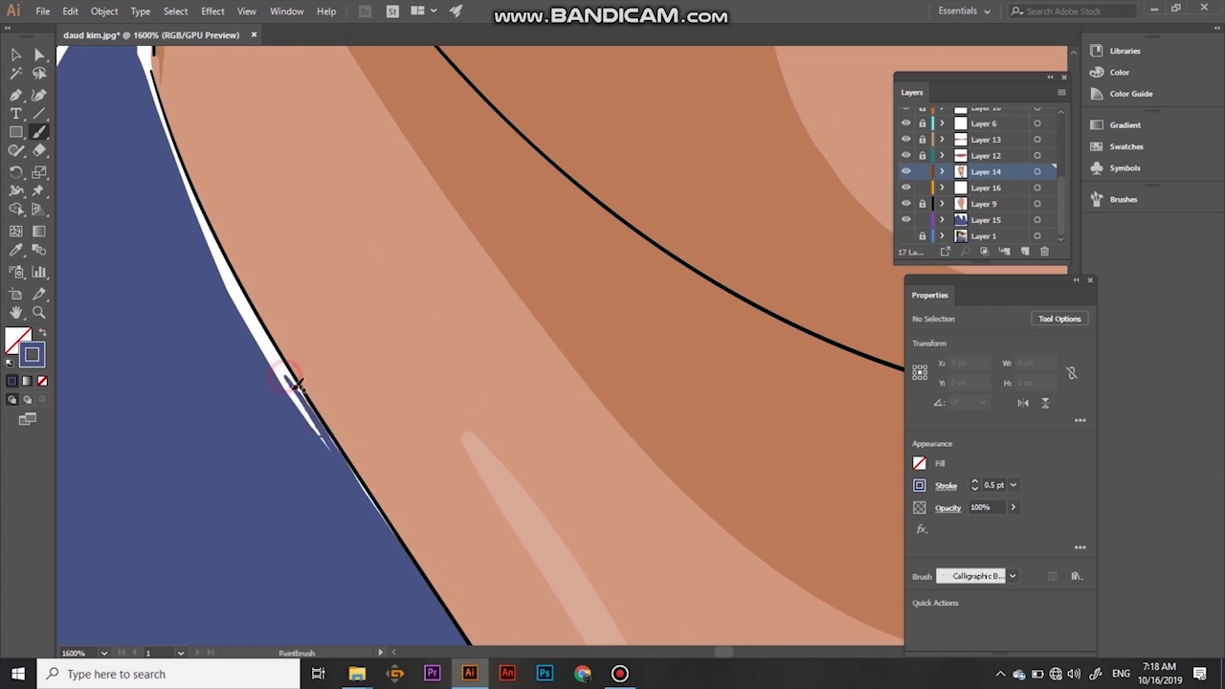
Tidy the blue along the shirt edge at the neck, collar and shoulder, and add a new layer
{"action": "left_click_drag", "start_coordinate": [247, 297], "coordinate": [328, 407]}
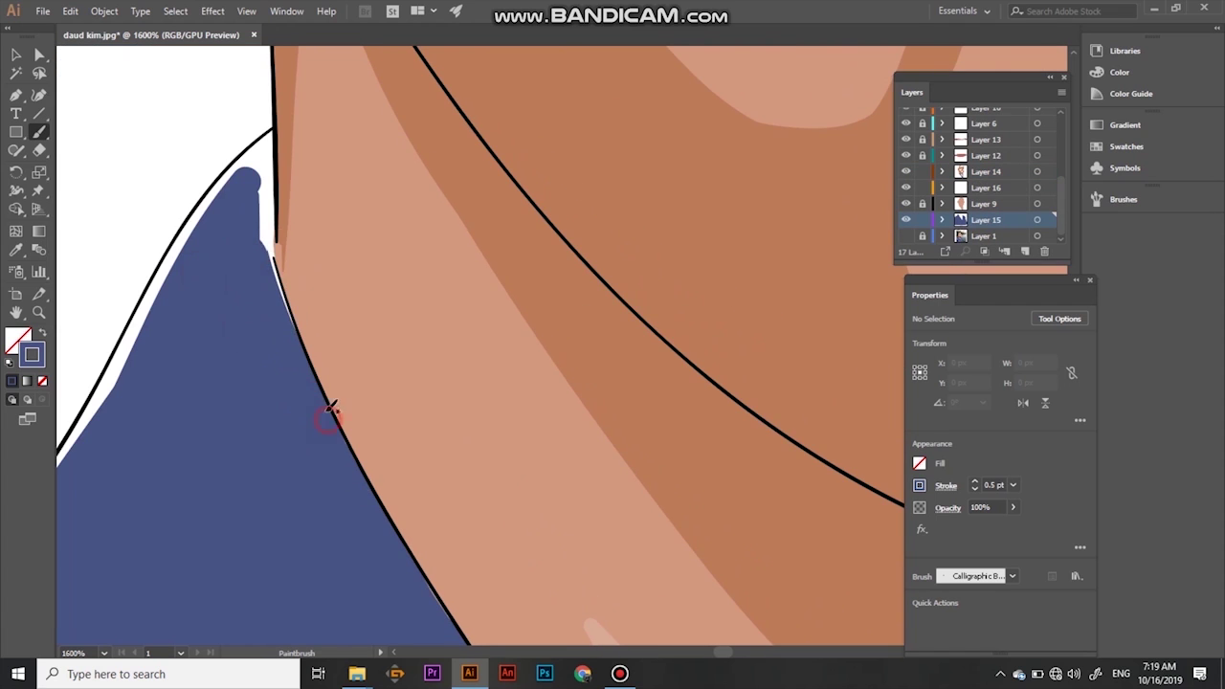
{"action": "left_click_drag", "start_coordinate": [106, 404], "coordinate": [359, 222]}
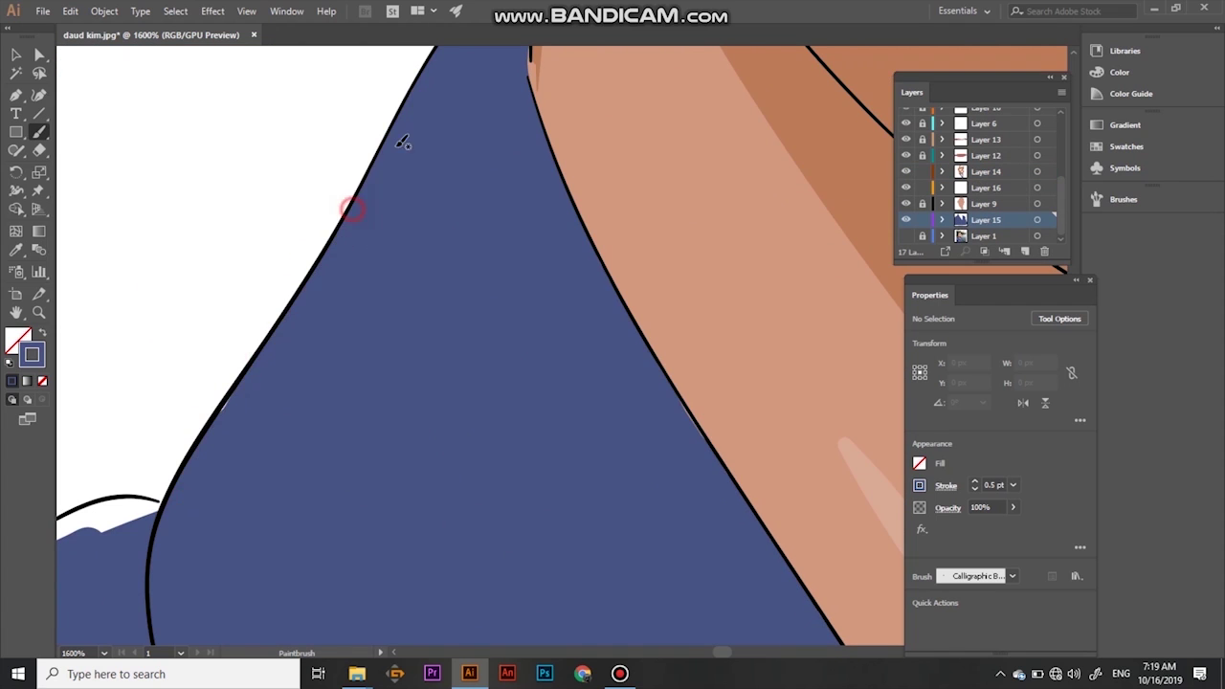
{"action": "left_click_drag", "start_coordinate": [287, 502], "coordinate": [760, 320]}
{"action": "left_click_drag", "start_coordinate": [321, 397], "coordinate": [247, 448]}
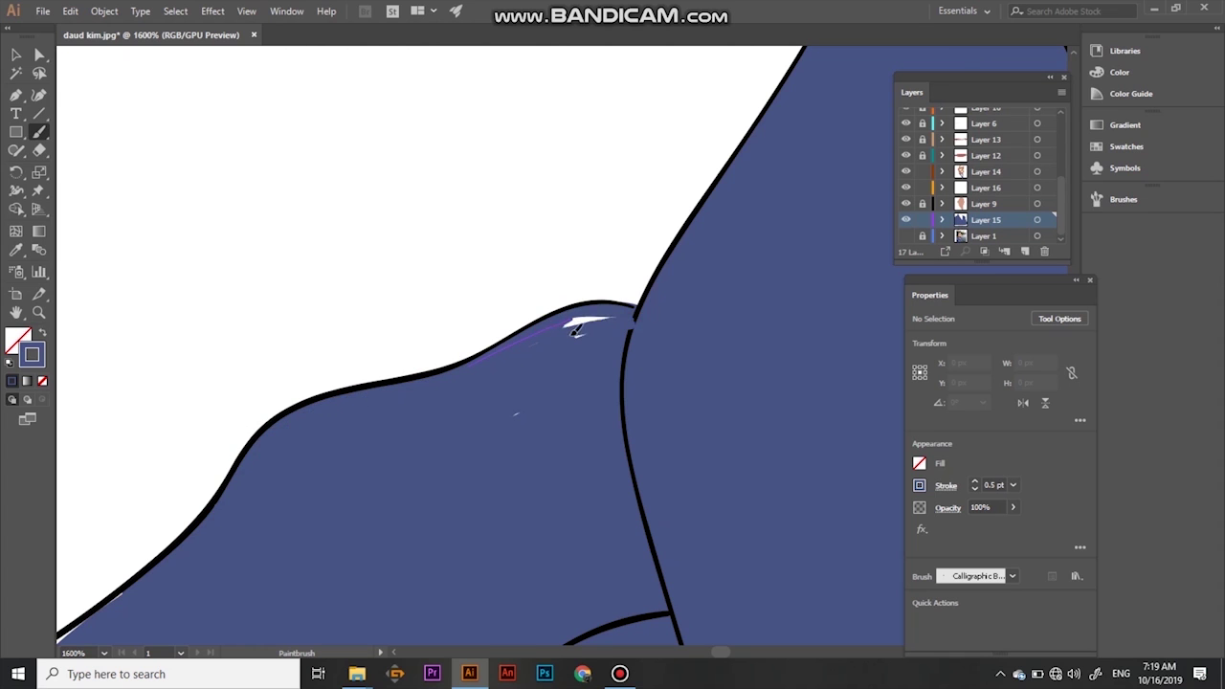
{"action": "left_click_drag", "start_coordinate": [562, 331], "coordinate": [278, 478]}
{"action": "scroll", "coordinate": [670, 431], "scroll_direction": "down", "scroll_amount": 10}
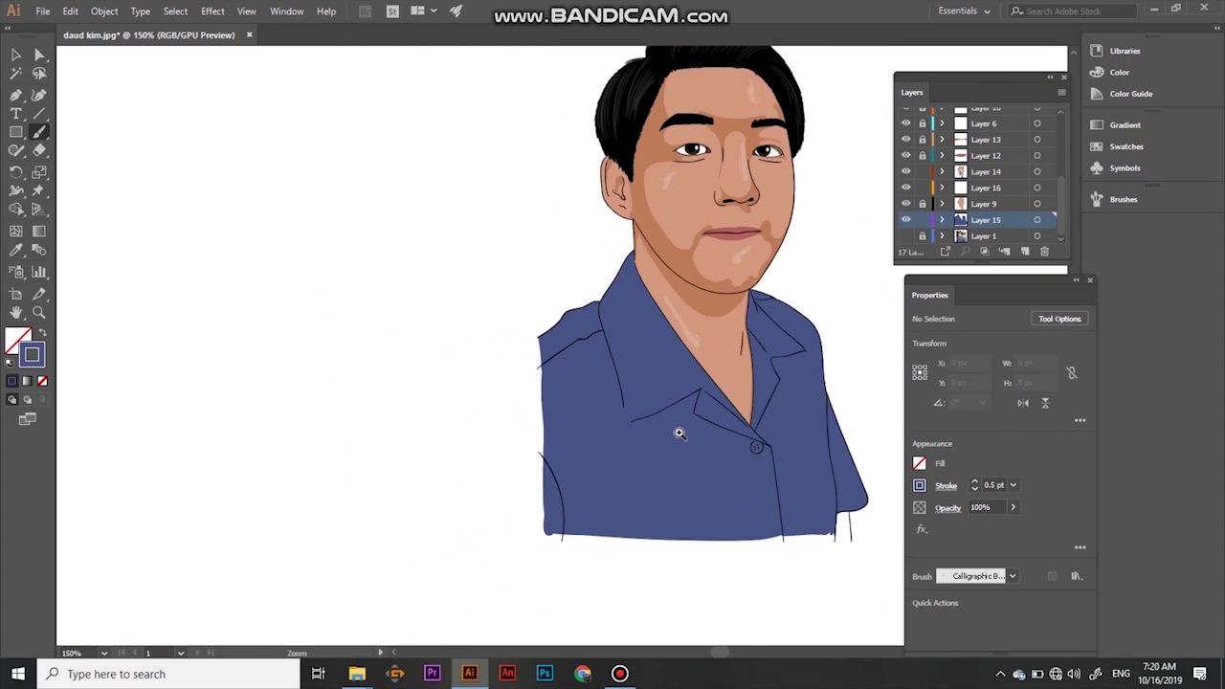
{"action": "scroll", "coordinate": [670, 431], "scroll_direction": "up", "scroll_amount": 2}
{"action": "key", "text": "p"}
{"action": "left_click", "coordinate": [1004, 251]}
Place path points on the shirt, set a dark navy fill, and hide the flat blue shirt fill
{"action": "scroll", "coordinate": [345, 550], "scroll_direction": "up", "scroll_amount": 2}
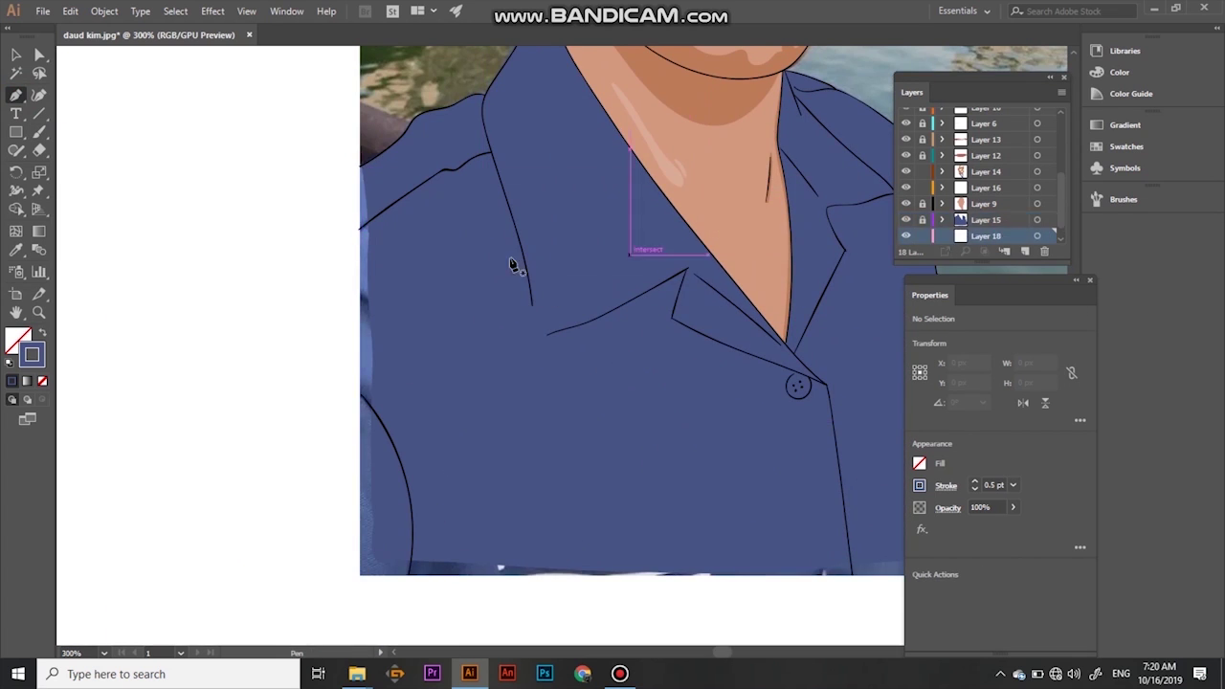
{"action": "left_click", "coordinate": [487, 511]}
{"action": "left_click", "coordinate": [291, 138]}
{"action": "scroll", "coordinate": [446, 514], "scroll_direction": "down", "scroll_amount": 2}
{"action": "scroll", "coordinate": [446, 514], "scroll_direction": "right", "scroll_amount": 3}
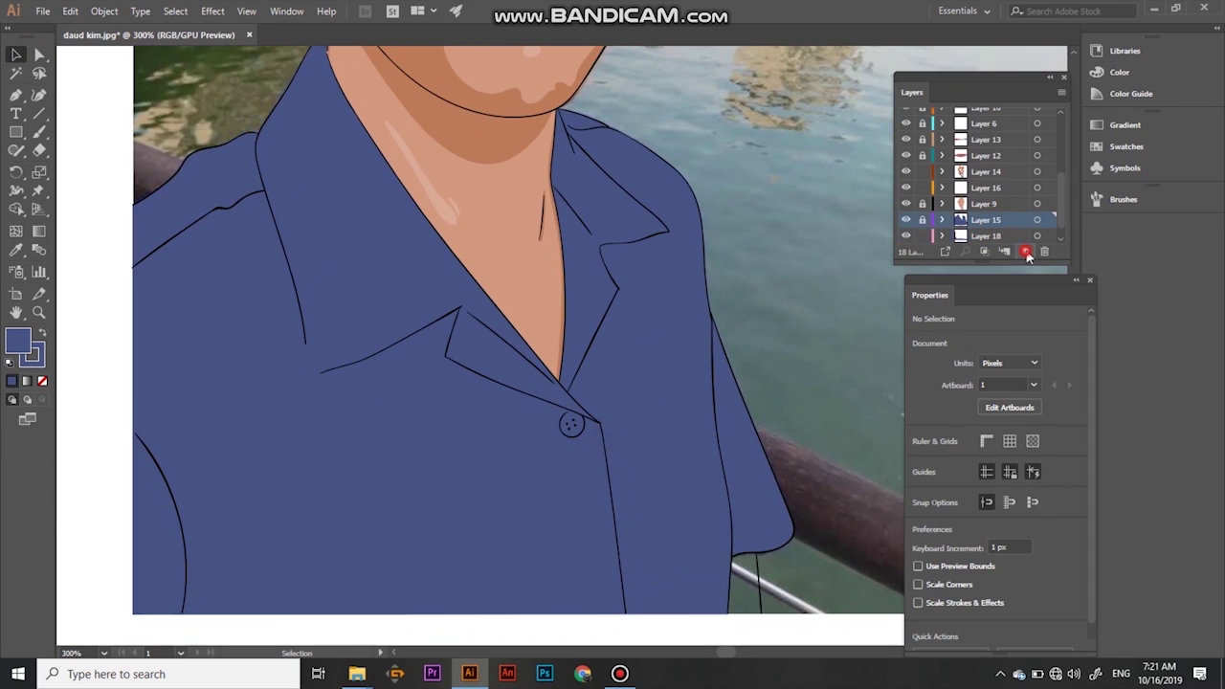
{"action": "double_click", "coordinate": [17, 339]}
{"action": "key", "text": "Return"}
{"action": "key", "text": "b"}
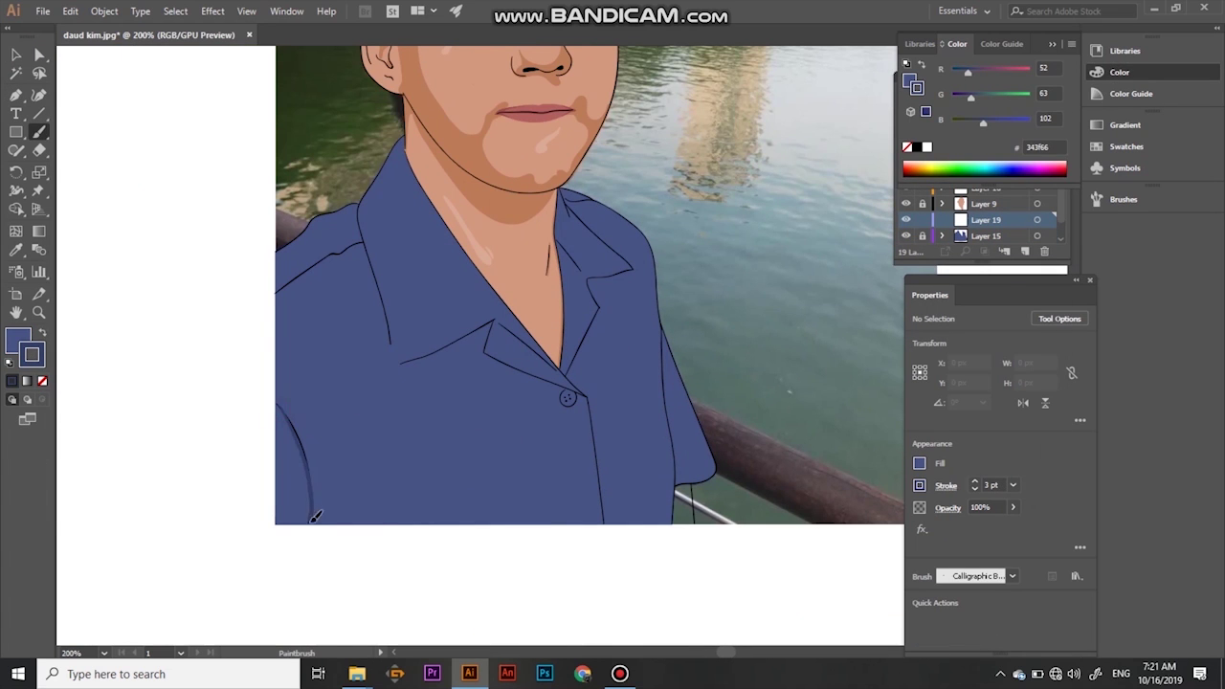
{"action": "left_click", "coordinate": [905, 235]}
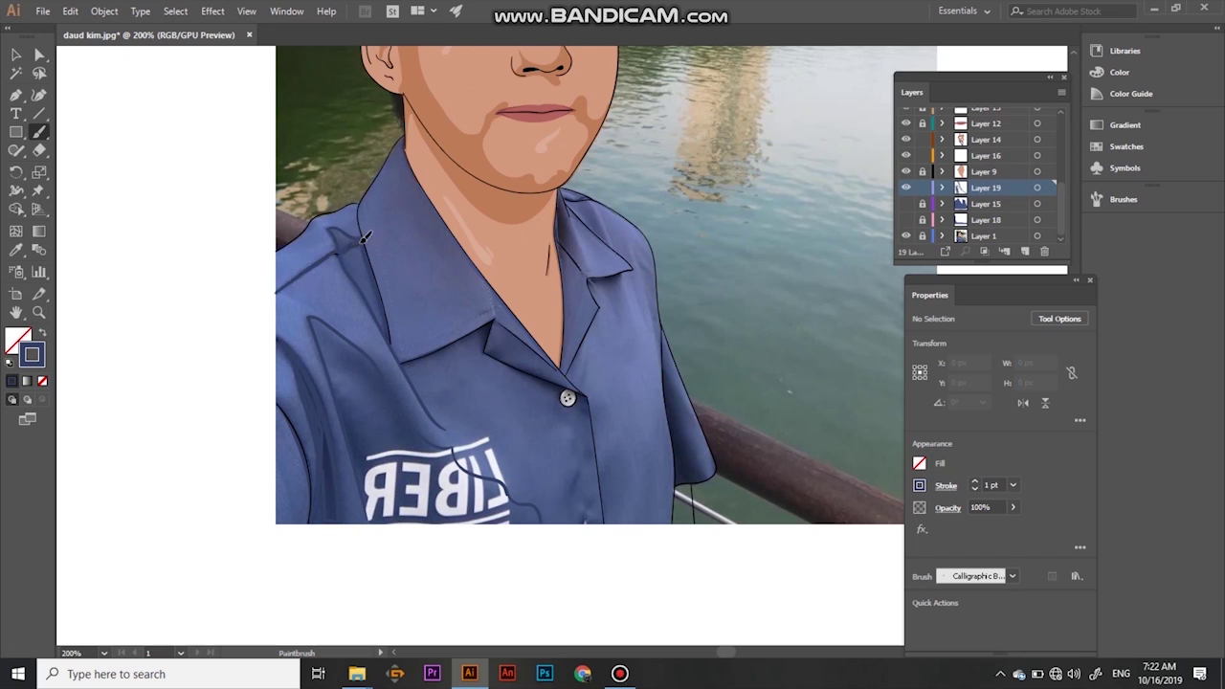
Hide the photo and fill layers and paint navy over the white gap at the sleeve bottom
{"action": "scroll", "coordinate": [352, 241], "scroll_direction": "right", "scroll_amount": 3}
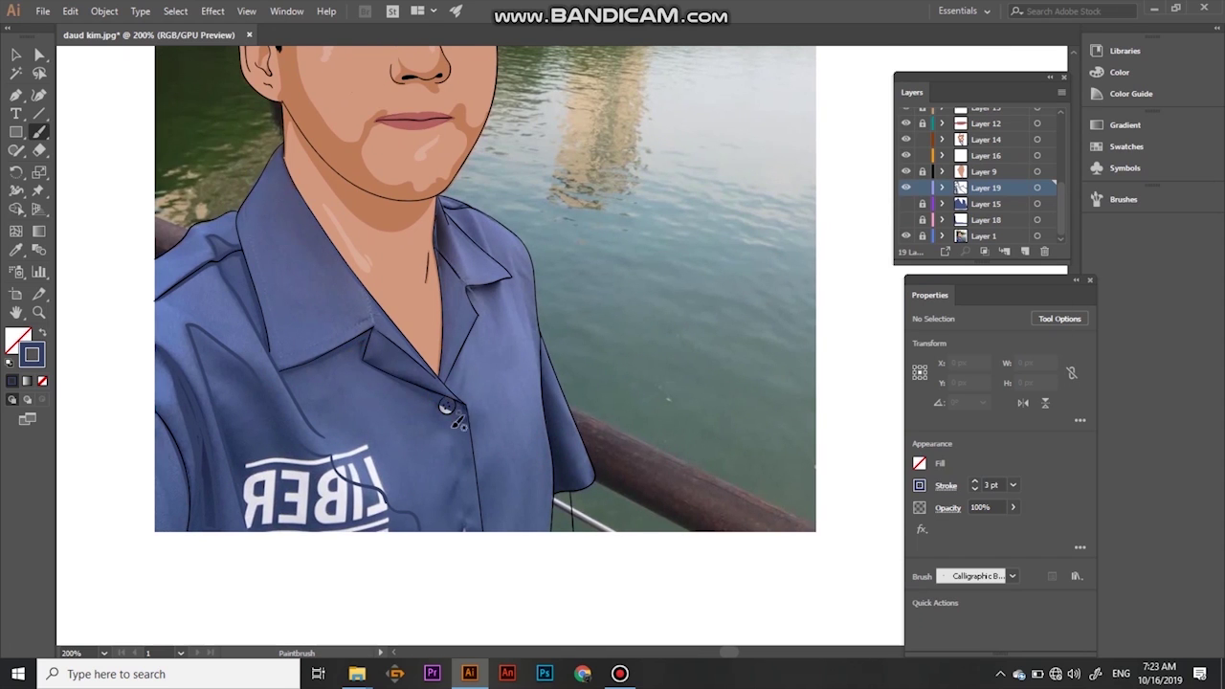
{"action": "scroll", "coordinate": [471, 404], "scroll_direction": "up", "scroll_amount": 2}
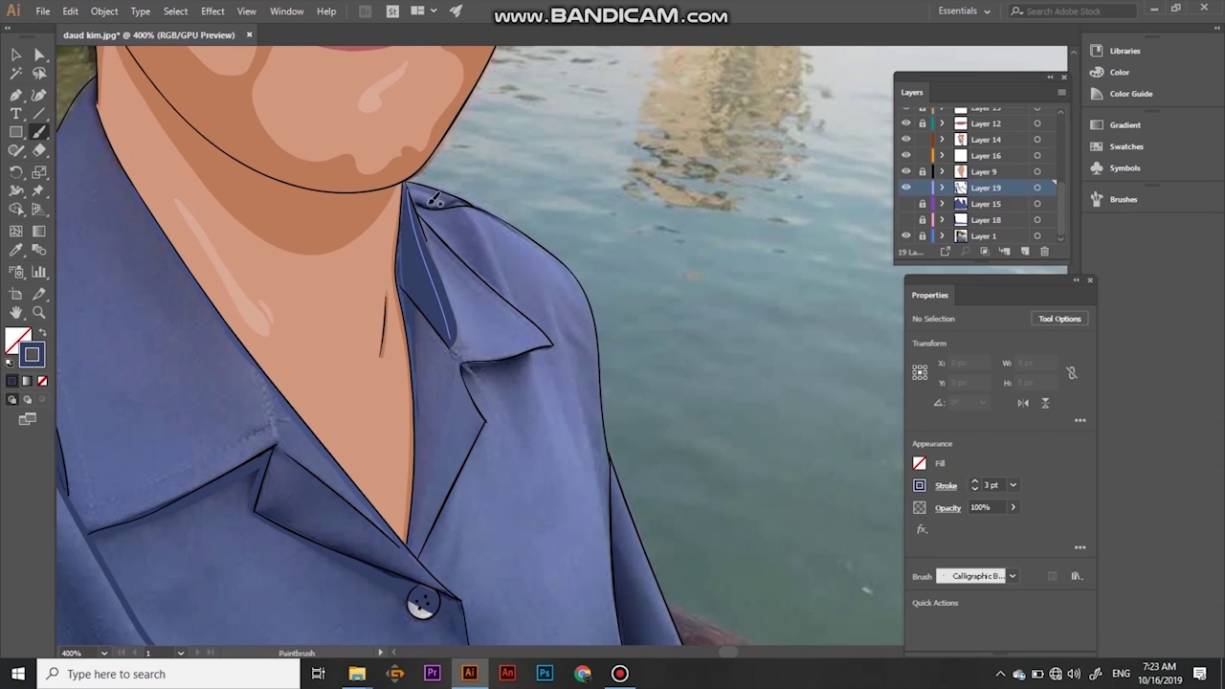
{"action": "scroll", "coordinate": [436, 199], "scroll_direction": "down", "scroll_amount": 2}
{"action": "scroll", "coordinate": [436, 199], "scroll_direction": "down", "scroll_amount": 3}
{"action": "left_click", "coordinate": [906, 203]}
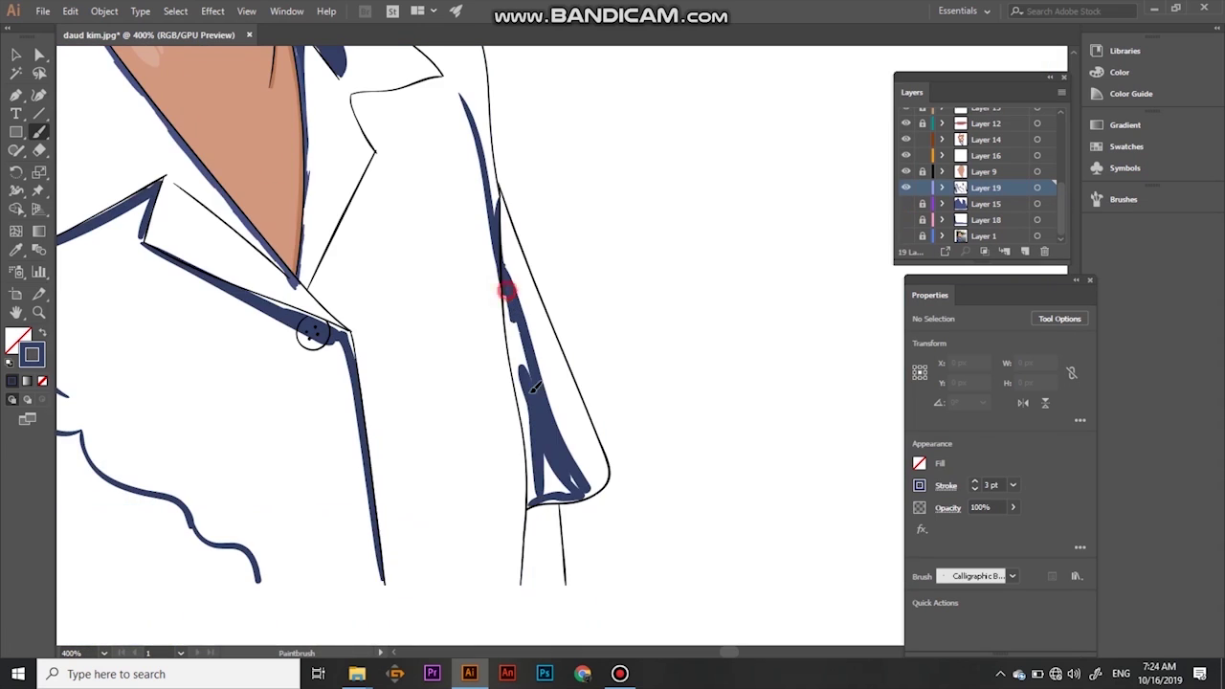
{"action": "scroll", "coordinate": [534, 386], "scroll_direction": "up", "scroll_amount": 2}
{"action": "scroll", "coordinate": [342, 191], "scroll_direction": "up", "scroll_amount": 1}
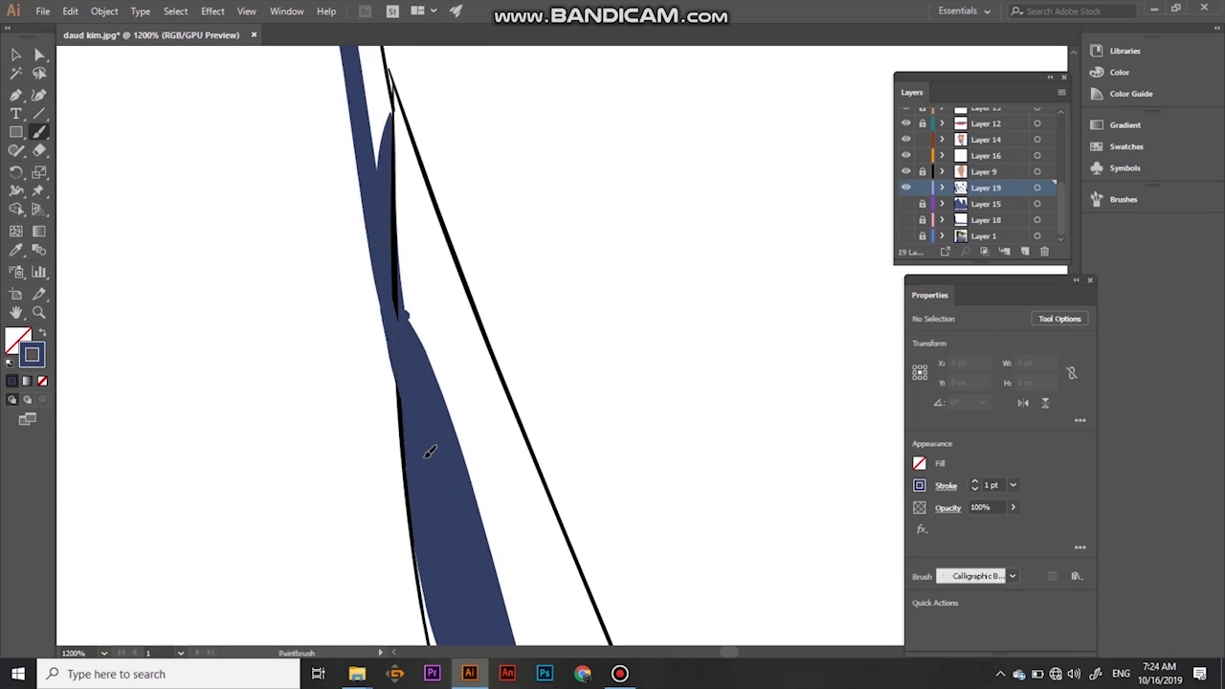
{"action": "scroll", "coordinate": [430, 452], "scroll_direction": "down", "scroll_amount": 2}
{"action": "scroll", "coordinate": [415, 410], "scroll_direction": "down", "scroll_amount": 2}
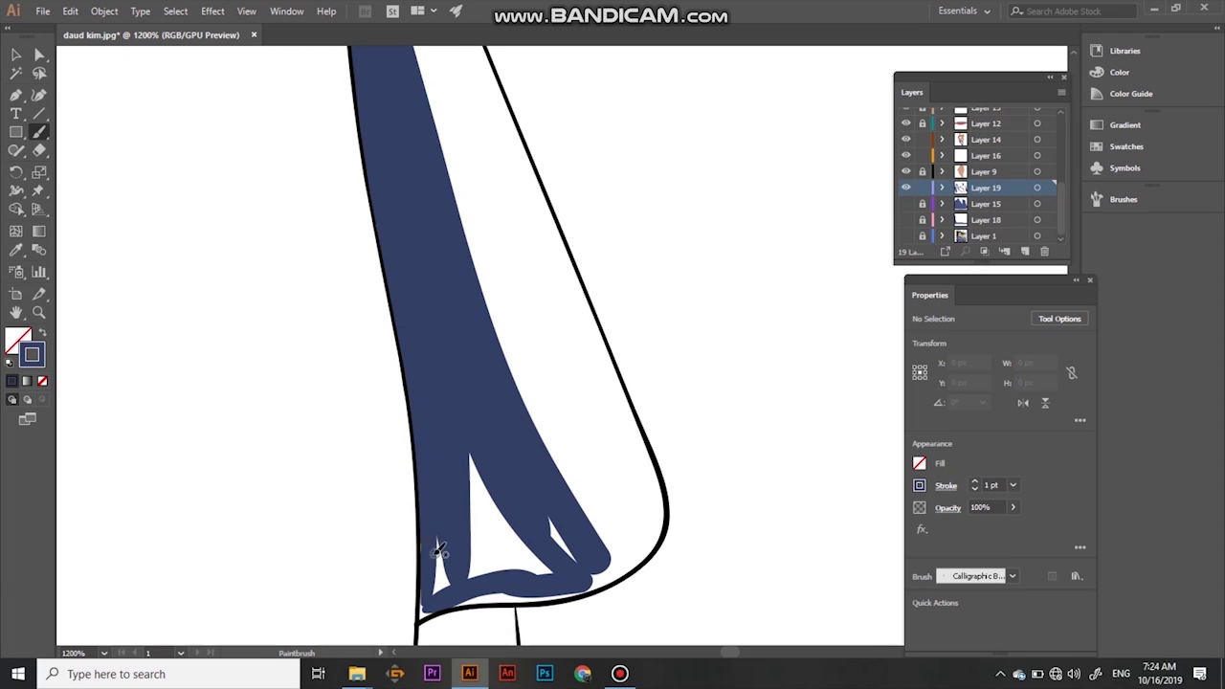
{"action": "scroll", "coordinate": [472, 546], "scroll_direction": "up", "scroll_amount": 2}
{"action": "left_click_drag", "start_coordinate": [485, 496], "coordinate": [715, 433]}
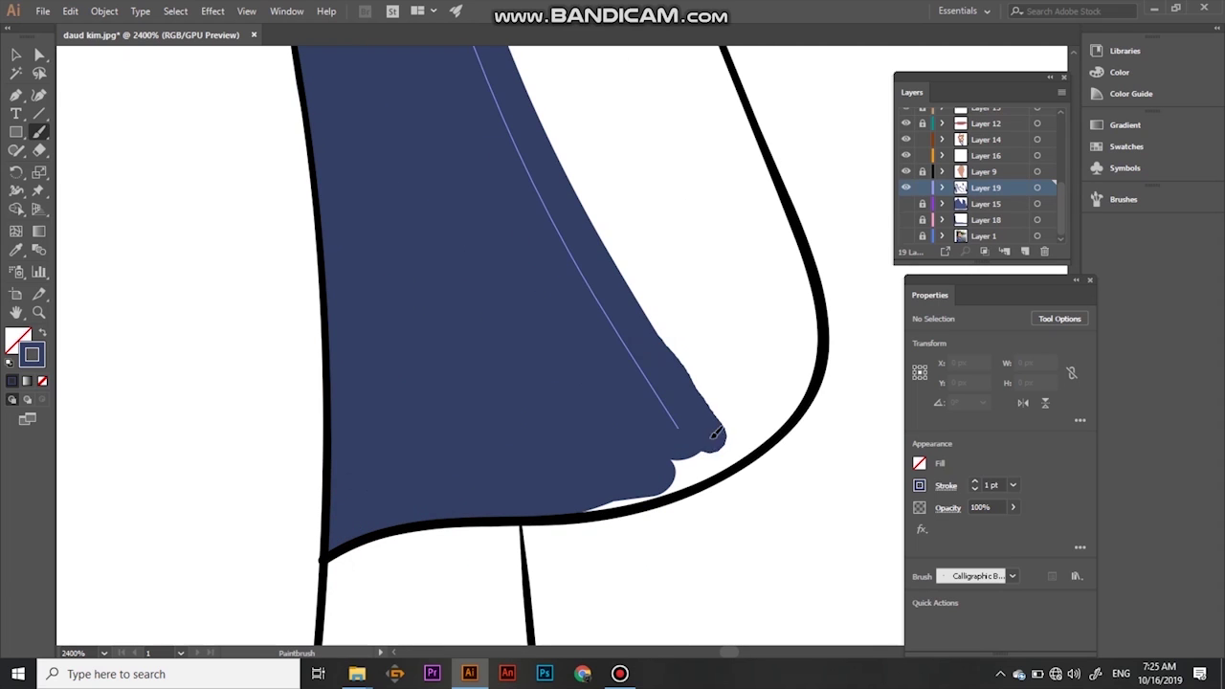
{"action": "scroll", "coordinate": [725, 464], "scroll_direction": "down", "scroll_amount": 2}
{"action": "scroll", "coordinate": [476, 495], "scroll_direction": "down", "scroll_amount": 1}
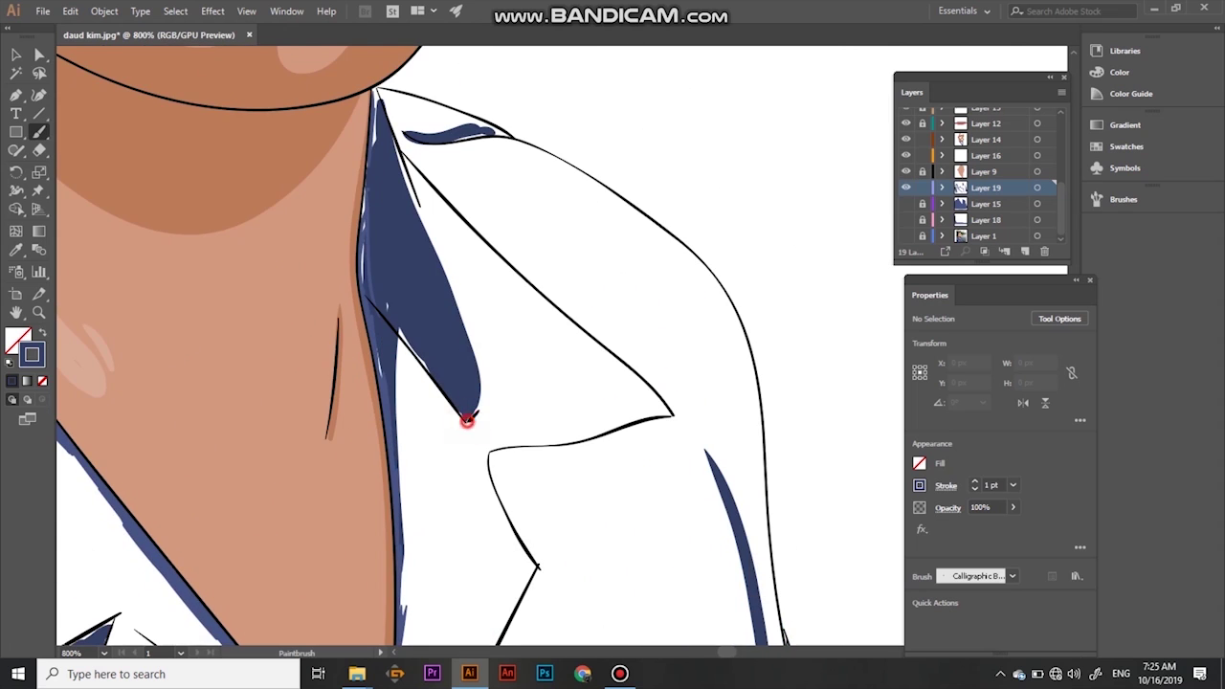
{"action": "scroll", "coordinate": [315, 230], "scroll_direction": "up", "scroll_amount": 1}
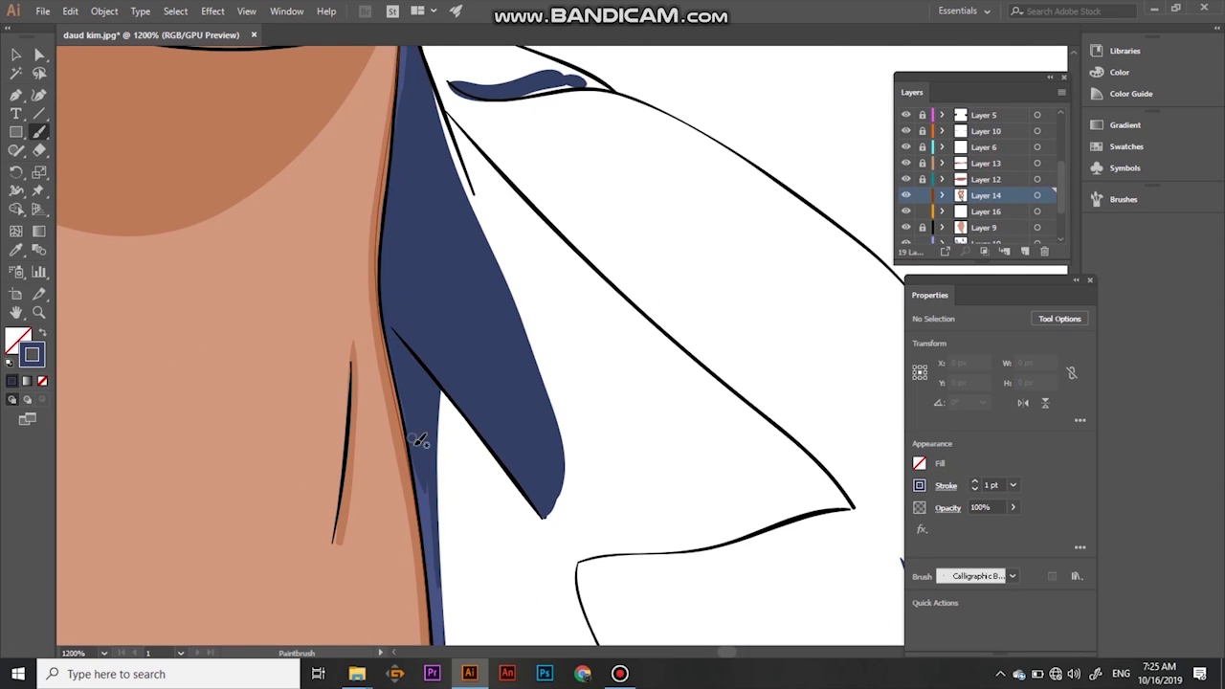
{"action": "scroll", "coordinate": [419, 440], "scroll_direction": "up", "scroll_amount": 2}
Inspect a lapel stroke, then paint a short navy stroke along the collar edge
{"action": "left_click", "coordinate": [421, 397], "text": "ctrl"}
{"action": "scroll", "coordinate": [444, 383], "scroll_direction": "down", "scroll_amount": 3}
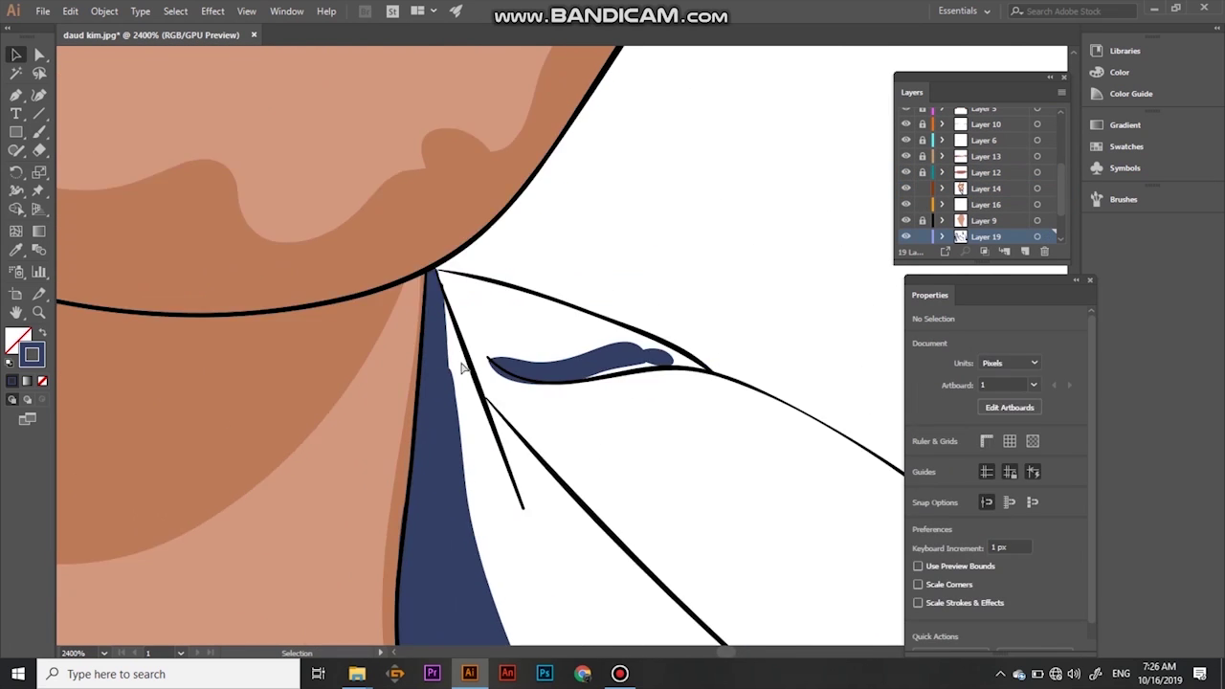
{"action": "scroll", "coordinate": [607, 377], "scroll_direction": "up", "scroll_amount": 2}
{"action": "left_click", "coordinate": [801, 316], "text": "ctrl"}
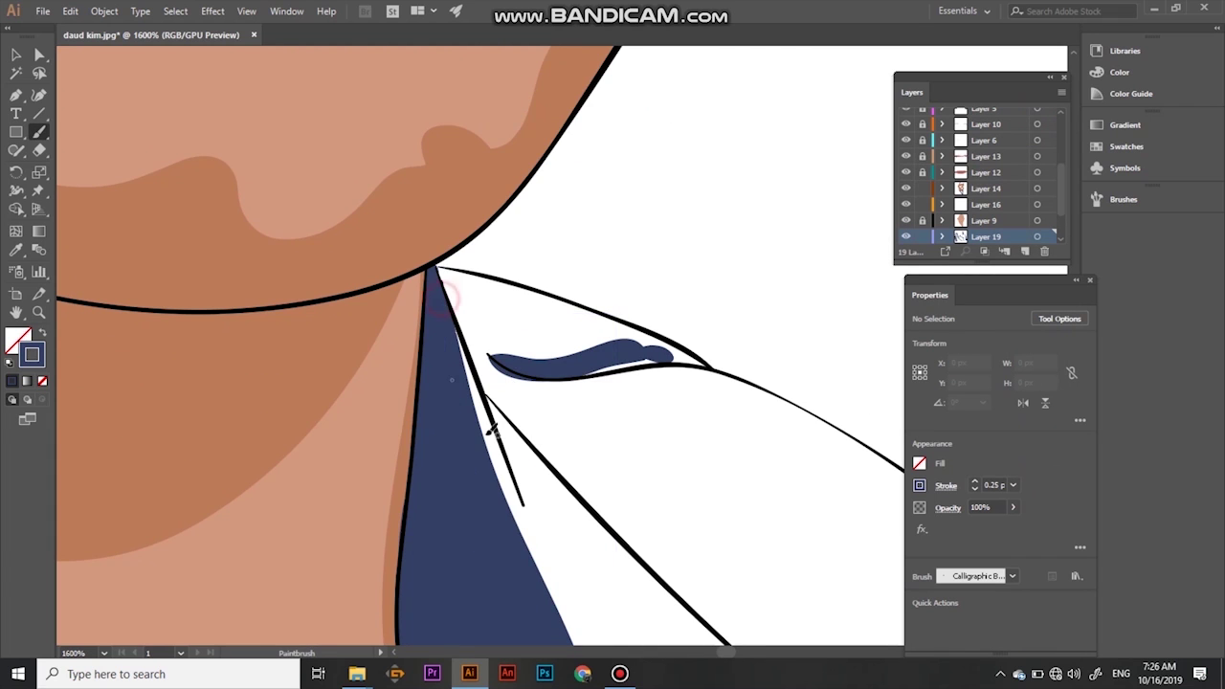
{"action": "scroll", "coordinate": [574, 383], "scroll_direction": "down", "scroll_amount": 5}
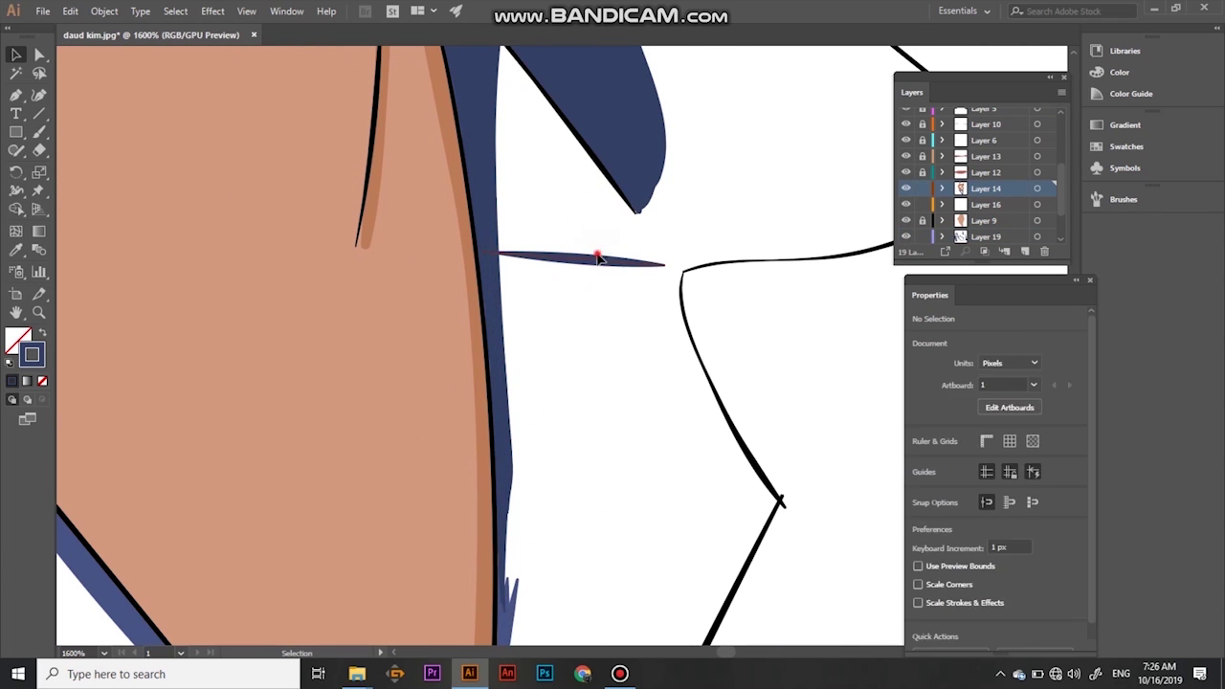
{"action": "key", "text": "b"}
{"action": "scroll", "coordinate": [497, 307], "scroll_direction": "down", "scroll_amount": 4}
{"action": "scroll", "coordinate": [529, 189], "scroll_direction": "down", "scroll_amount": 5}
{"action": "left_click_drag", "start_coordinate": [511, 328], "coordinate": [526, 361]}
{"action": "scroll", "coordinate": [525, 361], "scroll_direction": "down", "scroll_amount": 3}
{"action": "scroll", "coordinate": [619, 451], "scroll_direction": "up", "scroll_amount": 2}
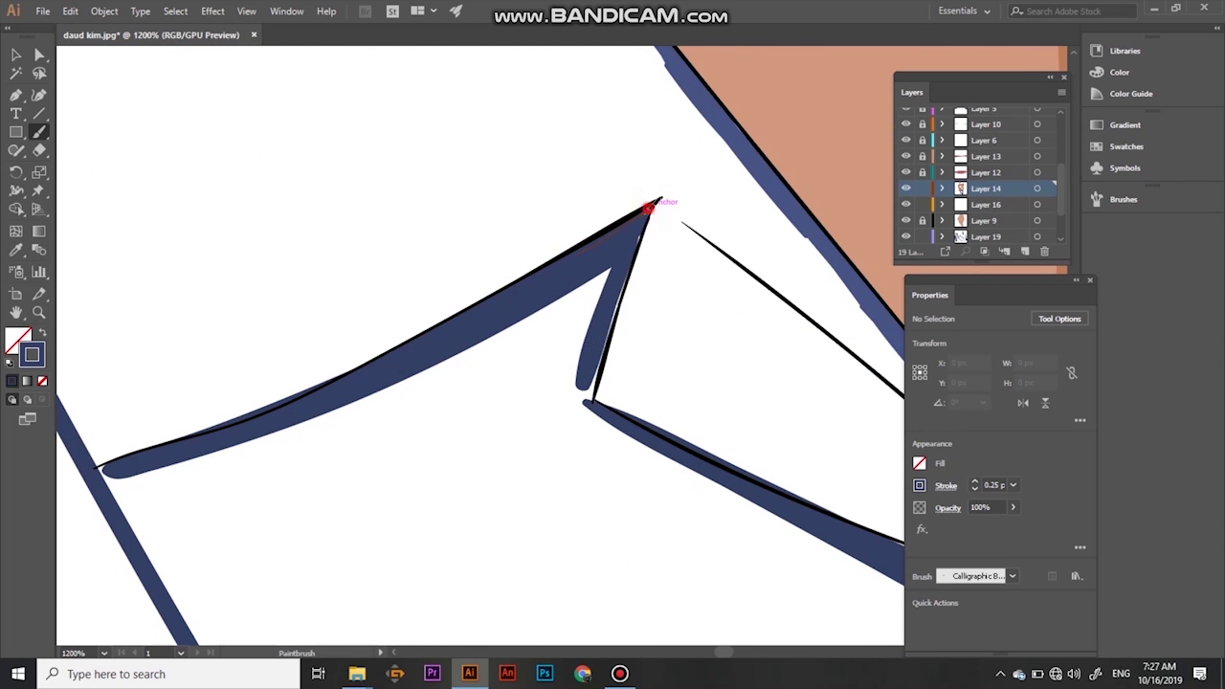
{"action": "scroll", "coordinate": [286, 284], "scroll_direction": "down", "scroll_amount": 5}
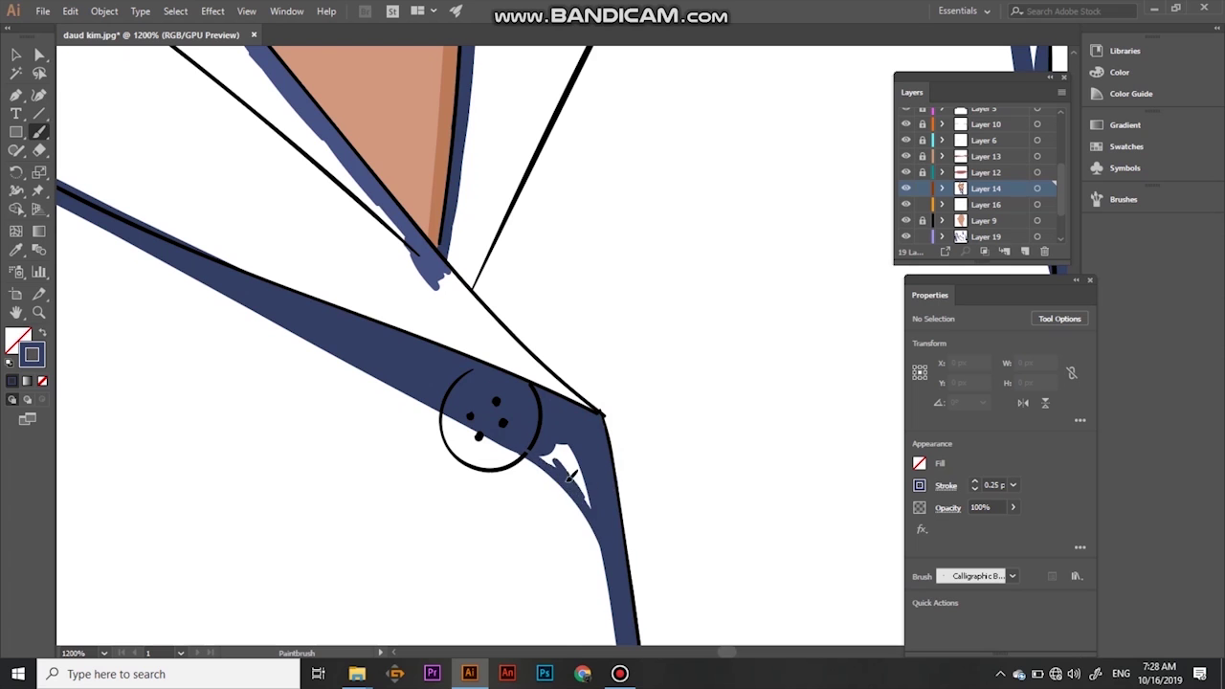
{"action": "scroll", "coordinate": [555, 451], "scroll_direction": "down", "scroll_amount": 3}
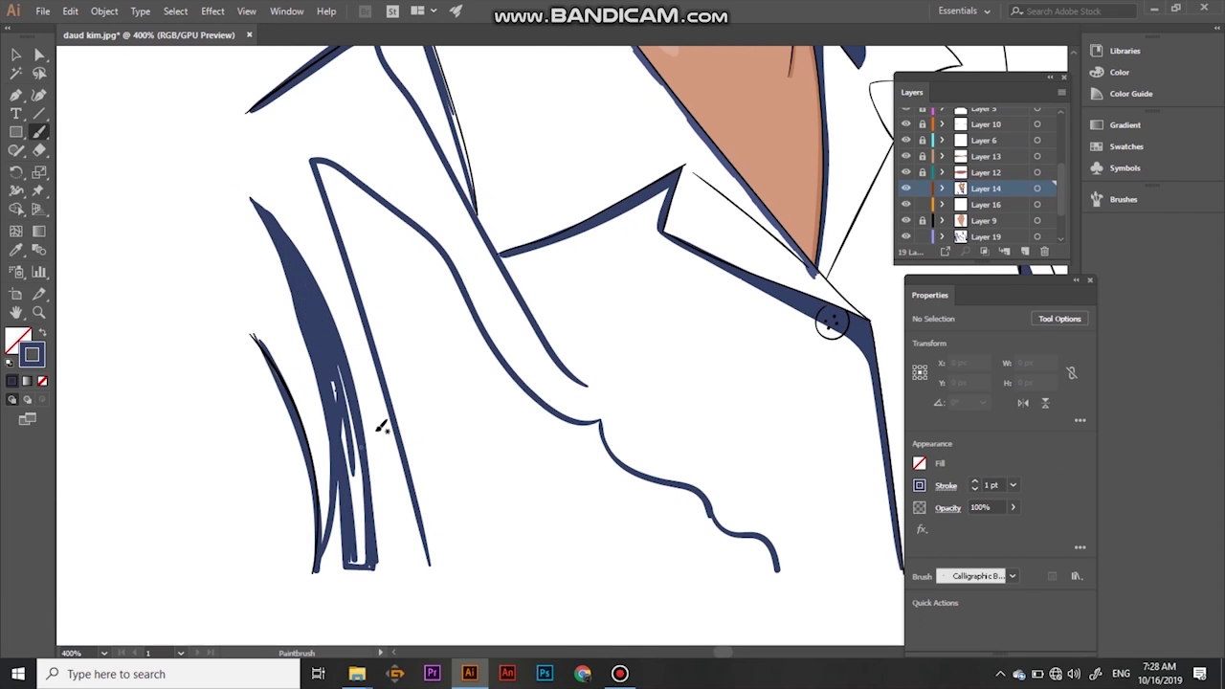
{"action": "scroll", "coordinate": [501, 419], "scroll_direction": "up", "scroll_amount": 4}
{"action": "scroll", "coordinate": [449, 445], "scroll_direction": "up", "scroll_amount": 2}
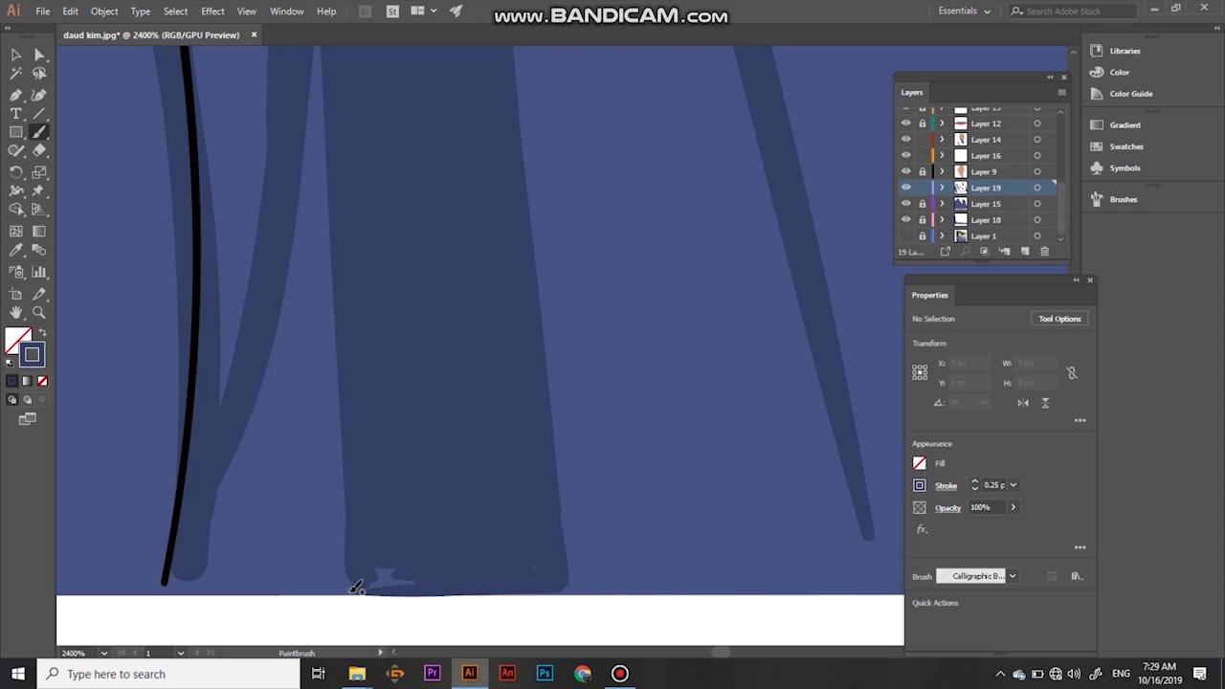
Paint a navy shadow along the collar, then a broad 5 pt shadow over the left sleeve
{"action": "scroll", "coordinate": [524, 300], "scroll_direction": "down", "scroll_amount": 3}
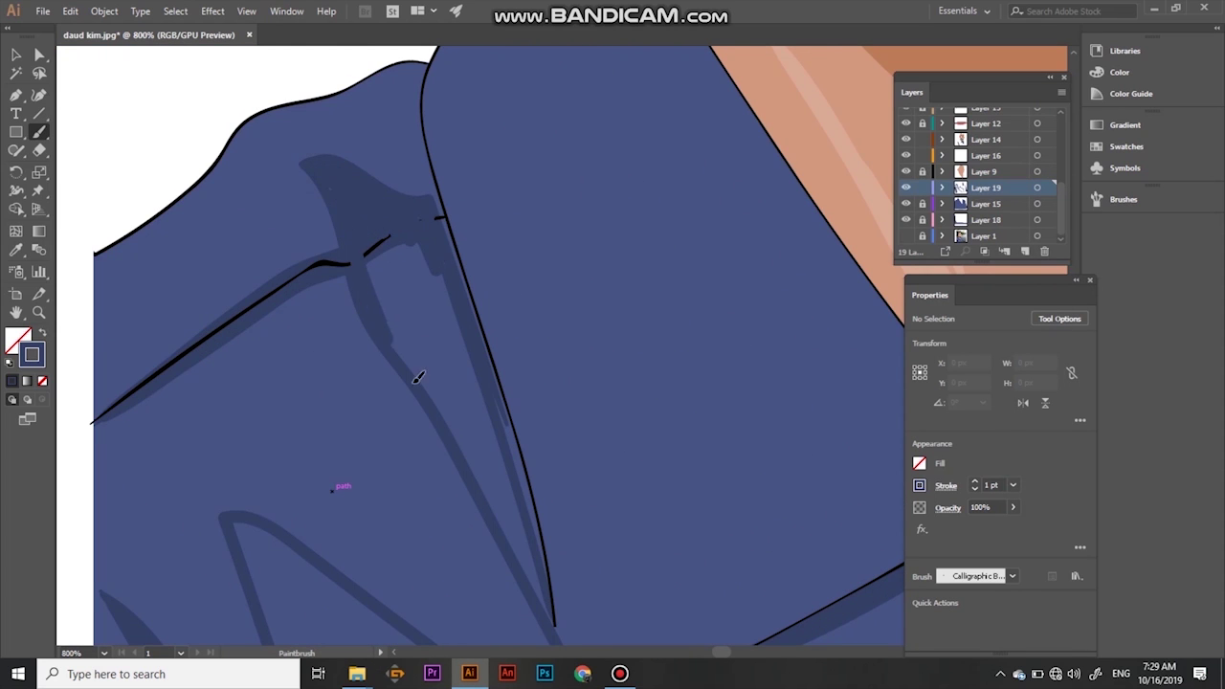
{"action": "left_click_drag", "start_coordinate": [418, 378], "coordinate": [480, 378]}
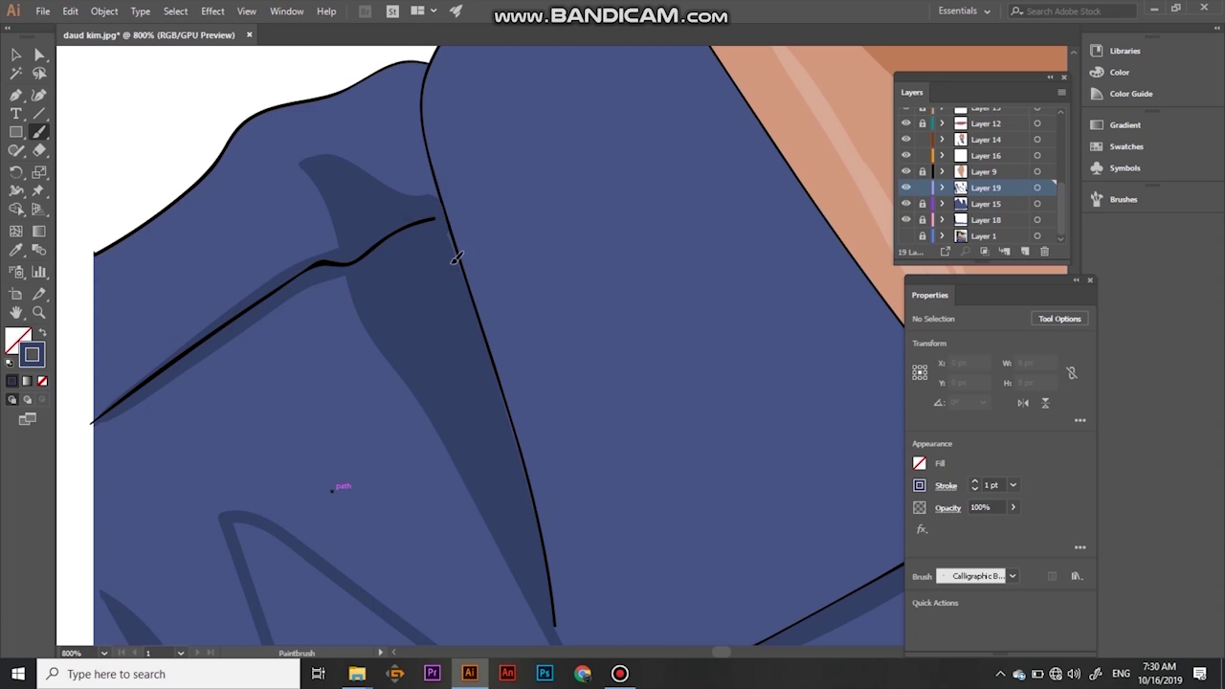
{"action": "scroll", "coordinate": [560, 535], "scroll_direction": "down", "scroll_amount": 2}
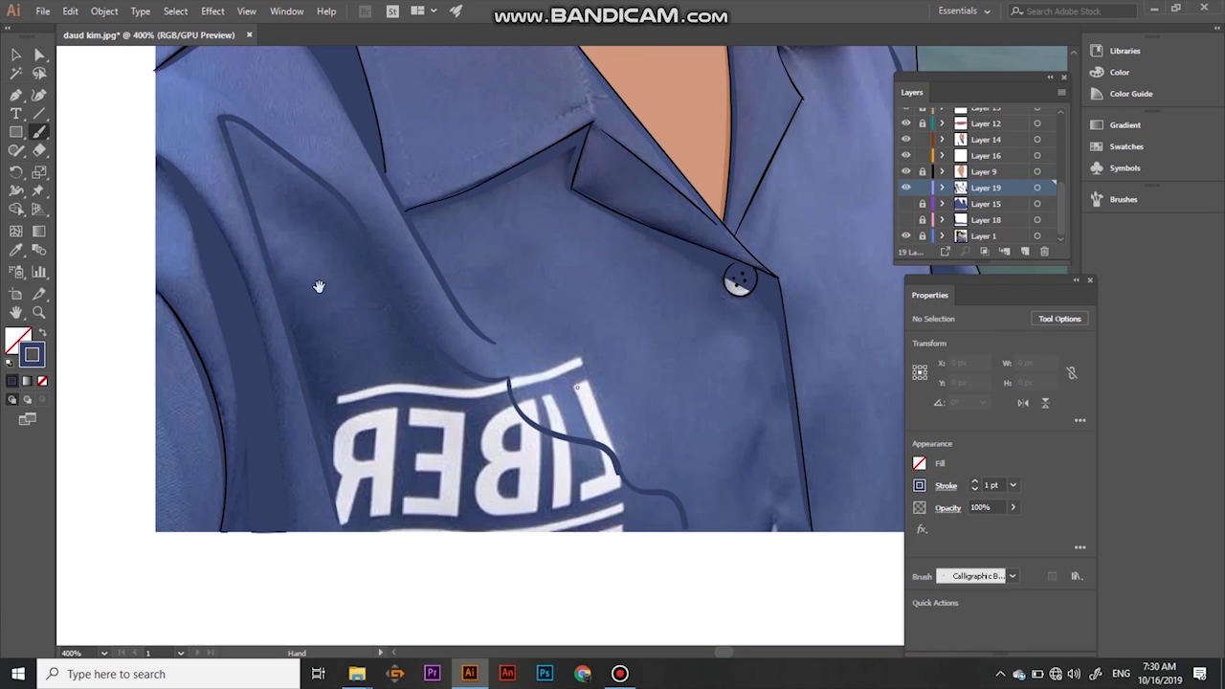
{"action": "left_click", "coordinate": [1013, 484]}
{"action": "left_click", "coordinate": [1029, 327]}
{"action": "left_click_drag", "start_coordinate": [240, 134], "coordinate": [318, 212]}
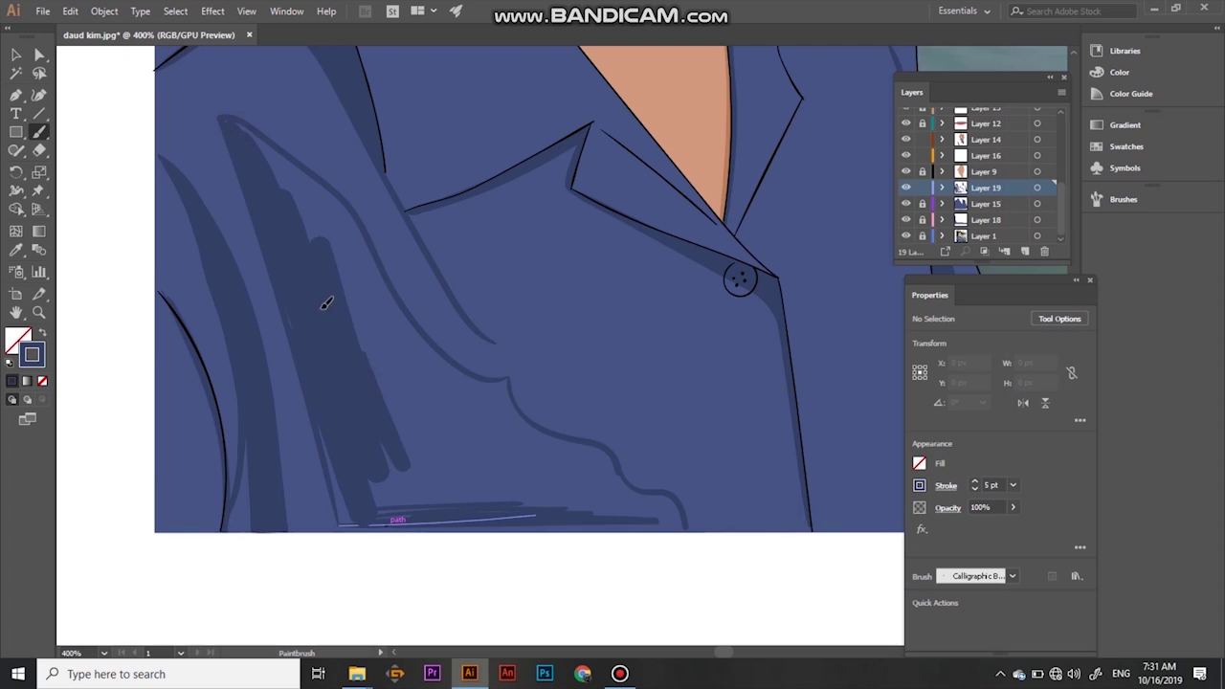
{"action": "left_click_drag", "start_coordinate": [362, 509], "coordinate": [526, 506]}
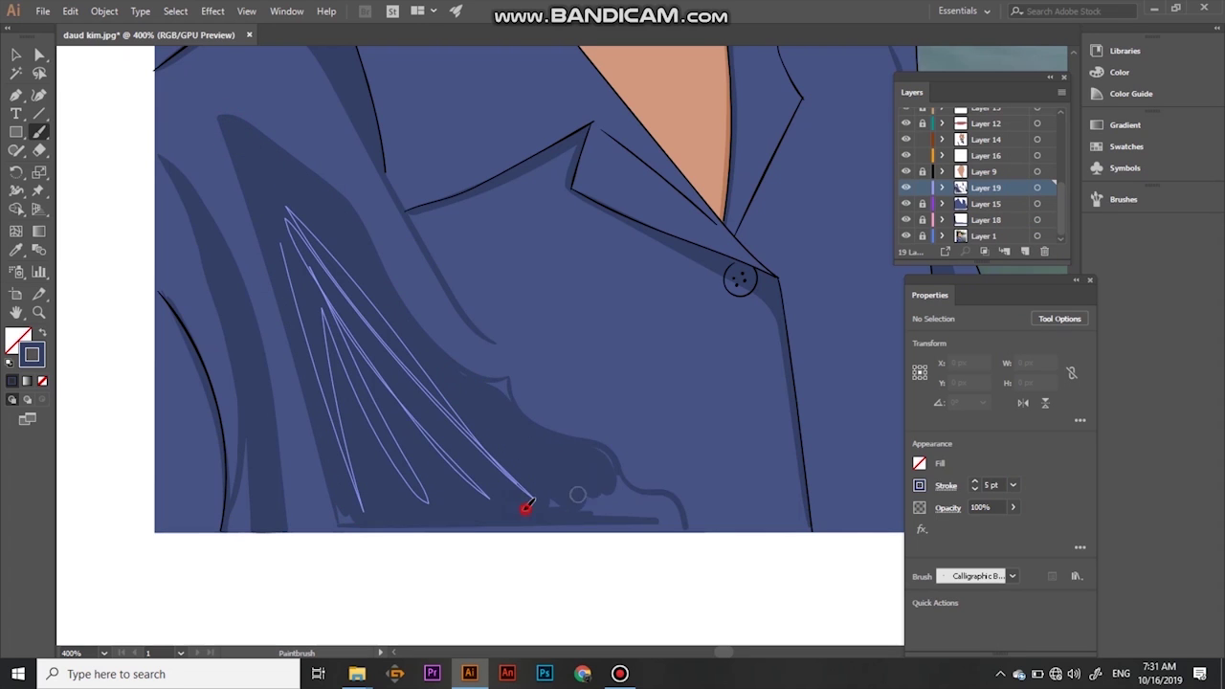
Shade the shirt's bottom edge and zoom in on the collar button and lapel
{"action": "scroll", "coordinate": [205, 514], "scroll_direction": "up", "scroll_amount": 2}
{"action": "left_click_drag", "start_coordinate": [205, 514], "coordinate": [219, 520]}
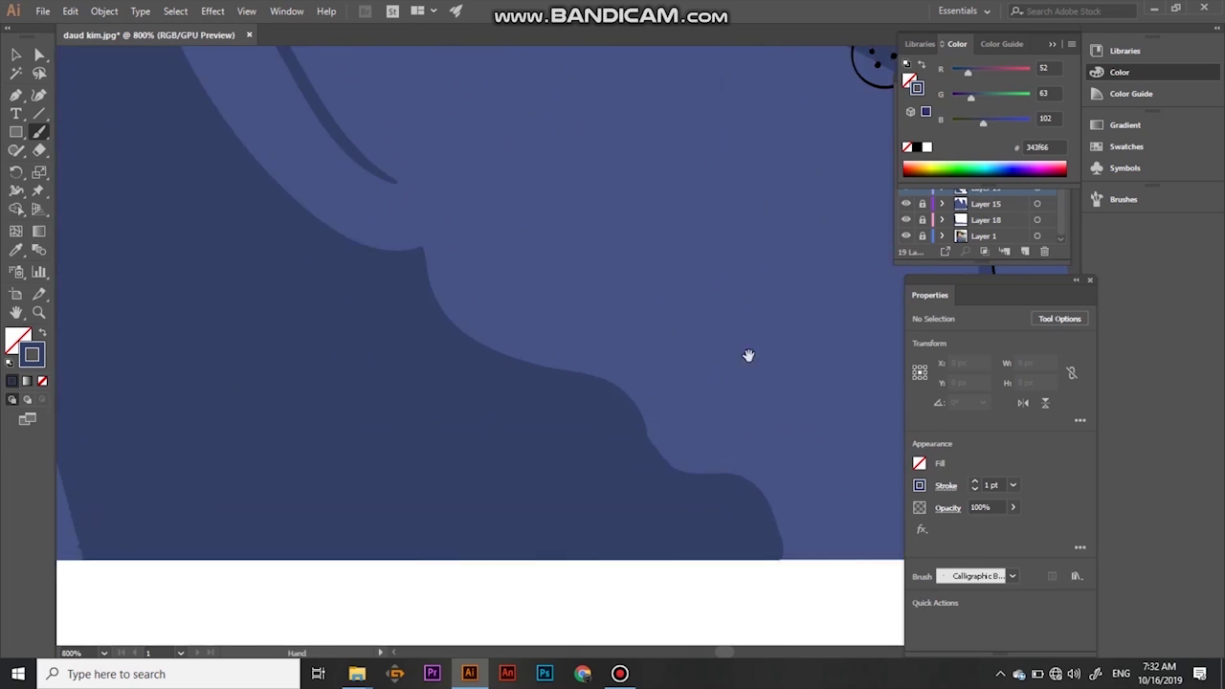
{"action": "key", "text": "ctrl+plus"}
{"action": "key", "text": "ctrl+plus"}
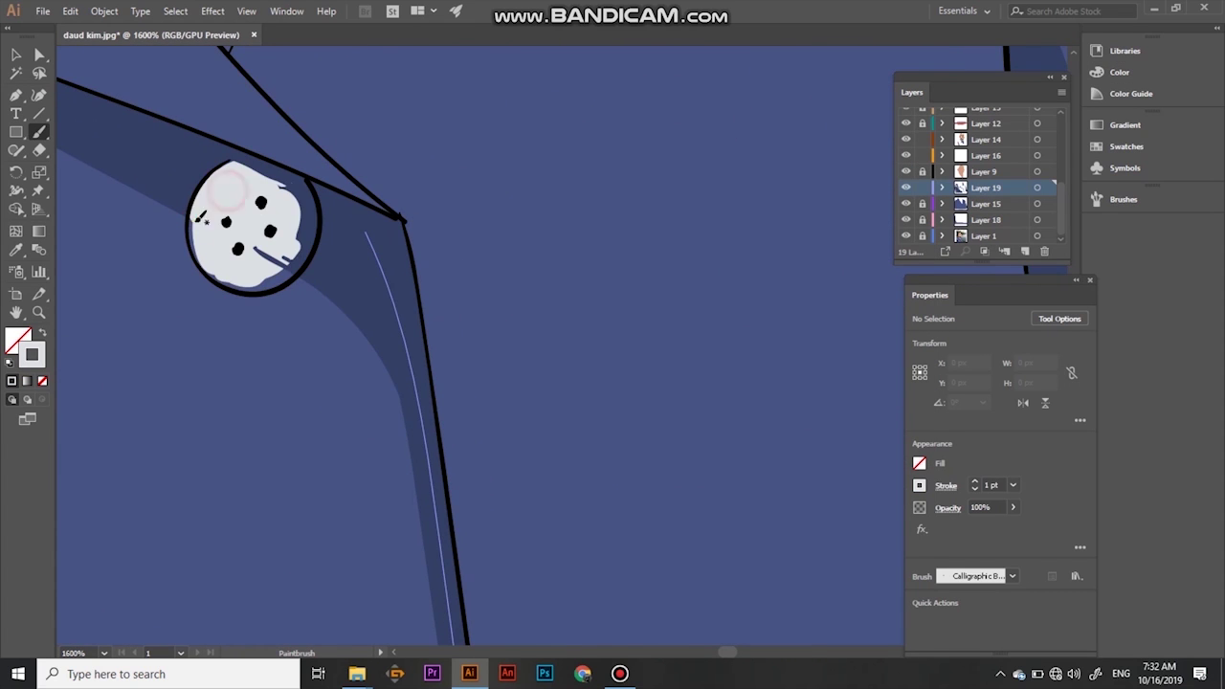
{"action": "left_click_drag", "start_coordinate": [266, 274], "coordinate": [367, 336]}
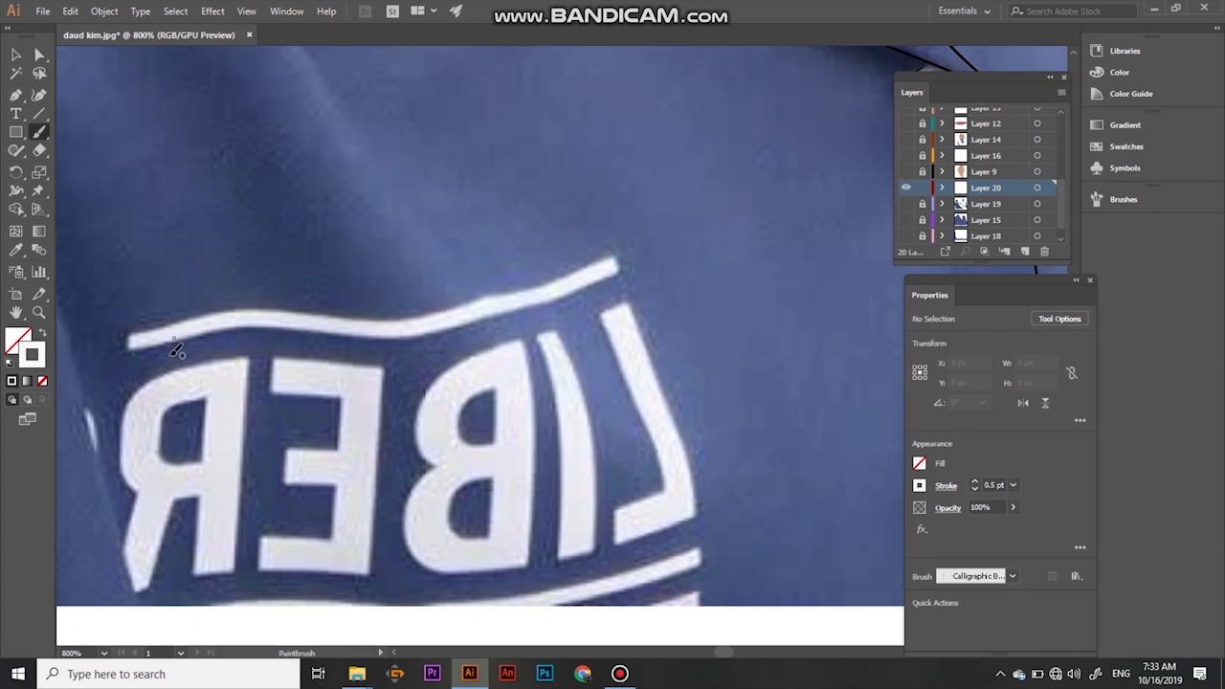
Trace the band above LIBER and fill it white
{"action": "mouse_move", "coordinate": [127, 343]}
{"action": "left_mouse_down"}
{"action": "mouse_move", "coordinate": [484, 316]}
{"action": "mouse_move", "coordinate": [617, 260]}
{"action": "left_mouse_up"}
{"action": "key", "text": "p"}
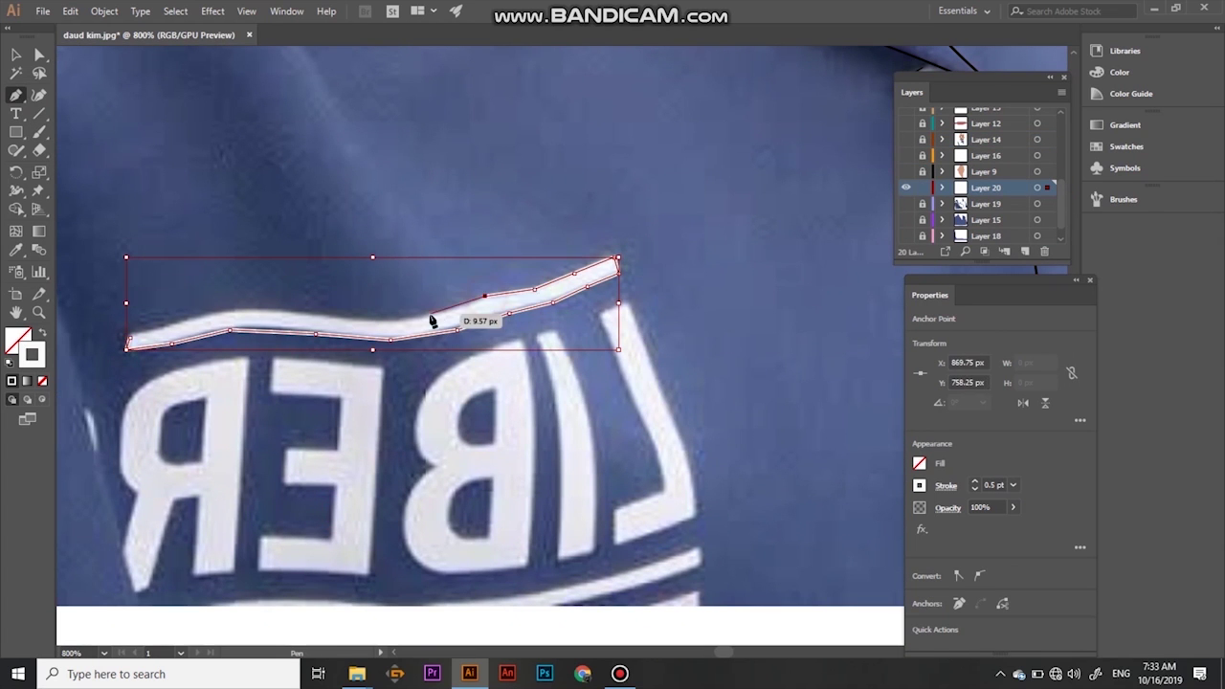
{"action": "left_click", "coordinate": [39, 94]}
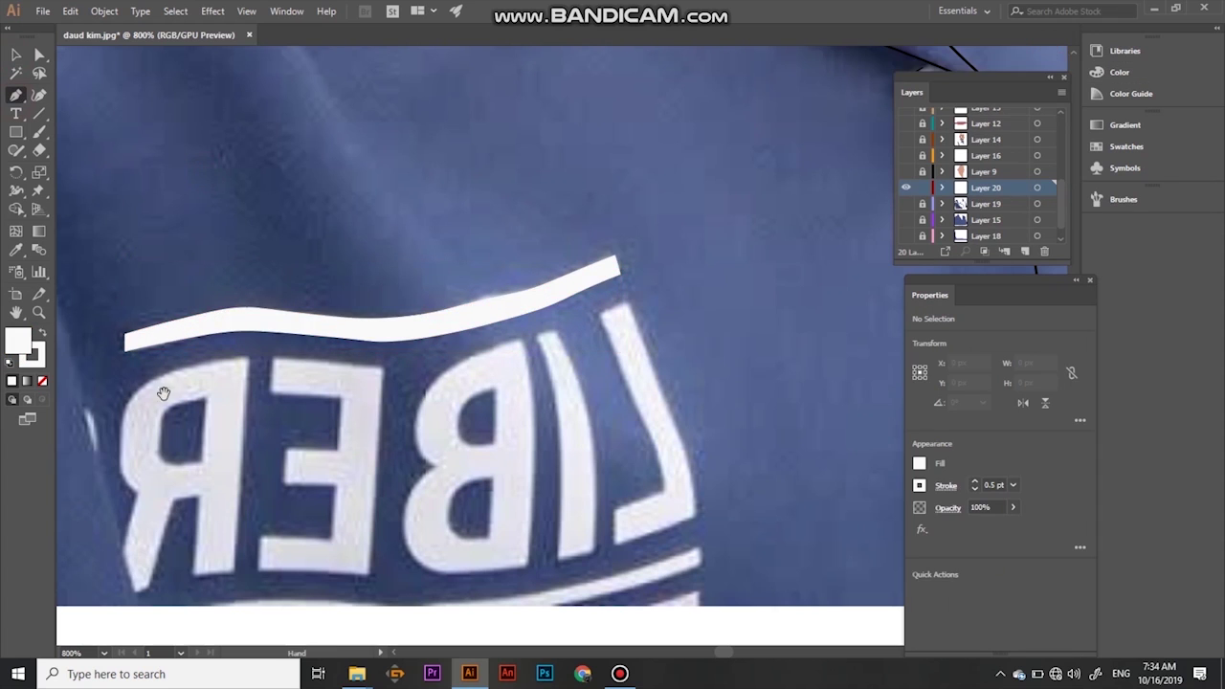
{"action": "key", "text": "p"}
{"action": "left_click", "coordinate": [400, 254]}
Trace the letter R outline with straight and curved segments and fill it white
{"action": "left_click_drag", "start_coordinate": [387, 464], "coordinate": [347, 475]}
{"action": "left_click", "coordinate": [347, 476]}
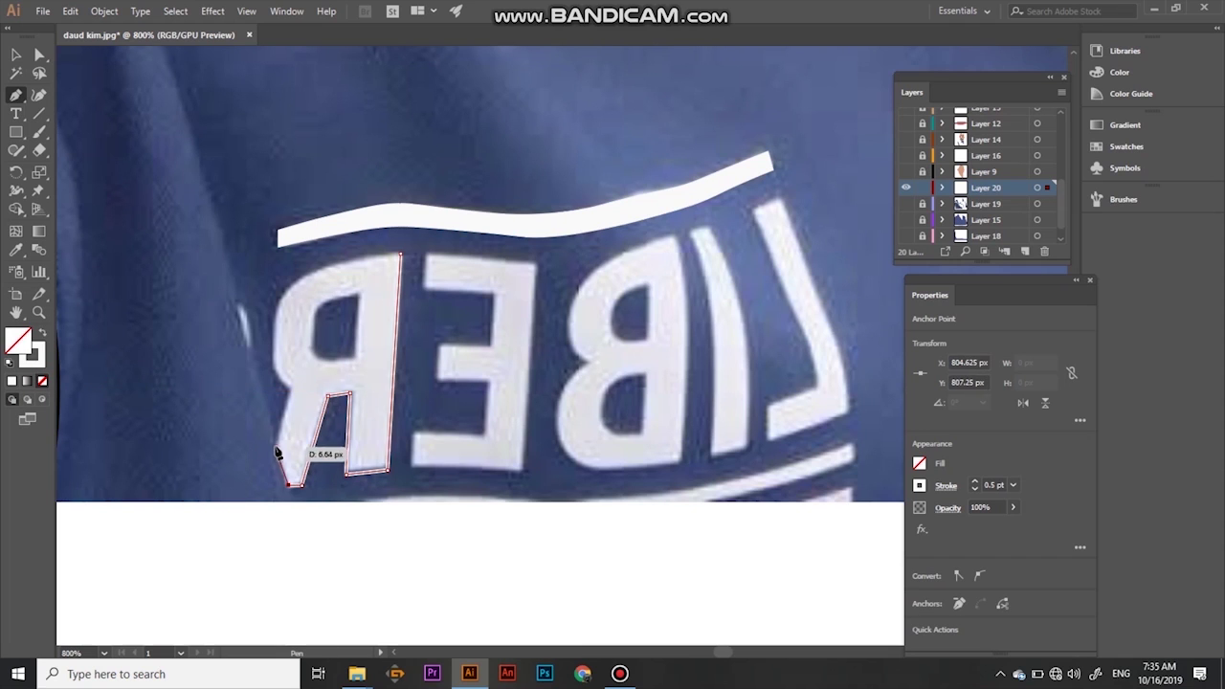
{"action": "key", "text": "shift+grave"}
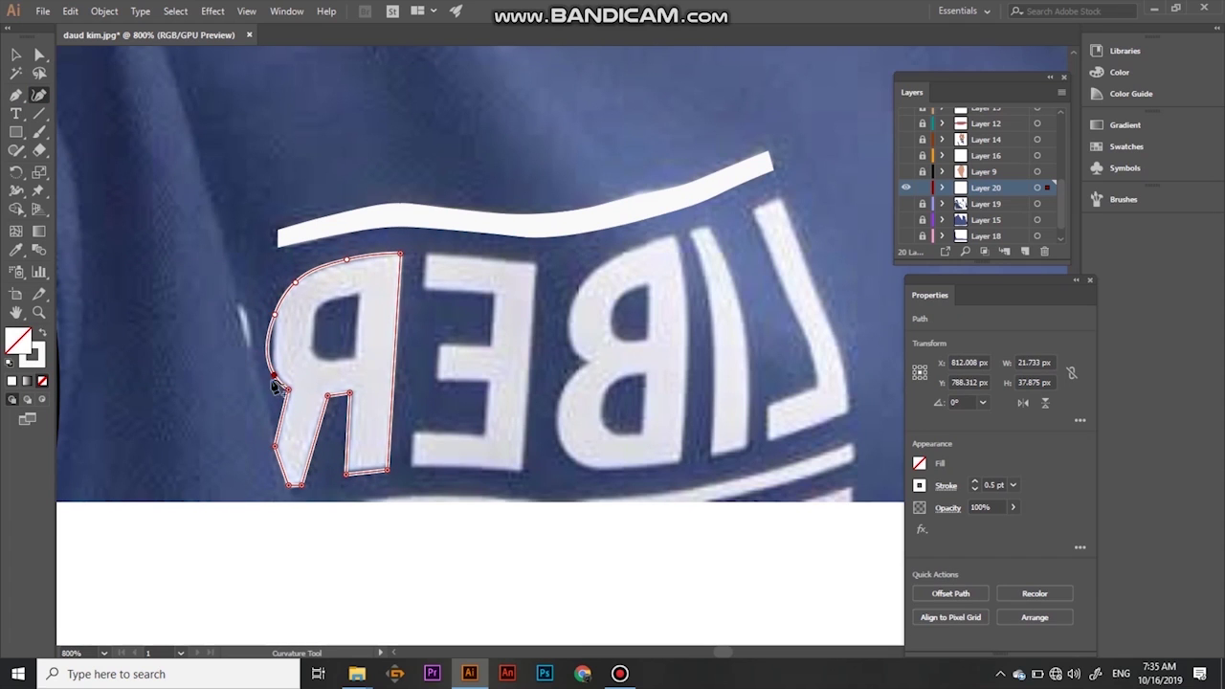
{"action": "left_click", "coordinate": [352, 359]}
Trace the R's inner hole and fill it with the shirt's dark blue
{"action": "left_click", "coordinate": [356, 294]}
{"action": "left_click", "coordinate": [327, 302]}
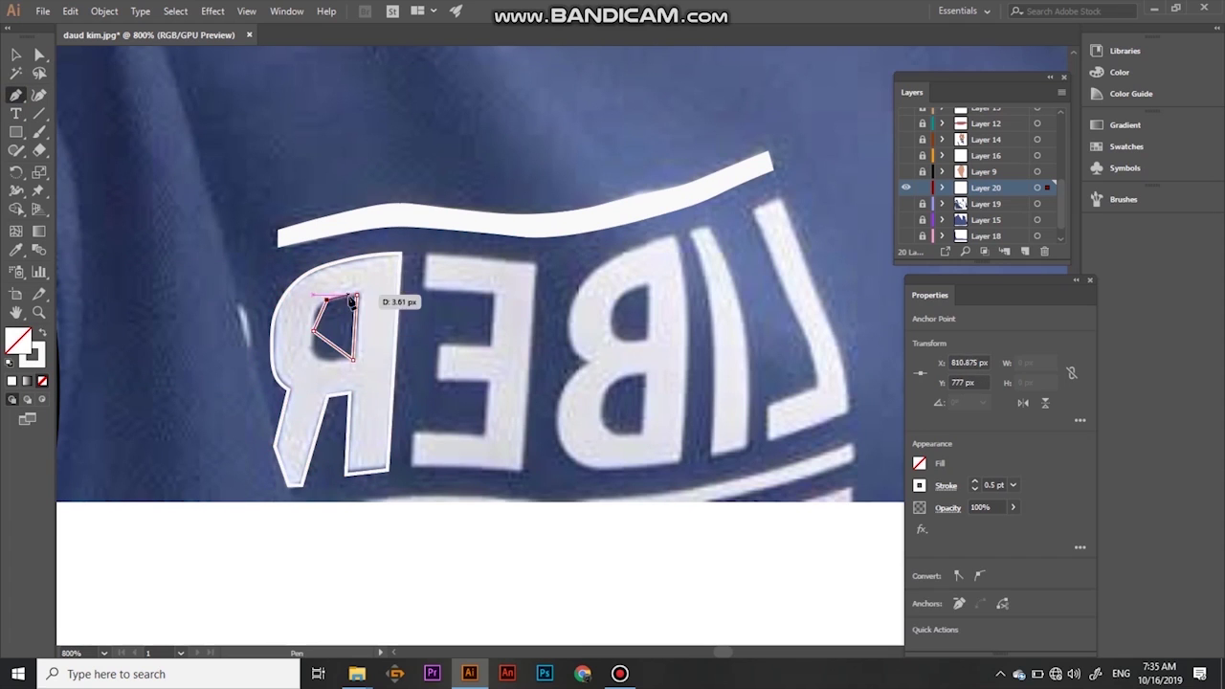
{"action": "left_click", "coordinate": [313, 331]}
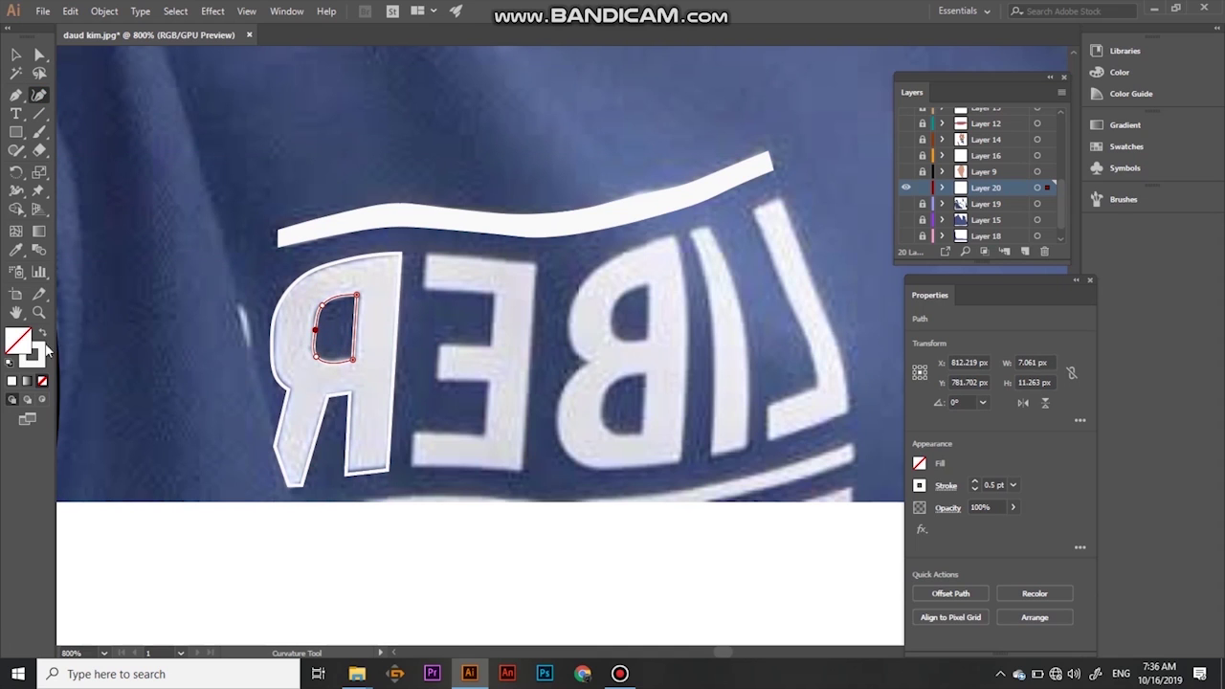
{"action": "key", "text": "i"}
{"action": "left_click", "coordinate": [451, 358]}
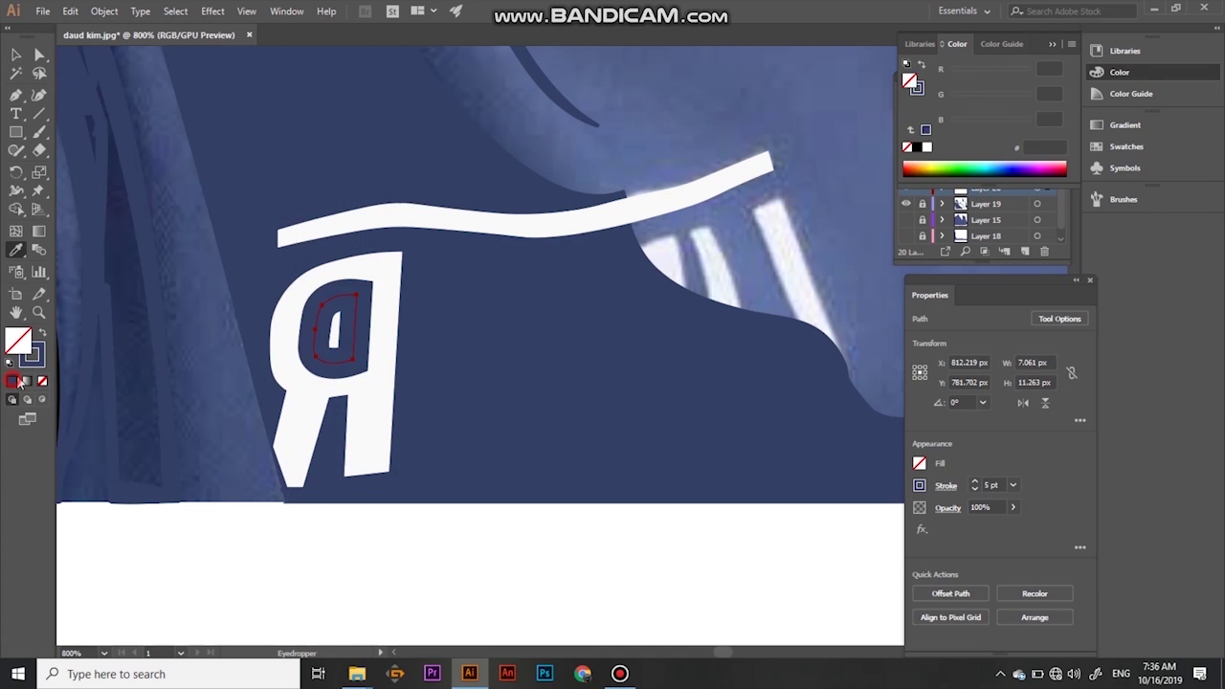
{"action": "left_click", "coordinate": [19, 382]}
{"action": "key", "text": "shift+grave"}
Trace the letter E as a closed outline of corner points
{"action": "scroll", "coordinate": [144, 240], "scroll_direction": "up", "scroll_amount": 2, "text": "alt"}
{"action": "scroll", "coordinate": [644, 368], "scroll_direction": "down", "scroll_amount": 2, "text": "alt"}
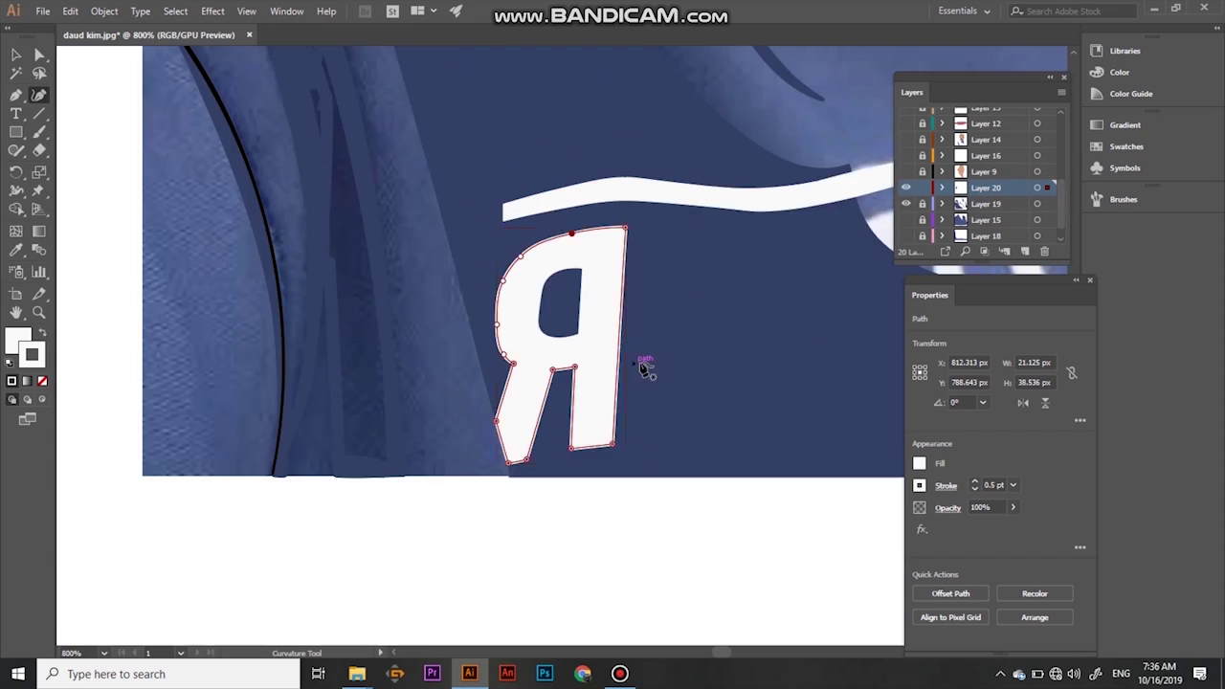
{"action": "key", "text": "p"}
{"action": "left_click", "coordinate": [559, 340]}
{"action": "left_click", "coordinate": [559, 395]}
{"action": "left_click", "coordinate": [667, 402]}
{"action": "left_click", "coordinate": [658, 477]}
{"action": "left_click", "coordinate": [580, 476]}
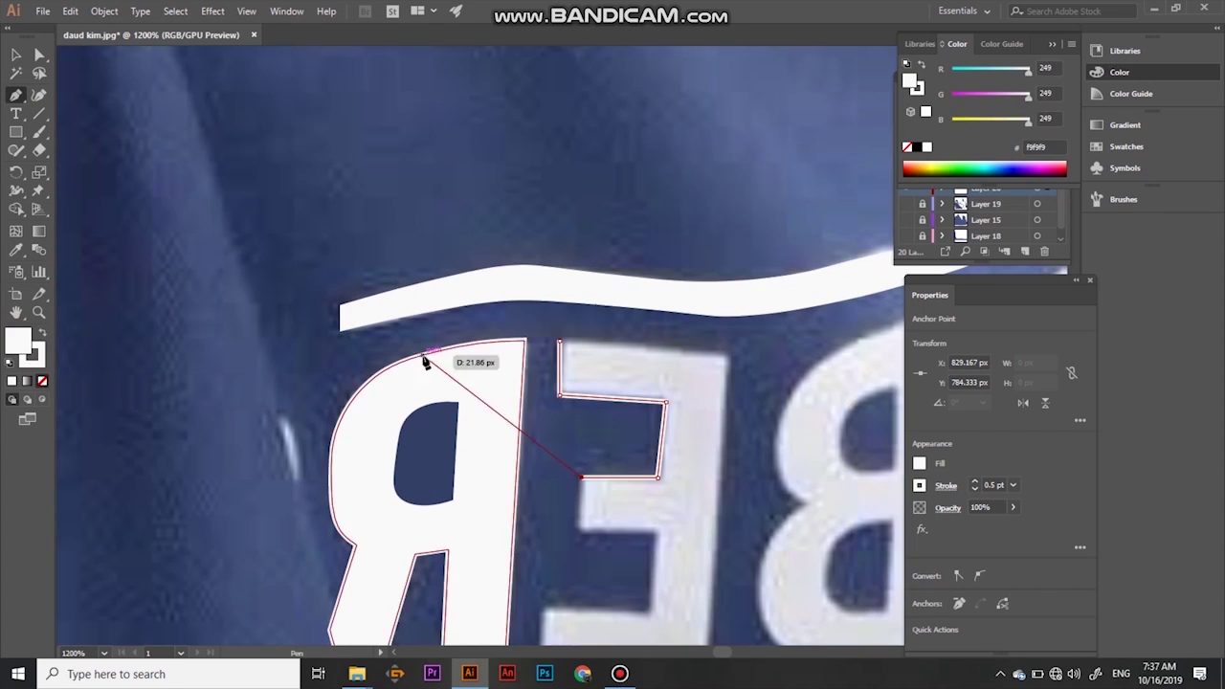
{"action": "left_click_drag", "start_coordinate": [425, 362], "coordinate": [269, 167]}
{"action": "left_click", "coordinate": [422, 333]}
{"action": "left_click", "coordinate": [403, 146]}
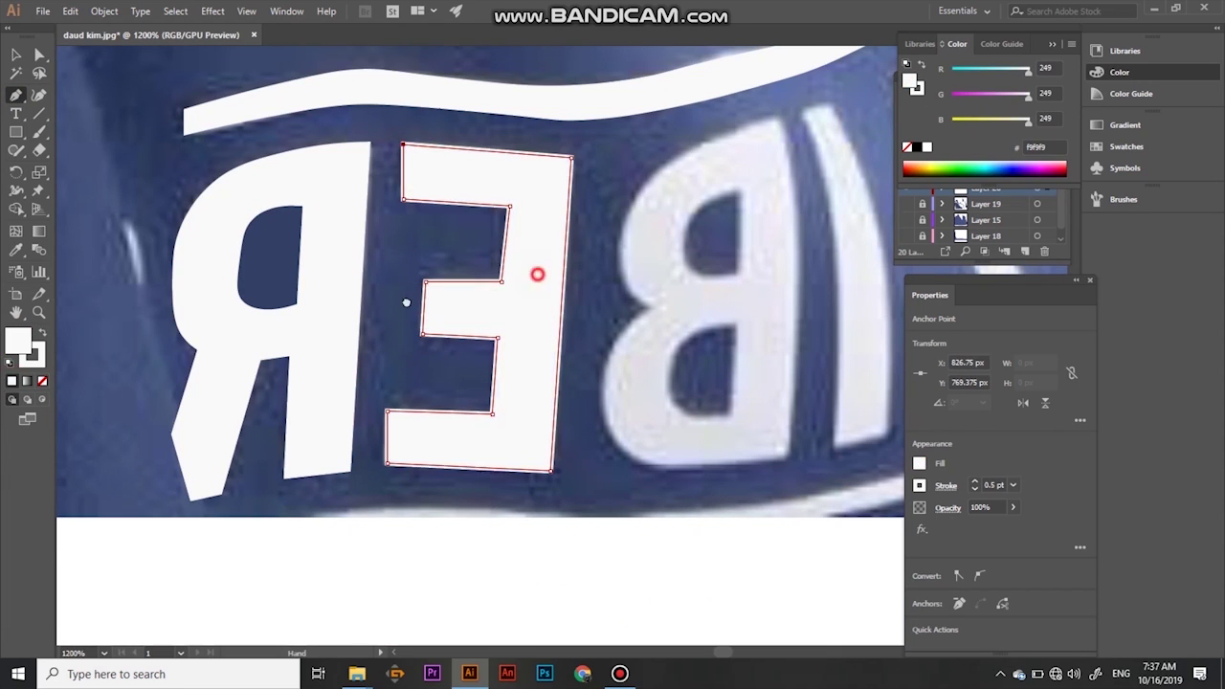
Trace the outer outline of the letter B
{"action": "left_click_drag", "start_coordinate": [539, 274], "coordinate": [223, 312]}
{"action": "left_click", "coordinate": [481, 158]}
{"action": "left_click", "coordinate": [503, 257]}
{"action": "left_click", "coordinate": [502, 403]}
{"action": "left_click", "coordinate": [304, 463]}
{"action": "left_click", "coordinate": [43, 381]}
{"action": "left_click", "coordinate": [313, 394]}
{"action": "left_click", "coordinate": [351, 348]}
{"action": "left_click", "coordinate": [321, 298]}
{"action": "left_click", "coordinate": [347, 227]}
{"action": "left_click", "coordinate": [403, 184]}
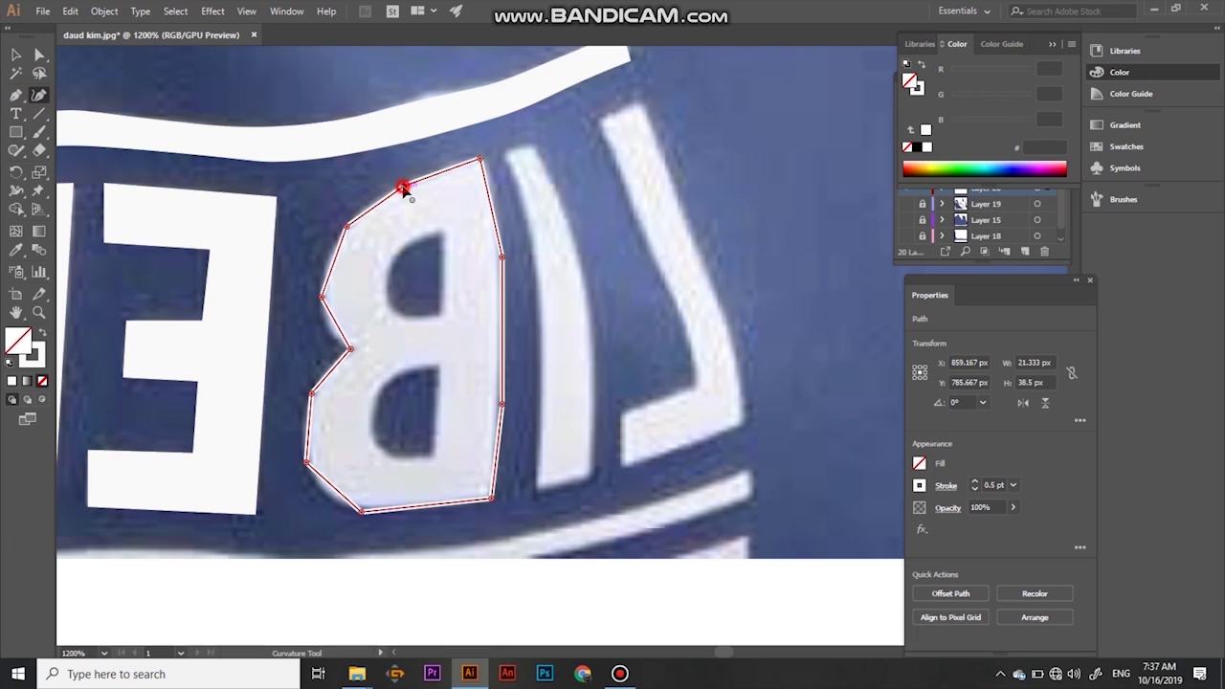
Trace the B's upper hole, duplicate it for the lower hole, and fill both dark blue
{"action": "left_click", "coordinate": [440, 315]}
{"action": "left_click", "coordinate": [440, 234]}
{"action": "left_click", "coordinate": [392, 265]}
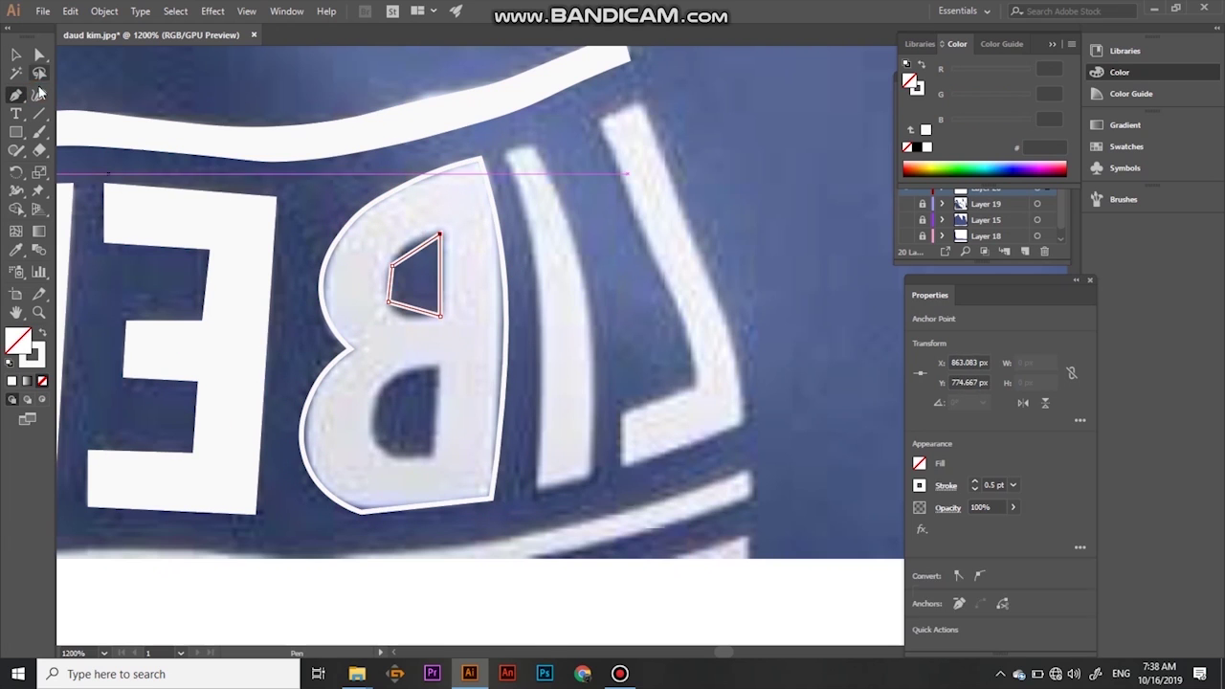
{"action": "left_click", "coordinate": [386, 303]}
{"action": "left_click", "coordinate": [403, 317]}
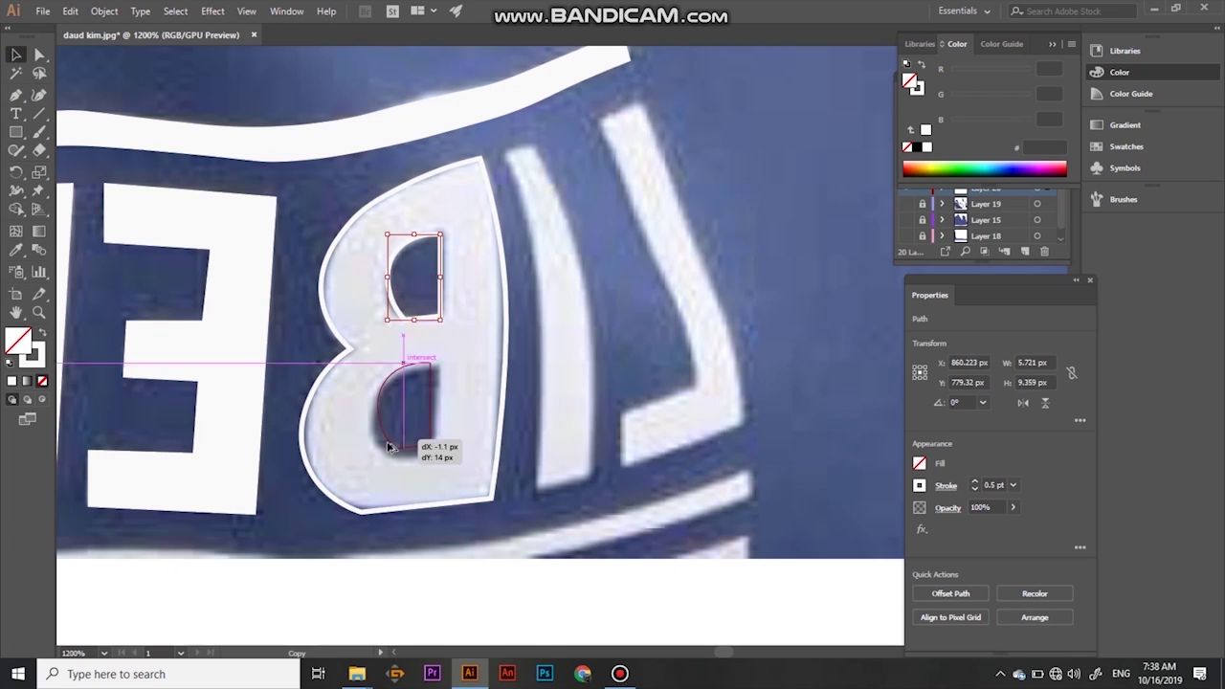
{"action": "left_click_drag", "start_coordinate": [394, 440], "coordinate": [388, 435]}
{"action": "key", "text": "shift+grave"}
{"action": "key", "text": "i"}
{"action": "left_click", "coordinate": [465, 405]}
{"action": "left_click", "coordinate": [399, 274]}
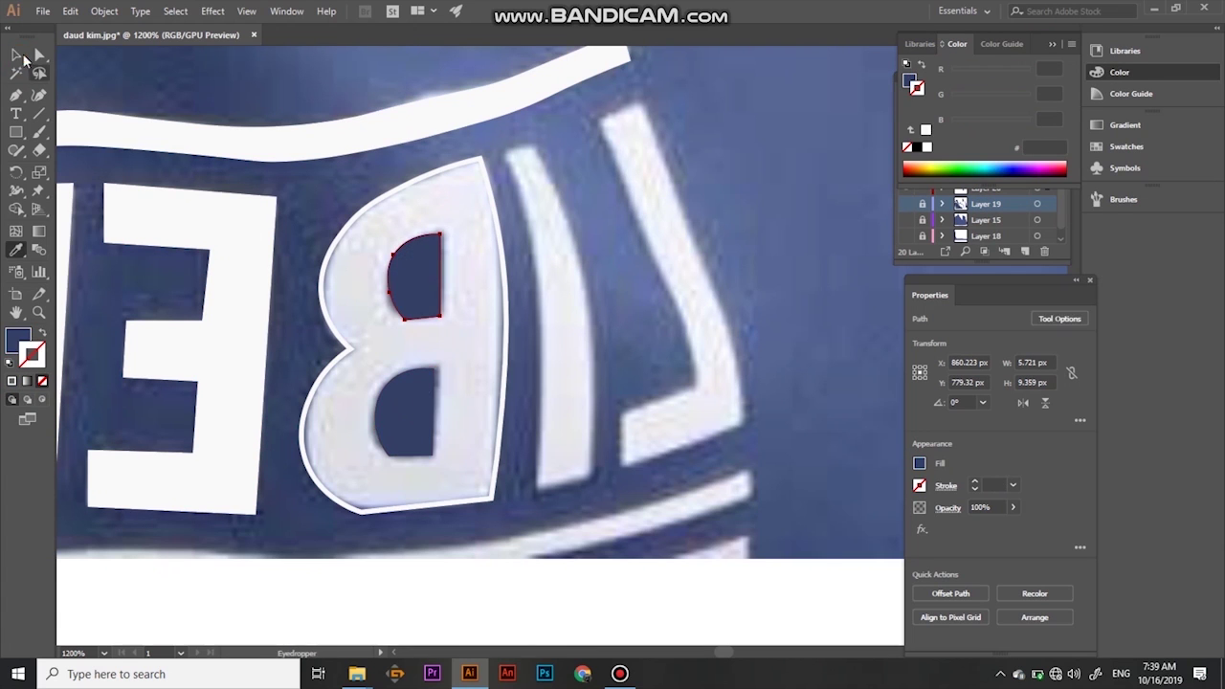
Trace the letter I and fill it white
{"action": "key", "text": "p"}
{"action": "left_click", "coordinate": [502, 155]}
{"action": "left_click", "coordinate": [518, 148]}
{"action": "left_click", "coordinate": [575, 241]}
{"action": "left_click", "coordinate": [592, 334]}
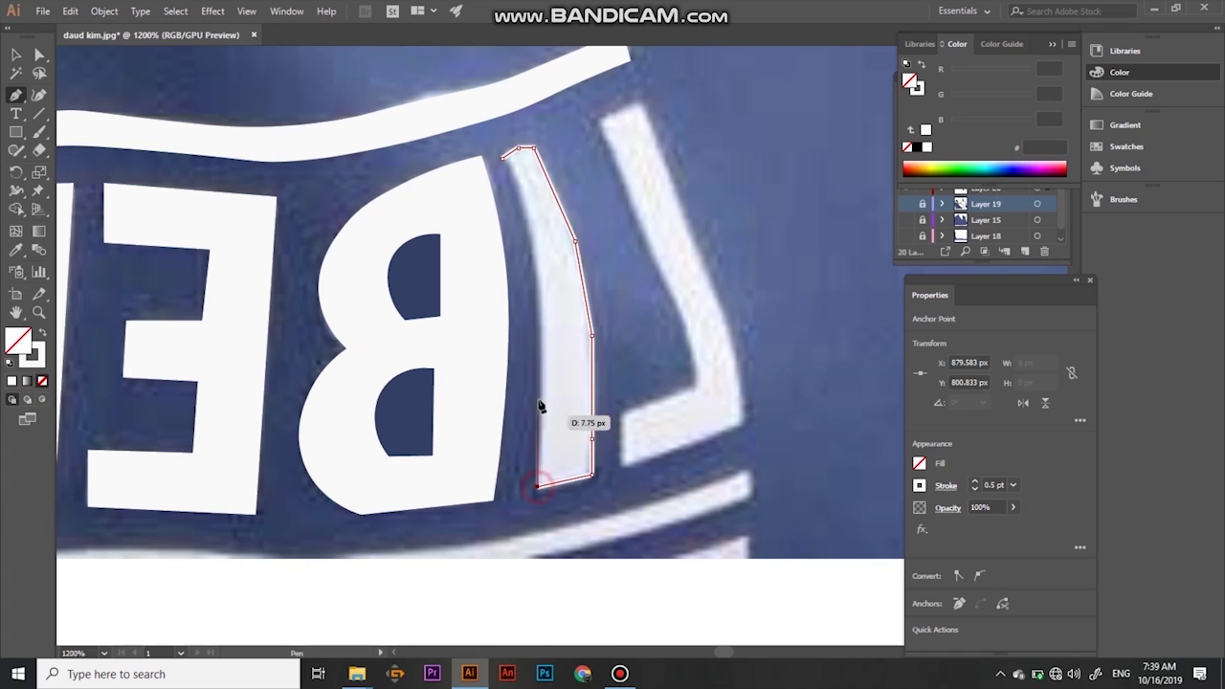
{"action": "left_click", "coordinate": [503, 157]}
{"action": "key", "text": "shift+grave"}
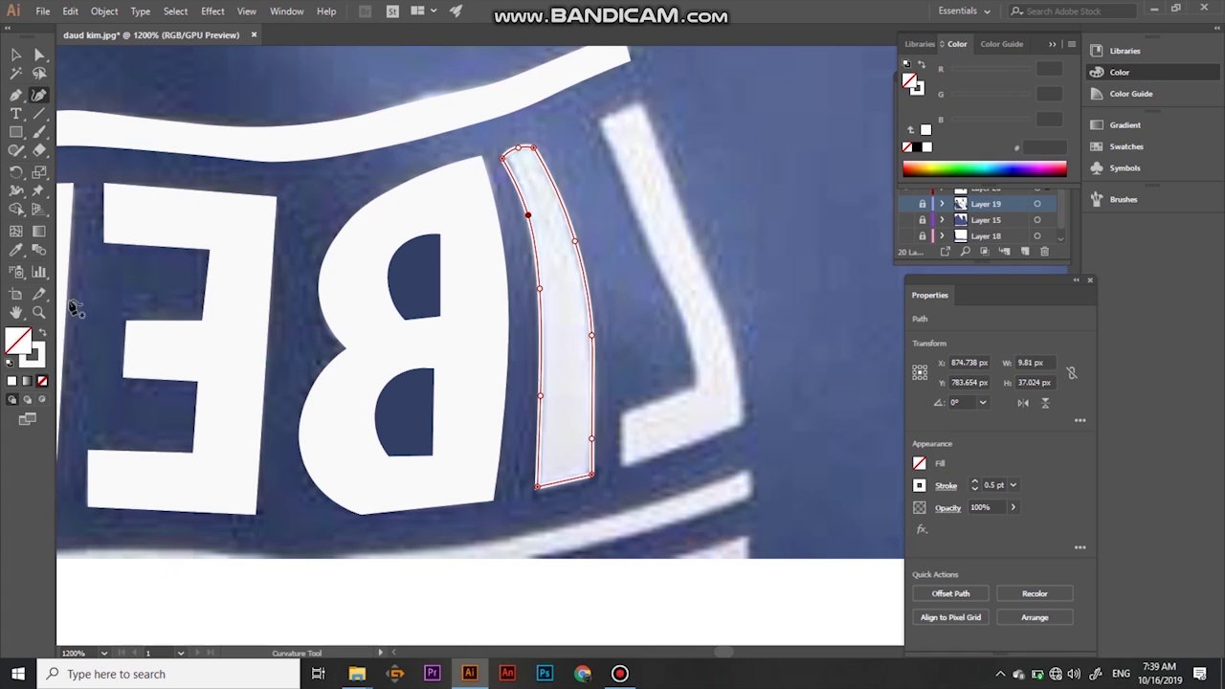
{"action": "key", "text": "i"}
{"action": "left_click", "coordinate": [402, 346]}
Trace a path along the next letter's edge and set its fill to white
{"action": "key", "text": "p"}
{"action": "left_click", "coordinate": [640, 103]}
{"action": "left_click", "coordinate": [702, 255]}
{"action": "left_click", "coordinate": [621, 465]}
{"action": "key", "text": "period"}
{"action": "key", "text": "comma"}
{"action": "key", "text": "slash"}
{"action": "left_click", "coordinate": [39, 96]}
{"action": "key", "text": "comma"}
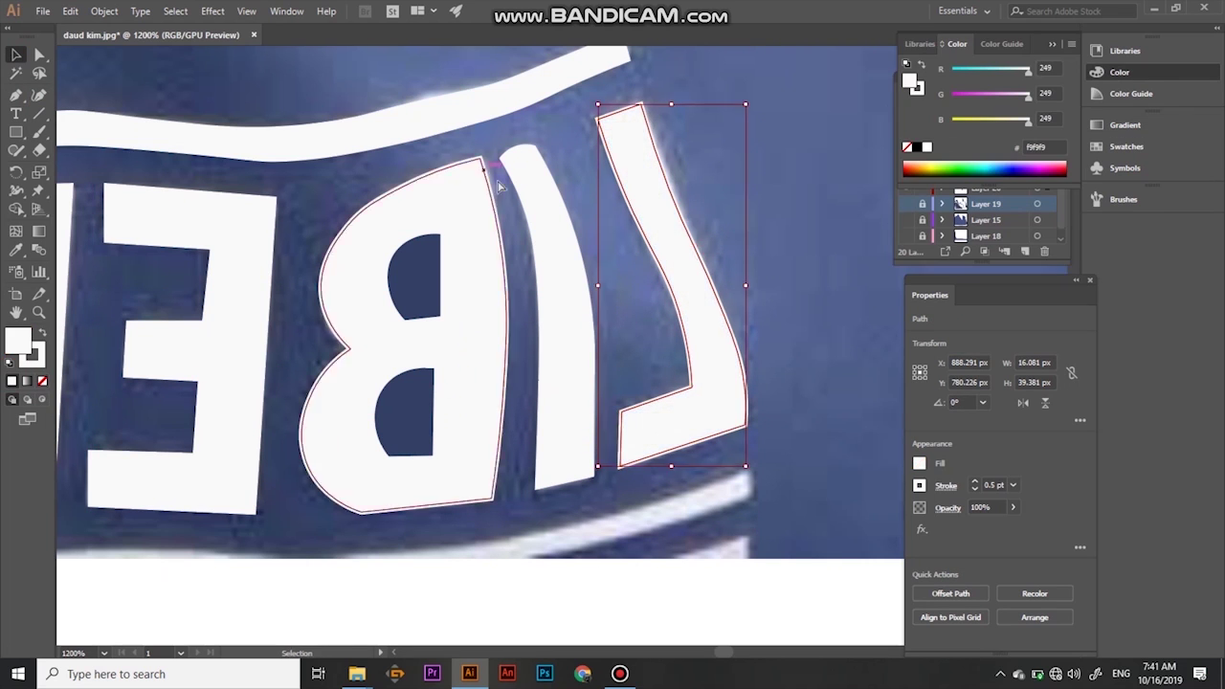
Trace the curved stripe beneath the letters as a closed white shape
{"action": "left_click_drag", "start_coordinate": [550, 356], "coordinate": [472, 318]}
{"action": "key", "text": "p"}
{"action": "key", "text": "shift+grave"}
{"action": "left_click", "coordinate": [261, 520]}
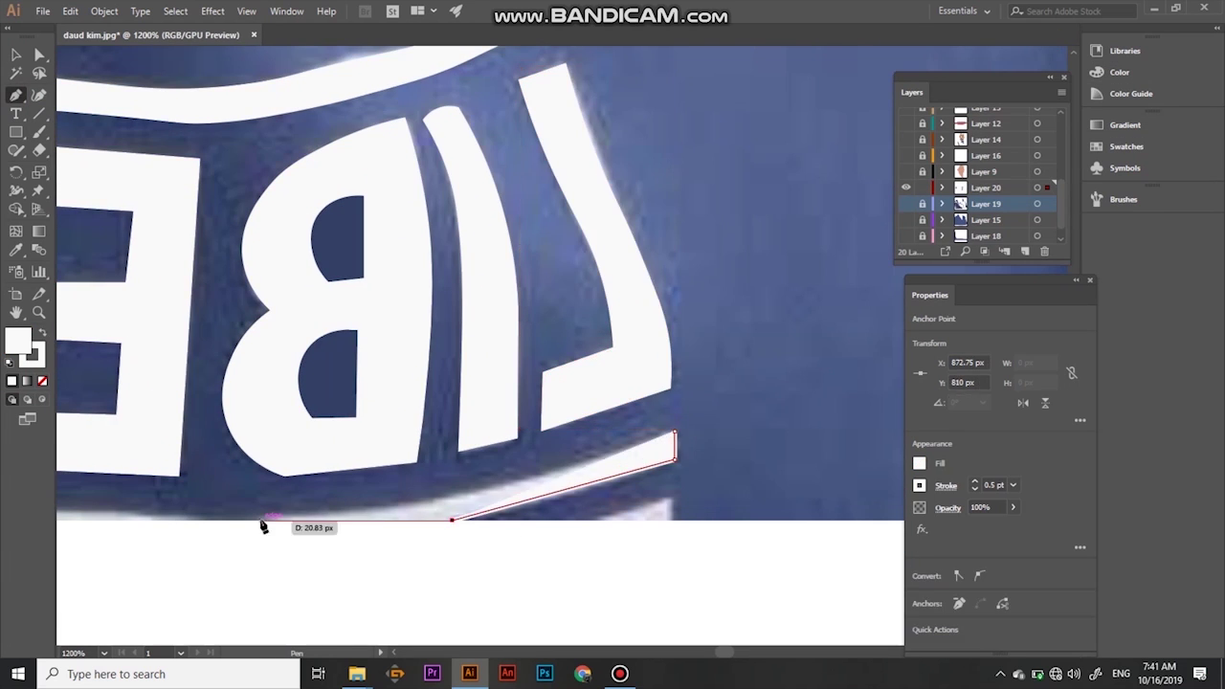
{"action": "left_click", "coordinate": [452, 520]}
{"action": "left_click", "coordinate": [674, 431]}
{"action": "left_click", "coordinate": [572, 492]}
{"action": "left_click", "coordinate": [438, 497]}
{"action": "key", "text": "minus"}
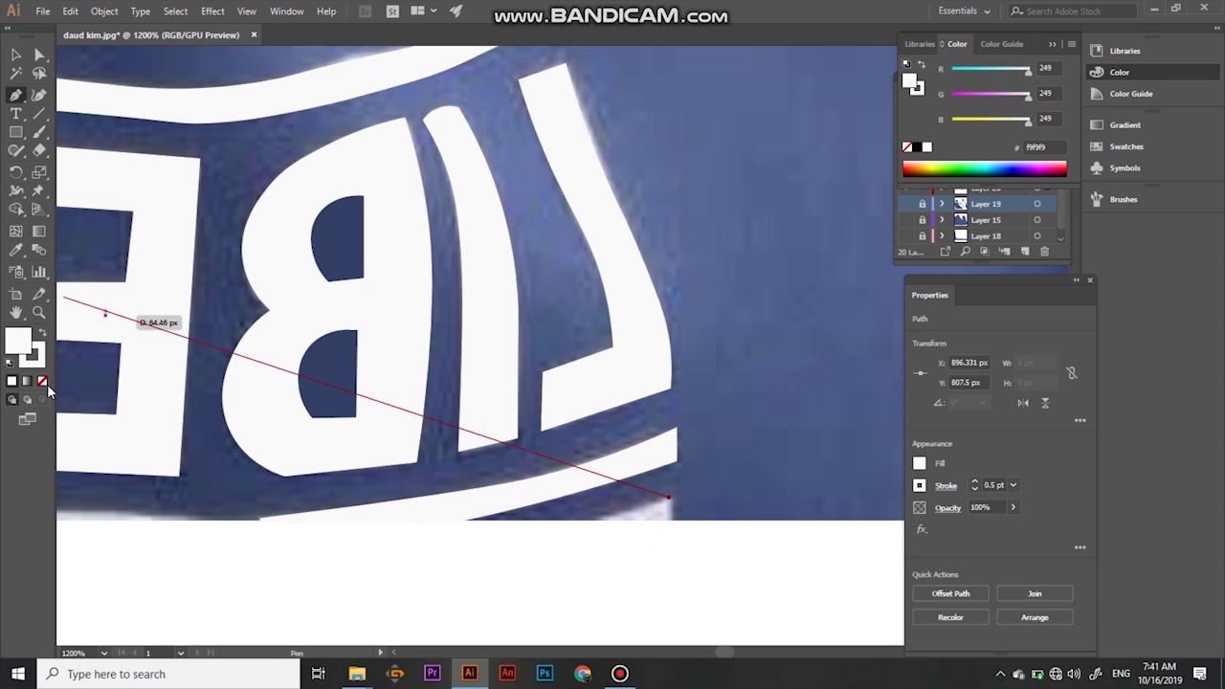
{"action": "left_click", "coordinate": [447, 553]}
{"action": "scroll", "coordinate": [634, 301], "scroll_direction": "down", "scroll_amount": 5}
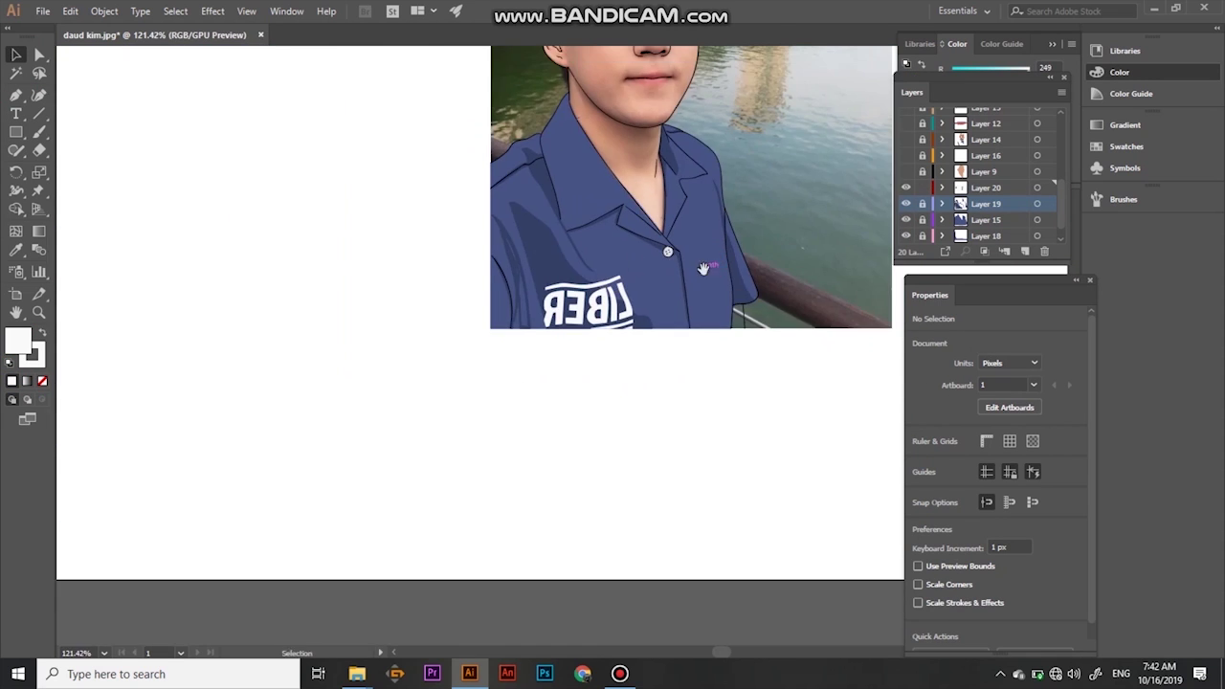
On Layer 9, brush skin colour over the forearm below the sleeve
{"action": "scroll", "coordinate": [635, 301], "scroll_direction": "up", "scroll_amount": 3}
{"action": "scroll", "coordinate": [1064, 198], "scroll_direction": "up", "scroll_amount": 3}
{"action": "left_click", "coordinate": [986, 213]}
{"action": "left_click", "coordinate": [1037, 213]}
{"action": "key", "text": "ctrl+shift+a"}
{"action": "scroll", "coordinate": [589, 478], "scroll_direction": "up", "scroll_amount": 5}
{"action": "key", "text": "b"}
{"action": "left_click_drag", "start_coordinate": [556, 417], "coordinate": [550, 565]}
{"action": "mouse_move", "coordinate": [526, 608]}
{"action": "left_mouse_down"}
{"action": "mouse_move", "coordinate": [547, 415]}
{"action": "mouse_move", "coordinate": [629, 402]}
{"action": "mouse_move", "coordinate": [623, 470]}
{"action": "left_mouse_up"}
Brush skin over the remaining forearm gaps and scalloped bottom edge
{"action": "scroll", "coordinate": [593, 575], "scroll_direction": "up", "scroll_amount": 2}
{"action": "mouse_move", "coordinate": [412, 593]}
{"action": "left_mouse_down"}
{"action": "mouse_move", "coordinate": [453, 350]}
{"action": "mouse_move", "coordinate": [492, 533]}
{"action": "mouse_move", "coordinate": [806, 435]}
{"action": "left_mouse_up"}
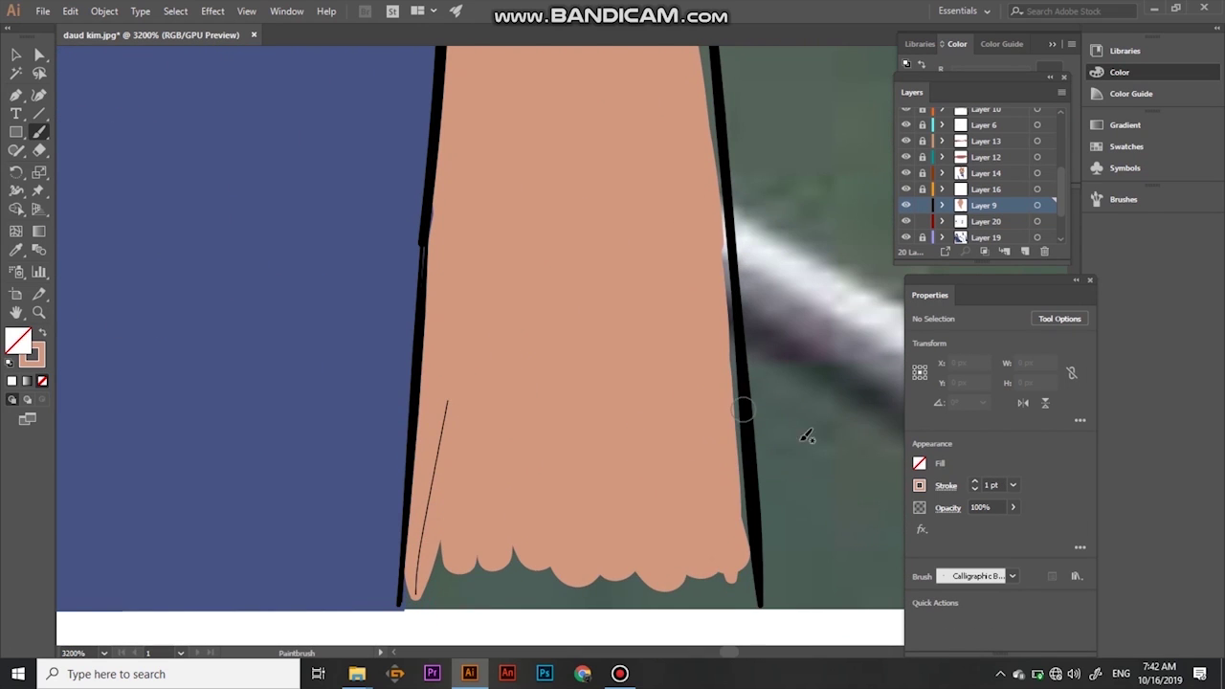
{"action": "left_click_drag", "start_coordinate": [422, 593], "coordinate": [440, 572]}
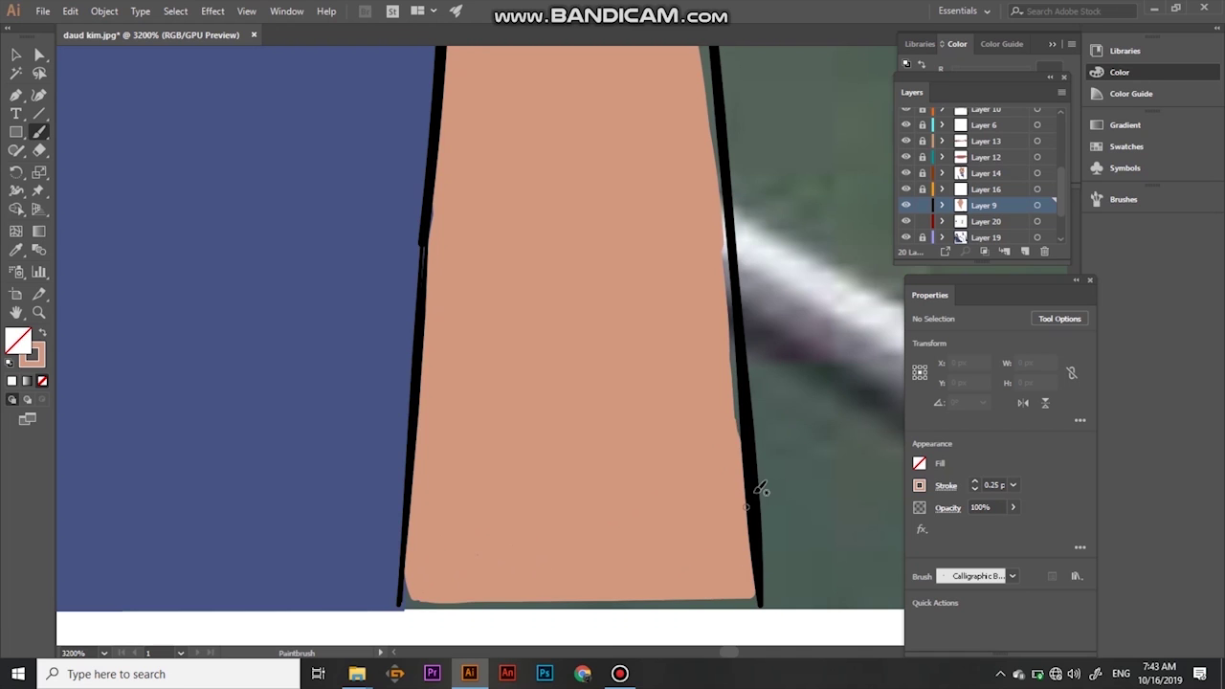
{"action": "scroll", "coordinate": [1060, 195], "scroll_direction": "down", "scroll_amount": 2}
{"action": "scroll", "coordinate": [650, 282], "scroll_direction": "up", "scroll_amount": 5}
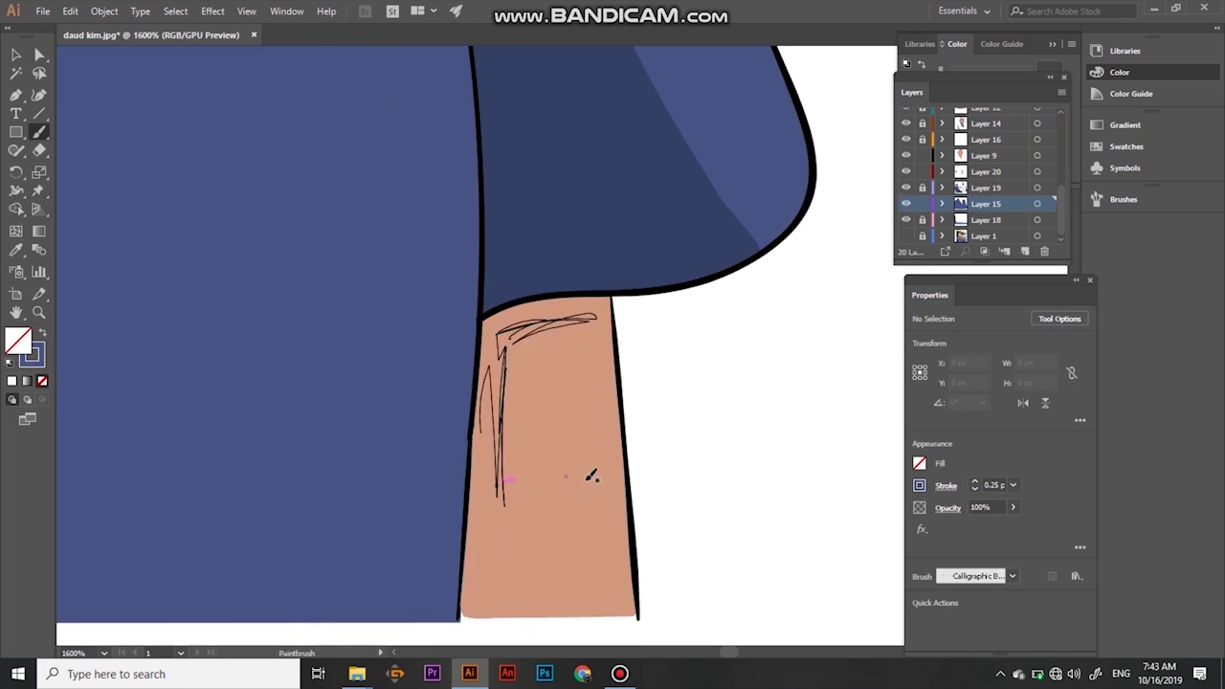
Brush paths along the forearm edges, give them the sampled skin colour and no stroke
{"action": "left_click_drag", "start_coordinate": [648, 273], "coordinate": [668, 458]}
{"action": "scroll", "coordinate": [667, 458], "scroll_direction": "down", "scroll_amount": 5}
{"action": "left_click_drag", "start_coordinate": [374, 492], "coordinate": [375, 460]}
{"action": "key", "text": "i"}
{"action": "left_click", "coordinate": [555, 287]}
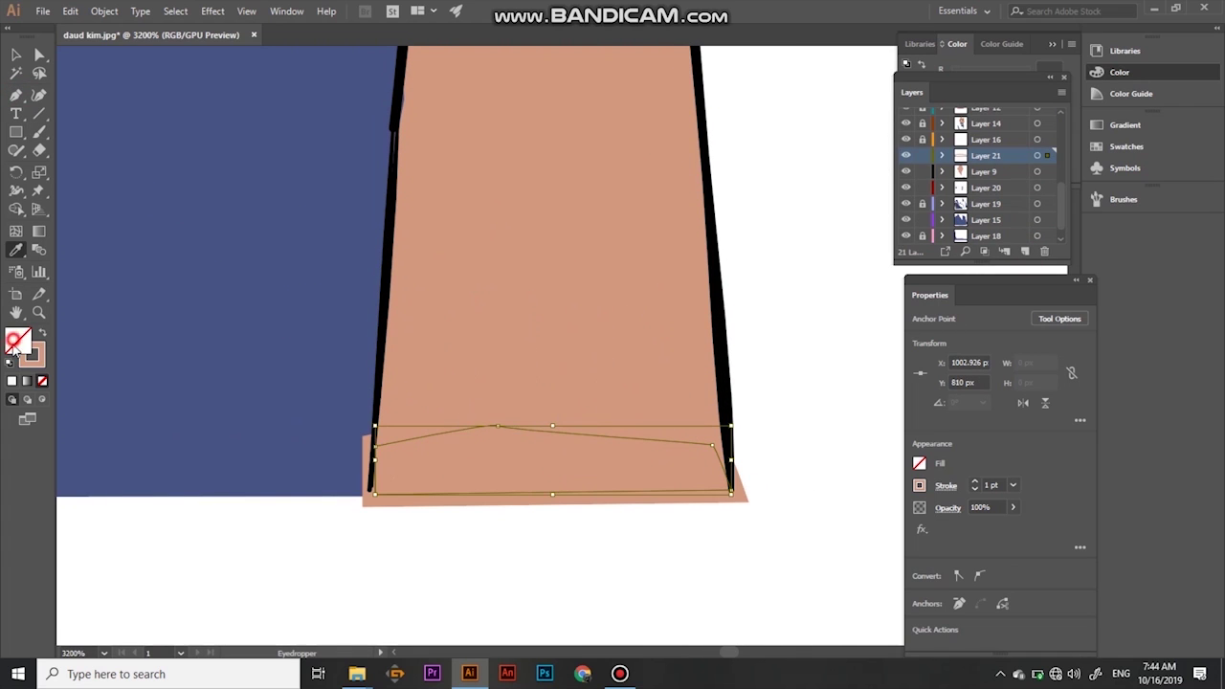
{"action": "left_click", "coordinate": [42, 381]}
{"action": "scroll", "coordinate": [533, 552], "scroll_direction": "down", "scroll_amount": 8}
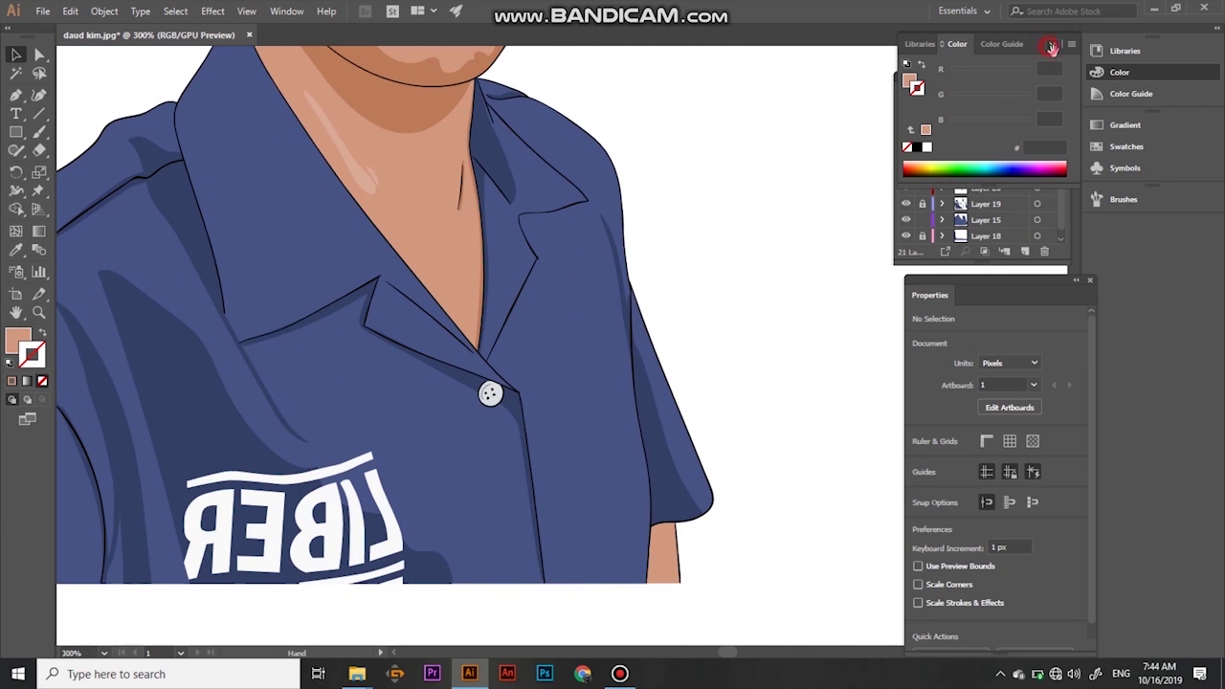
Add a new layer for the collar highlight, hide the shirt layers, and zoom out
{"action": "left_click", "coordinate": [978, 178]}
{"action": "left_click", "coordinate": [42, 381]}
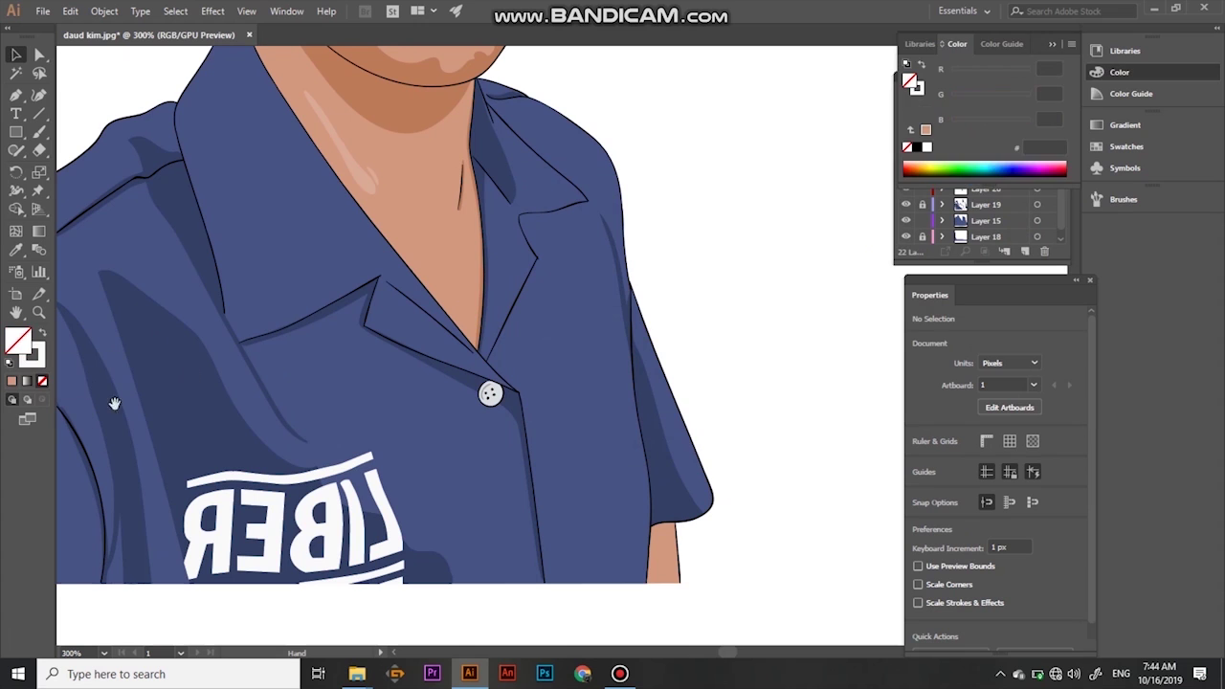
{"action": "left_click", "coordinate": [1024, 251]}
{"action": "left_click_drag", "start_coordinate": [906, 172], "coordinate": [906, 219]}
{"action": "key", "text": "b"}
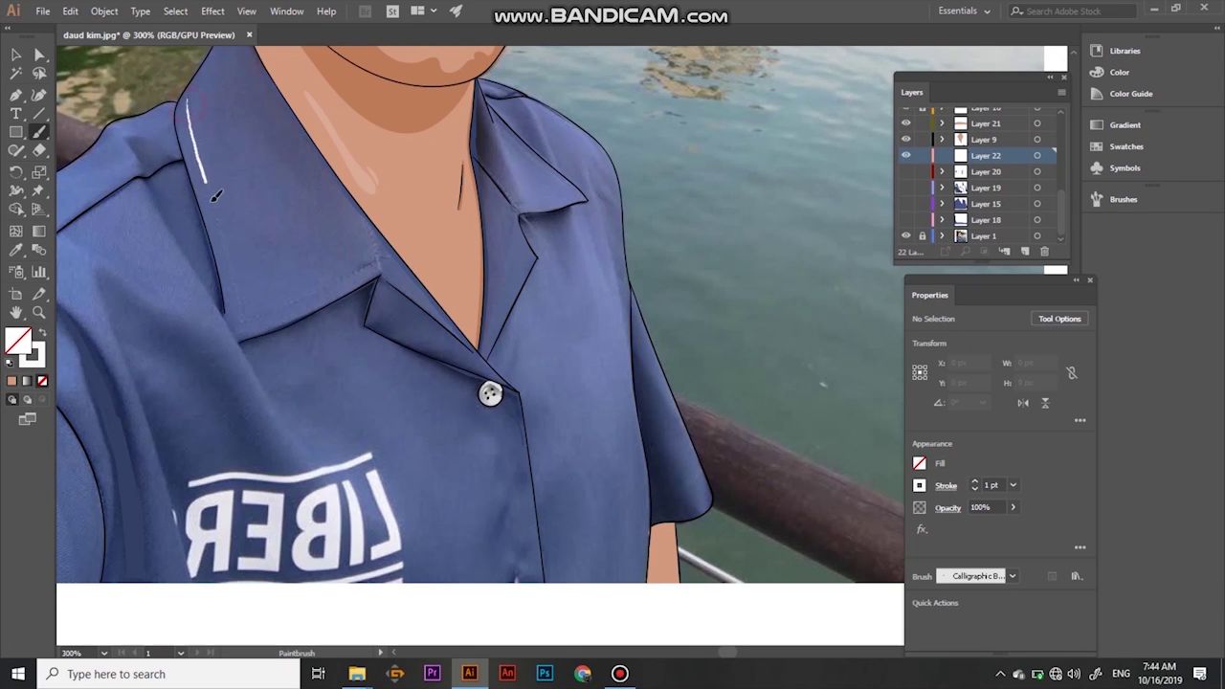
{"action": "key", "text": "ctrl+minus"}
{"action": "key", "text": "ctrl+minus"}
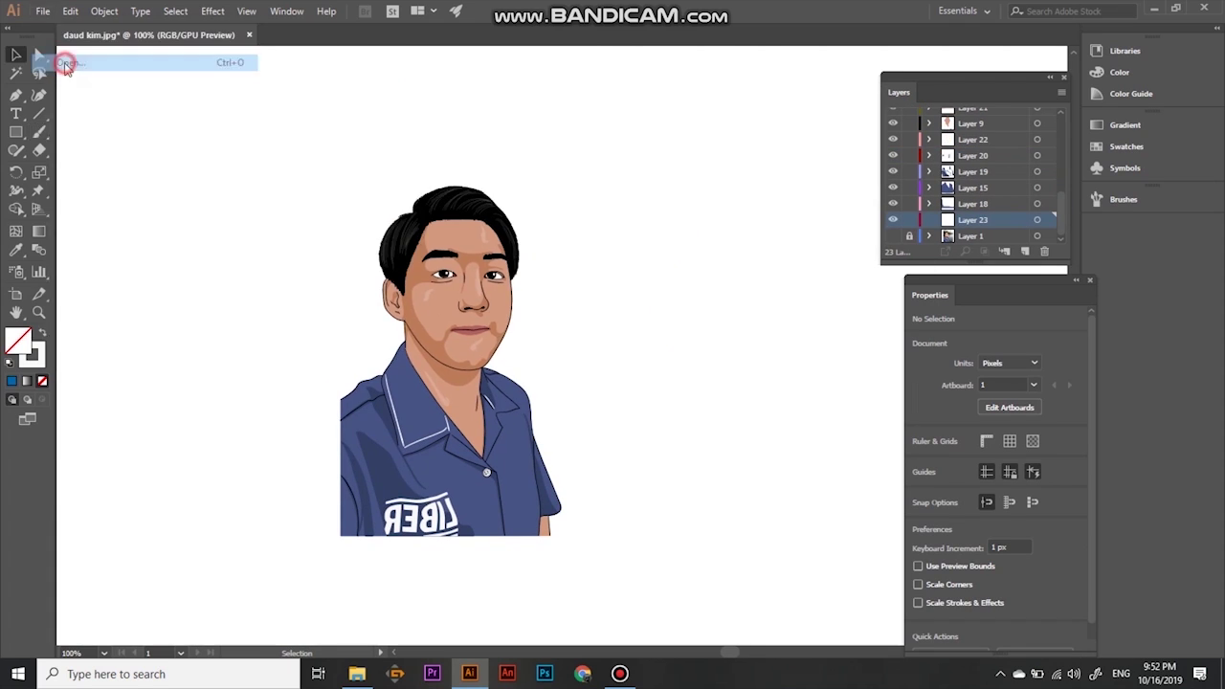
Copy the mosque artwork from masjid.ai into the portrait and place it beside him
{"action": "left_click", "coordinate": [65, 64]}
{"action": "double_click", "coordinate": [350, 215]}
{"action": "key", "text": "ctrl+a"}
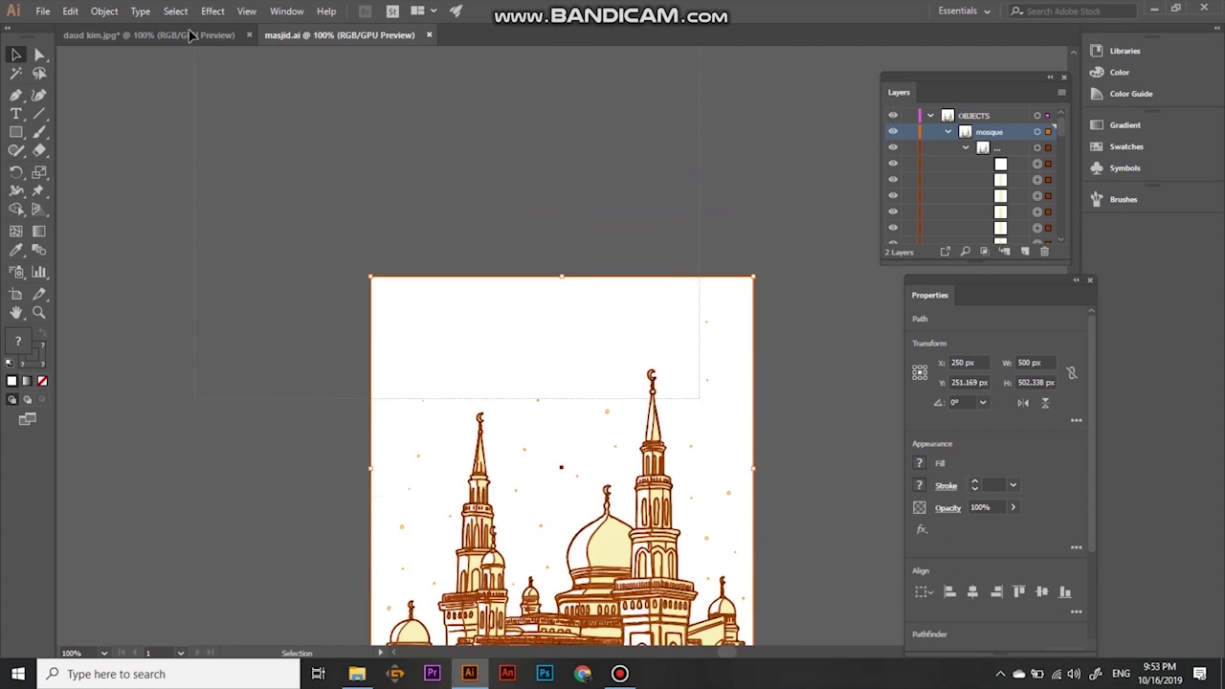
{"action": "key", "text": "ctrl+c"}
{"action": "key", "text": "ctrl+Tab"}
{"action": "key", "text": "ctrl+v"}
{"action": "left_click_drag", "start_coordinate": [595, 326], "coordinate": [508, 311]}
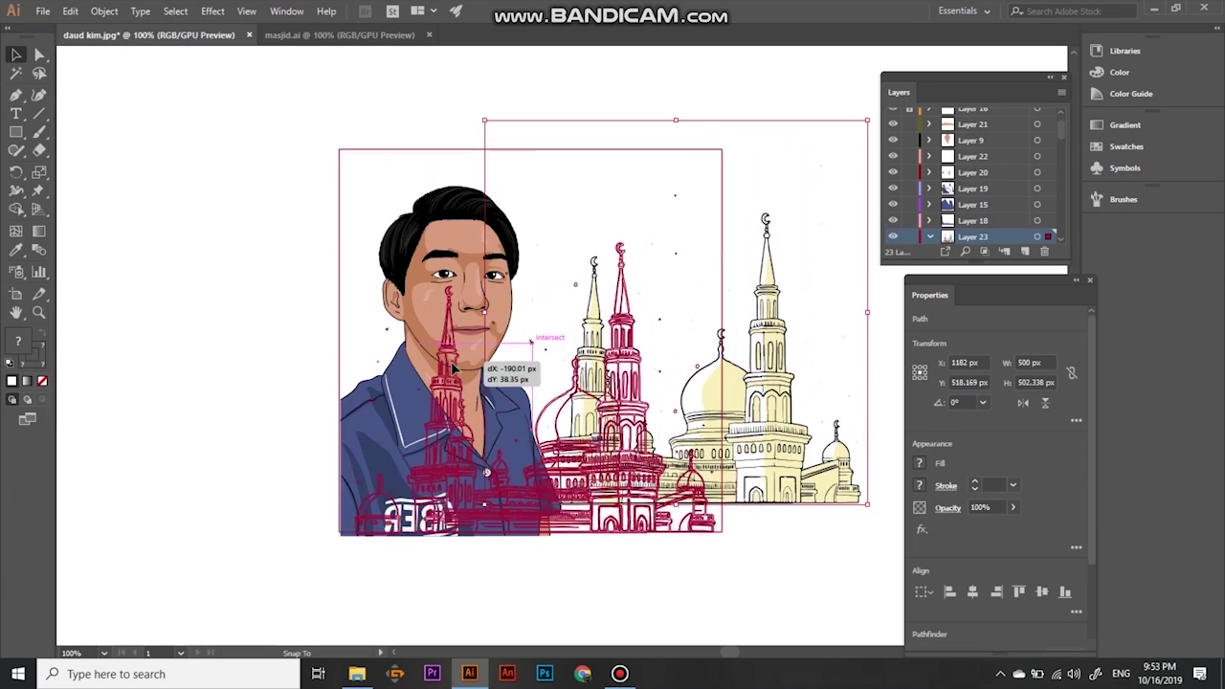
Give the background rectangle a yellow-to-orange gradient ending in ff9933
{"action": "left_click", "coordinate": [688, 274]}
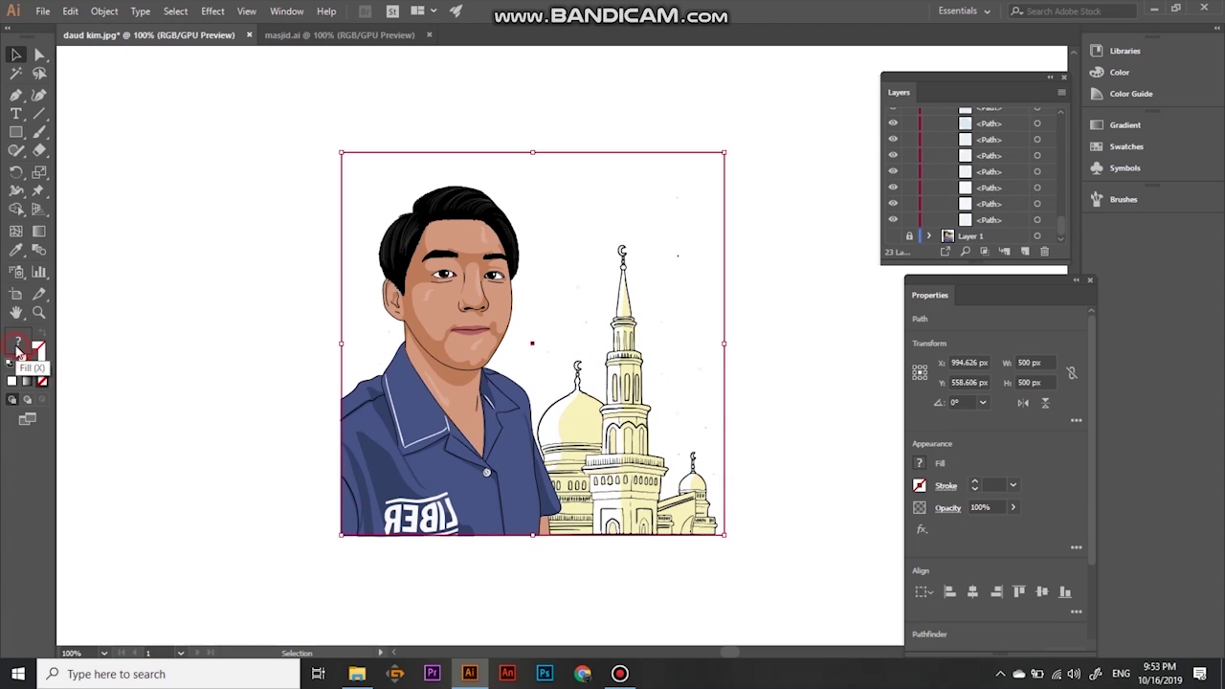
{"action": "left_click", "coordinate": [1124, 124]}
{"action": "left_click", "coordinate": [916, 144]}
{"action": "double_click", "coordinate": [909, 240]}
{"action": "key", "text": "Return"}
{"action": "double_click", "coordinate": [1051, 240]}
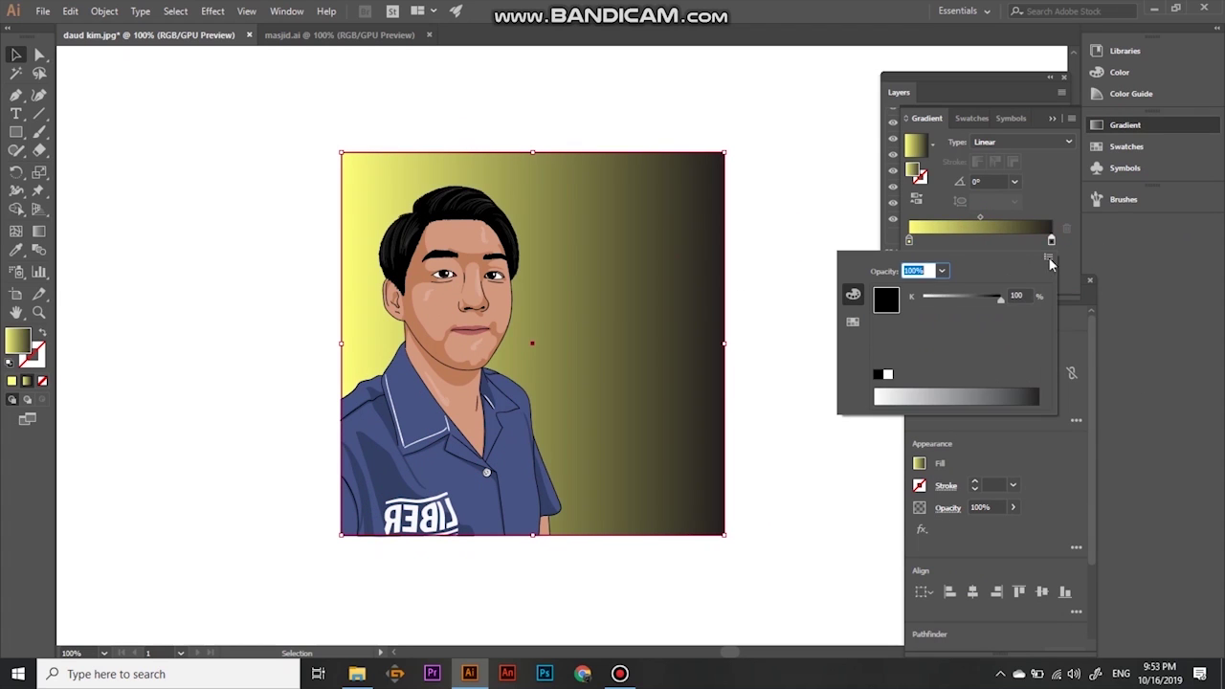
{"action": "type", "text": "ff9933"}
{"action": "key", "text": "Return"}
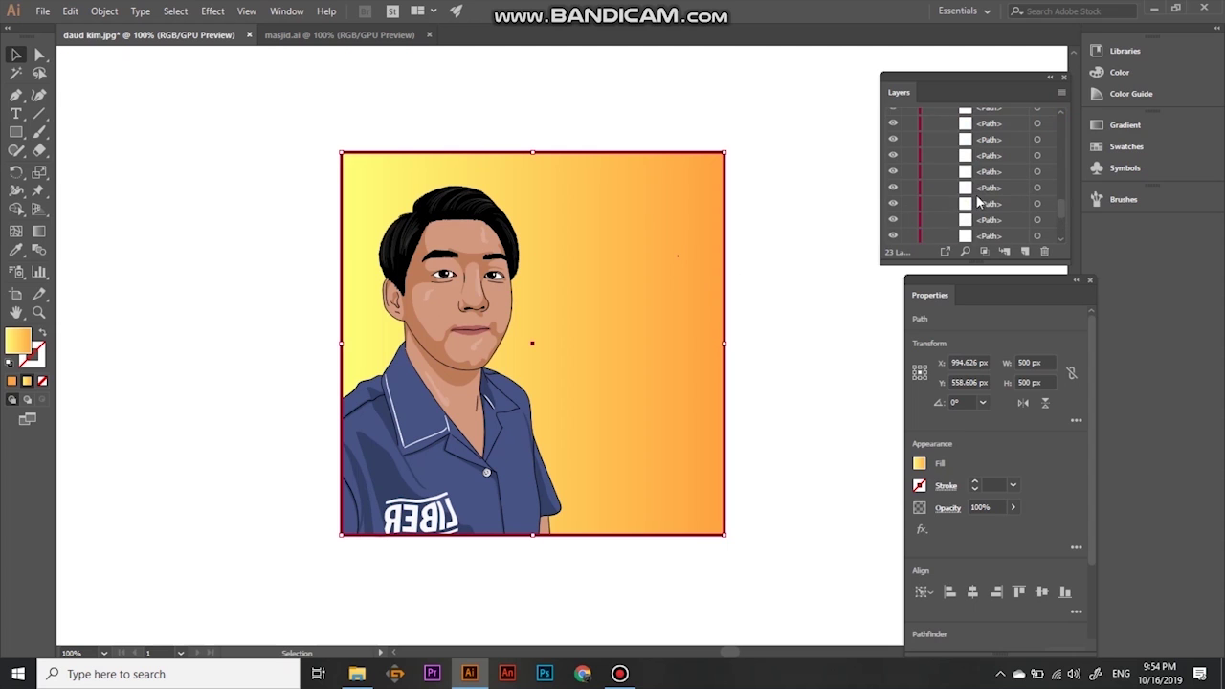
Make the background gradient run from top to bottom
{"action": "left_click", "coordinate": [702, 260]}
{"action": "scroll", "coordinate": [1060, 141], "scroll_direction": "up", "scroll_amount": 3}
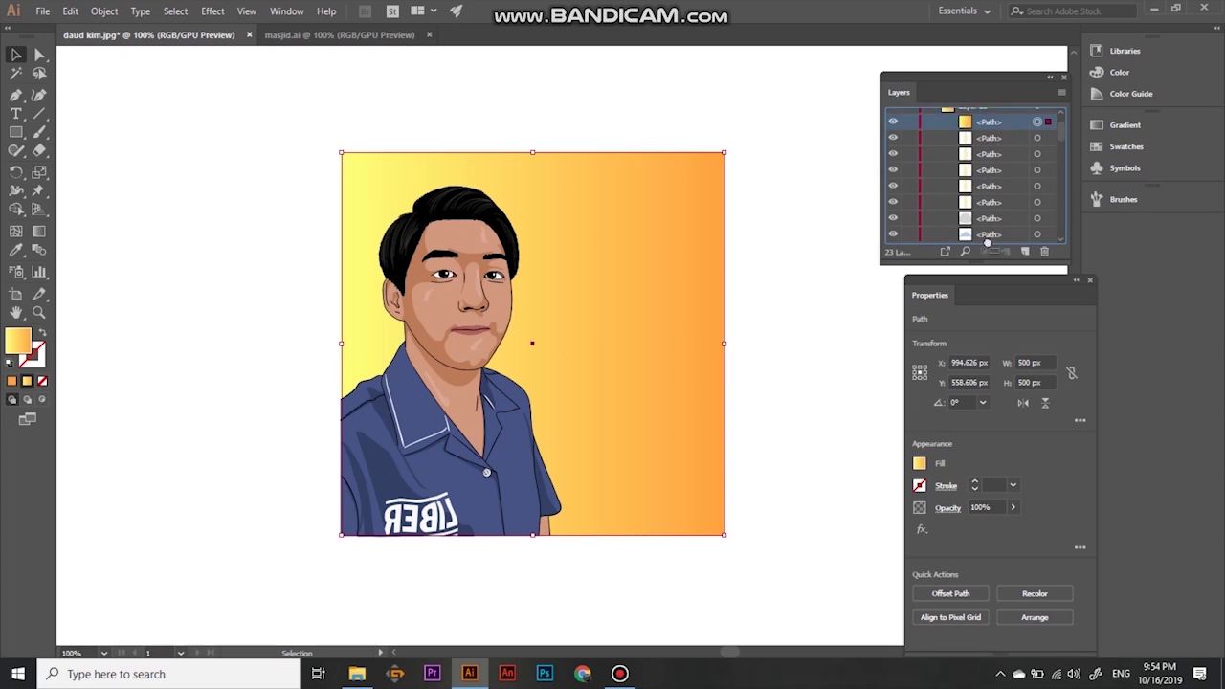
{"action": "left_click_drag", "start_coordinate": [687, 259], "coordinate": [752, 570]}
{"action": "left_click", "coordinate": [752, 571]}
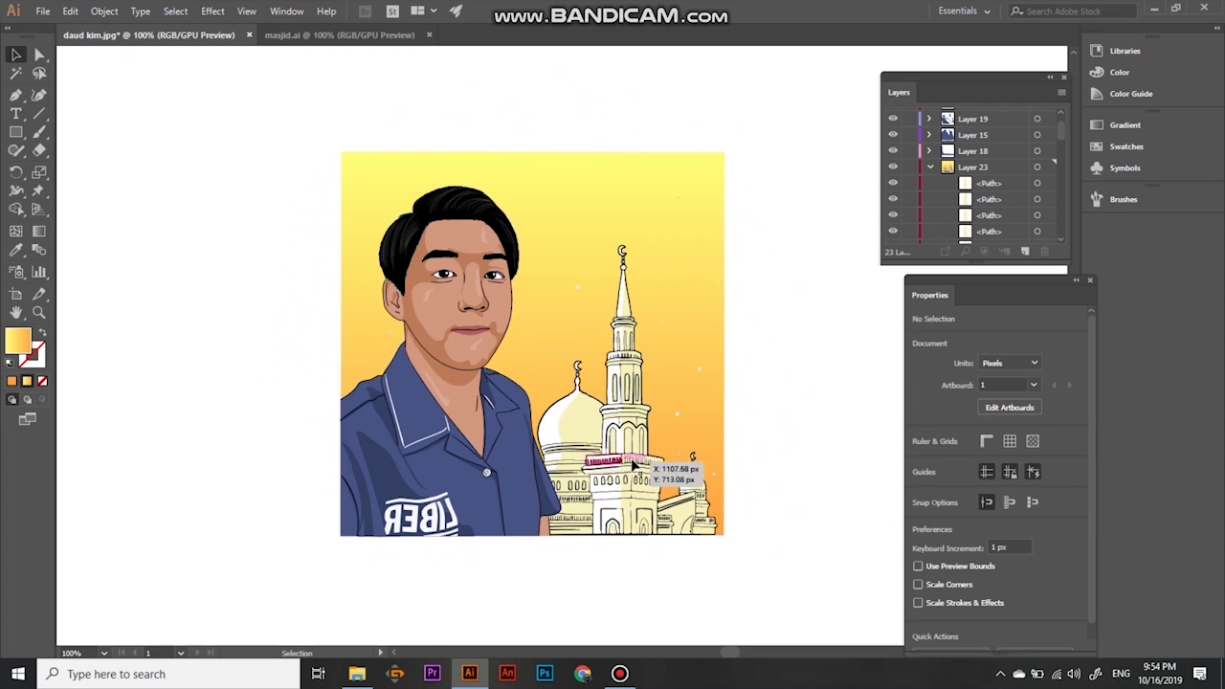
{"action": "scroll", "coordinate": [916, 224], "scroll_direction": "down", "scroll_amount": 5}
{"action": "scroll", "coordinate": [957, 182], "scroll_direction": "up", "scroll_amount": 5}
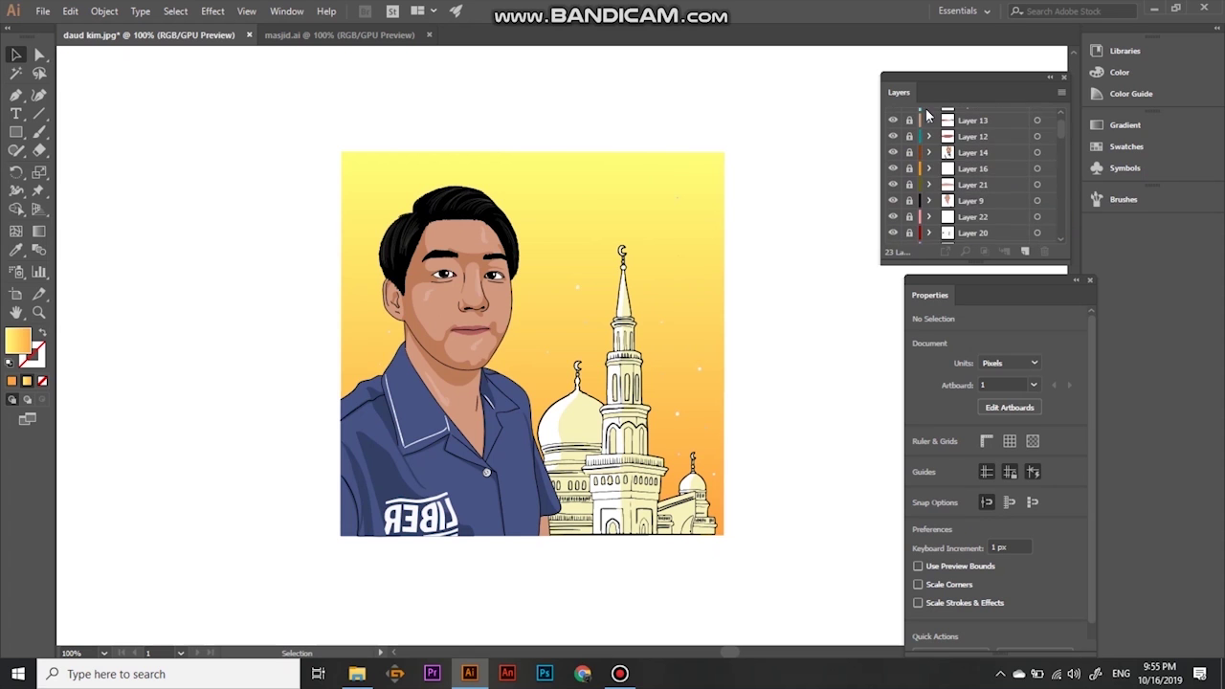
Unlock Layer 23, select the mosque artwork, and show the gradient background again
{"action": "left_click", "coordinate": [1047, 220]}
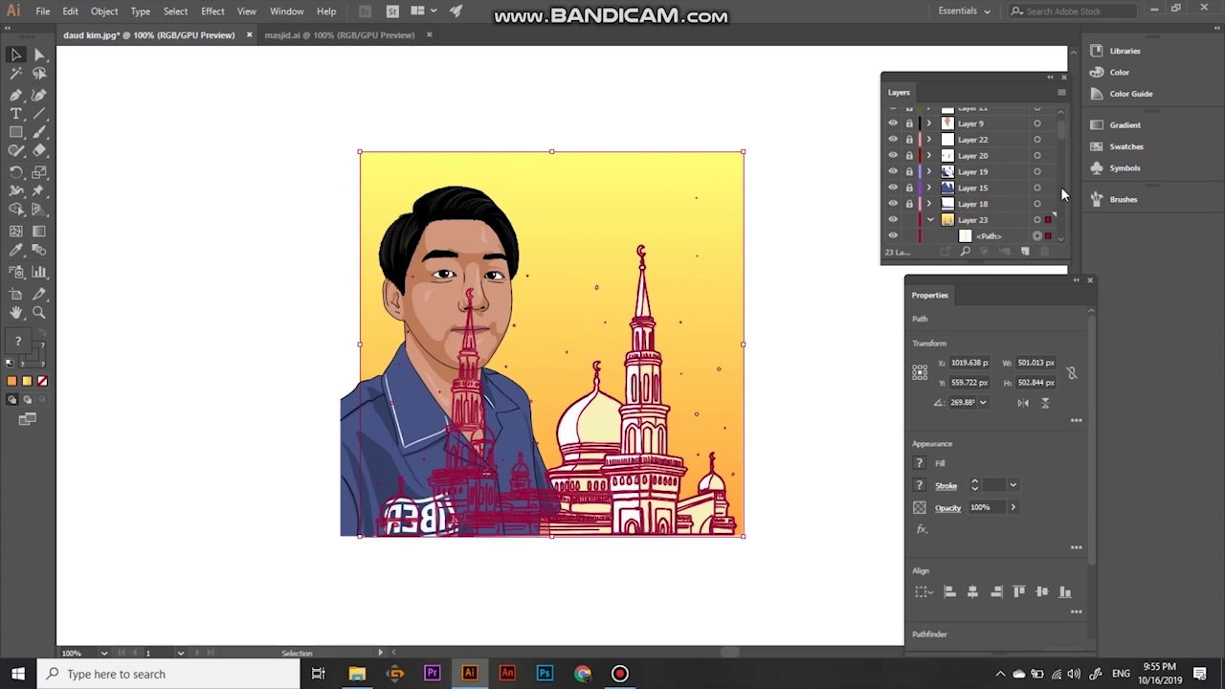
{"action": "left_click", "coordinate": [928, 219]}
{"action": "mouse_move", "coordinate": [304, 165]}
{"action": "left_mouse_down"}
{"action": "mouse_move", "coordinate": [934, 624]}
{"action": "mouse_move", "coordinate": [788, 558]}
{"action": "left_mouse_up"}
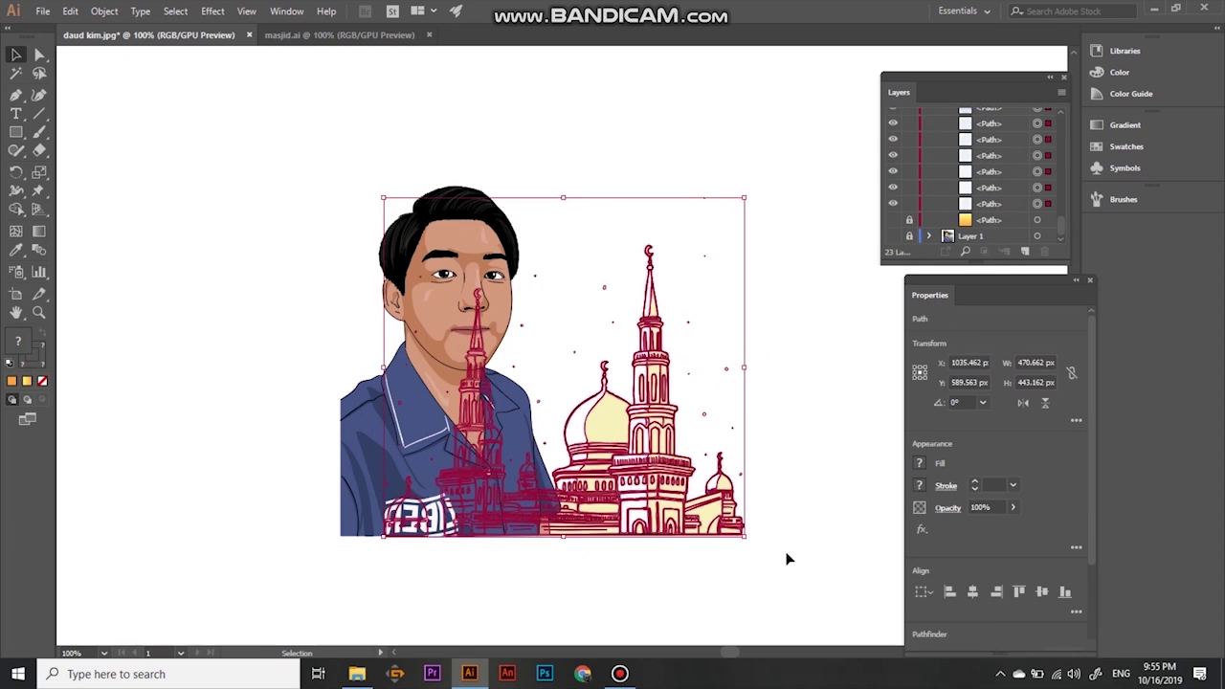
{"action": "left_click", "coordinate": [893, 219]}
{"action": "left_click", "coordinate": [746, 341]}
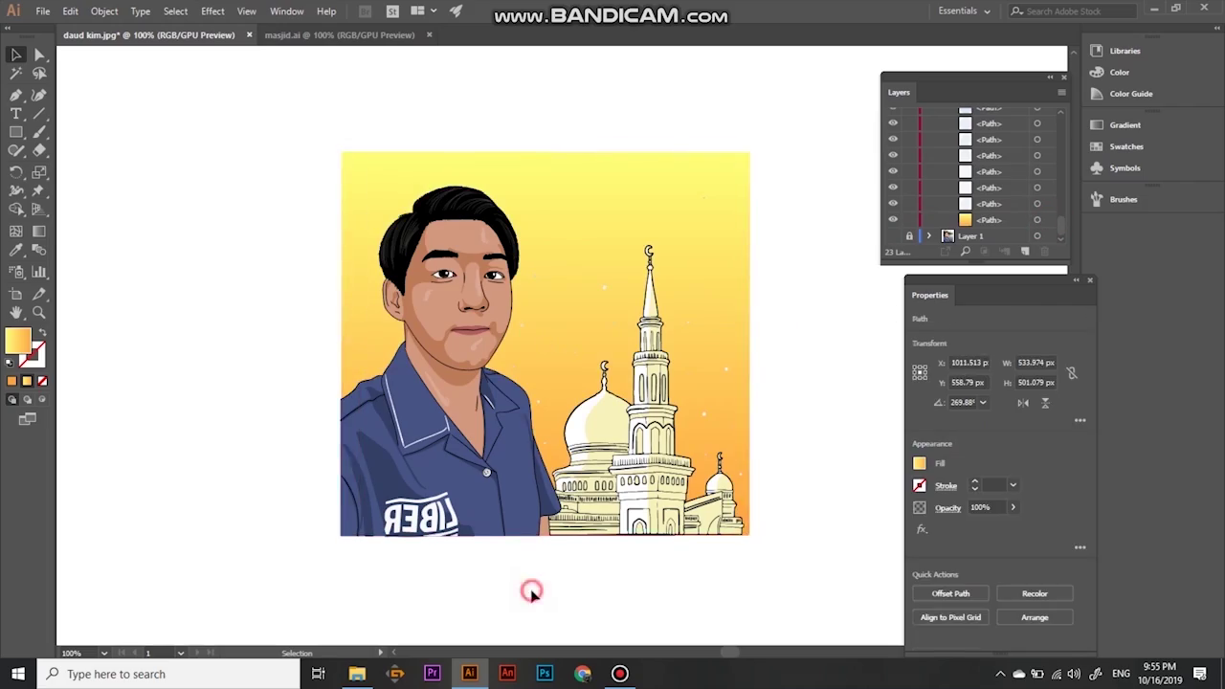
{"action": "left_click", "coordinate": [629, 446]}
{"action": "scroll", "coordinate": [629, 446], "scroll_direction": "up", "scroll_amount": 2}
{"action": "scroll", "coordinate": [345, 478], "scroll_direction": "up", "scroll_amount": 2}
{"action": "scroll", "coordinate": [345, 479], "scroll_direction": "down", "scroll_amount": 2}
{"action": "scroll", "coordinate": [345, 479], "scroll_direction": "down", "scroll_amount": 2}
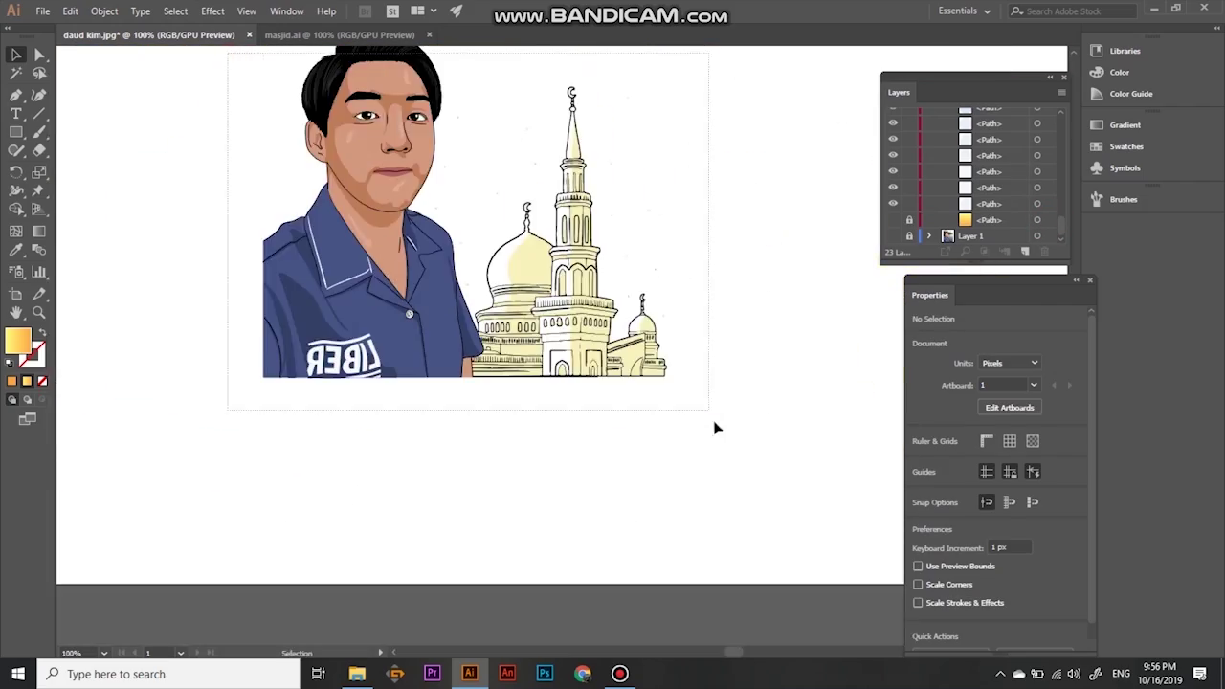
Drag the artboard's edges inward to hug the gradient-backed portrait and mosque artwork
{"action": "key", "text": "ctrl+a"}
{"action": "scroll", "coordinate": [556, 481], "scroll_direction": "up", "scroll_amount": 3}
{"action": "scroll", "coordinate": [531, 441], "scroll_direction": "up", "scroll_amount": 2}
{"action": "scroll", "coordinate": [532, 441], "scroll_direction": "down", "scroll_amount": 2}
{"action": "key", "text": "ctrl+shift+a"}
{"action": "scroll", "coordinate": [492, 451], "scroll_direction": "down", "scroll_amount": 2}
{"action": "scroll", "coordinate": [749, 267], "scroll_direction": "down", "scroll_amount": 2}
{"action": "left_click", "coordinate": [17, 296]}
{"action": "left_click_drag", "start_coordinate": [89, 326], "coordinate": [374, 326]}
{"action": "left_click_drag", "start_coordinate": [598, 532], "coordinate": [598, 428]}
{"action": "left_click_drag", "start_coordinate": [823, 273], "coordinate": [578, 273]}
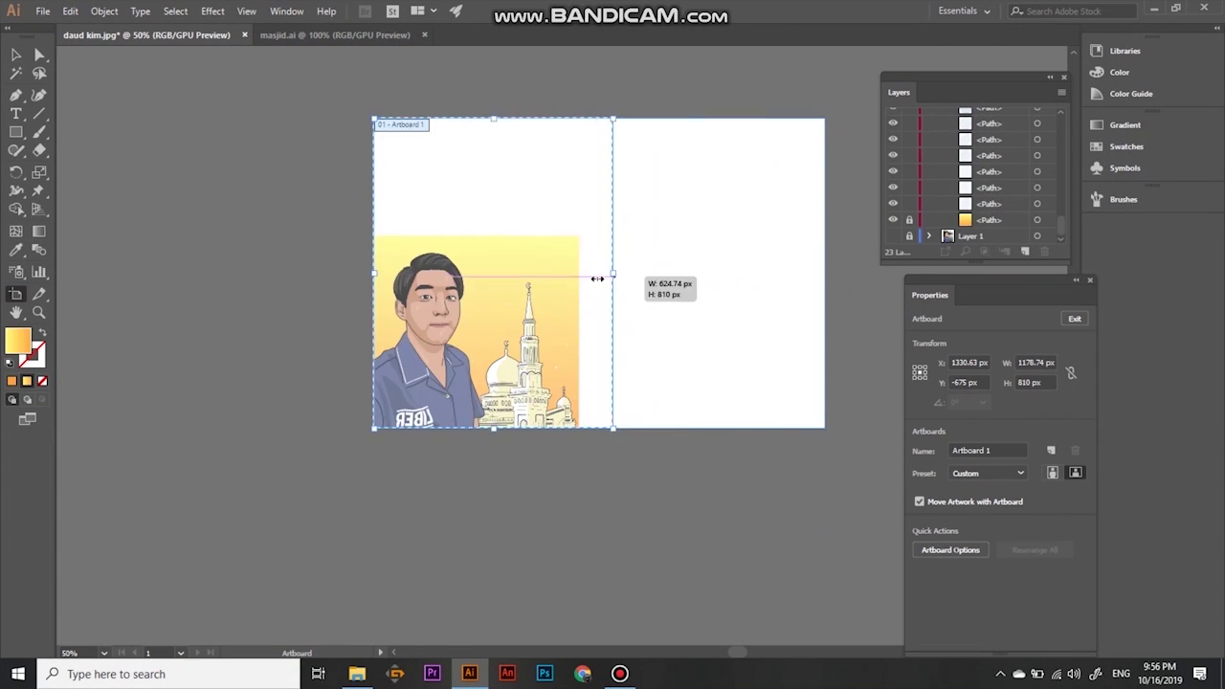
{"action": "left_click_drag", "start_coordinate": [475, 118], "coordinate": [475, 235]}
Fine-tune the bottom edge to an artboard of about 537 × 502 px and return to the Selection tool
{"action": "scroll", "coordinate": [565, 359], "scroll_direction": "up", "scroll_amount": 3}
{"action": "scroll", "coordinate": [608, 305], "scroll_direction": "down", "scroll_amount": 1}
{"action": "scroll", "coordinate": [574, 431], "scroll_direction": "up", "scroll_amount": 1}
{"action": "left_click_drag", "start_coordinate": [579, 574], "coordinate": [579, 571]}
{"action": "key", "text": "v"}
{"action": "scroll", "coordinate": [443, 542], "scroll_direction": "down", "scroll_amount": 1}
{"action": "scroll", "coordinate": [287, 383], "scroll_direction": "up", "scroll_amount": 1}
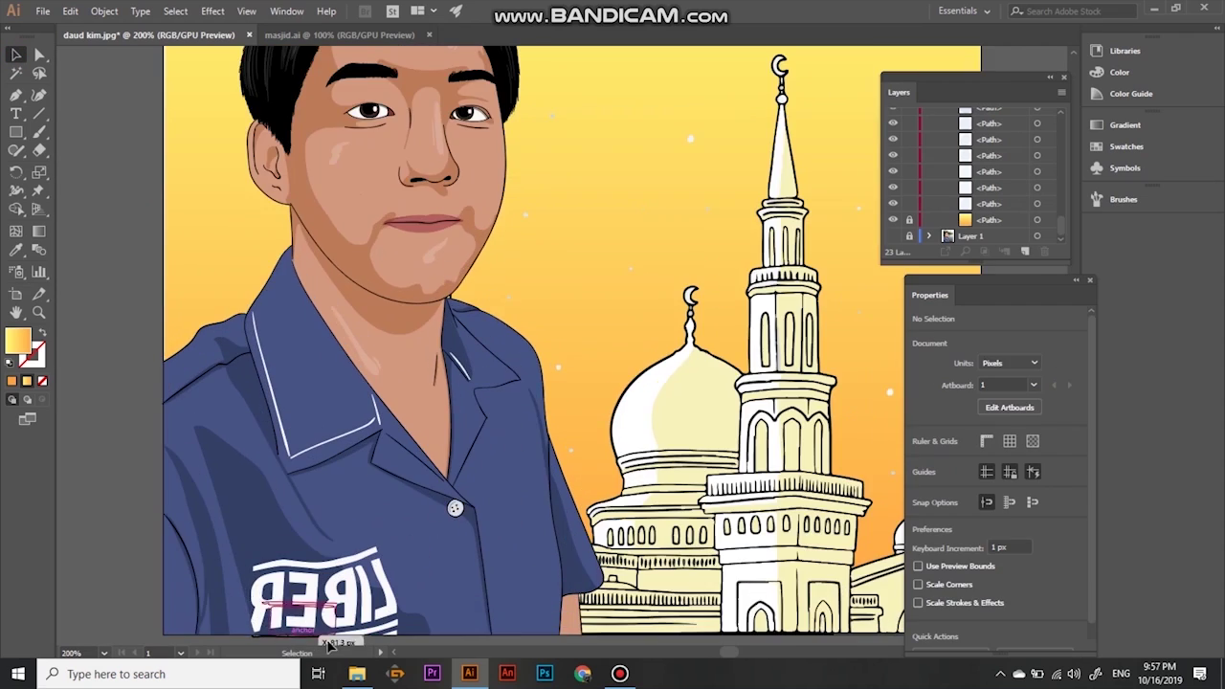
{"action": "scroll", "coordinate": [274, 338], "scroll_direction": "up", "scroll_amount": 1}
{"action": "scroll", "coordinate": [258, 337], "scroll_direction": "down", "scroll_amount": 1}
{"action": "scroll", "coordinate": [431, 364], "scroll_direction": "down", "scroll_amount": 1}
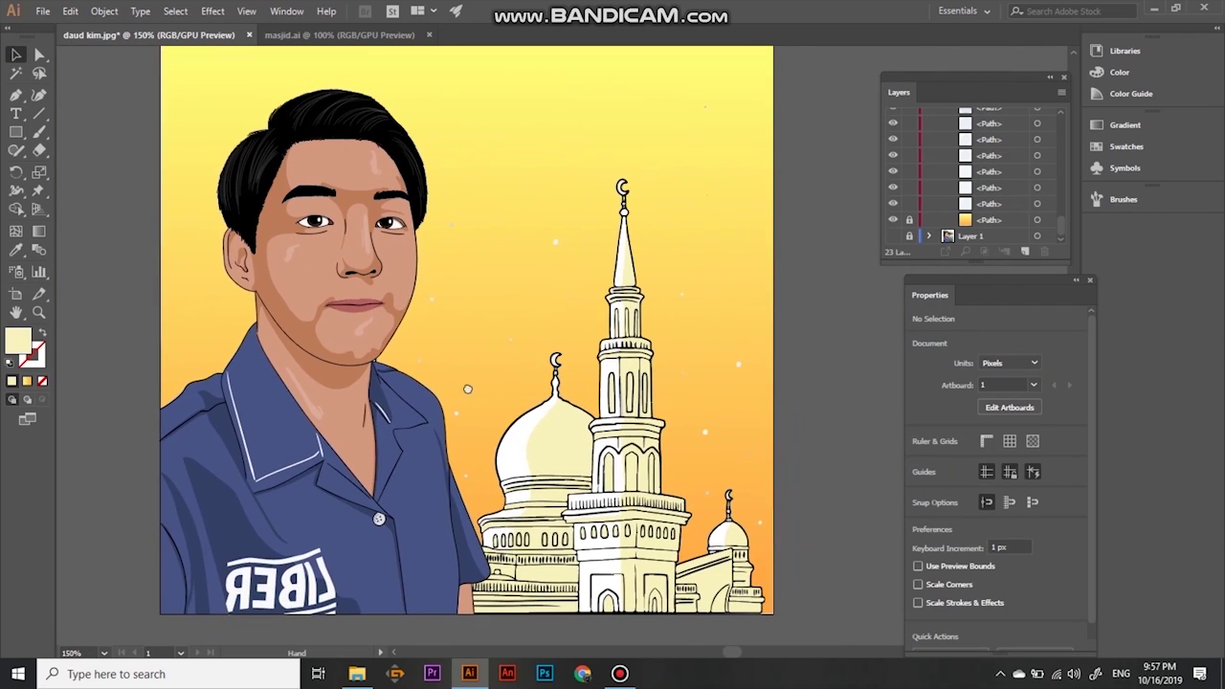